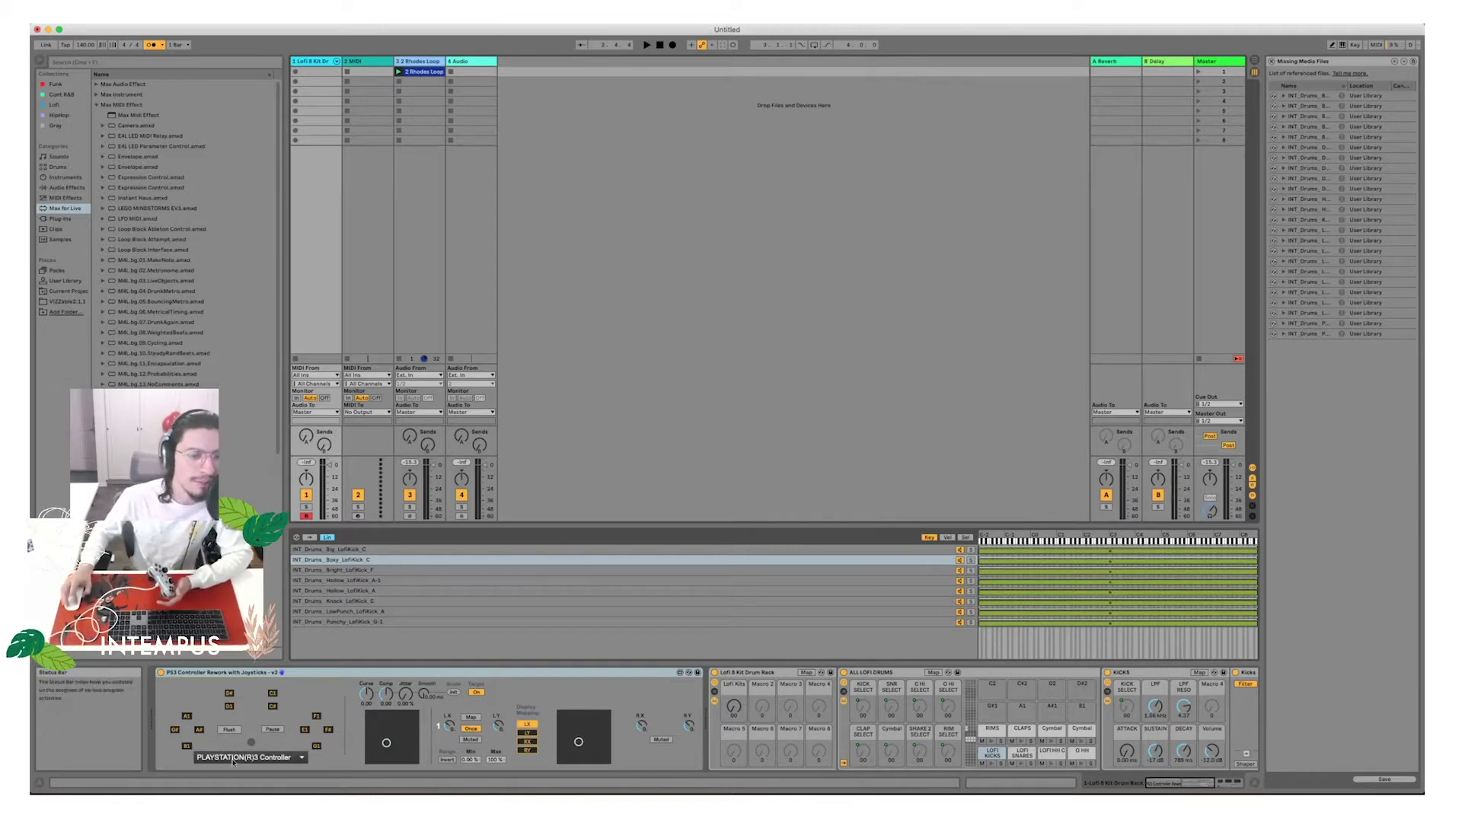
# Choose PLAYSTATION(R)3 Controller as the input hardware in the PS3 Controller Rework with Joysticks device.
pyautogui.click(225, 675)
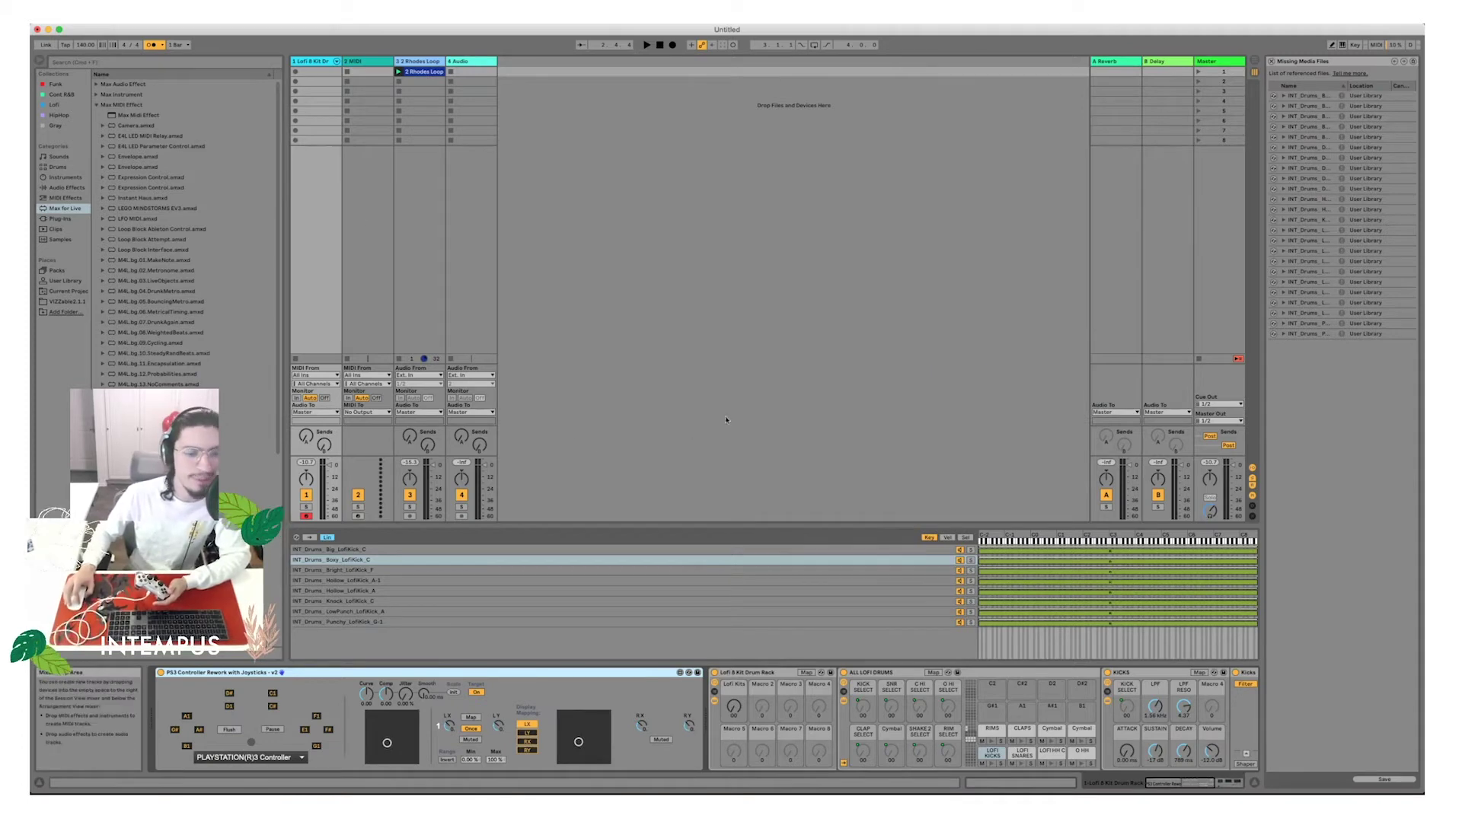
pyautogui.click(252, 757)
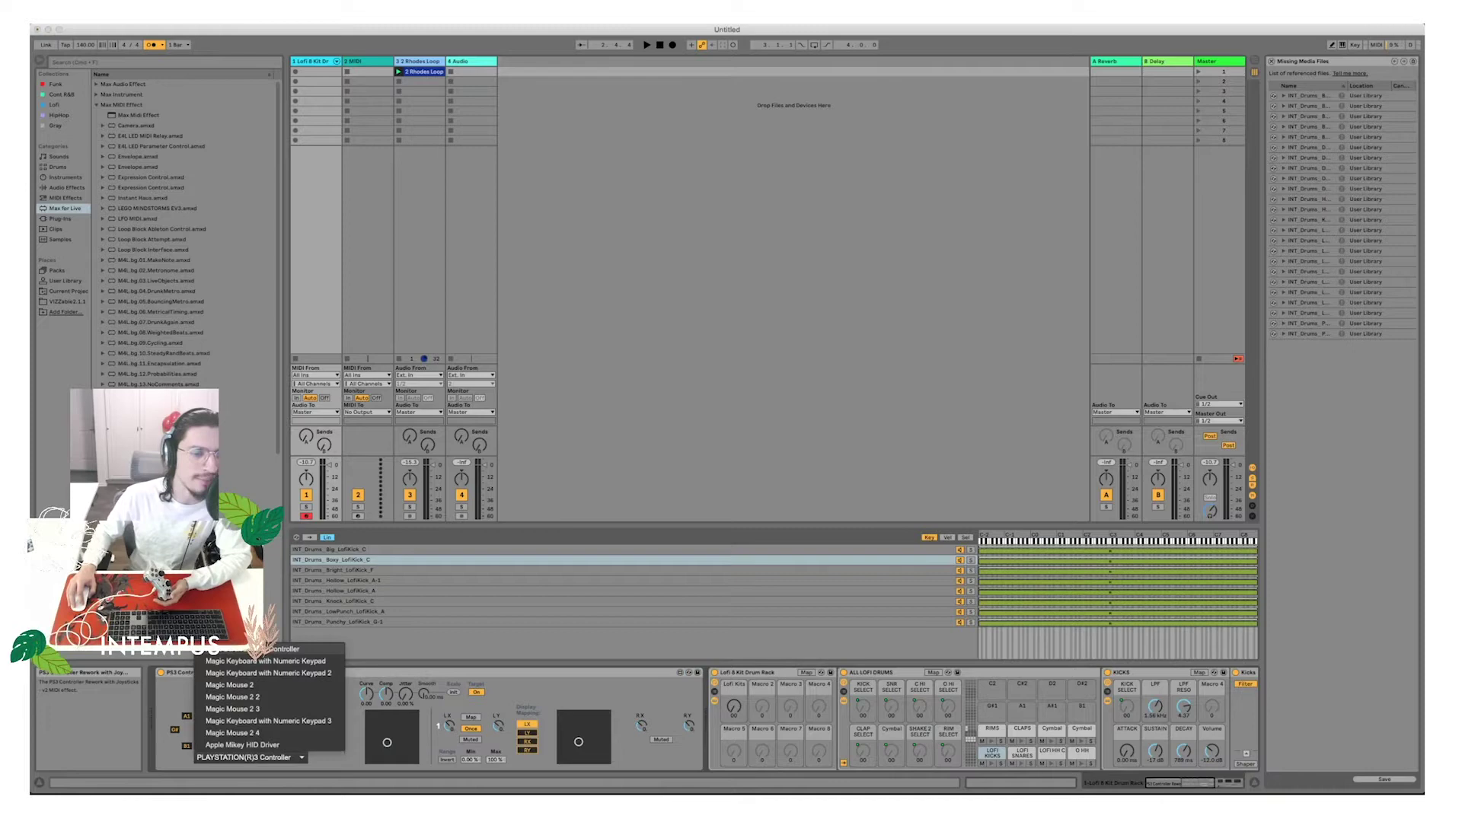
pyautogui.click(248, 758)
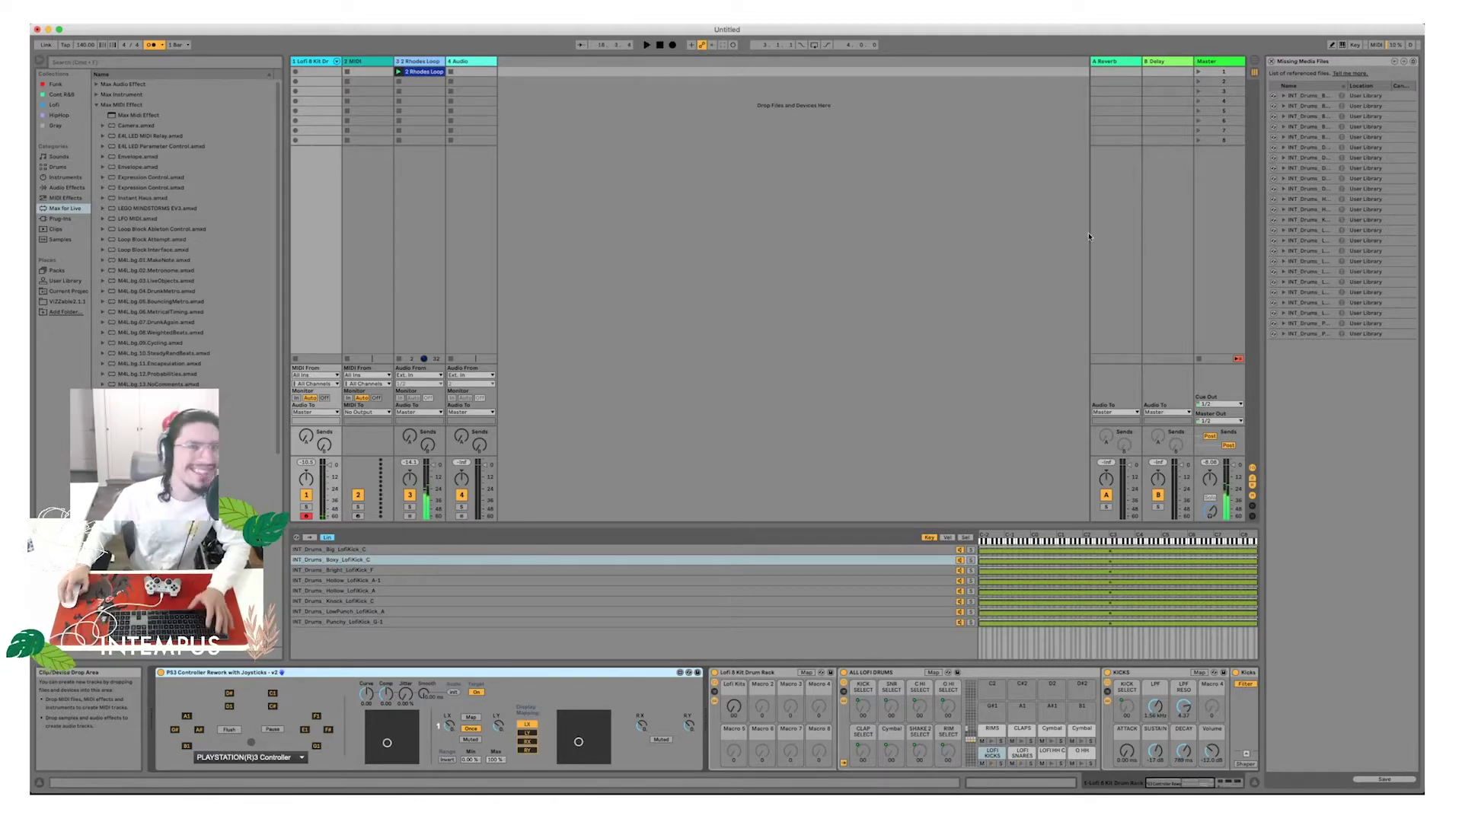
# Record controller playing into a new clip in the first slot of the Lofi 8 Kit drum track, ending with playback stopped.
pyautogui.click(661, 46)
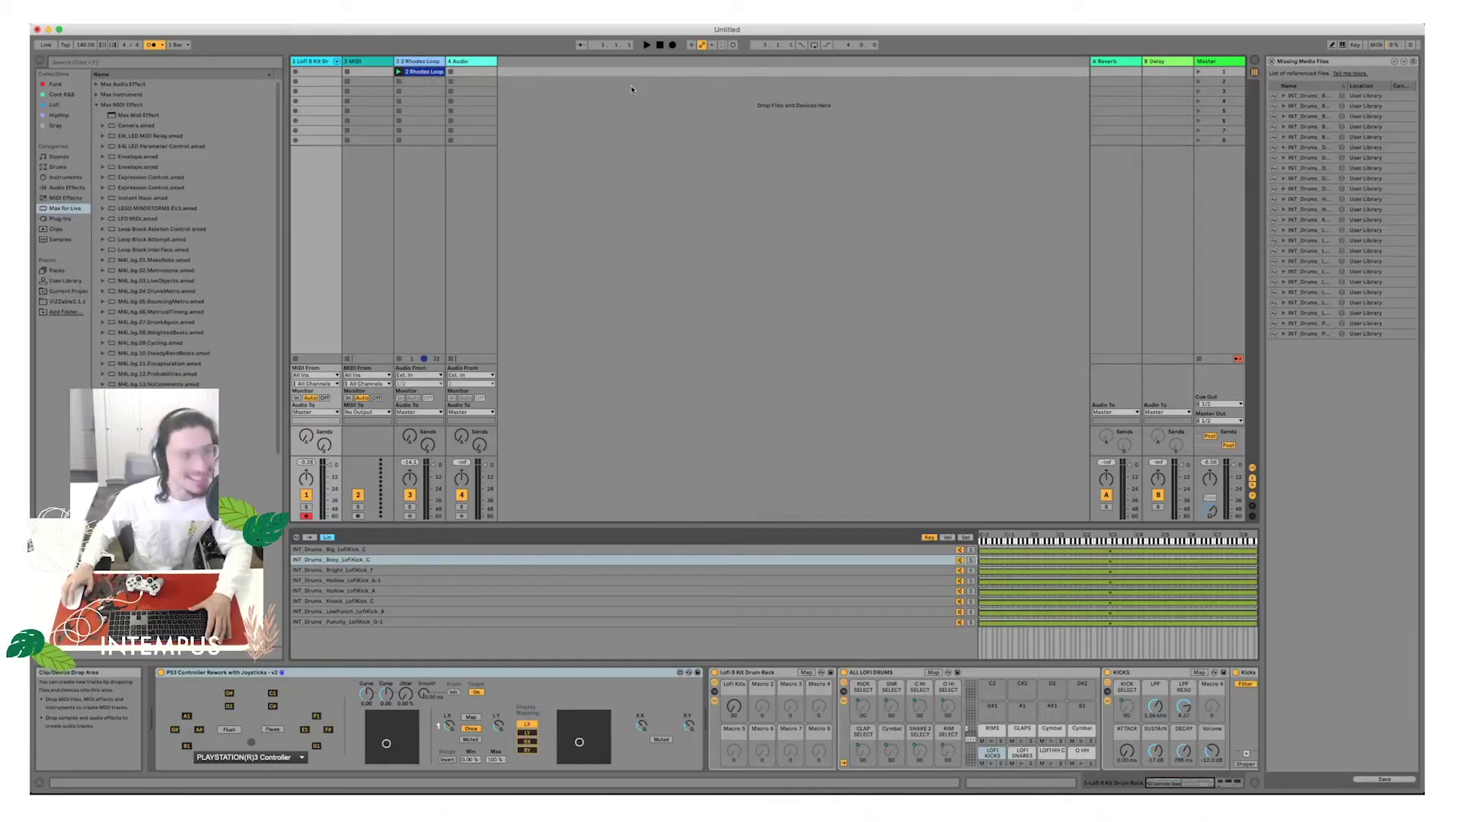
pyautogui.click(295, 72)
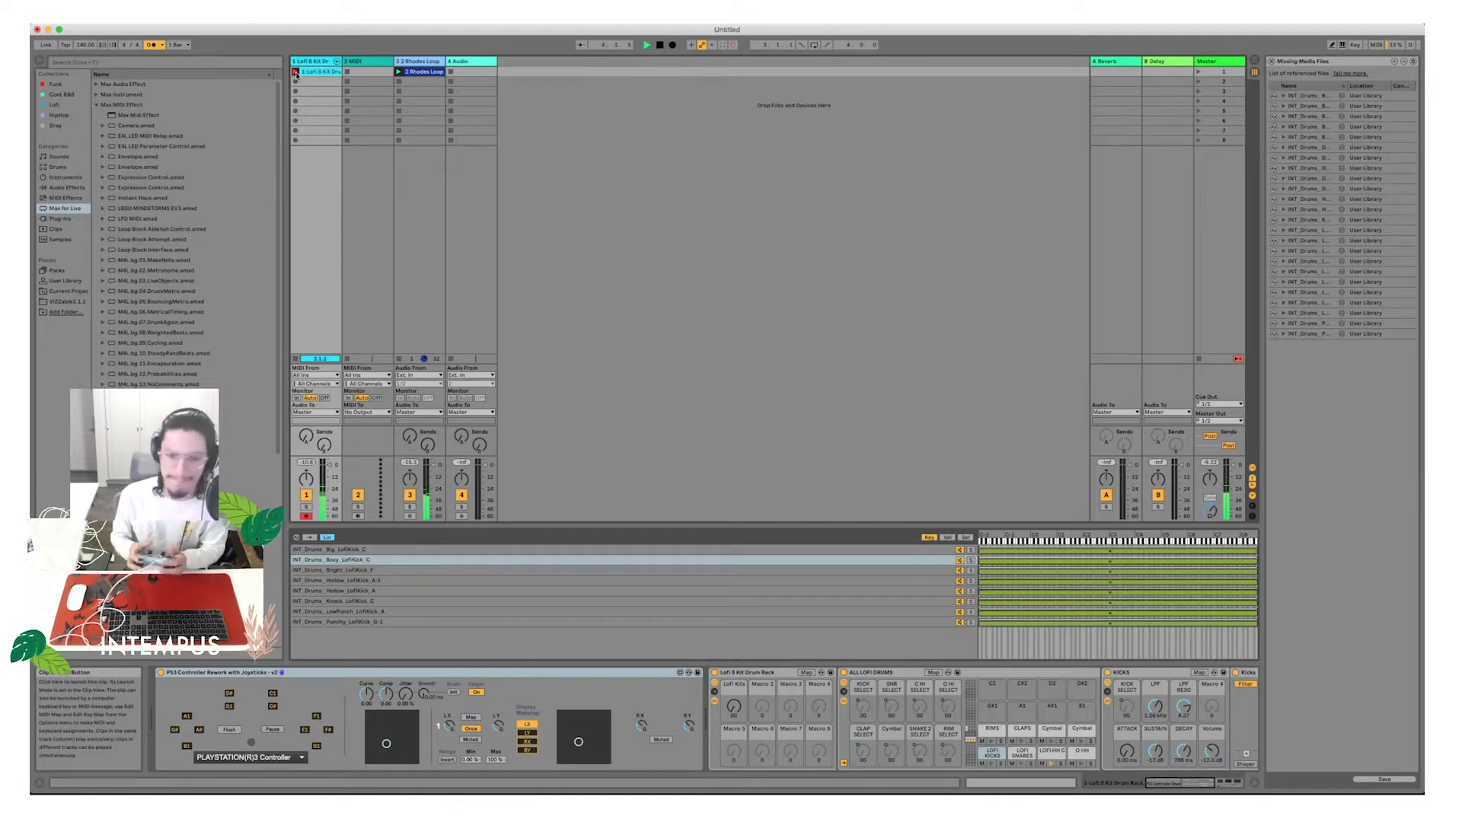
pyautogui.press('space')
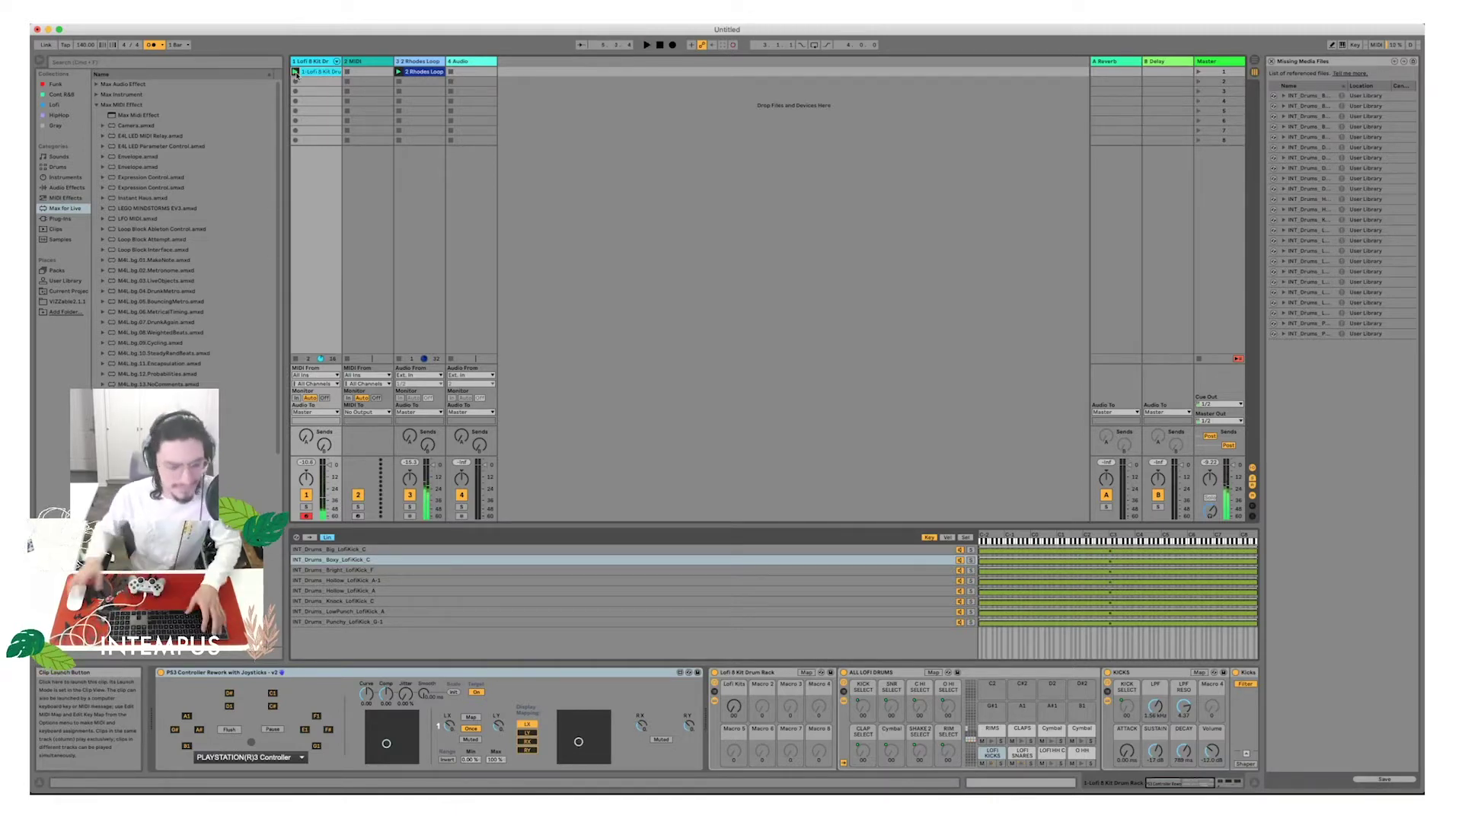
# Open the new drum clip in an enlarged note editor and look through its pitch range for recorded notes.
pyautogui.doubleClick(318, 71)
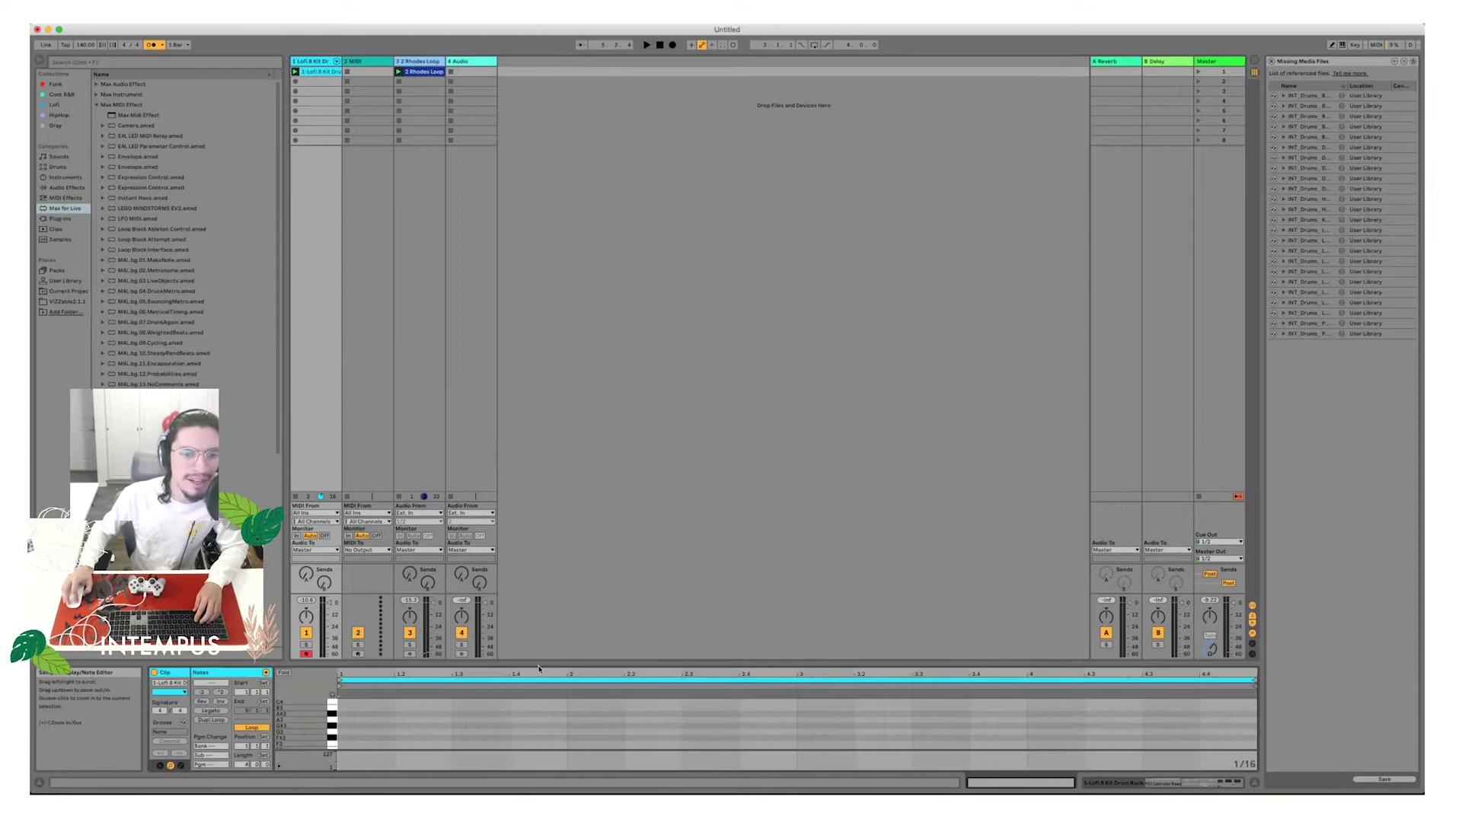
pyautogui.moveTo(548, 663); pyautogui.dragTo(561, 370)
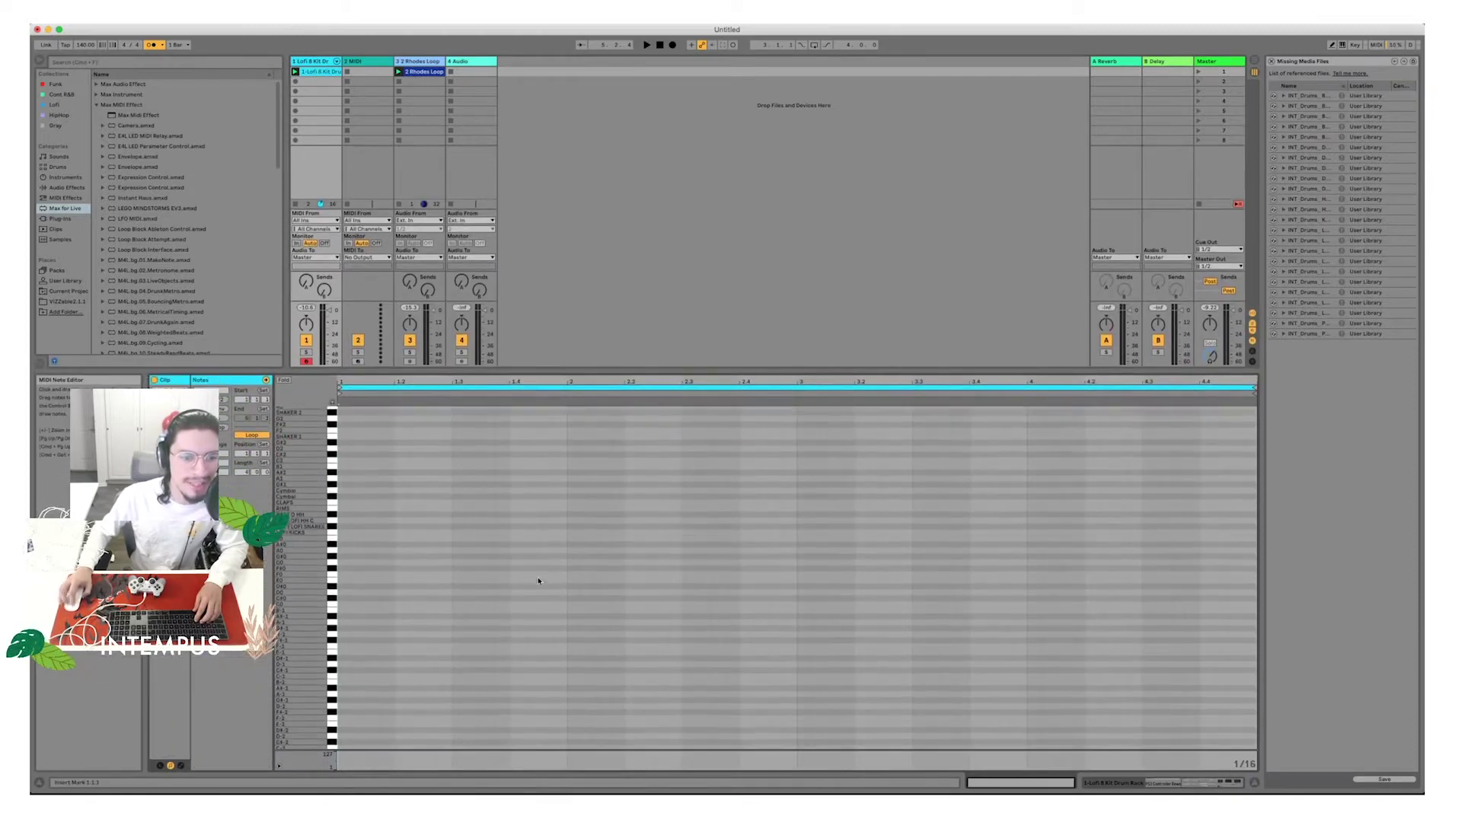
pyautogui.scroll(8, 540, 576)
pyautogui.scroll(-3, 539, 580)
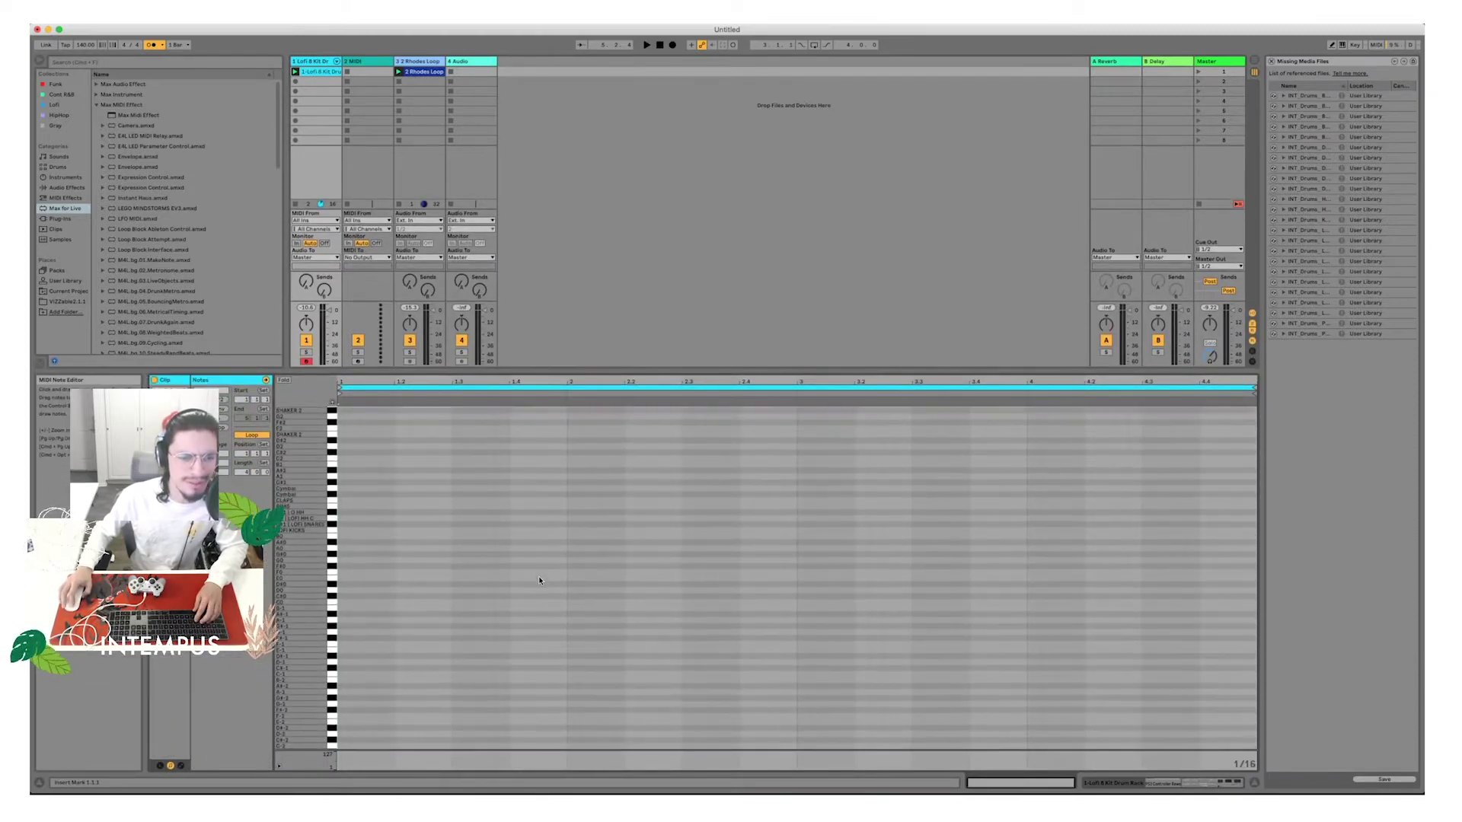
# Set the drum track's MIDI input to All Ins and the 2 MIDI track's input to 1-Lofi 8 Kit Drum Rack.
pyautogui.click(368, 287)
pyautogui.click(365, 551)
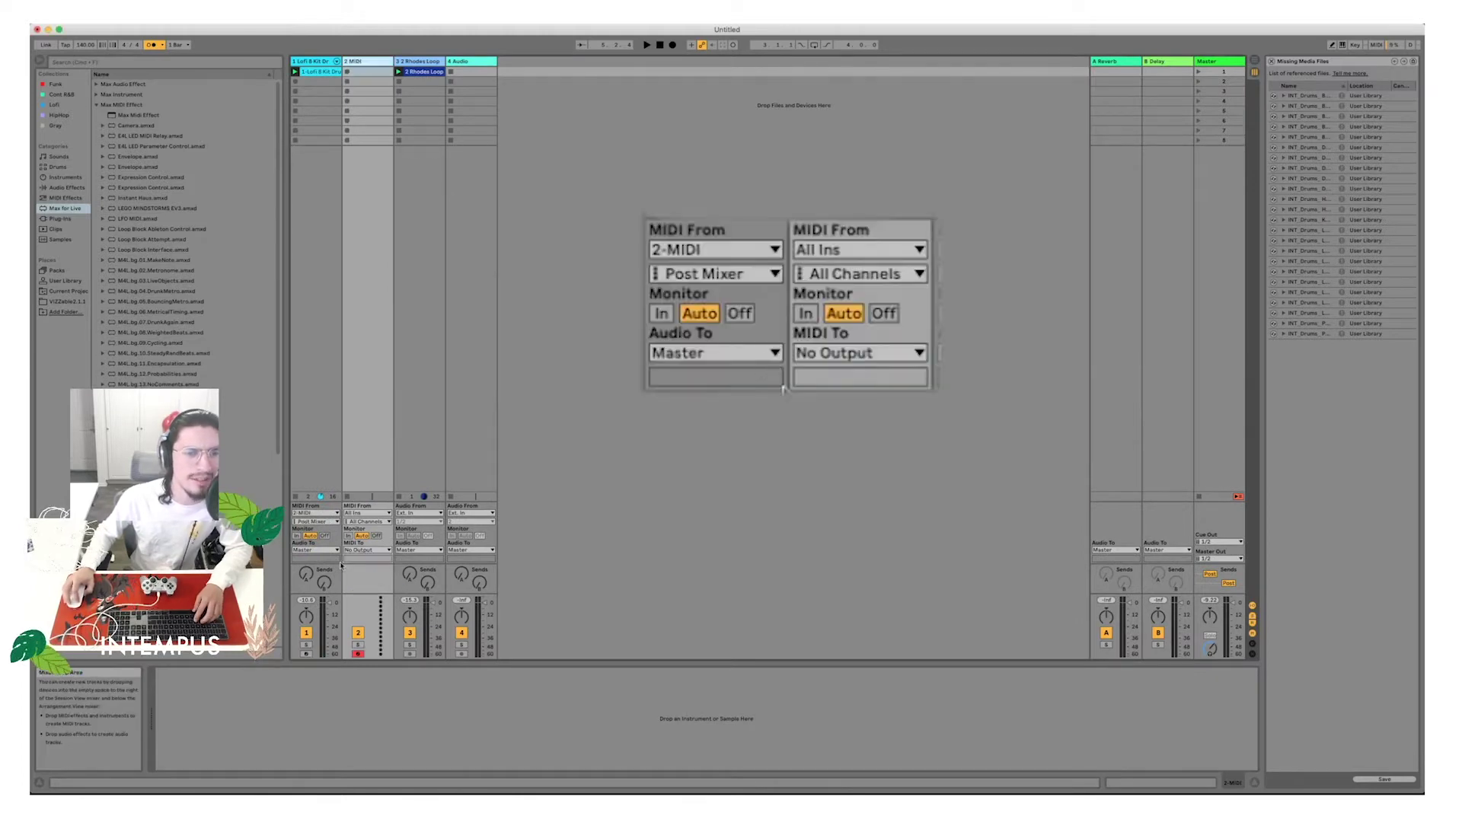
pyautogui.click(315, 512)
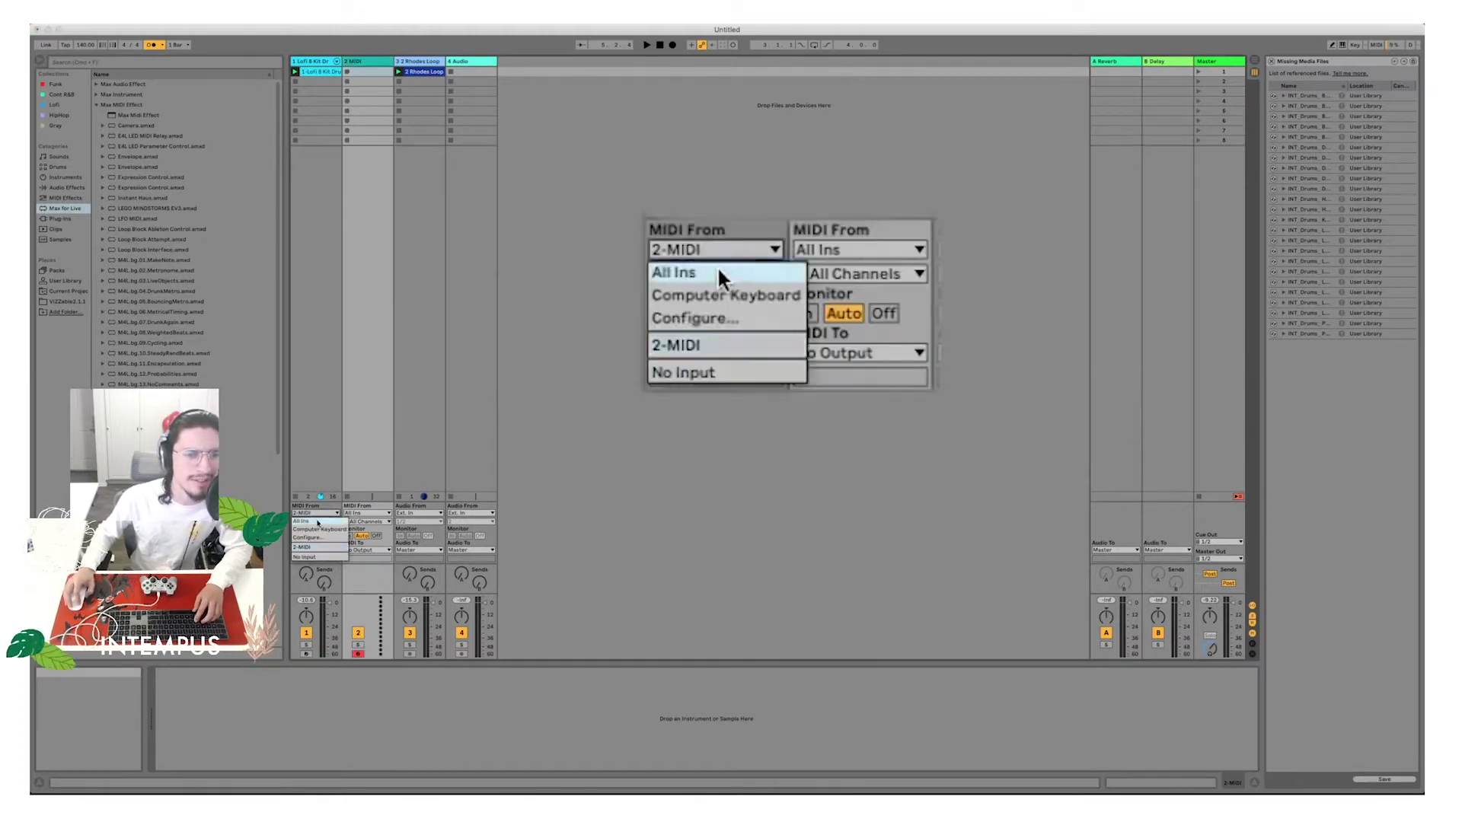
pyautogui.click(316, 521)
pyautogui.click(362, 513)
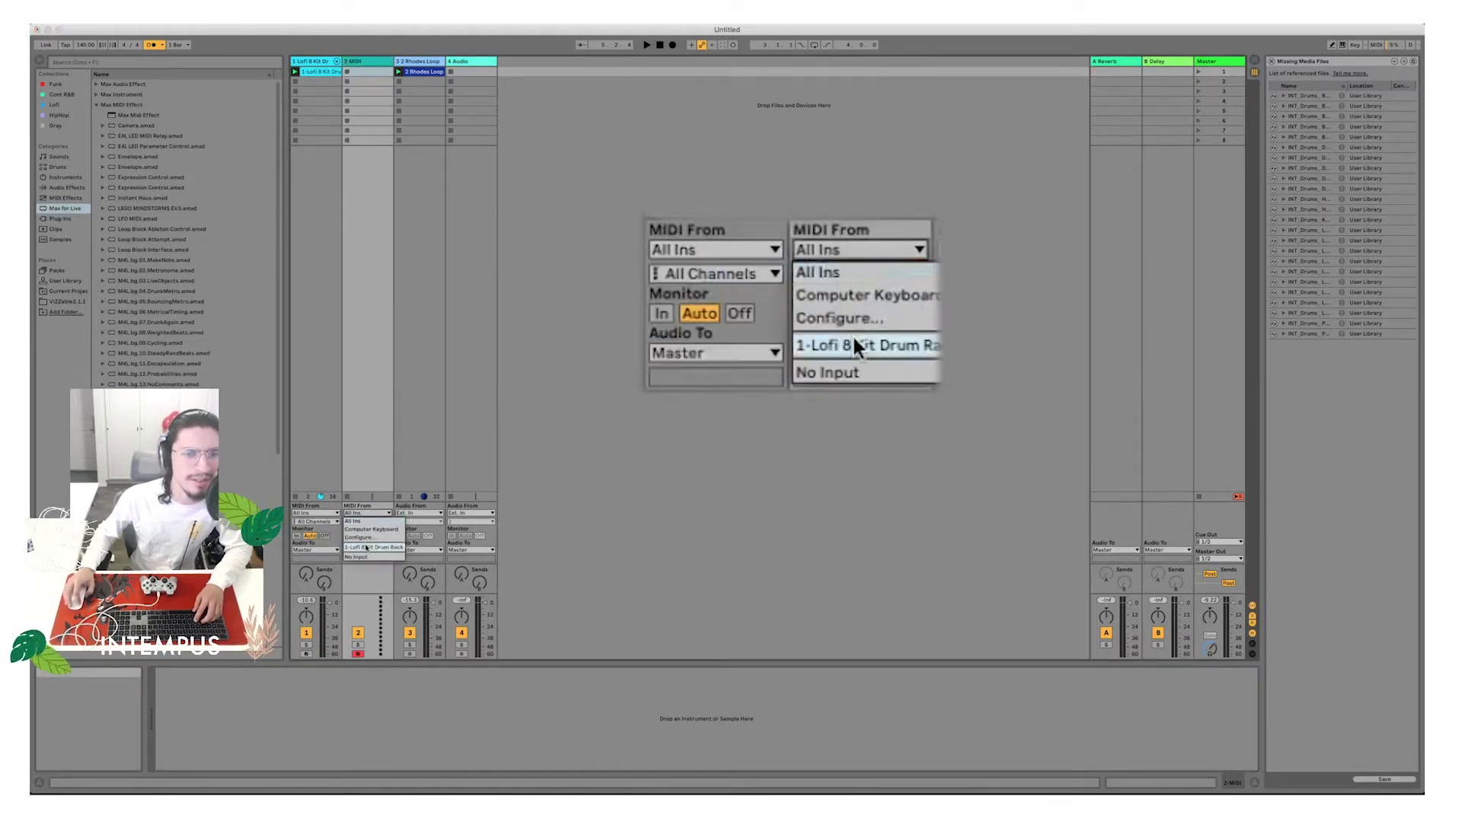
pyautogui.click(364, 546)
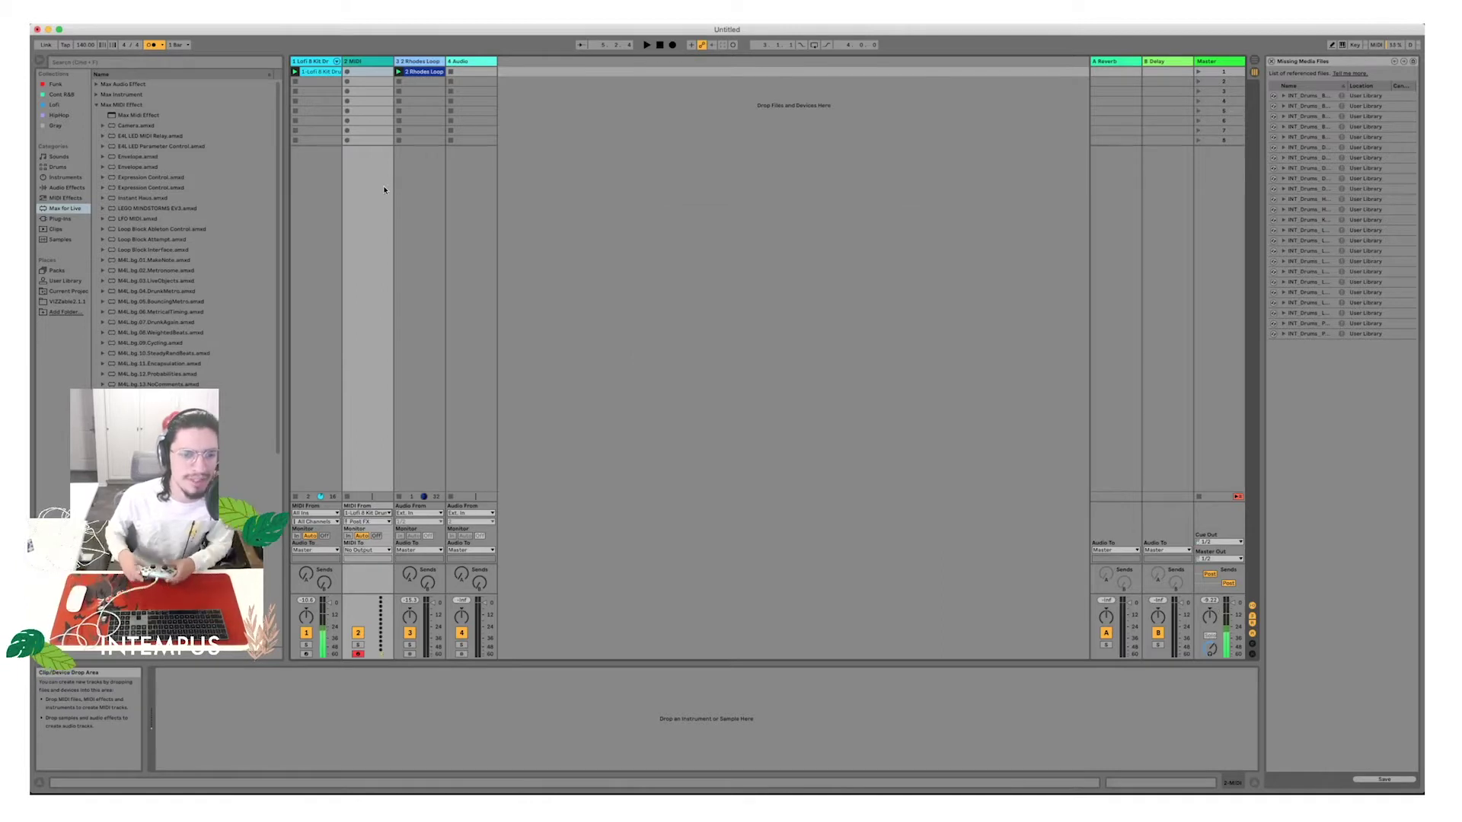
# Record the controller's notes into the first slot of the 2 MIDI track and open the clip to check them.
pyautogui.click(347, 73)
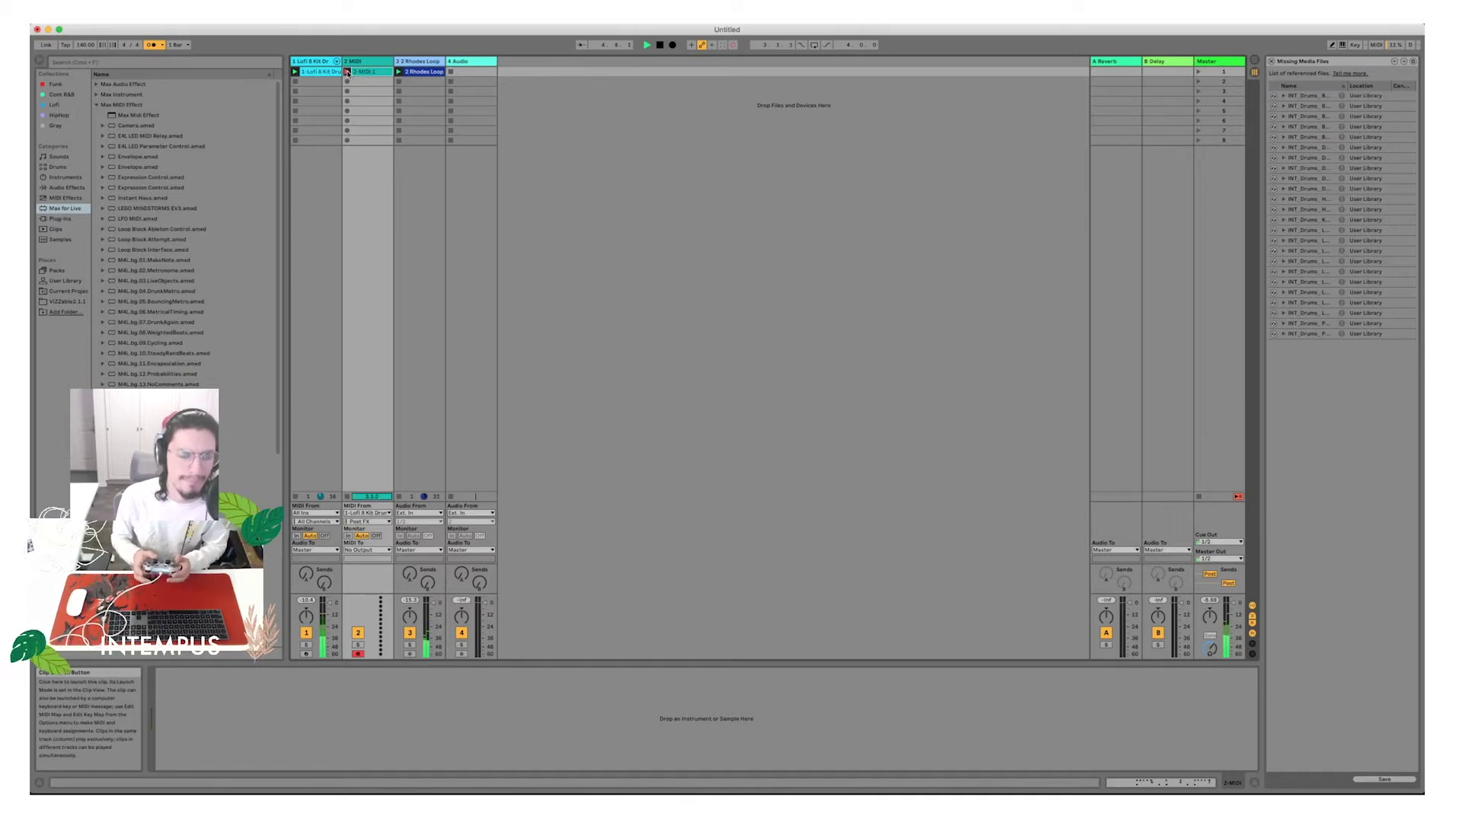
pyautogui.press('space')
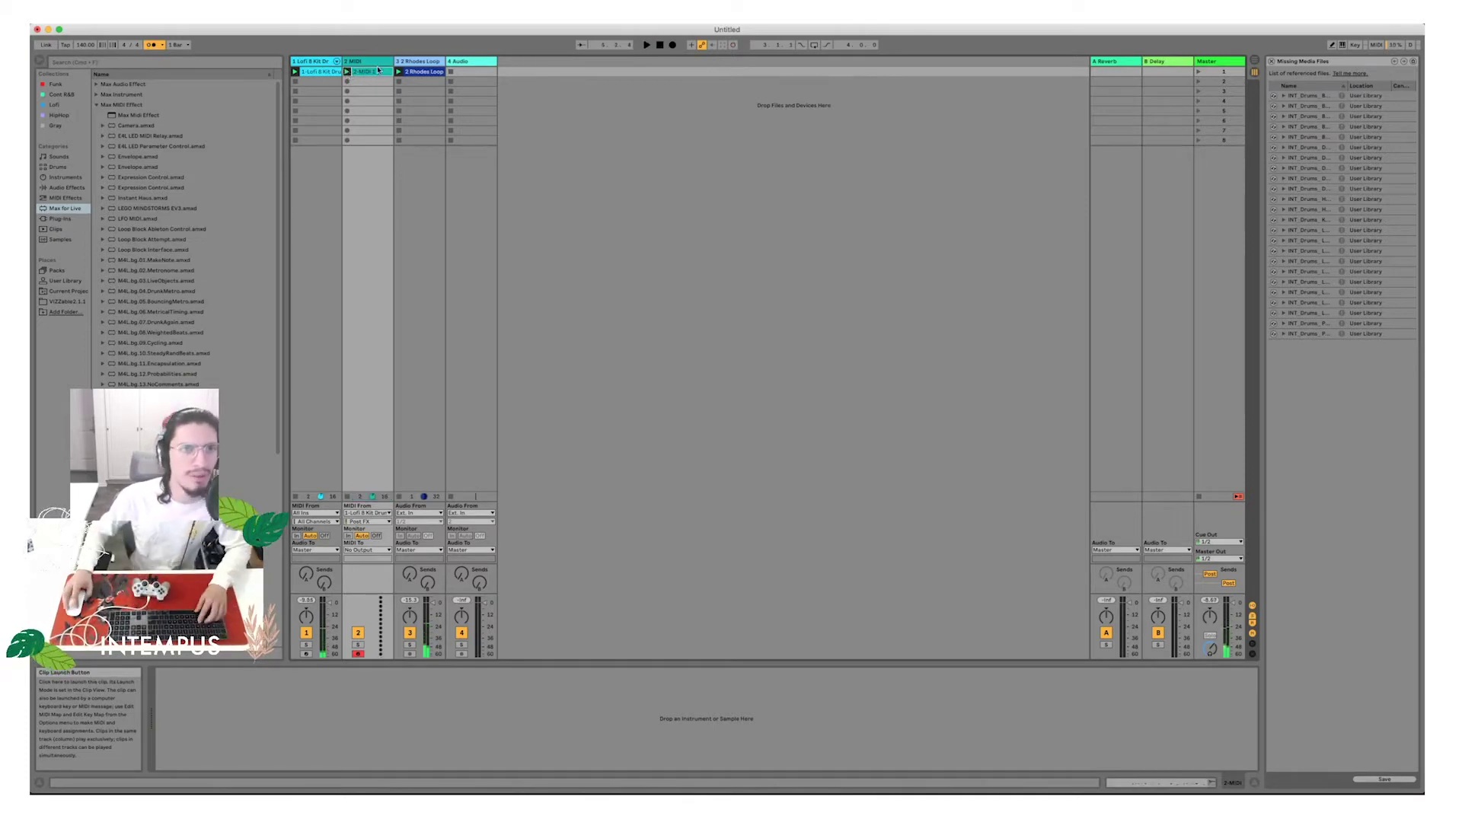
pyautogui.doubleClick(379, 70)
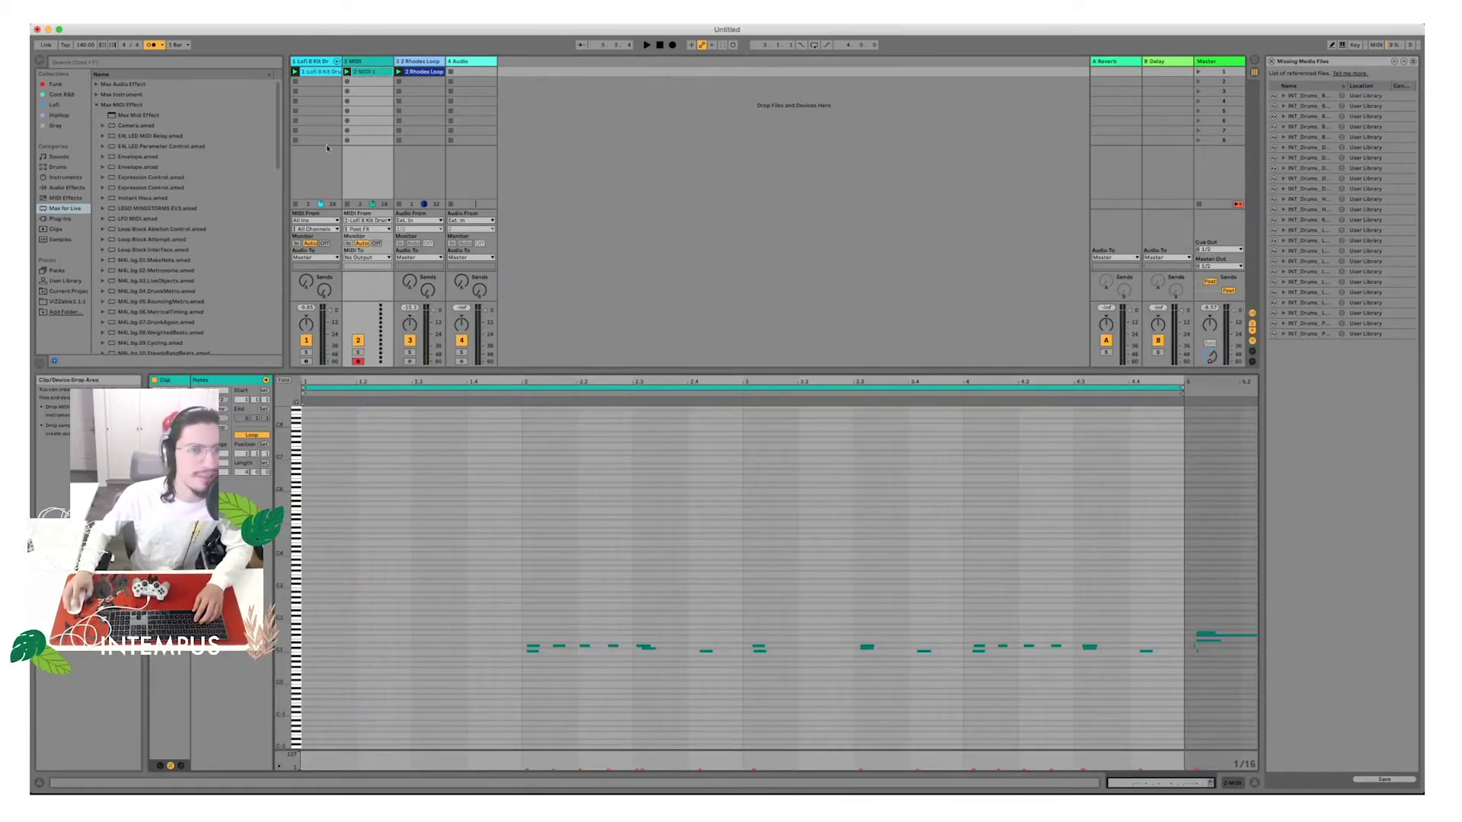
pyautogui.moveTo(496, 616); pyautogui.dragTo(818, 684)
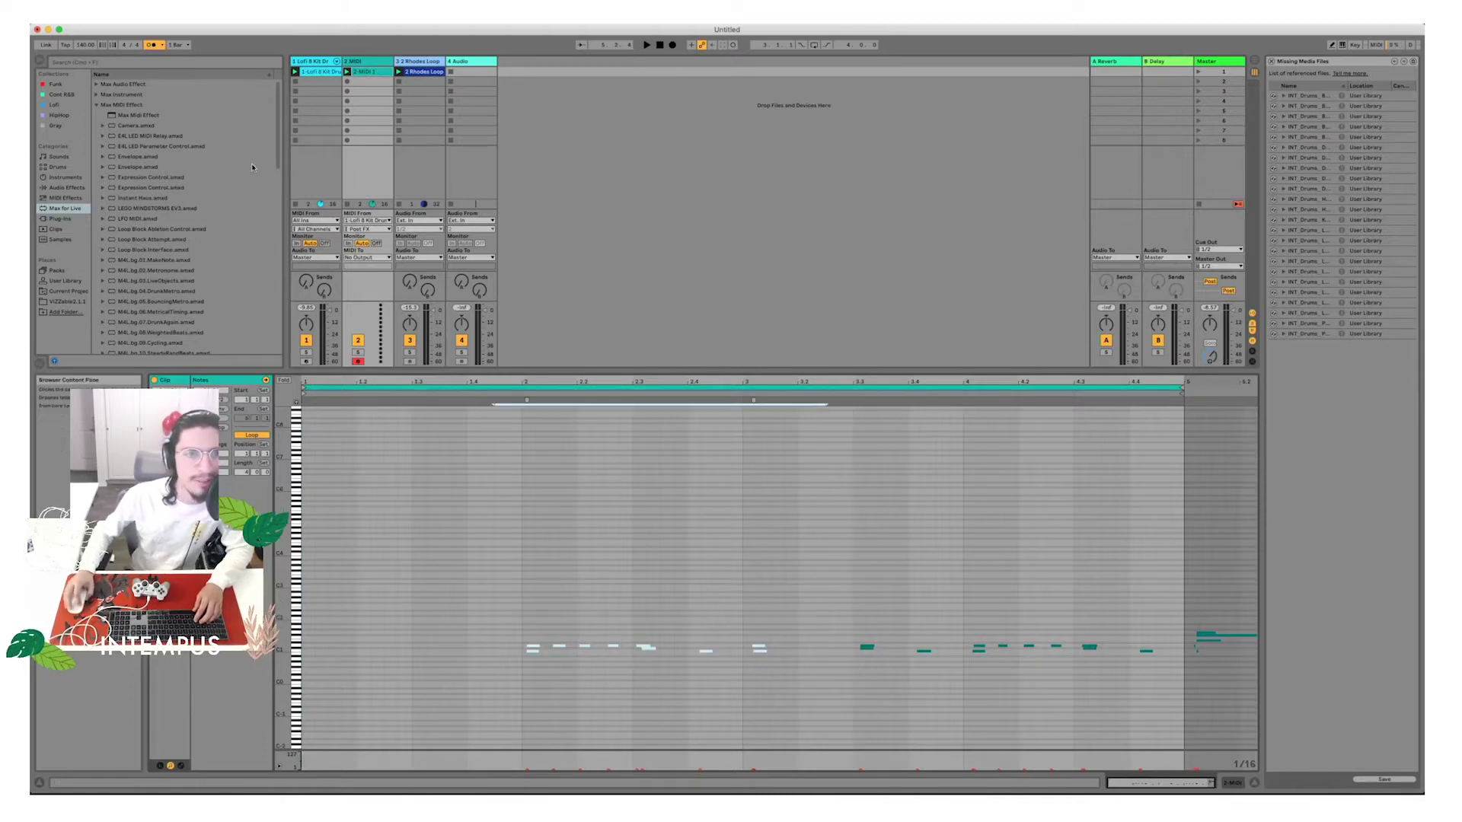
# Reopen the drum track's first clip and look through its note range.
pyautogui.click(325, 100)
pyautogui.click(320, 71)
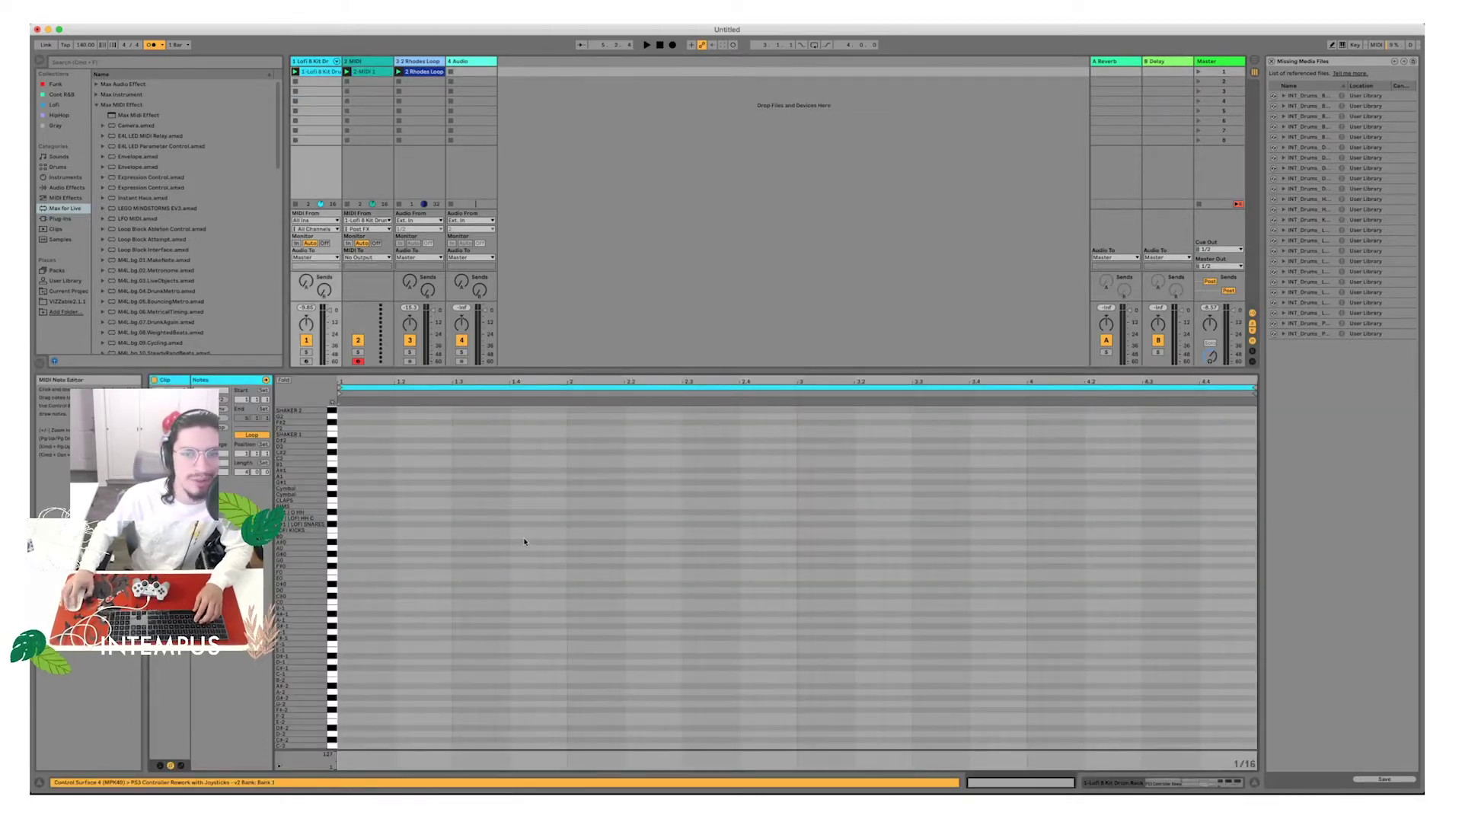
pyautogui.scroll(10, 524, 542)
# Arm the drum track, record another clip in its second slot and look through the note range.
pyautogui.click(306, 361)
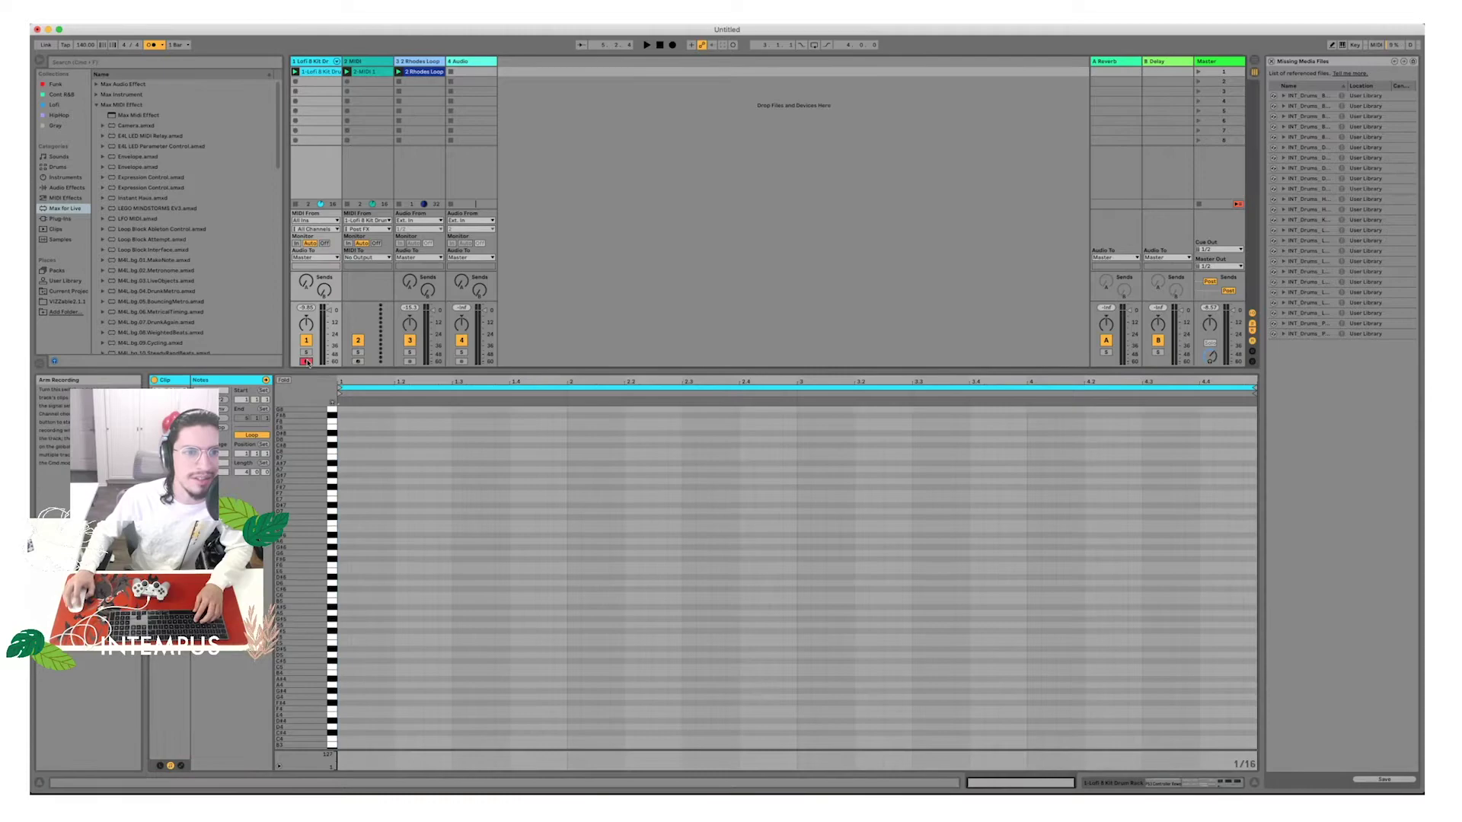
pyautogui.scroll(-10, 495, 516)
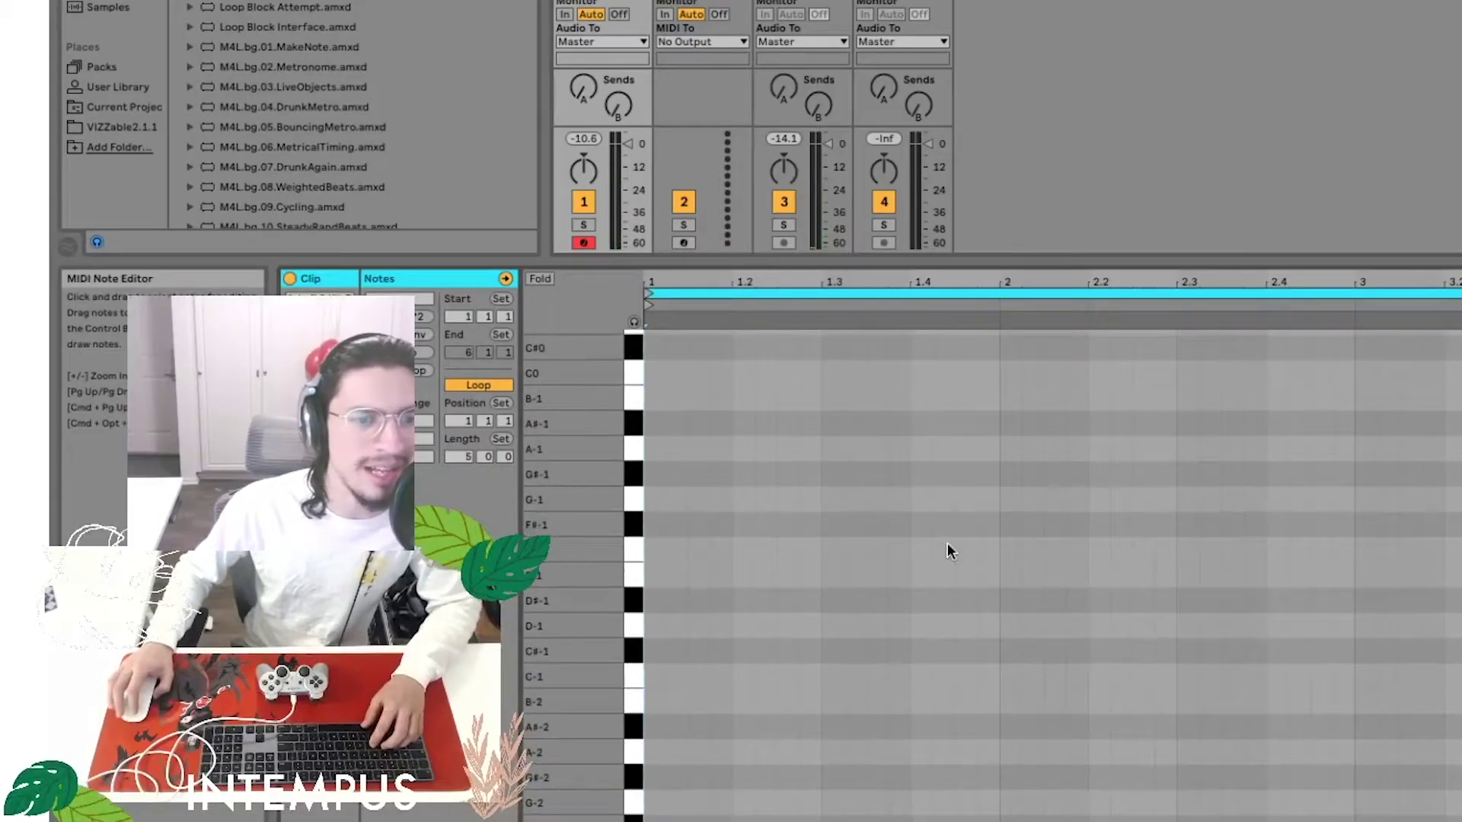
pyautogui.scroll(10, 947, 542)
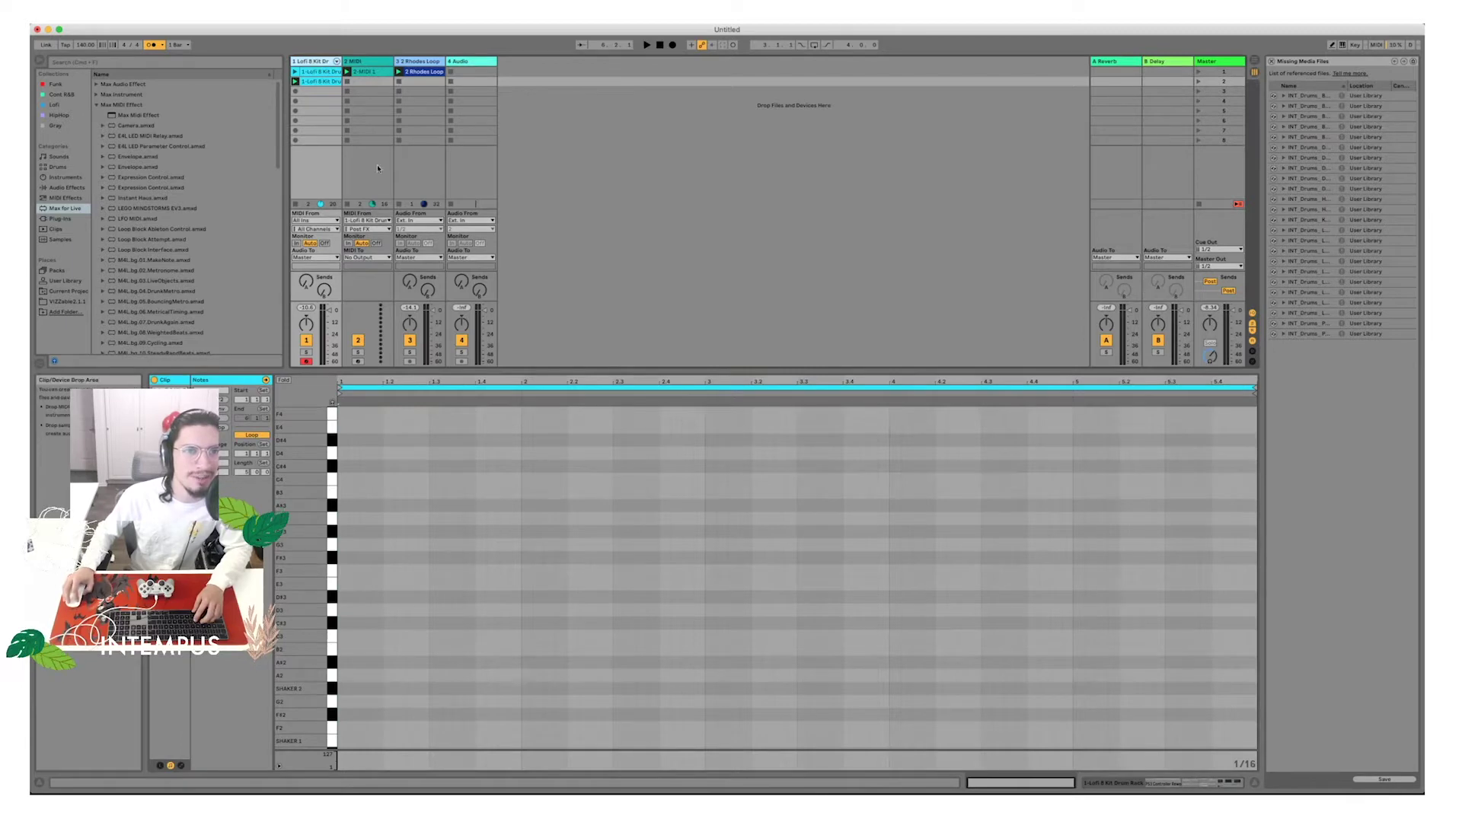
# Compare the clips on the drum and 2 MIDI tracks, and delete the clip recorded on the 2 MIDI track.
pyautogui.click(367, 81)
pyautogui.click(367, 73)
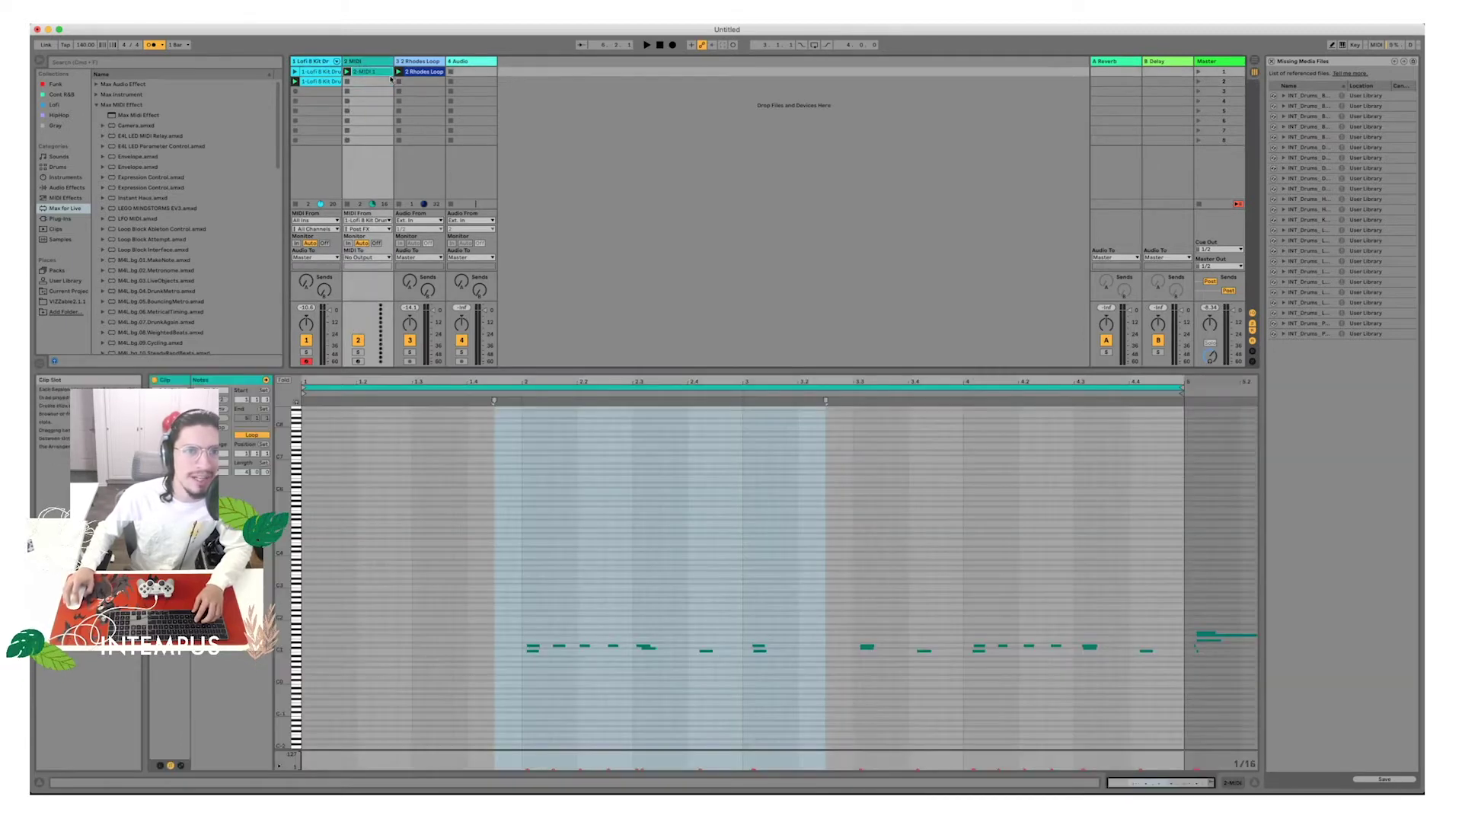
pyautogui.click(326, 72)
pyautogui.click(372, 72)
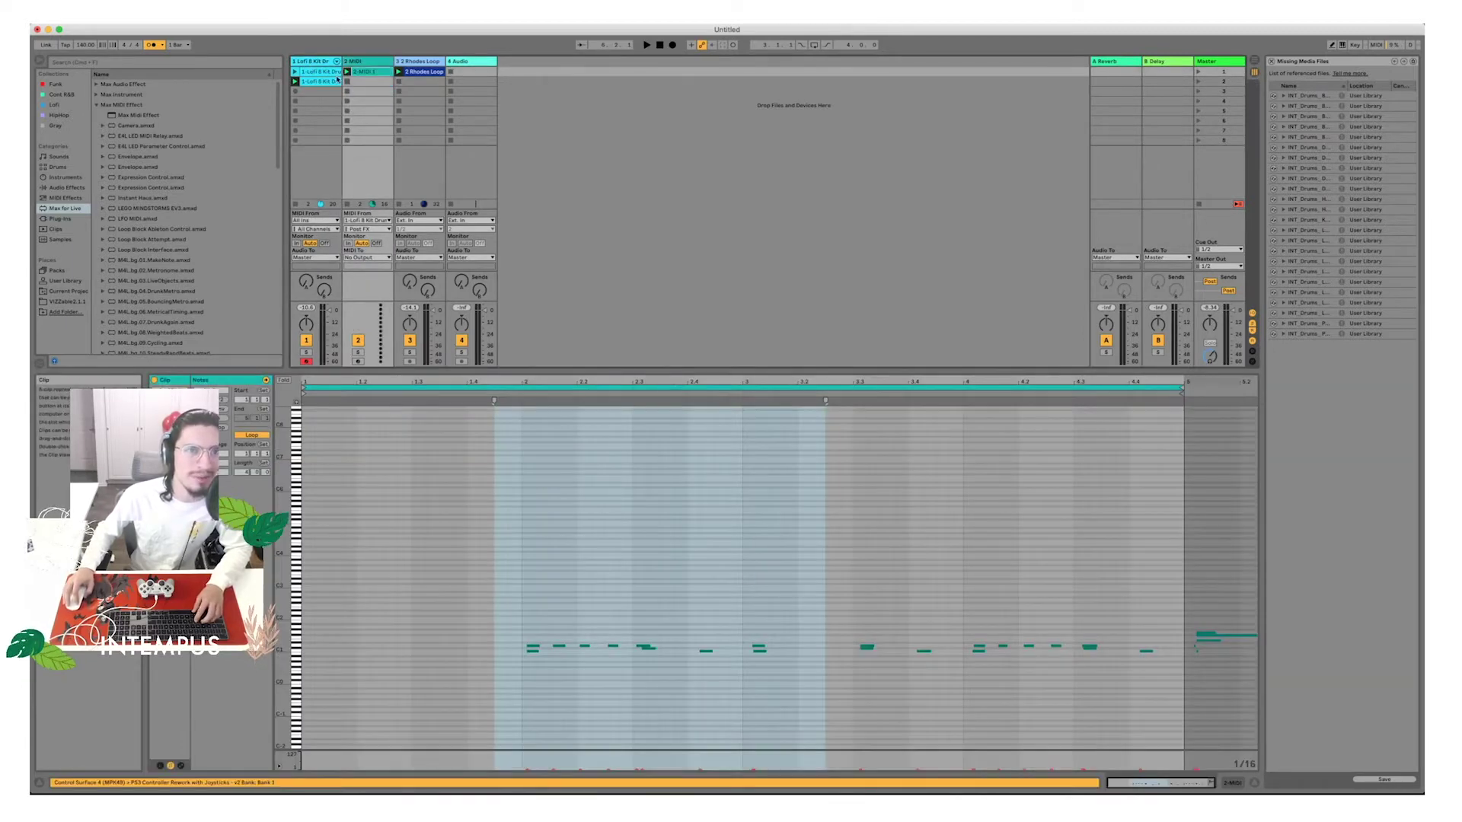
pyautogui.click(362, 71)
pyautogui.press('Delete')
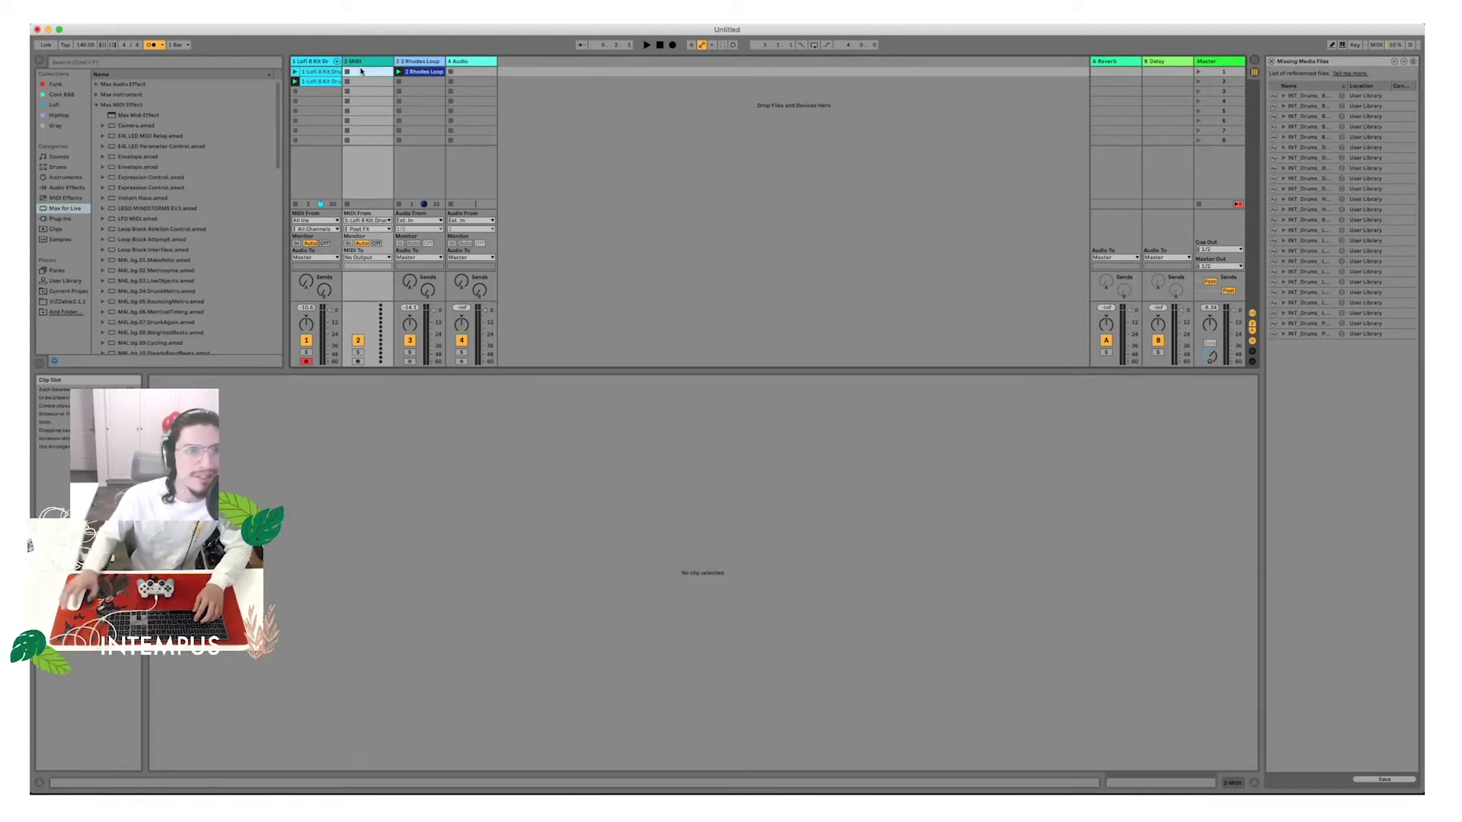
# Move the PS3 Controller Rework device from the drum track to the 2 MIDI track and set that track's MIDI input to All Ins.
pyautogui.click(312, 61)
pyautogui.click(1121, 785)
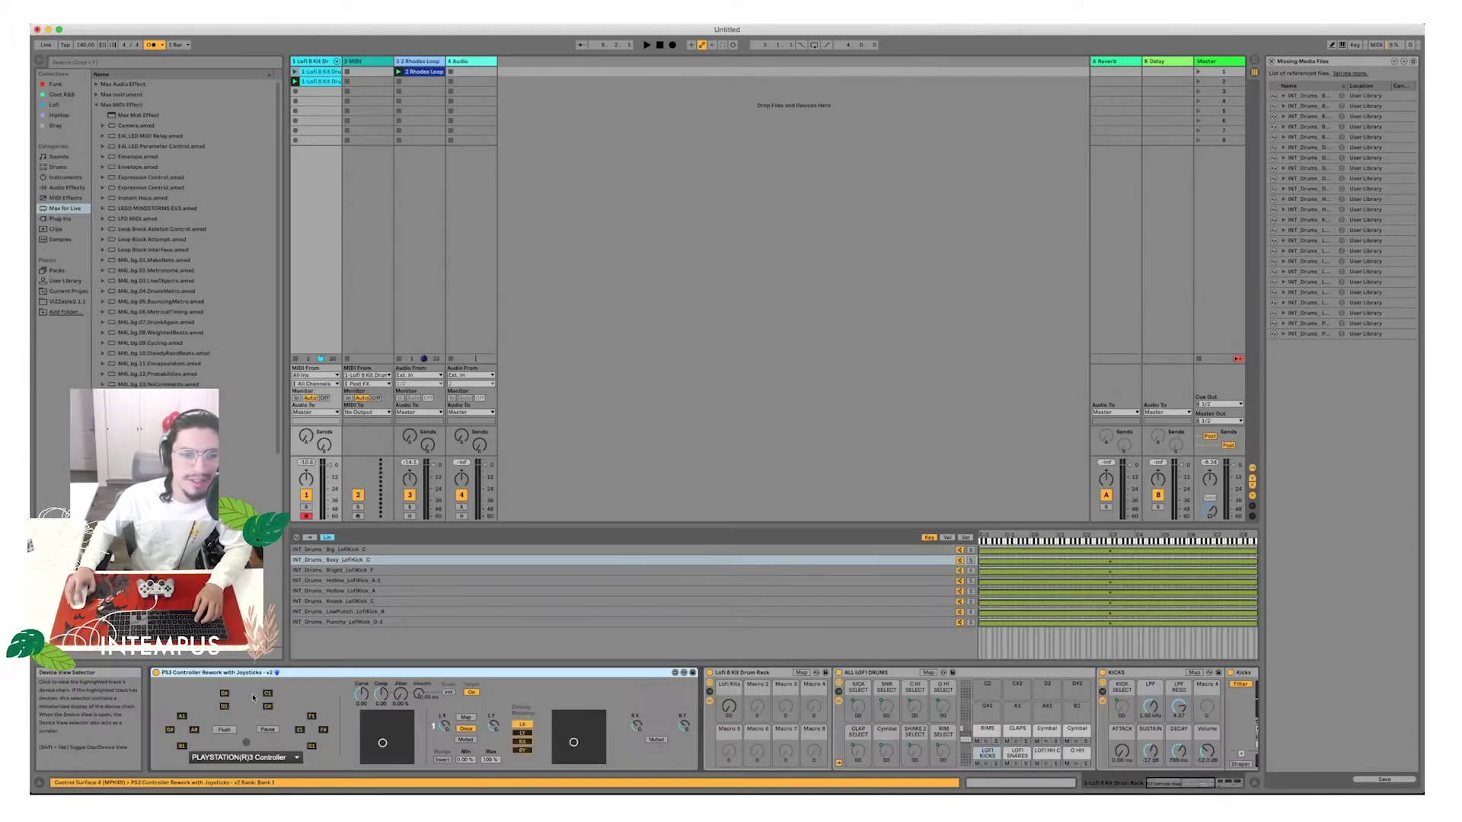
pyautogui.click(378, 72)
pyautogui.moveTo(375, 67); pyautogui.dragTo(368, 66)
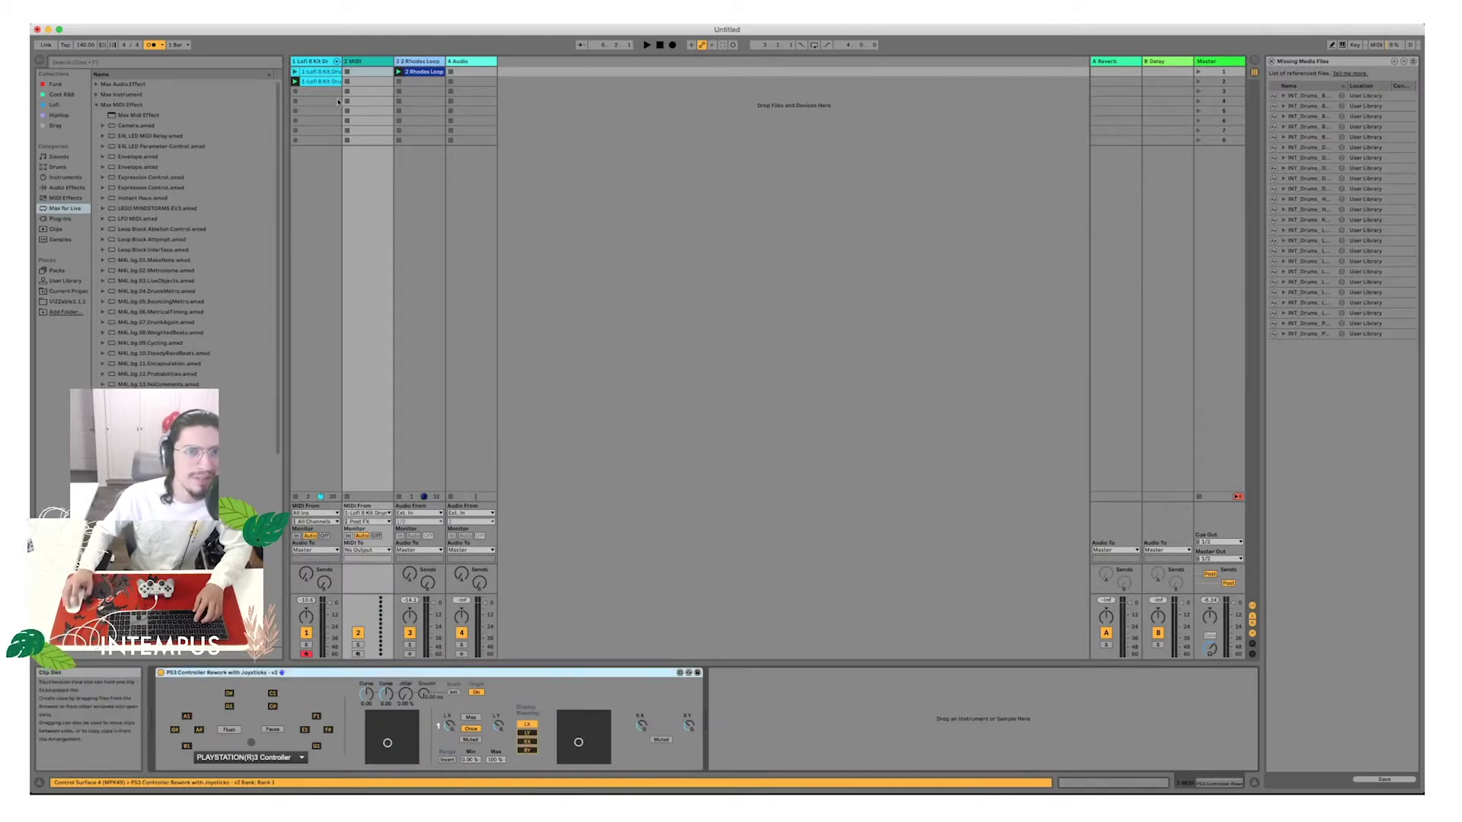
pyautogui.click(311, 62)
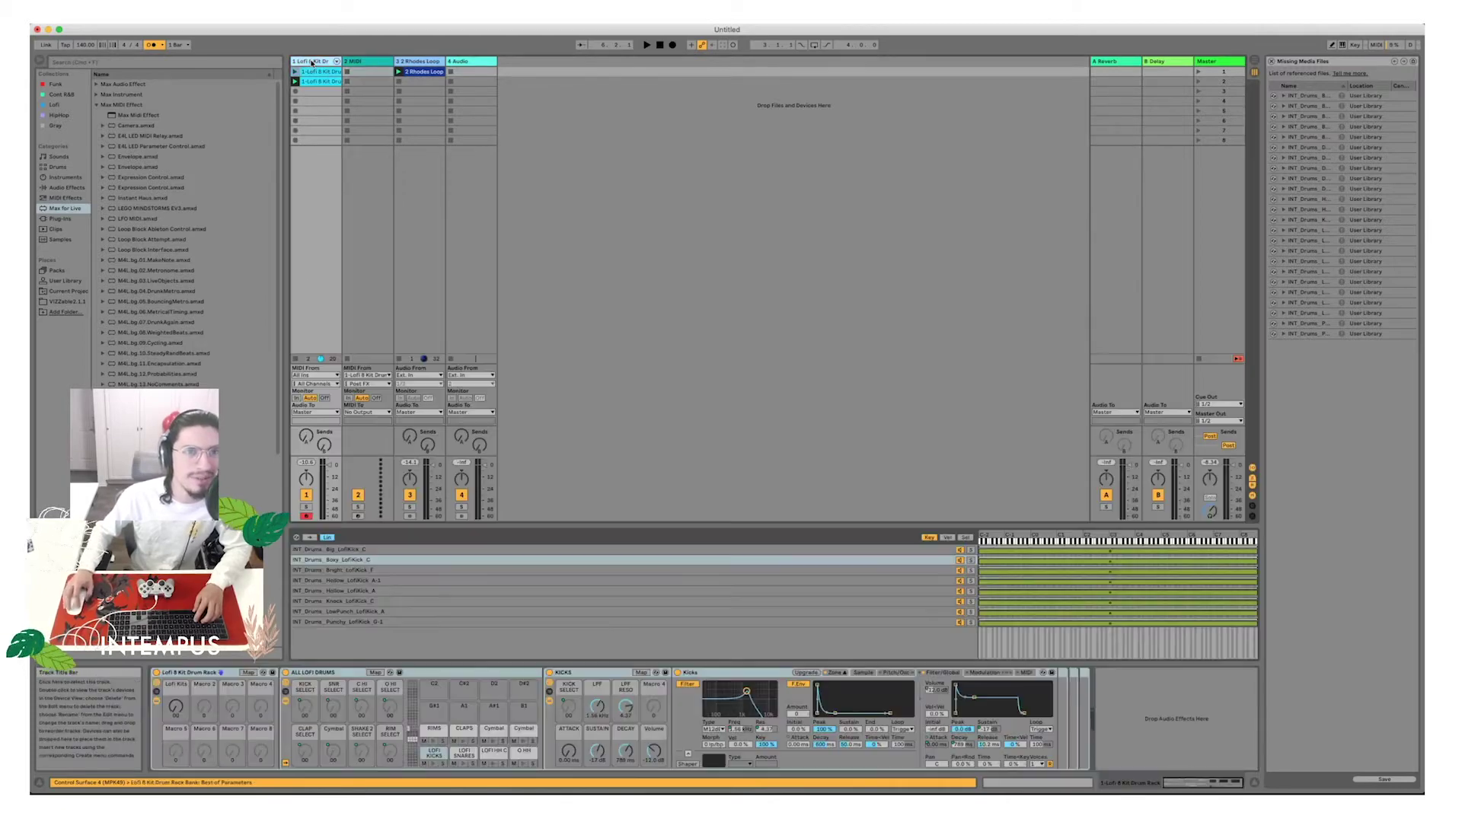
pyautogui.click(364, 375)
pyautogui.click(362, 384)
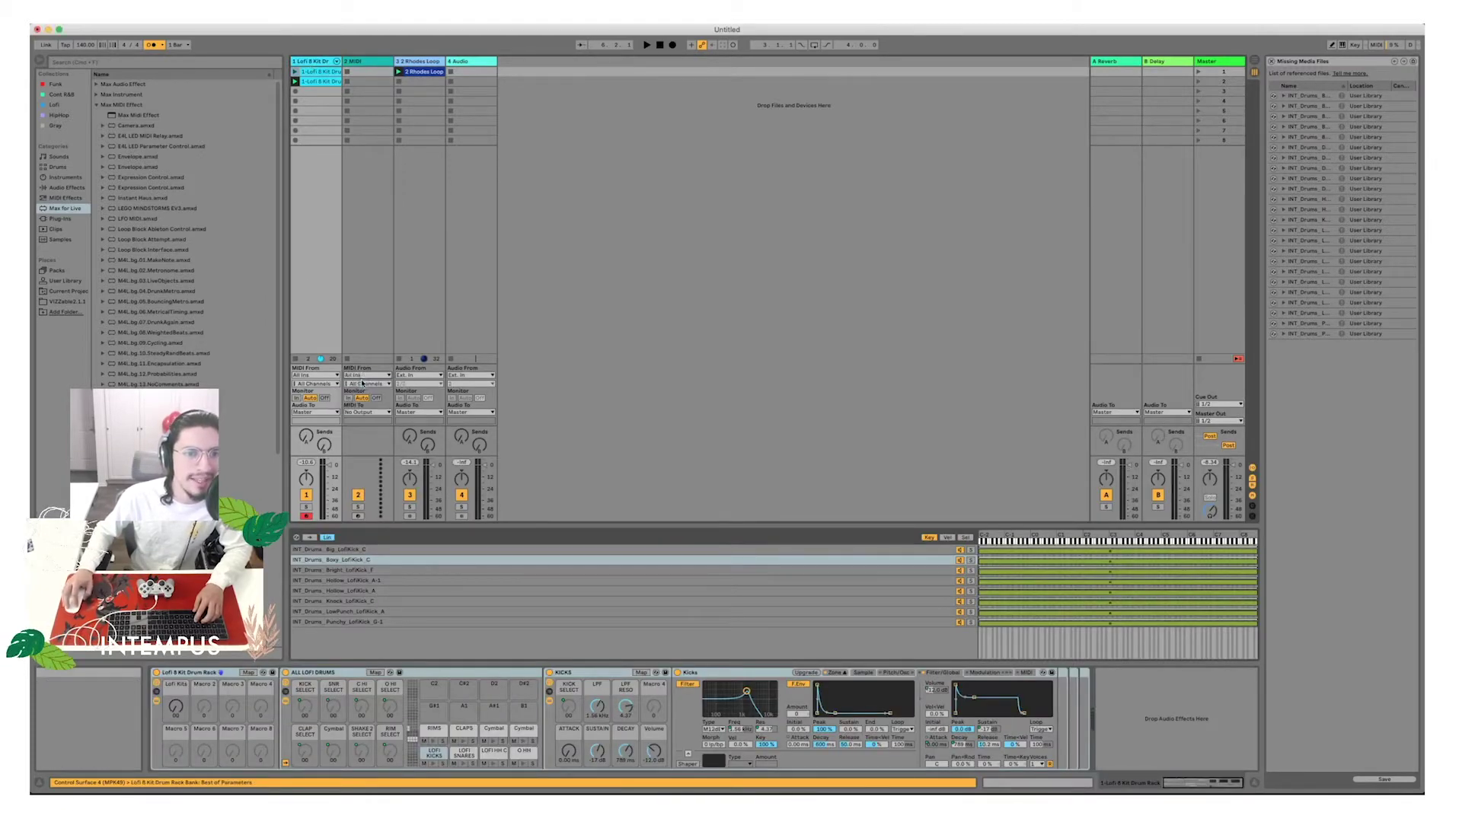
# Rename the 2 MIDI track PS3 CONTROLLER and the Lofi 8 Kit track DRUMS.
pyautogui.click(370, 63)
pyautogui.press('super+r')
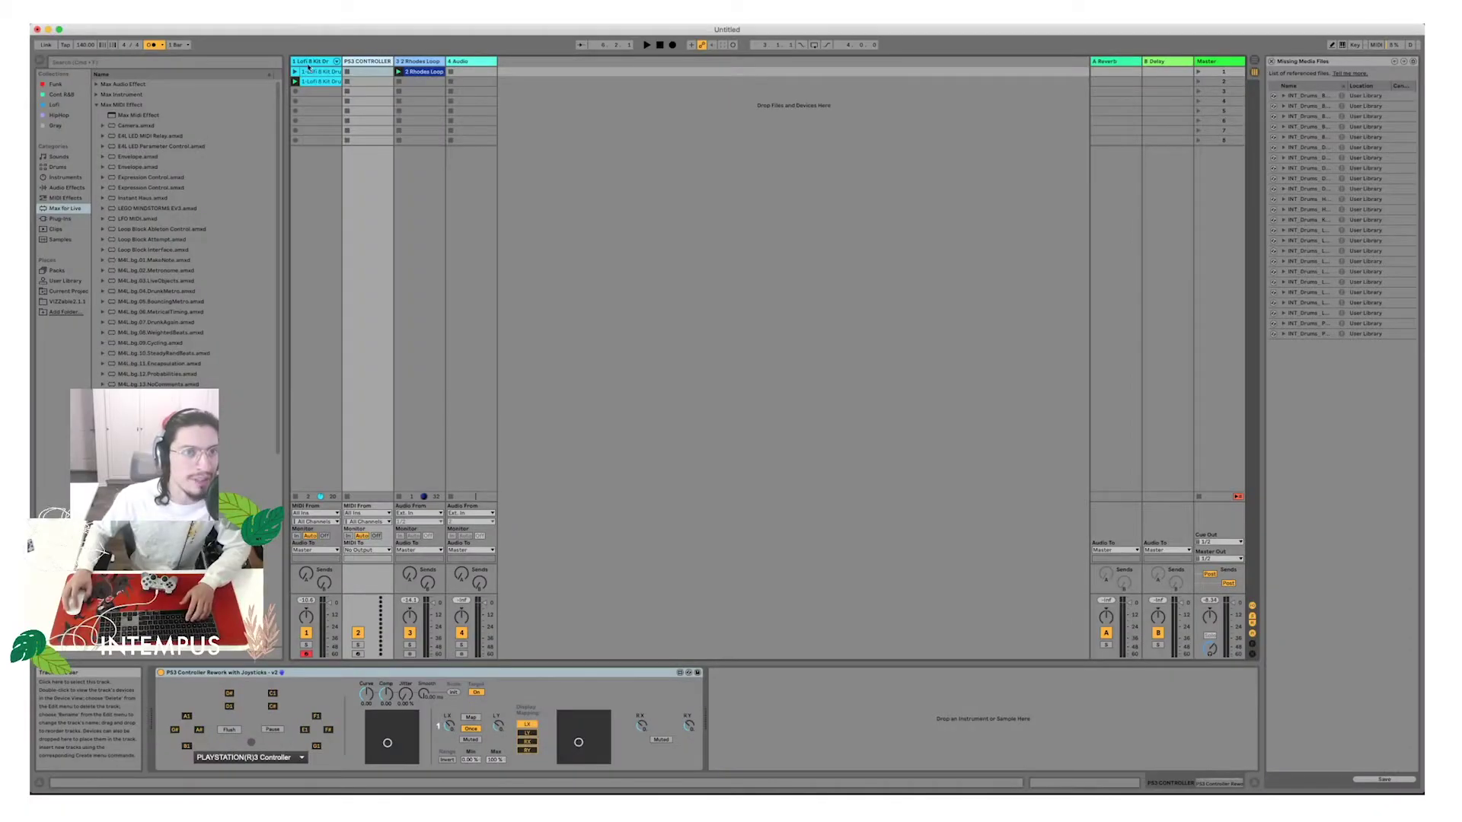
pyautogui.click(315, 63)
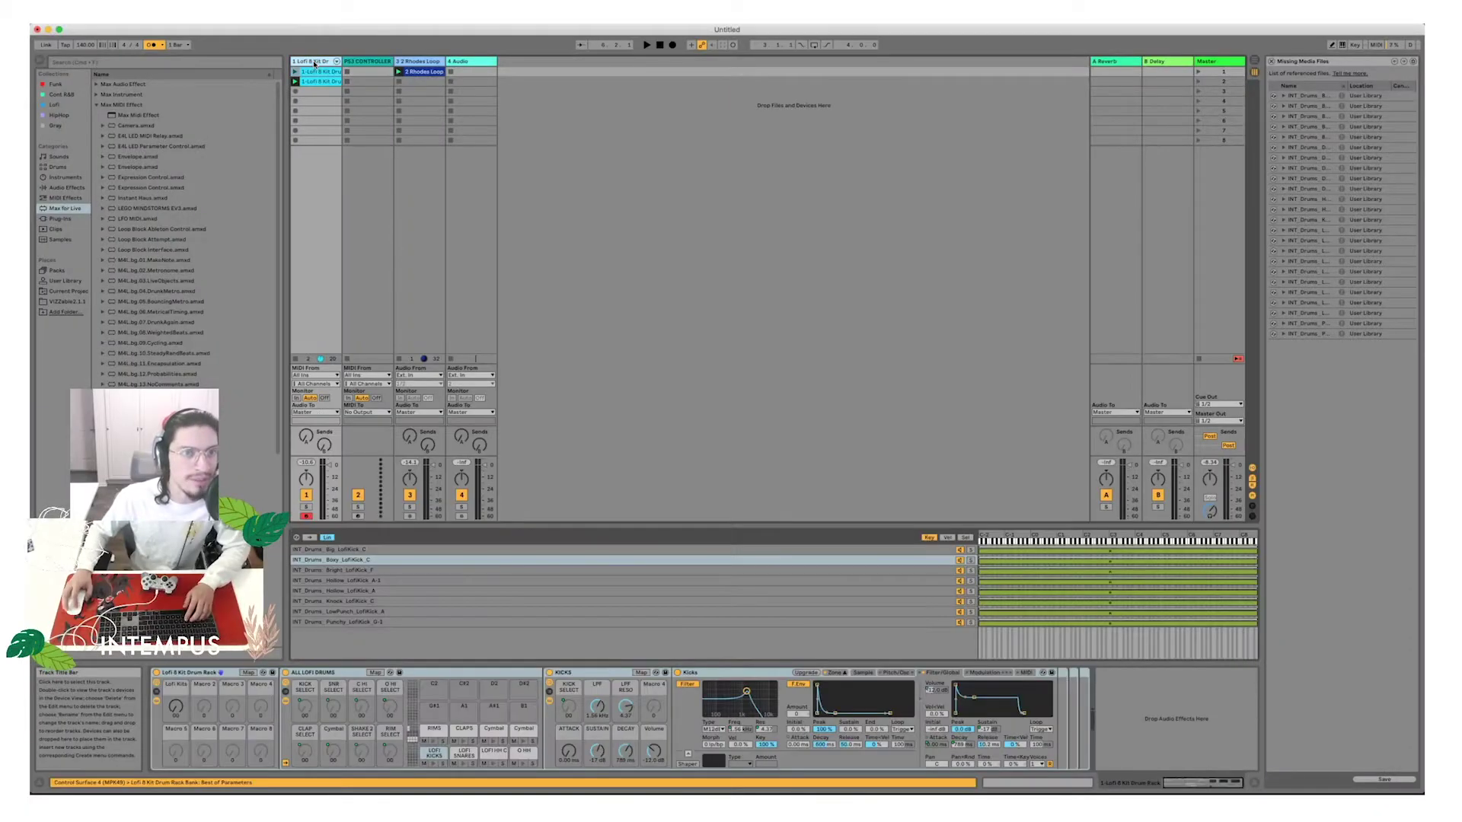
pyautogui.press('super+r')
pyautogui.write('D')
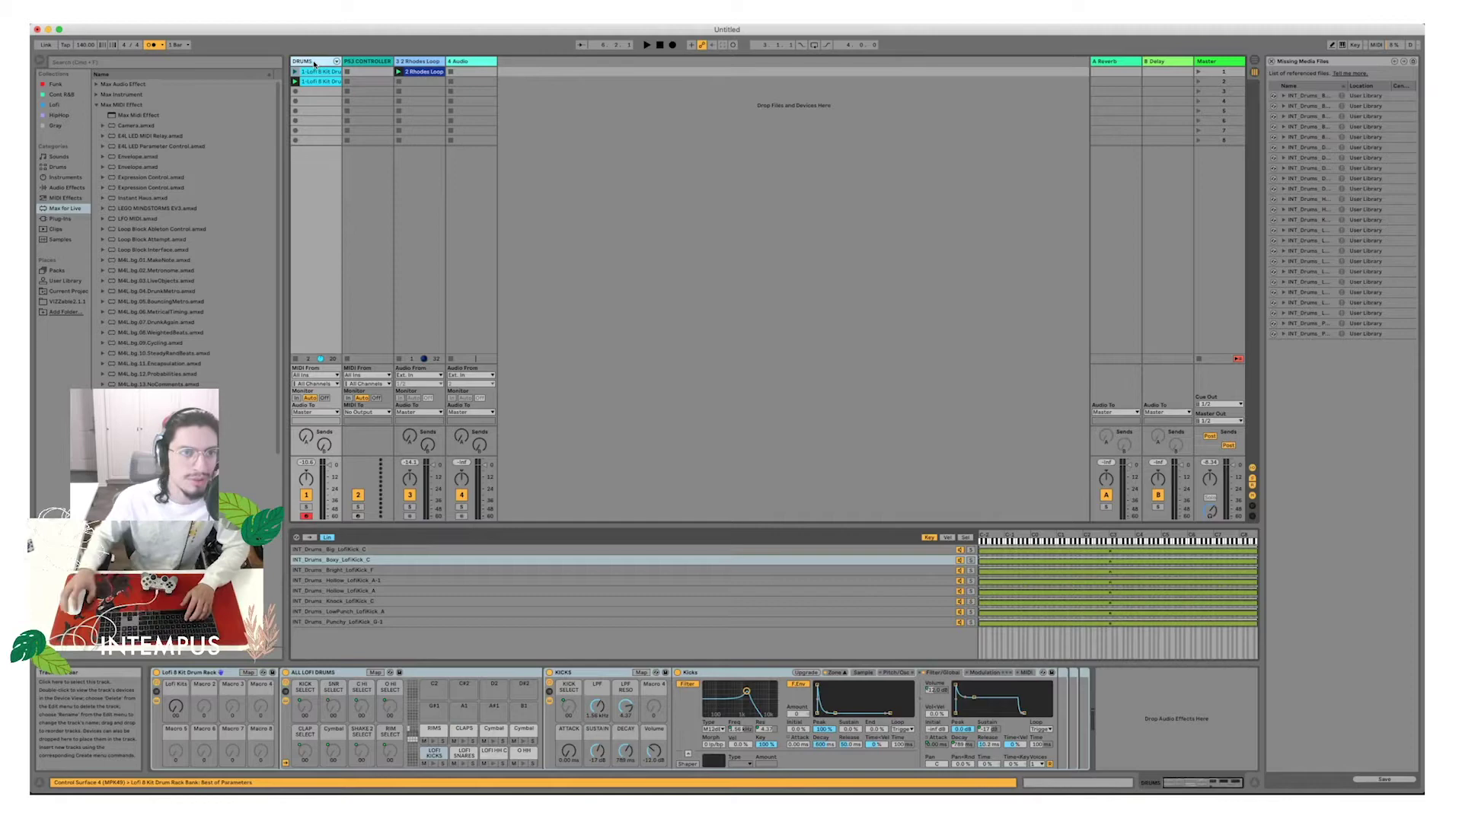
pyautogui.press('Return')
# Set the DRUMS track's MIDI input to PS3 CONTROLLER and select the PS3 CONTROLLER track.
pyautogui.click(351, 63)
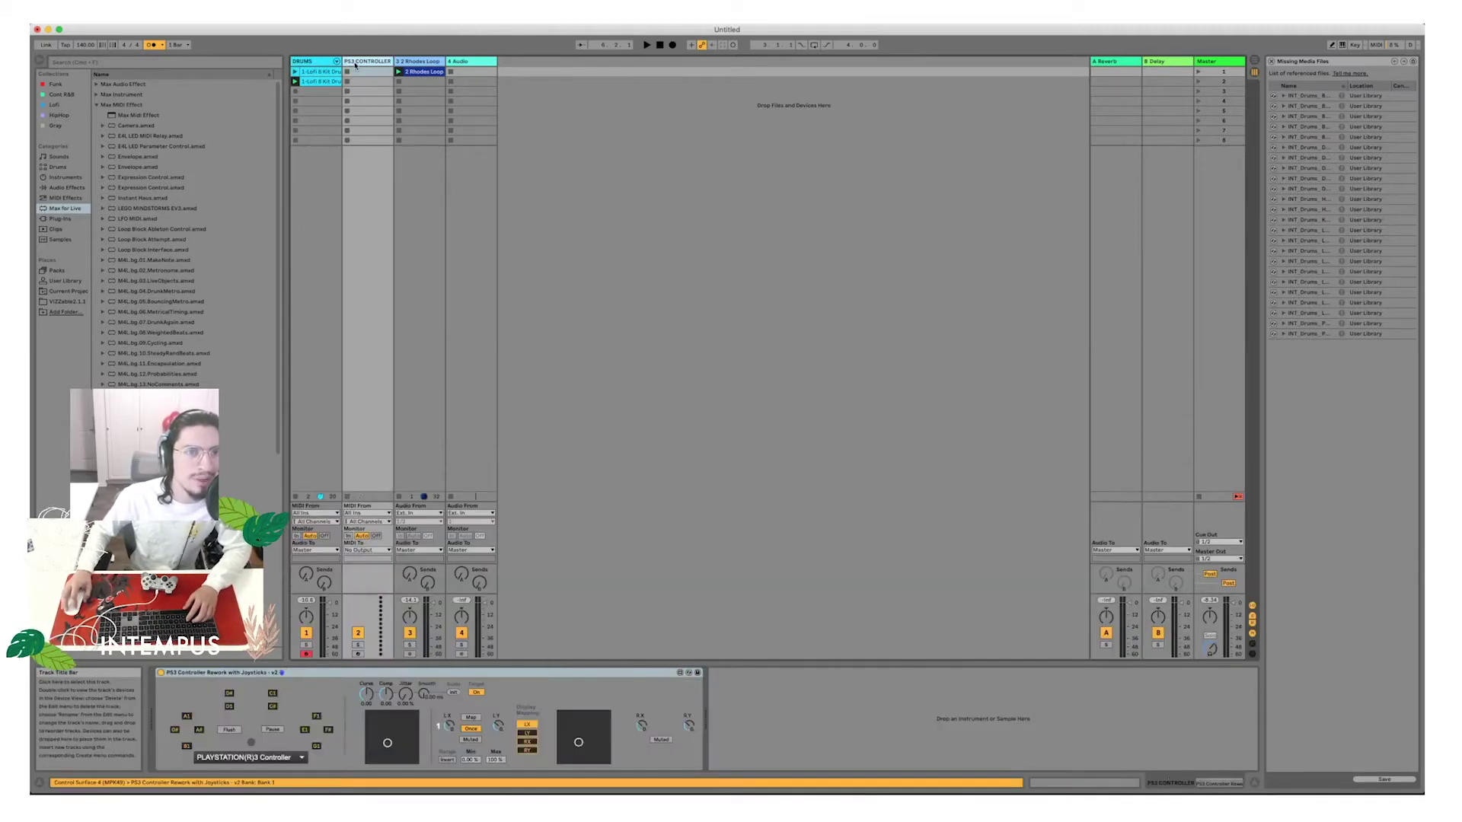
pyautogui.click(317, 63)
pyautogui.click(312, 374)
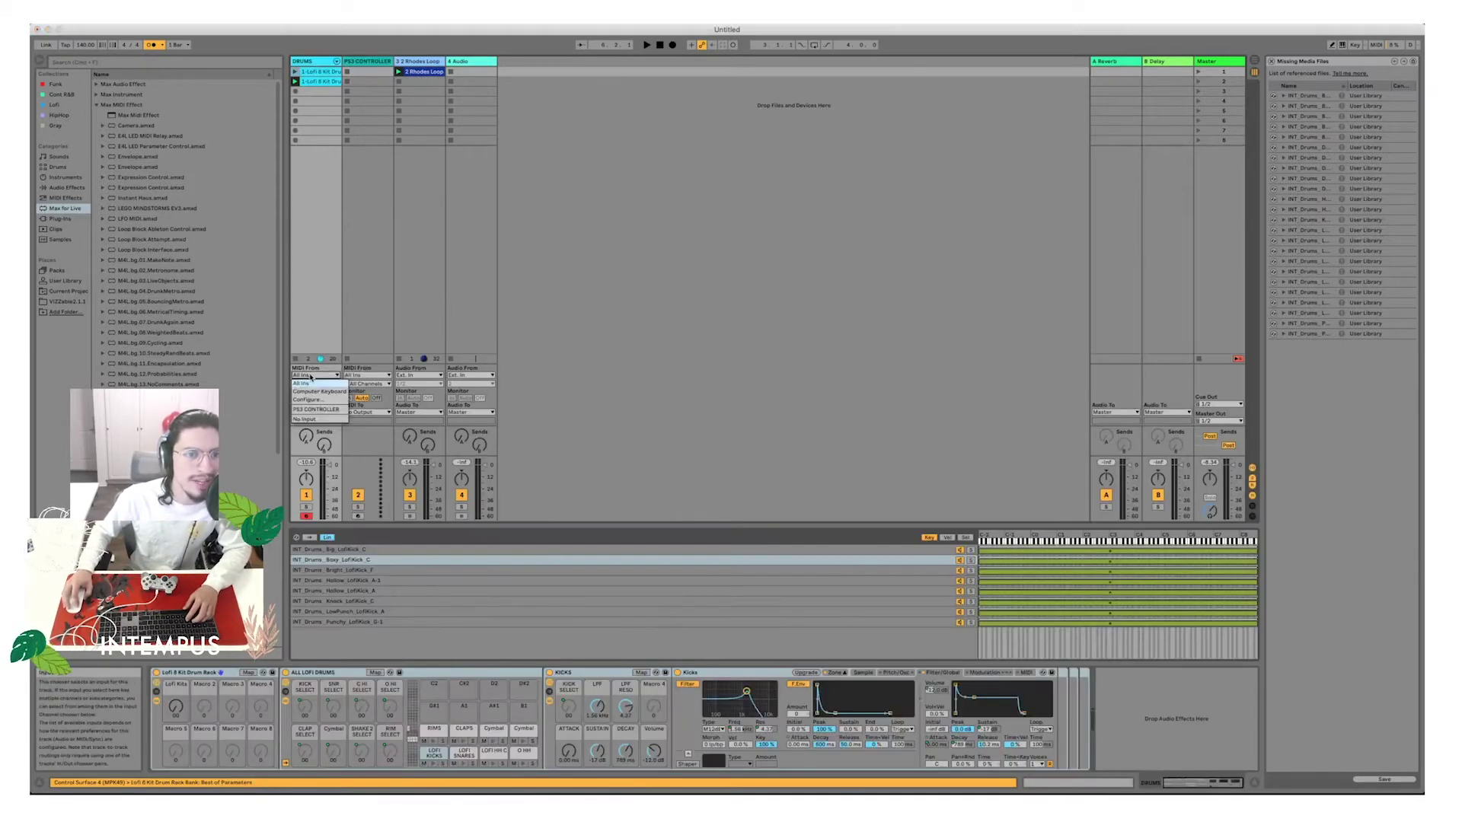
pyautogui.click(315, 411)
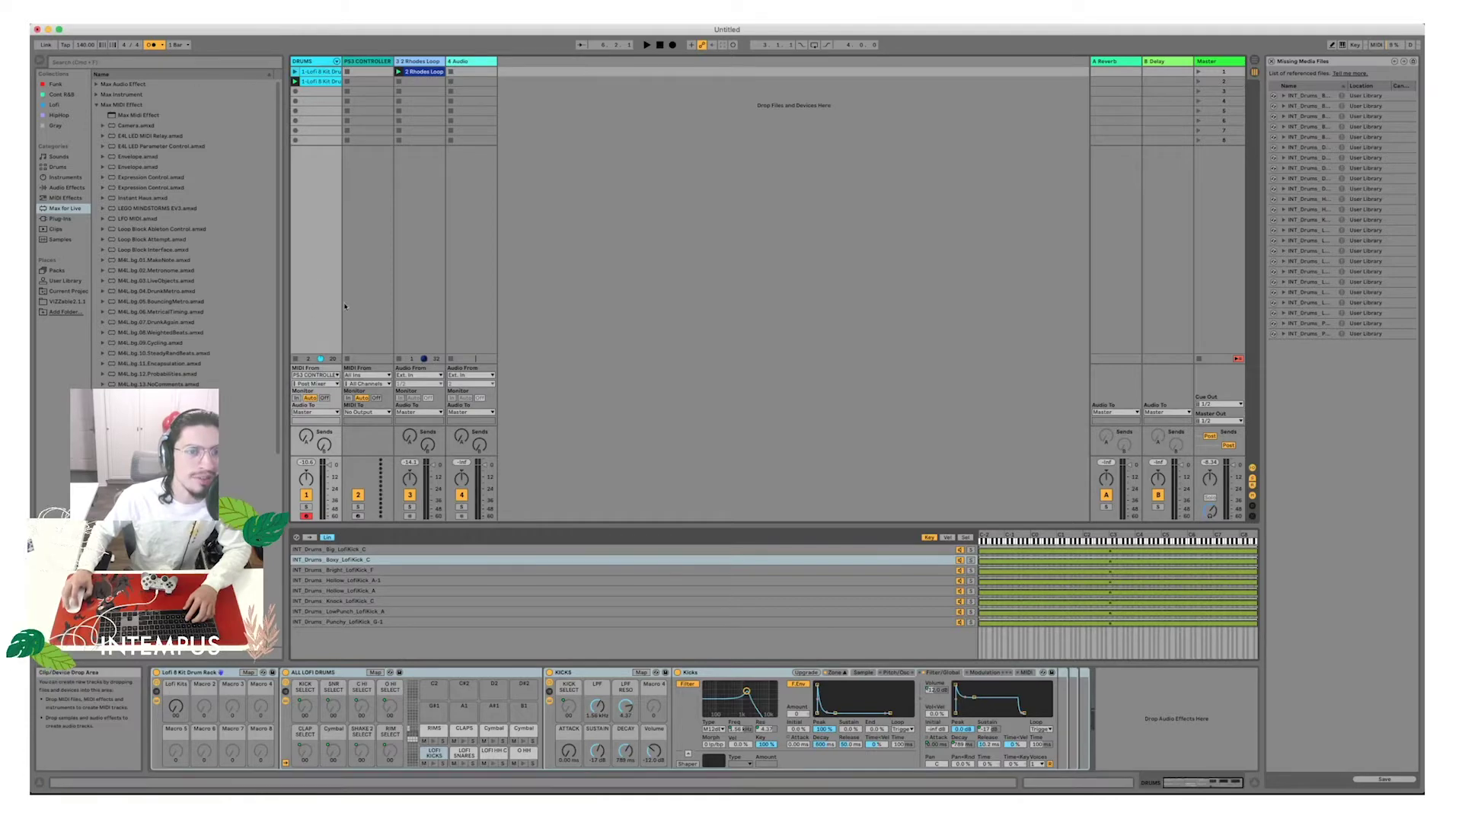
pyautogui.click(366, 63)
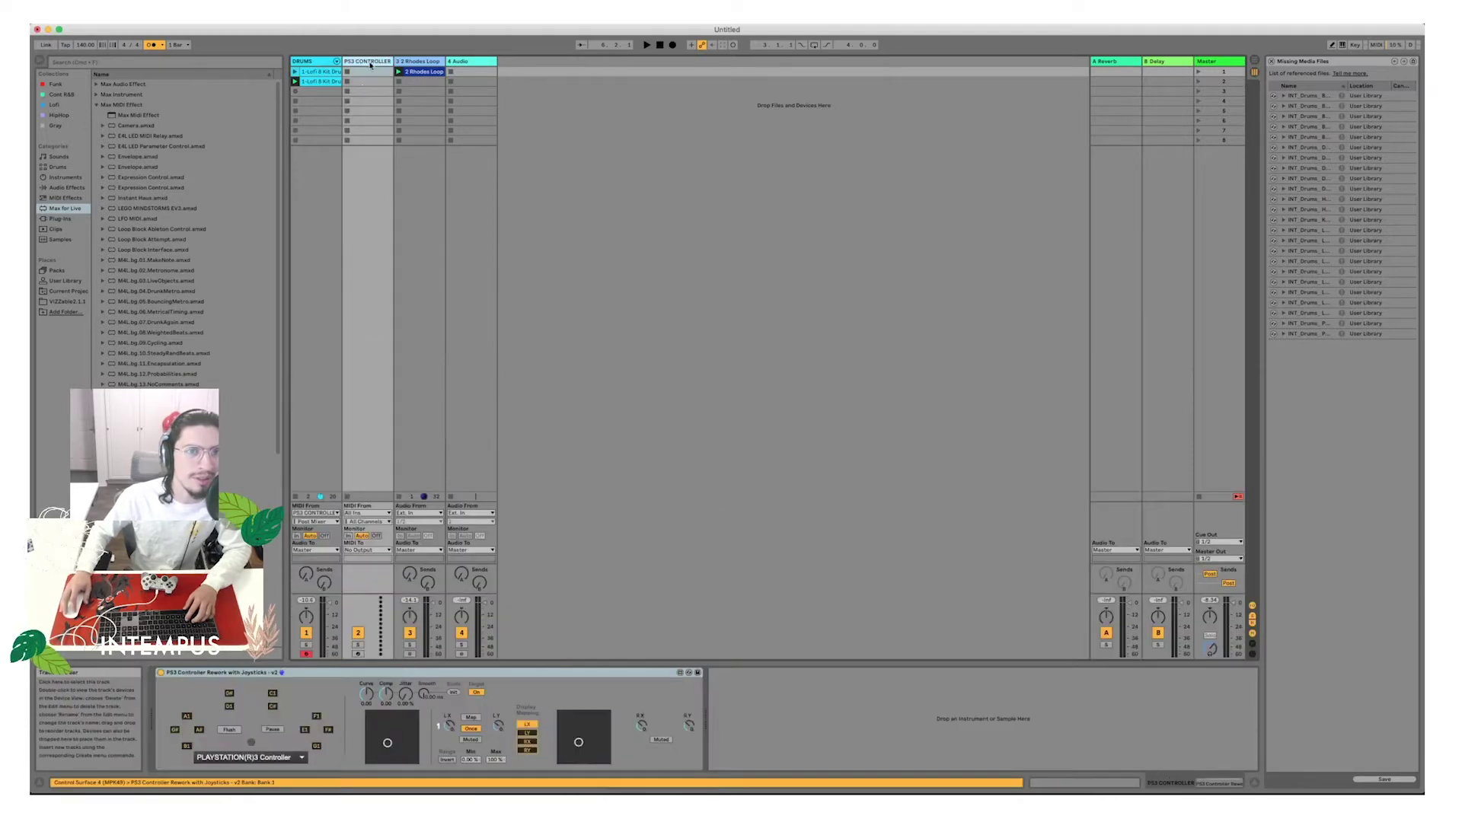
# Delete the old clips on the DRUMS track, record a new controller clip in its first slot, and open its notes.
pyautogui.click(324, 72)
pyautogui.press('Delete')
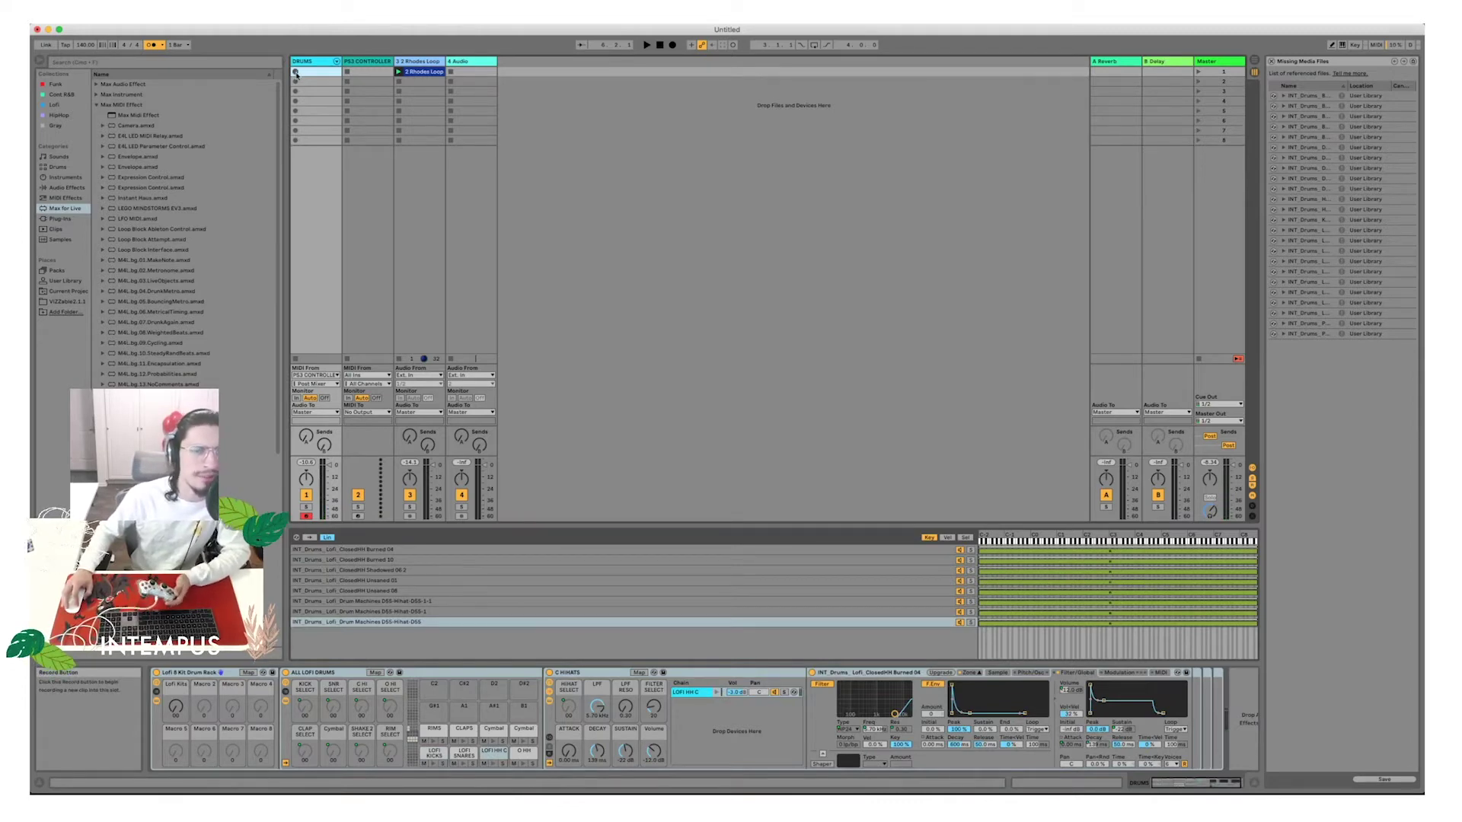
pyautogui.click(295, 72)
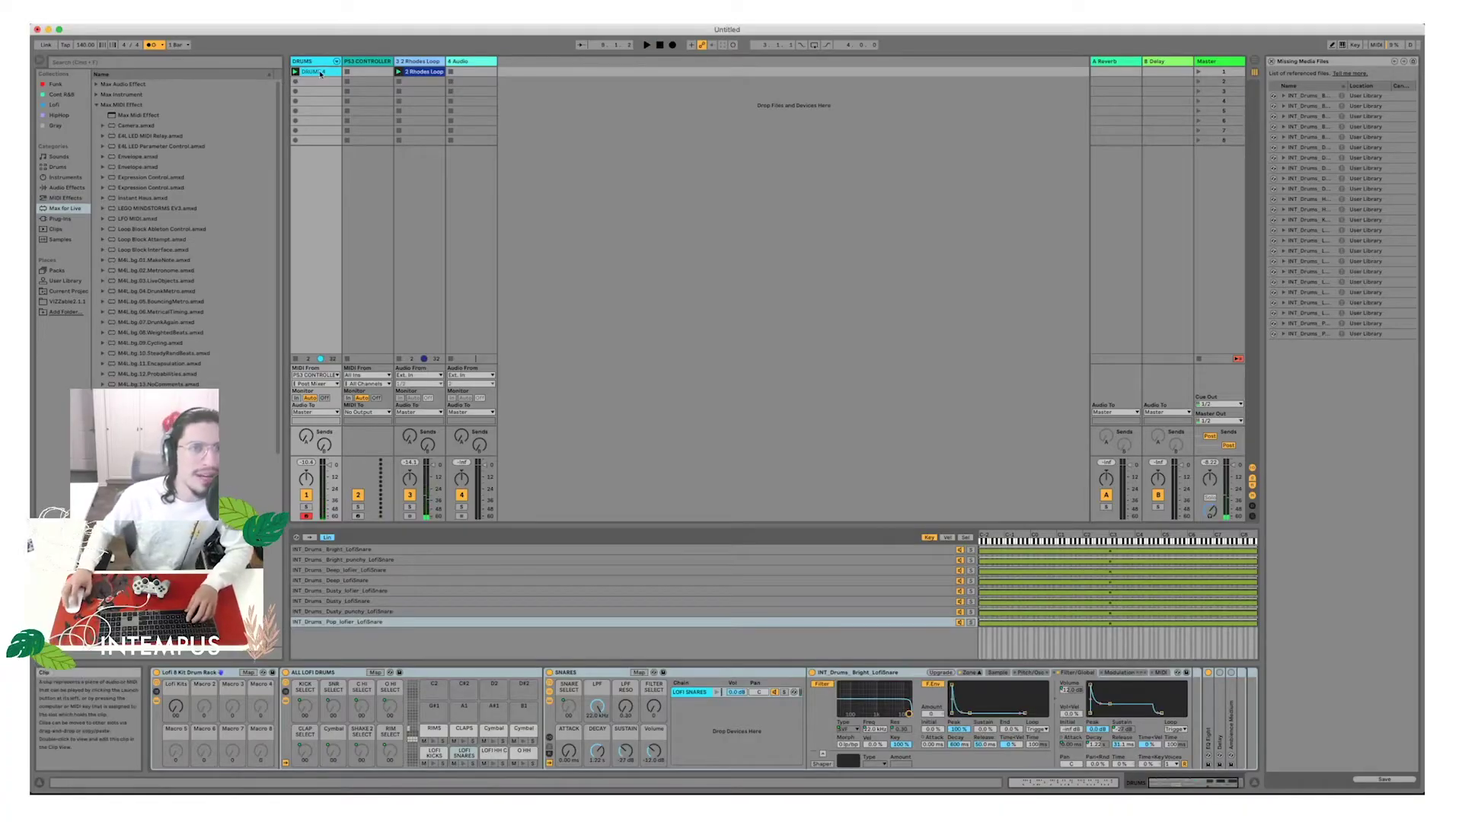
pyautogui.doubleClick(303, 73)
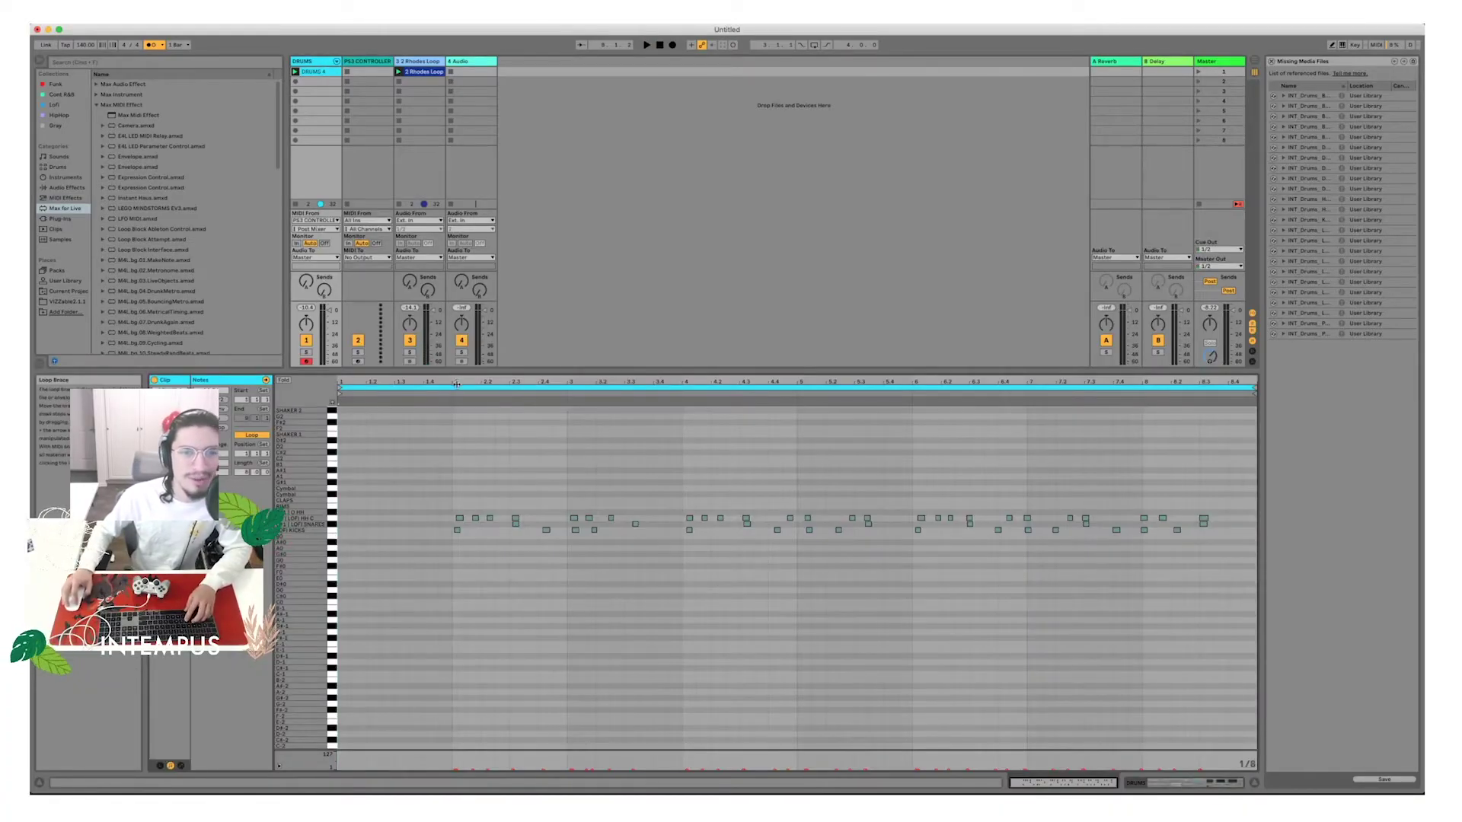
# Try to shift the new clip's first kick and hi-hat notes earlier onto the start of bar 2.
pyautogui.scroll(6, 477, 500)
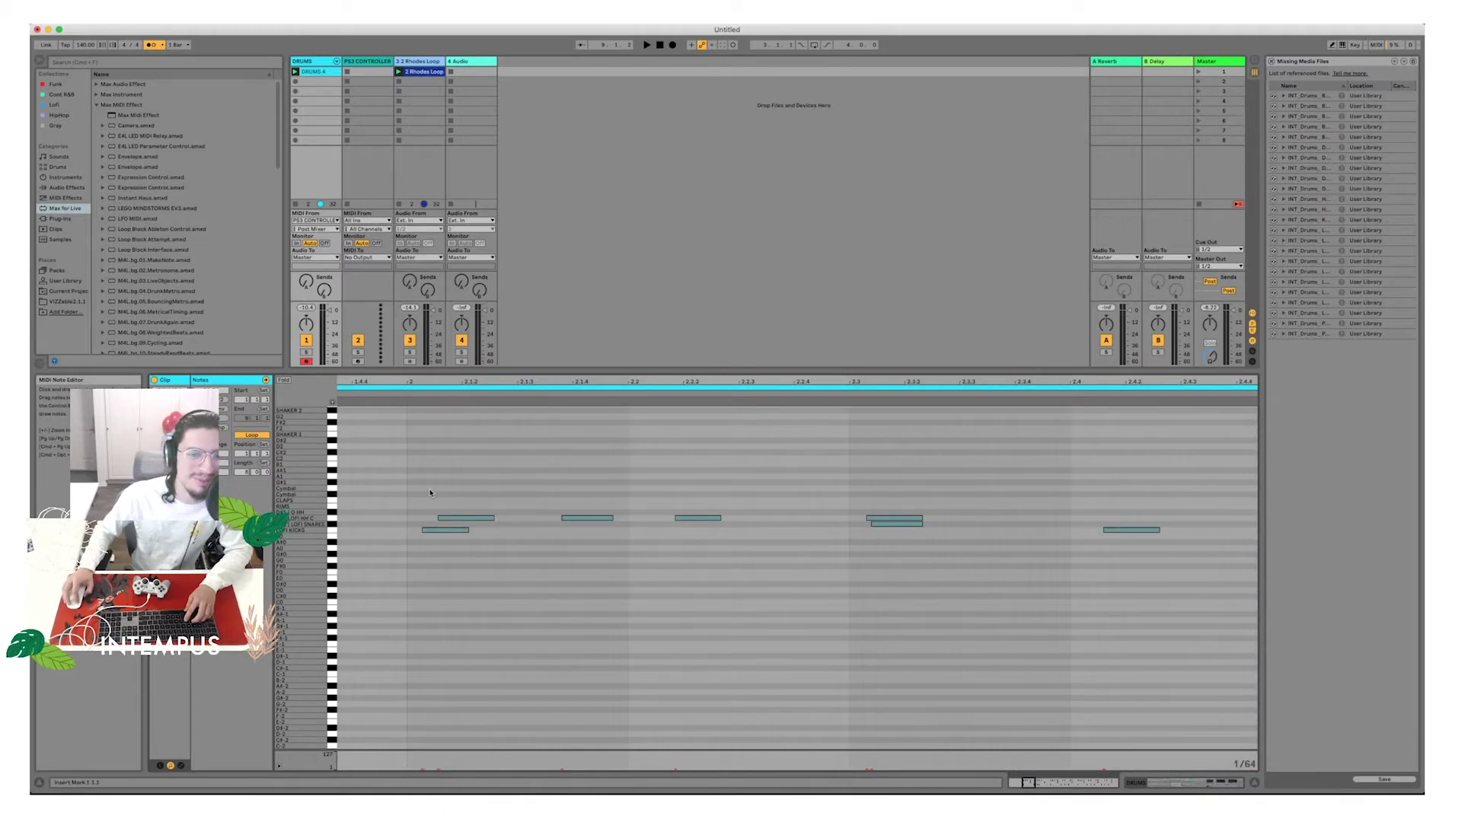
pyautogui.moveTo(429, 493); pyautogui.dragTo(1001, 564)
pyautogui.click(627, 477)
pyautogui.moveTo(455, 471); pyautogui.dragTo(437, 532)
pyautogui.press('super+z')
pyautogui.moveTo(408, 382); pyautogui.dragTo(375, 477)
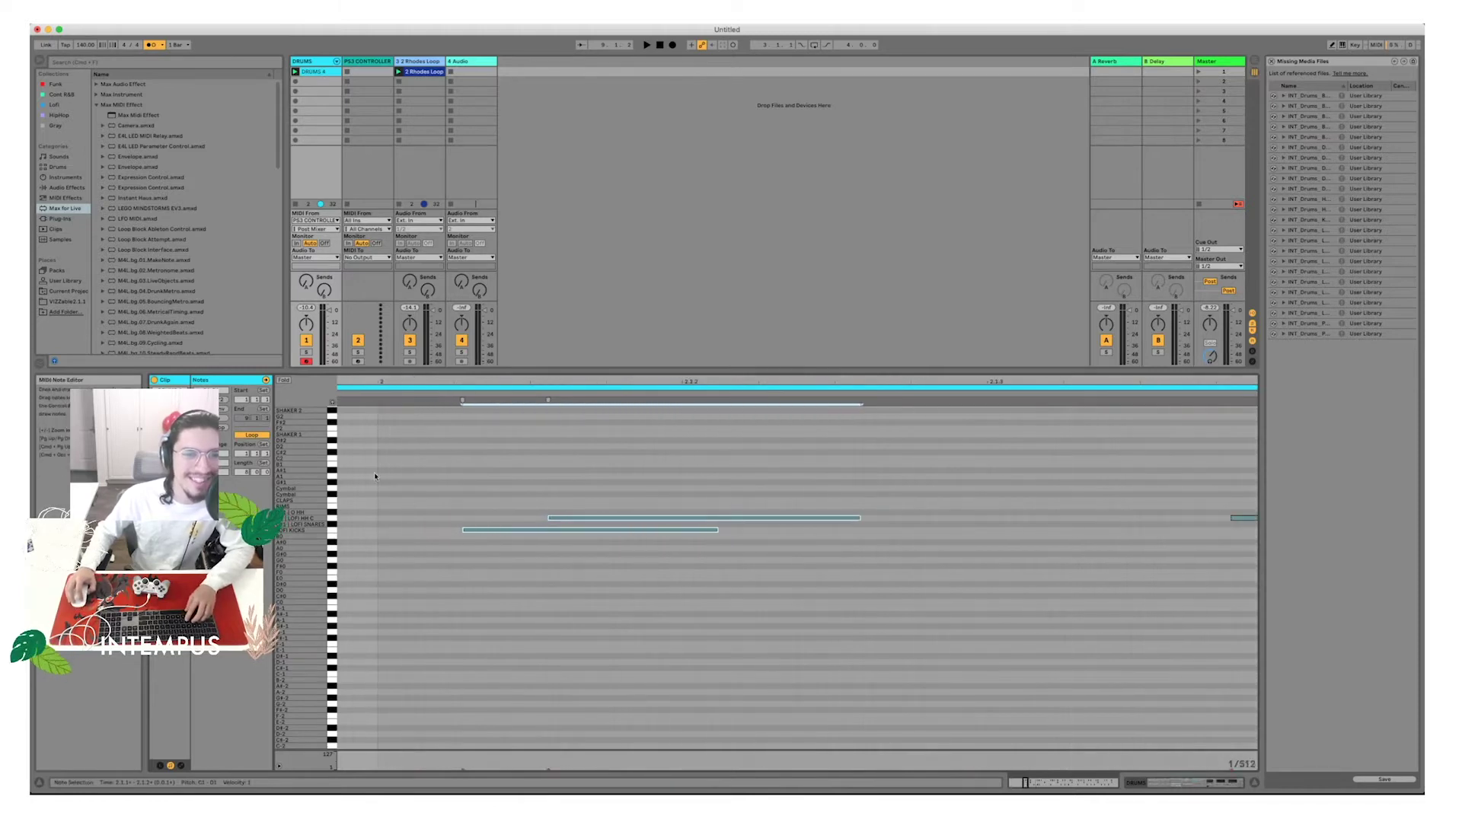
pyautogui.moveTo(518, 531); pyautogui.dragTo(443, 530)
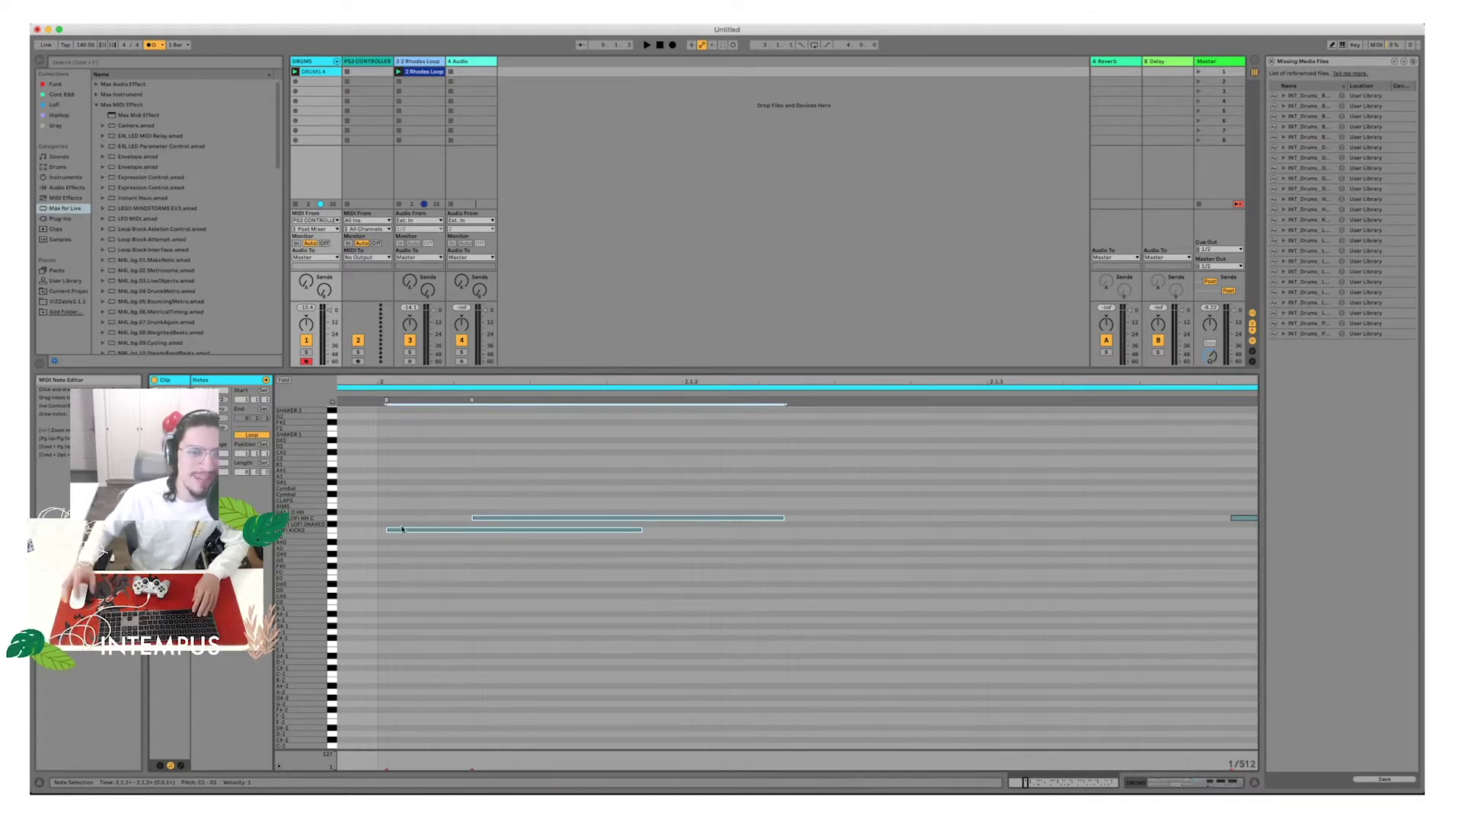
pyautogui.moveTo(402, 530); pyautogui.dragTo(495, 515)
pyautogui.moveTo(387, 511); pyautogui.dragTo(478, 520)
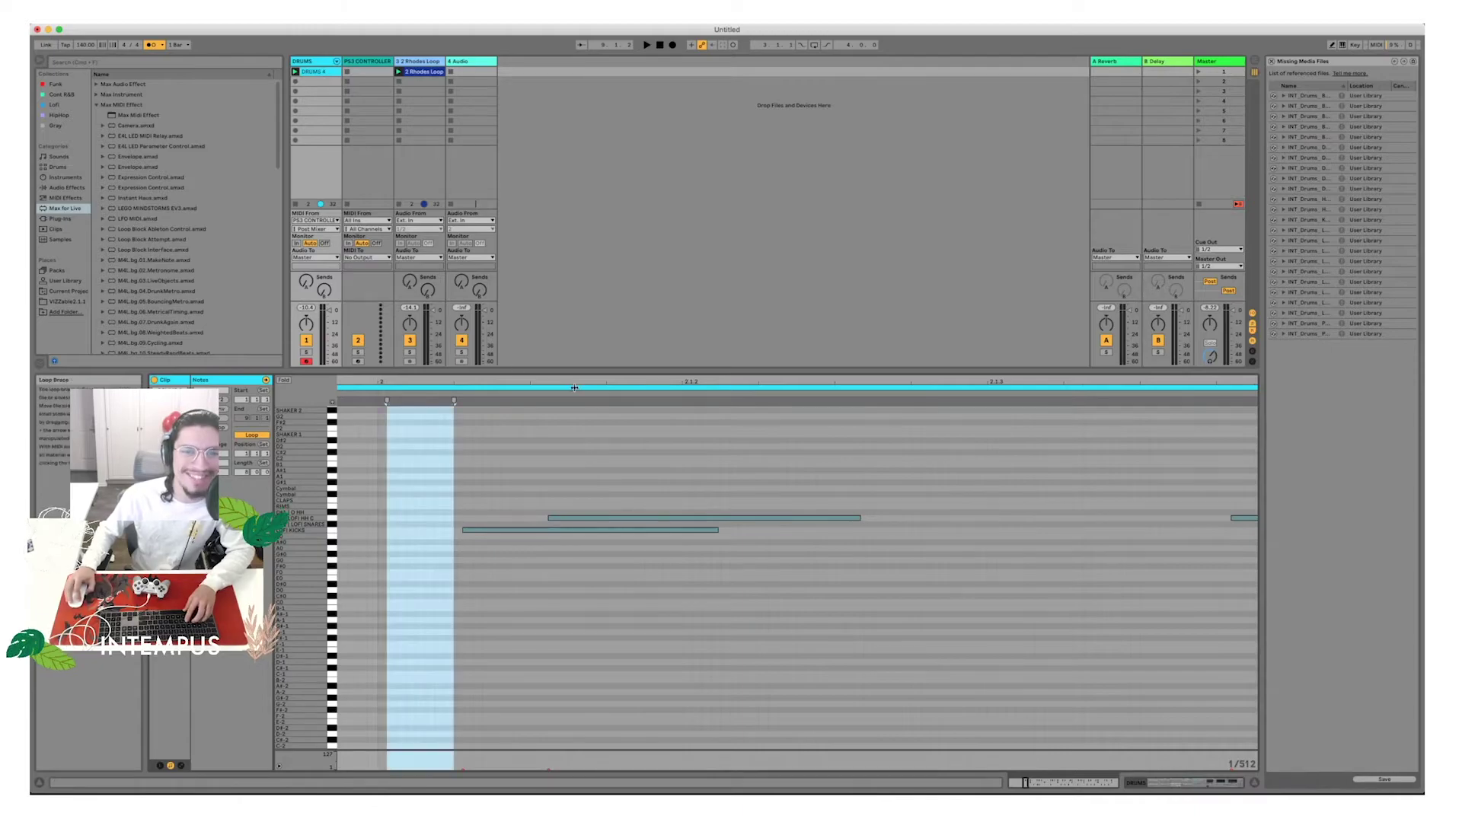
pyautogui.moveTo(574, 387); pyautogui.dragTo(469, 290)
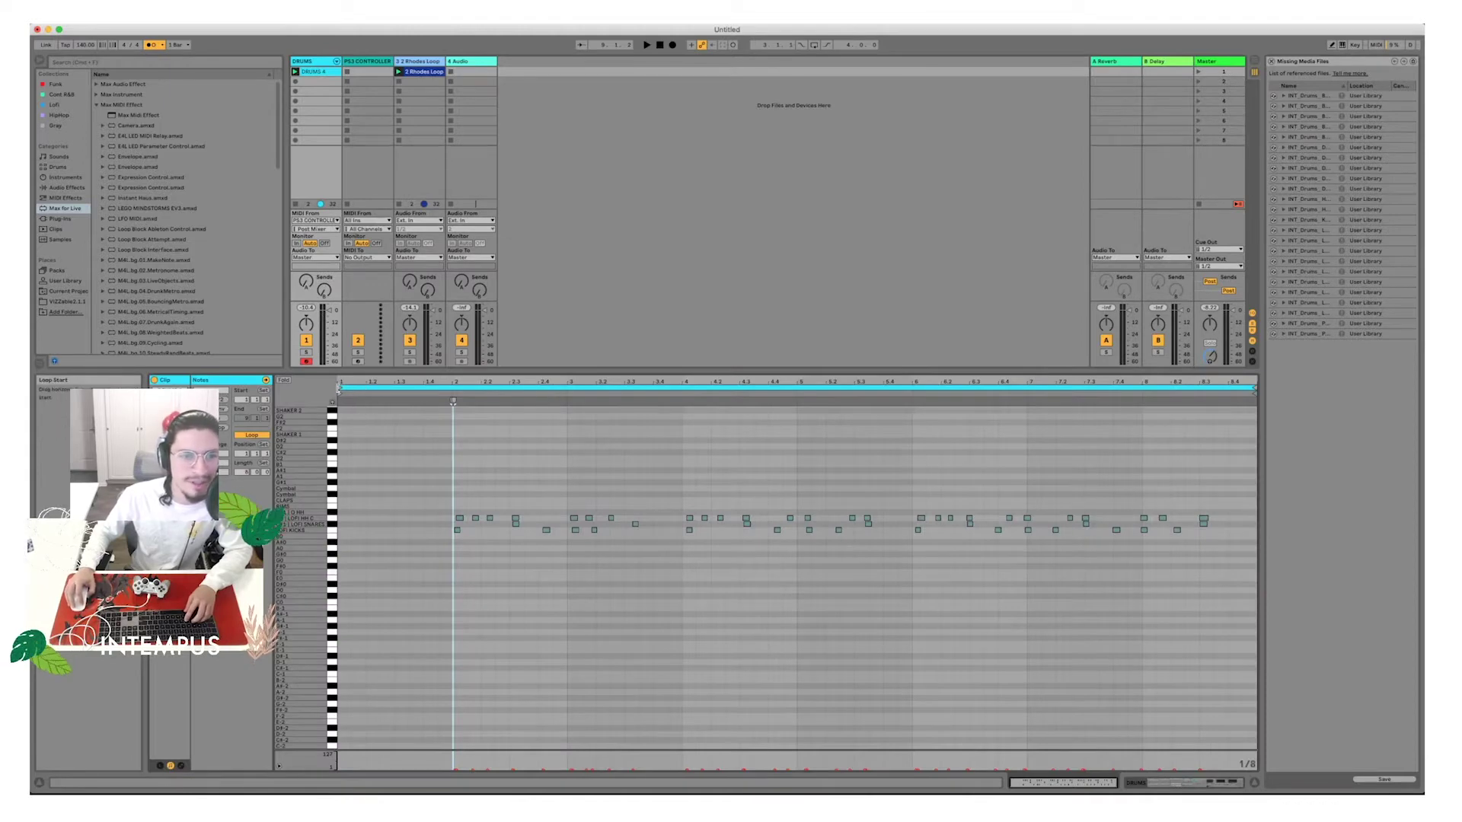
# Set the DRUMS clip's loop start to bar 2 and quantize all of its notes.
pyautogui.moveTo(343, 389); pyautogui.dragTo(454, 388)
pyautogui.moveTo(436, 495); pyautogui.dragTo(1259, 553)
pyautogui.press('super+u')
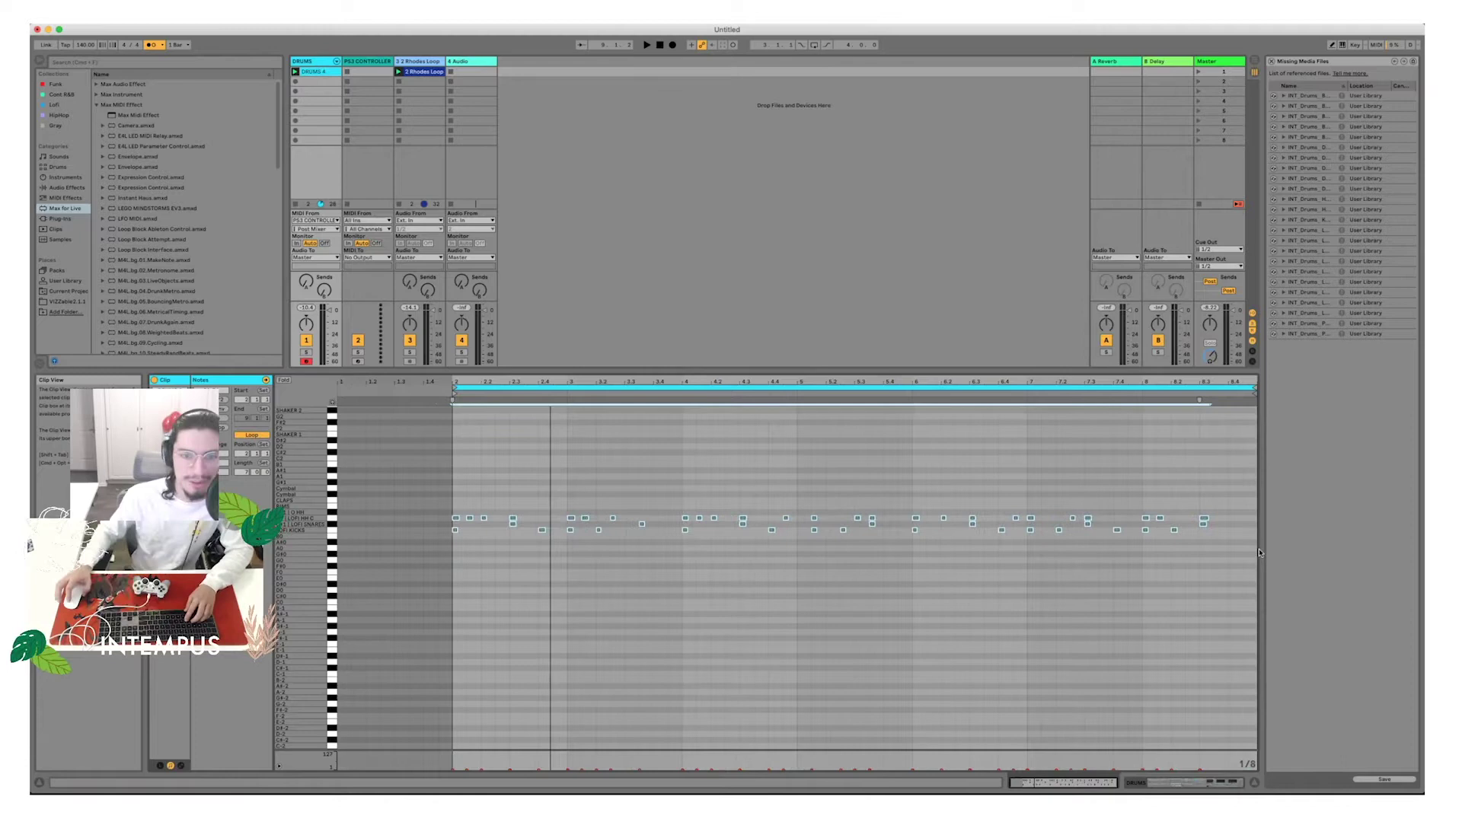
# Play back the quantized DRUMS clip together with the Rhodes loop and check its notes.
pyautogui.press('space')
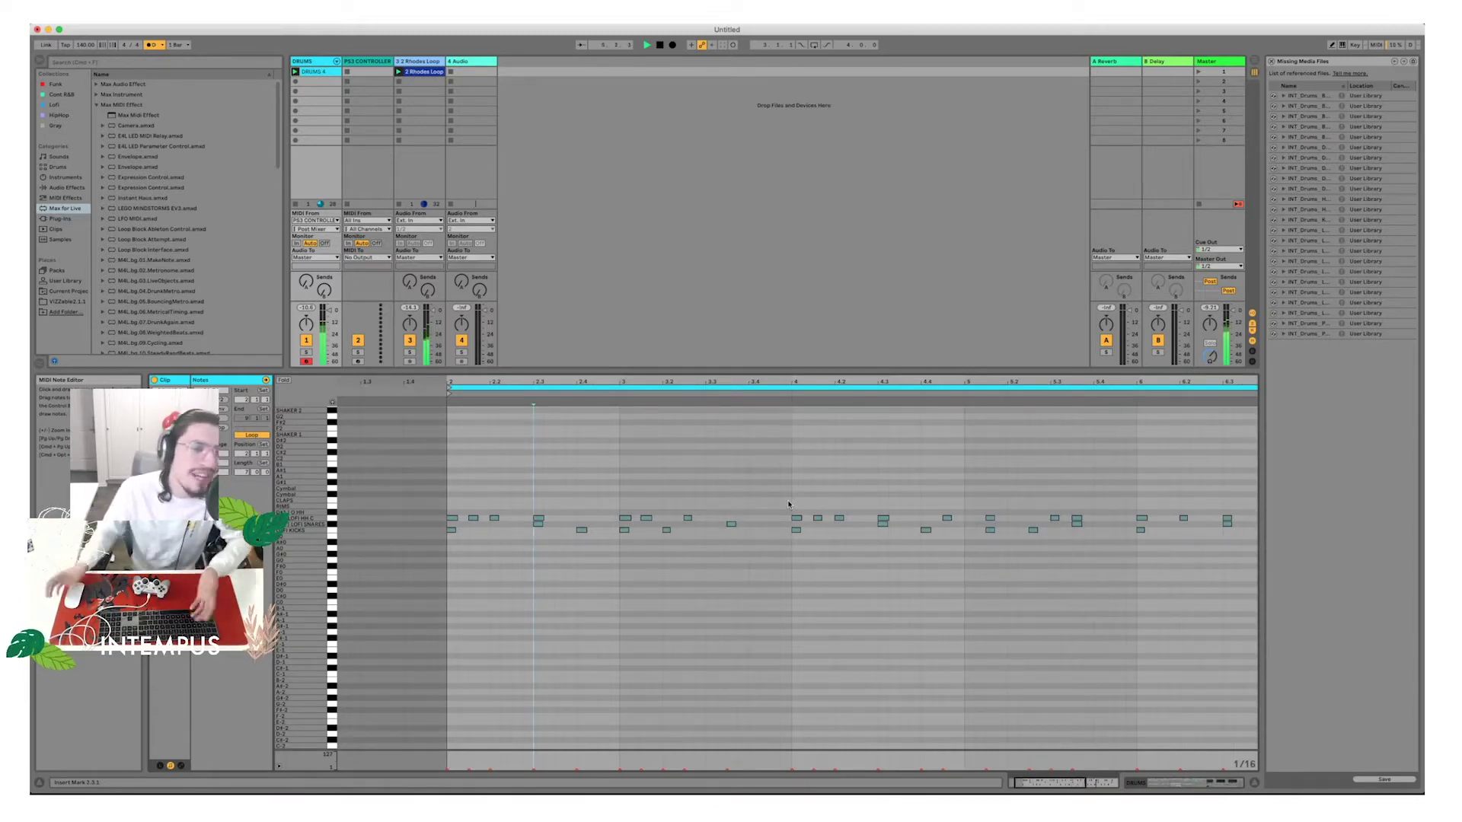
pyautogui.hscroll(2, 527, 505)
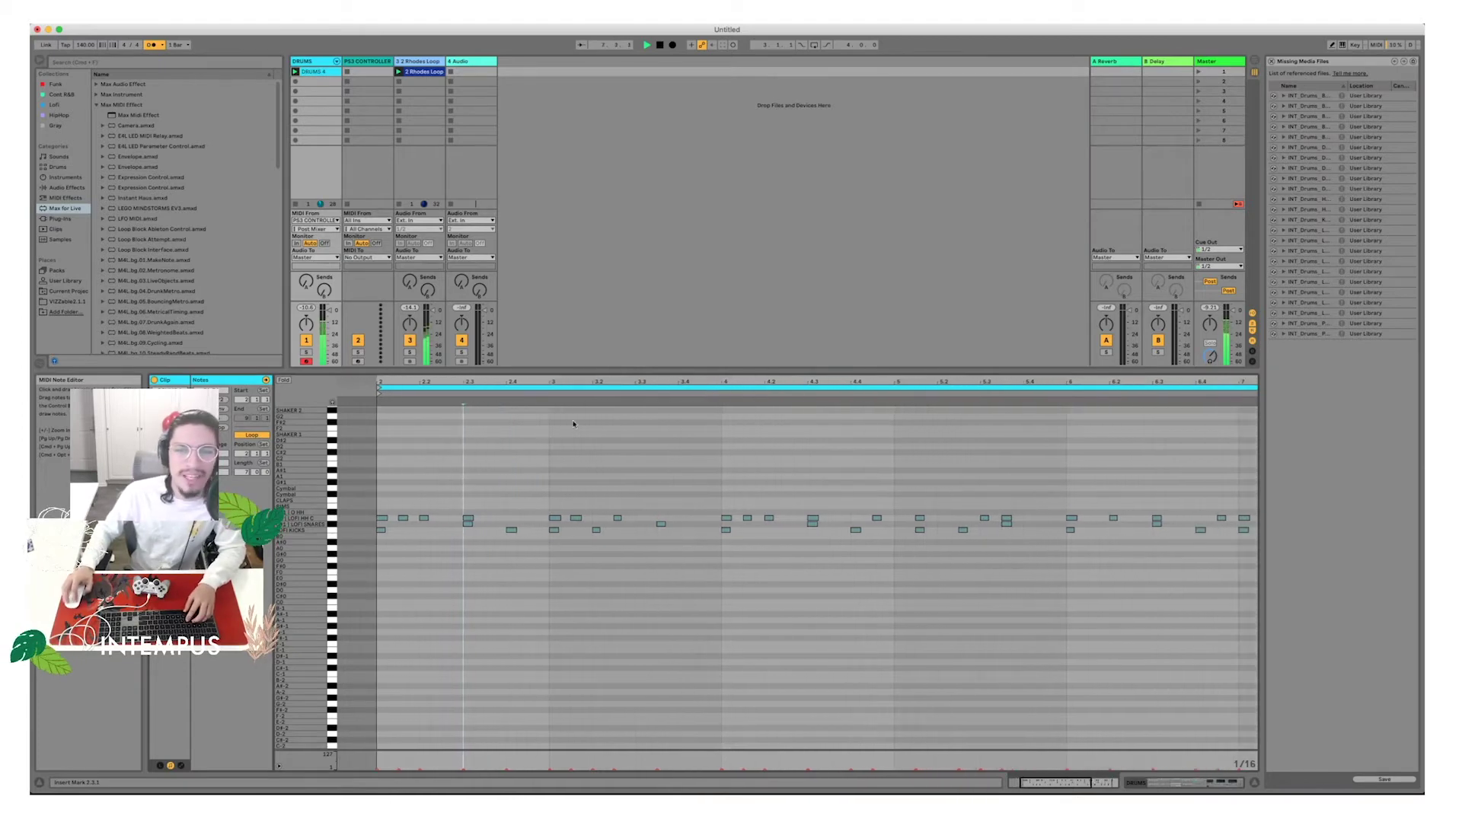
pyautogui.moveTo(581, 383); pyautogui.dragTo(582, 352)
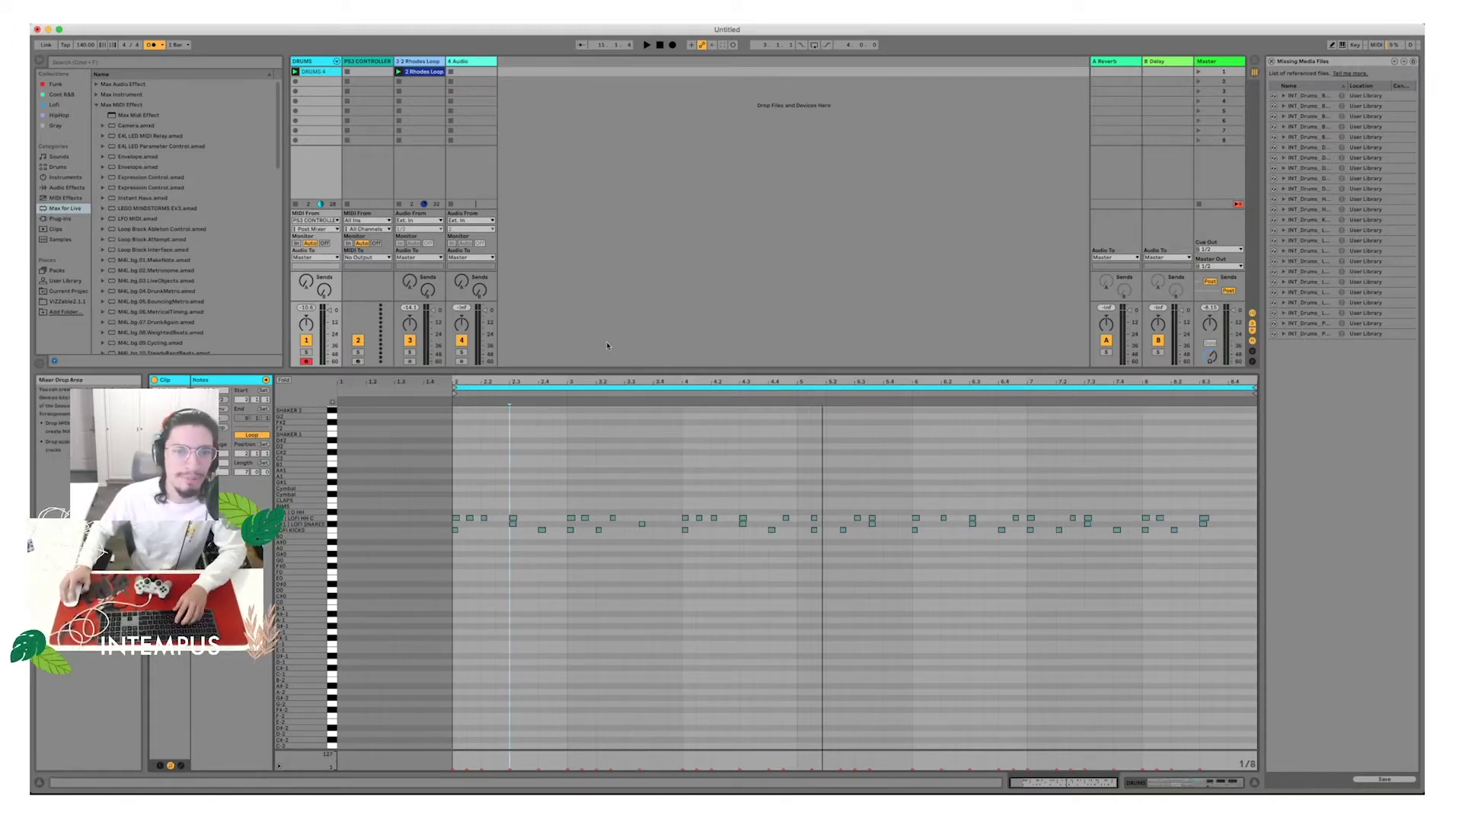
pyautogui.click(638, 456)
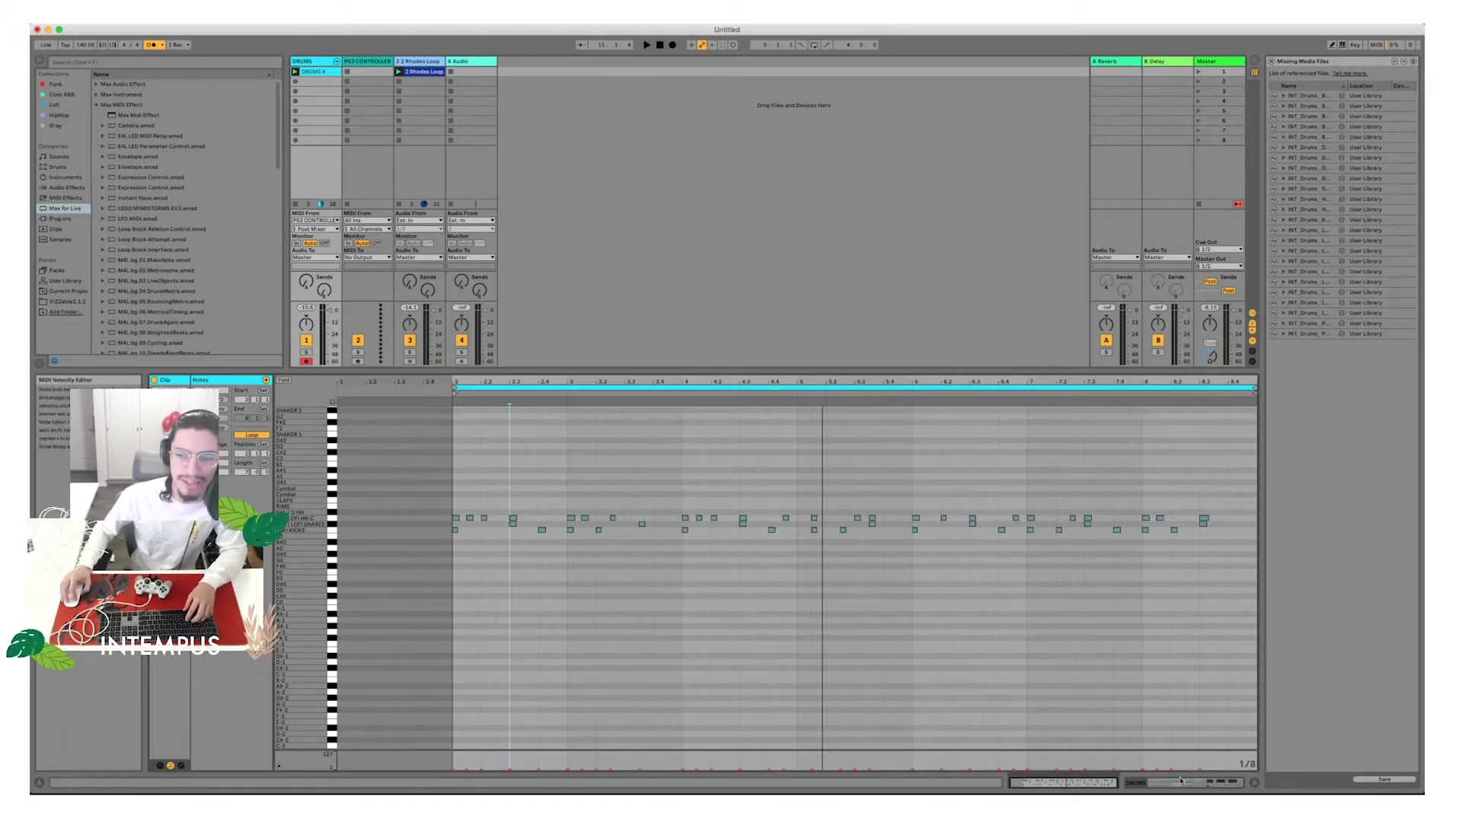
# Add the Delay audio effect to the end of the DRUMS track's device chain.
pyautogui.hotkey('shift', 'Tab')
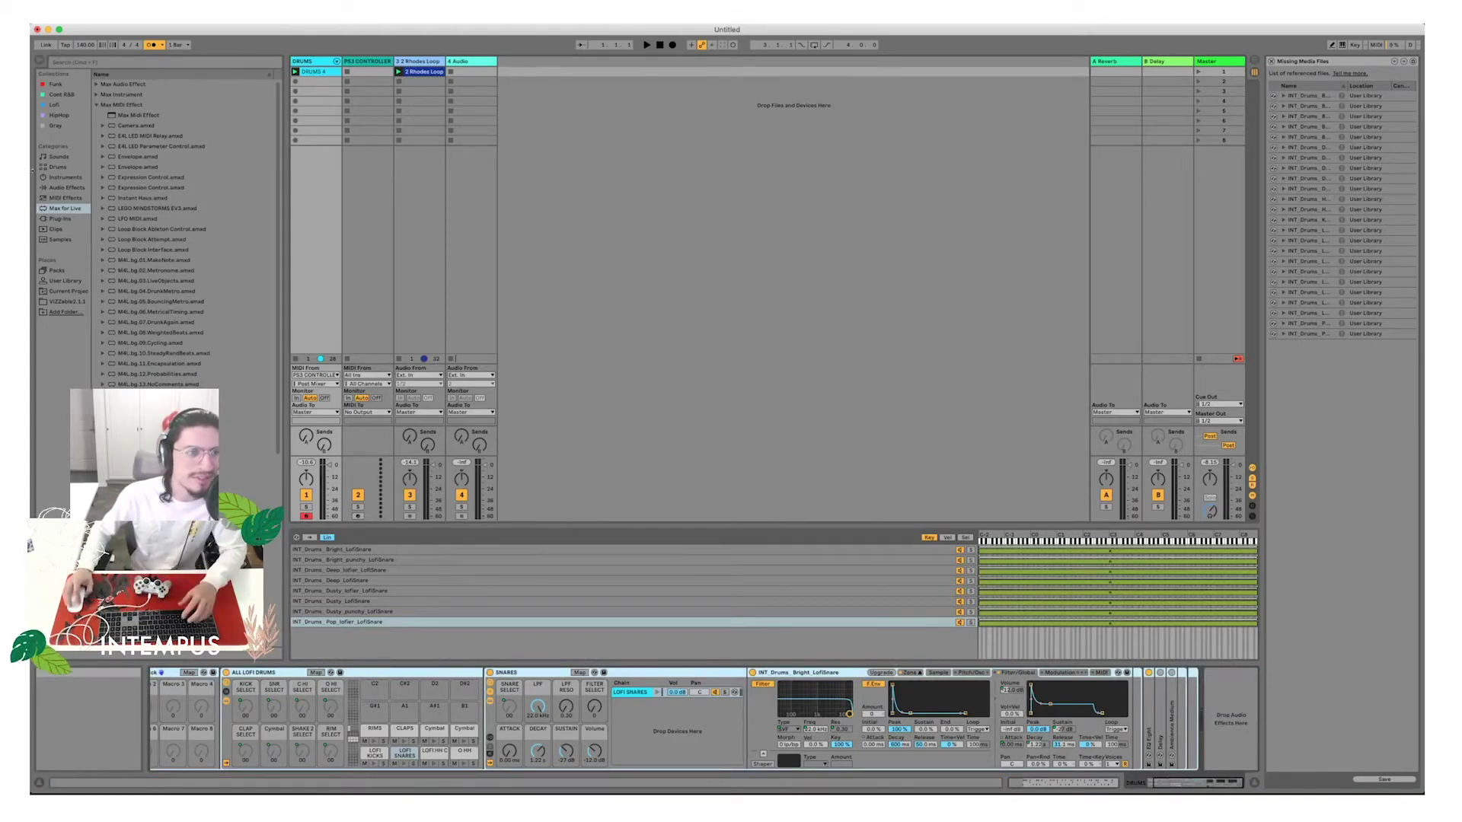
pyautogui.click(67, 188)
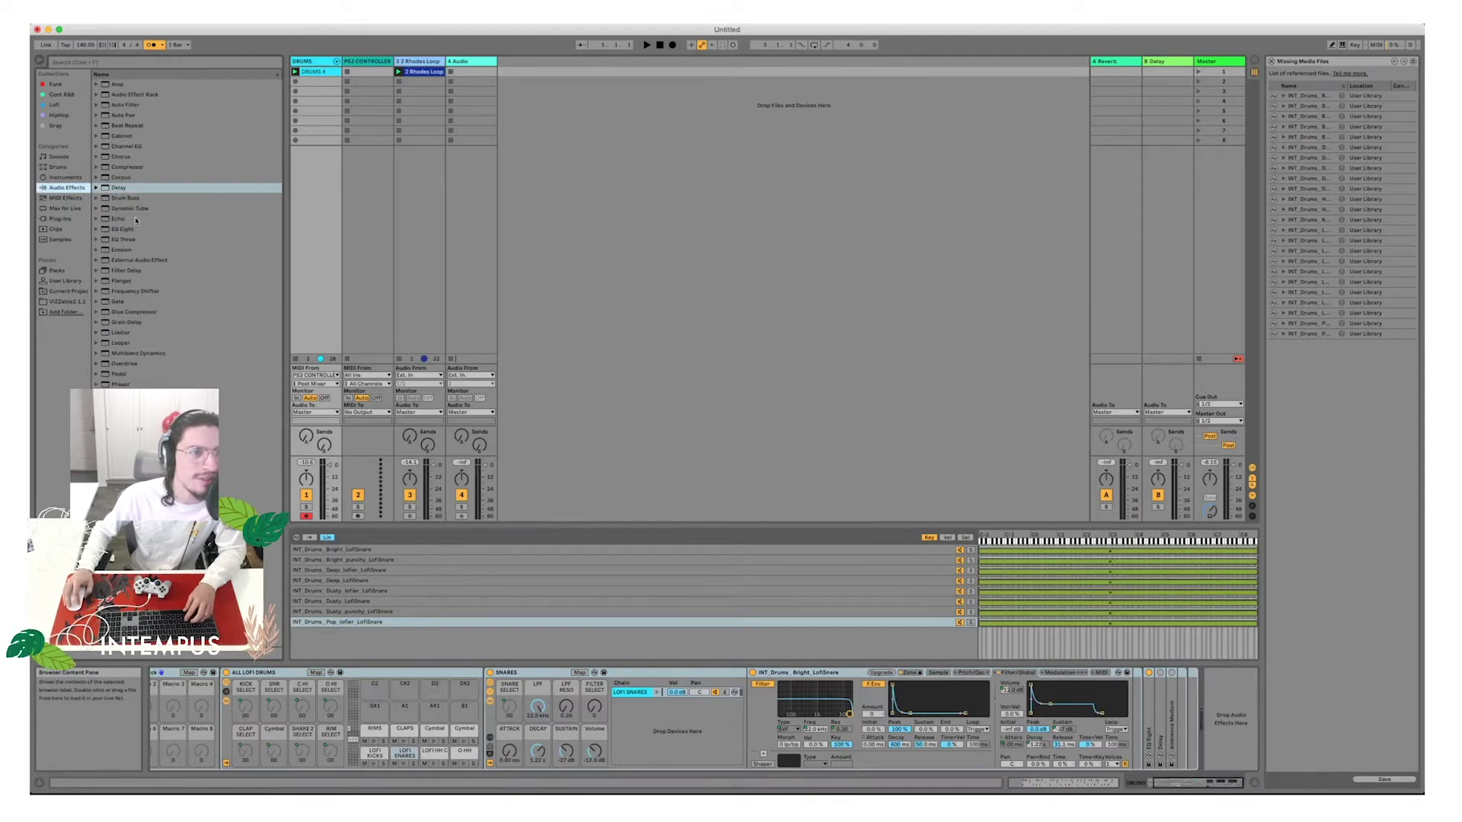
pyautogui.moveTo(111, 194); pyautogui.dragTo(1219, 716)
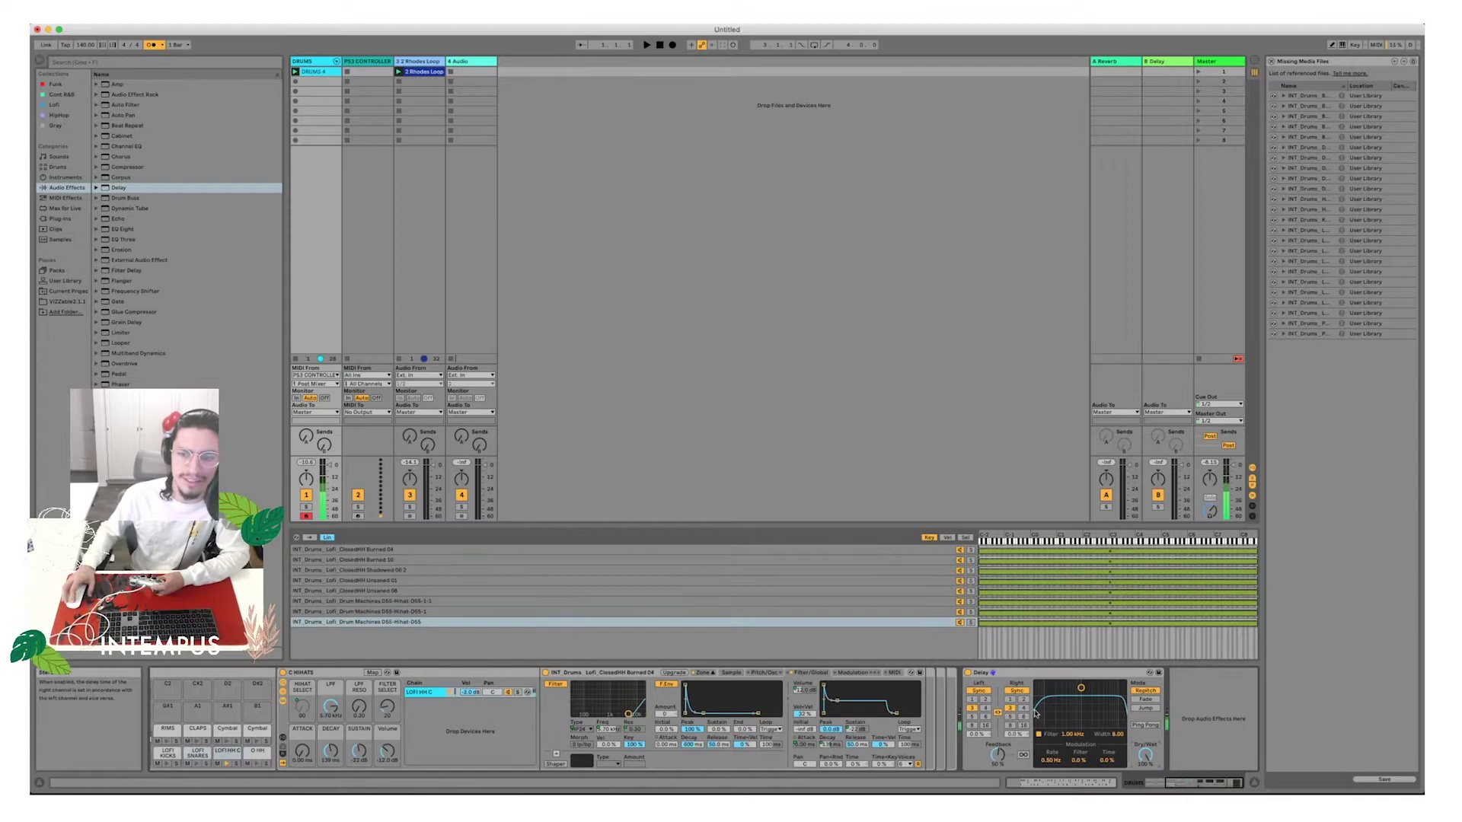
# Switch the Delay's left and right channels from Sync to Time and lower both delay times, the left one to 1 ms.
pyautogui.click(979, 691)
pyautogui.click(638, 345)
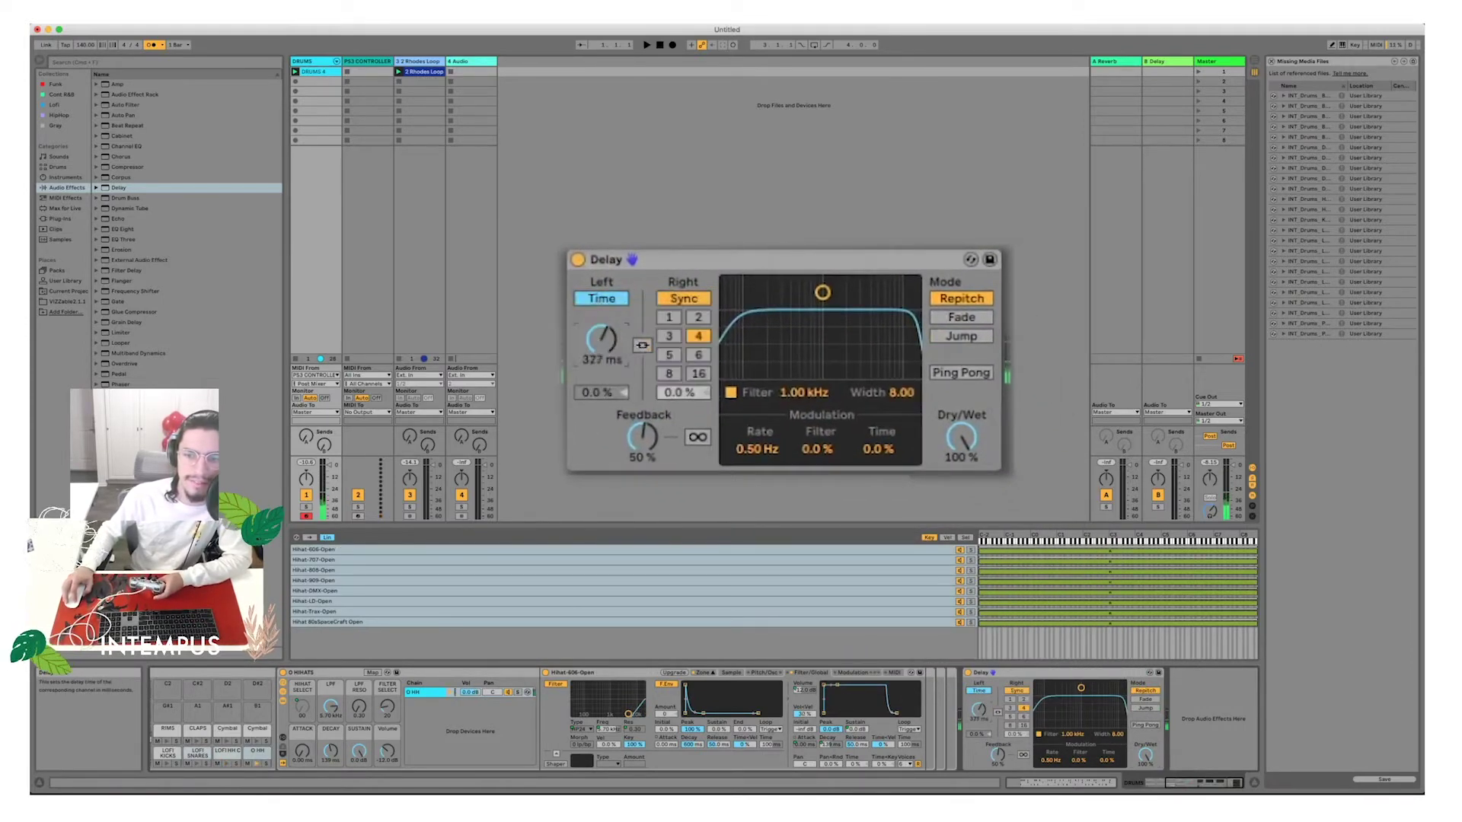
pyautogui.click(682, 299)
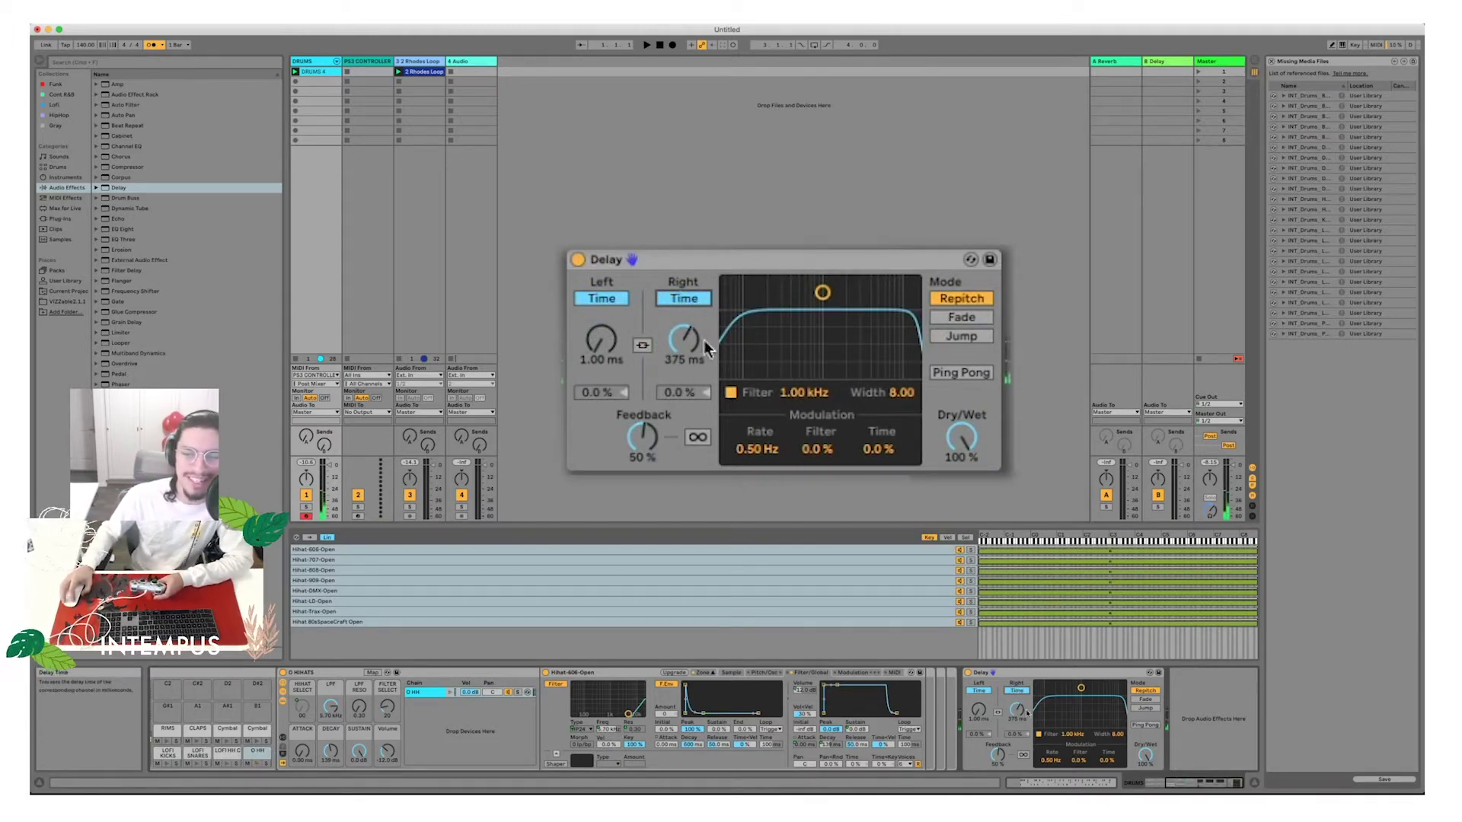
pyautogui.moveTo(700, 341); pyautogui.dragTo(700, 397)
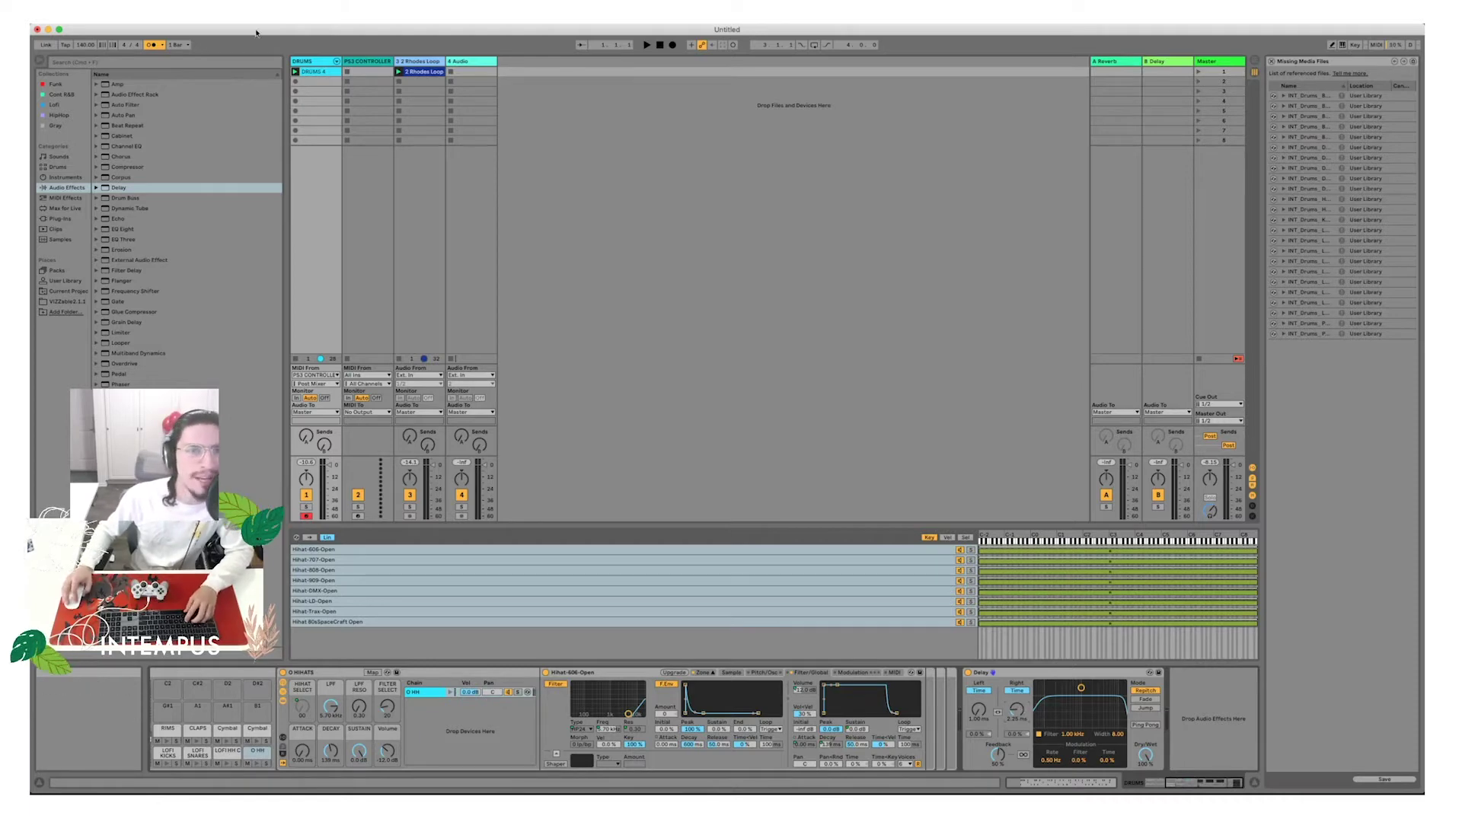
# Examine the joystick settings of PS3 Controller Rework by displaying its LY, RY and LX mappings.
pyautogui.click(354, 60)
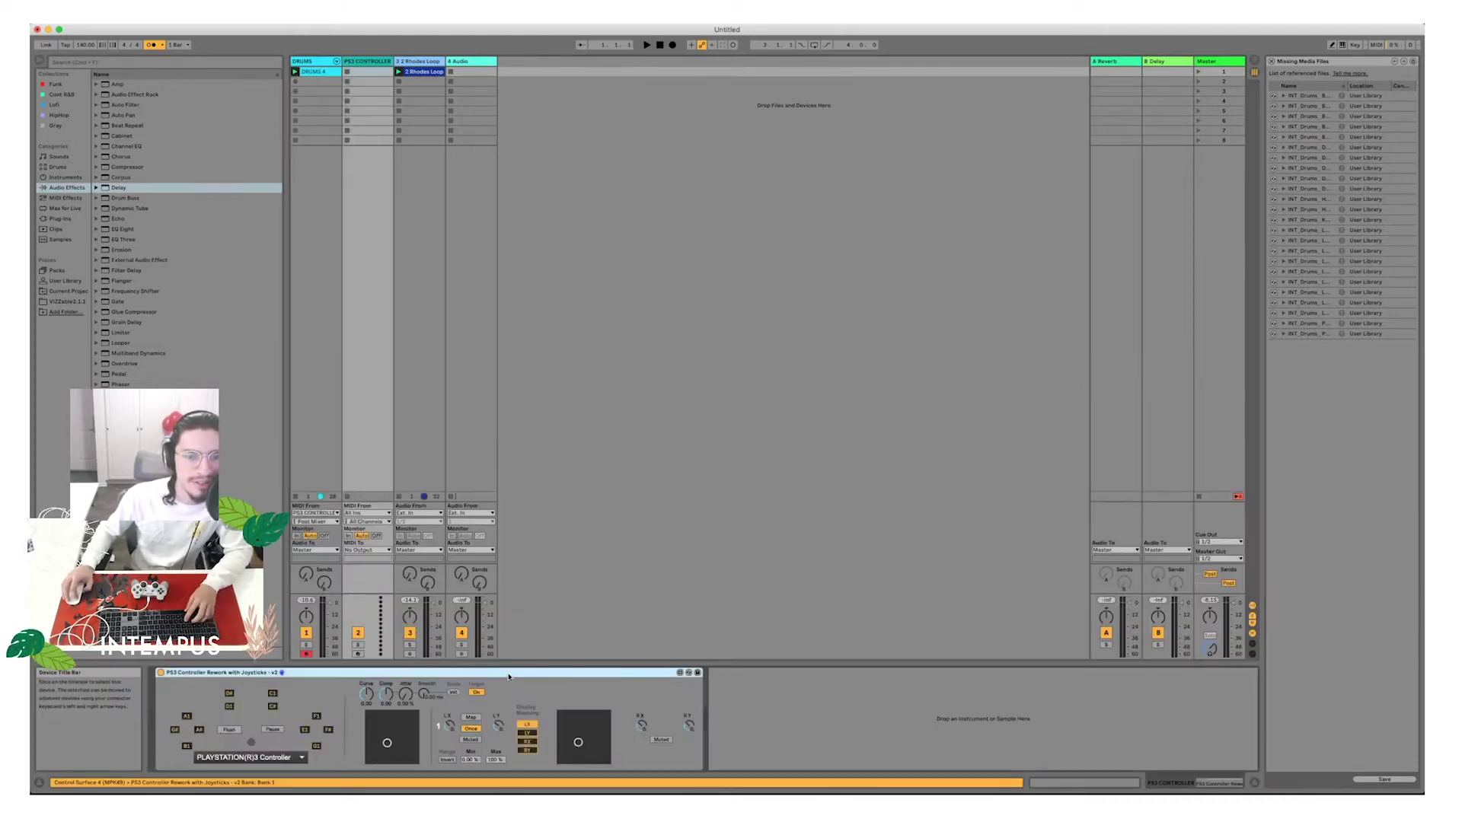
pyautogui.click(315, 61)
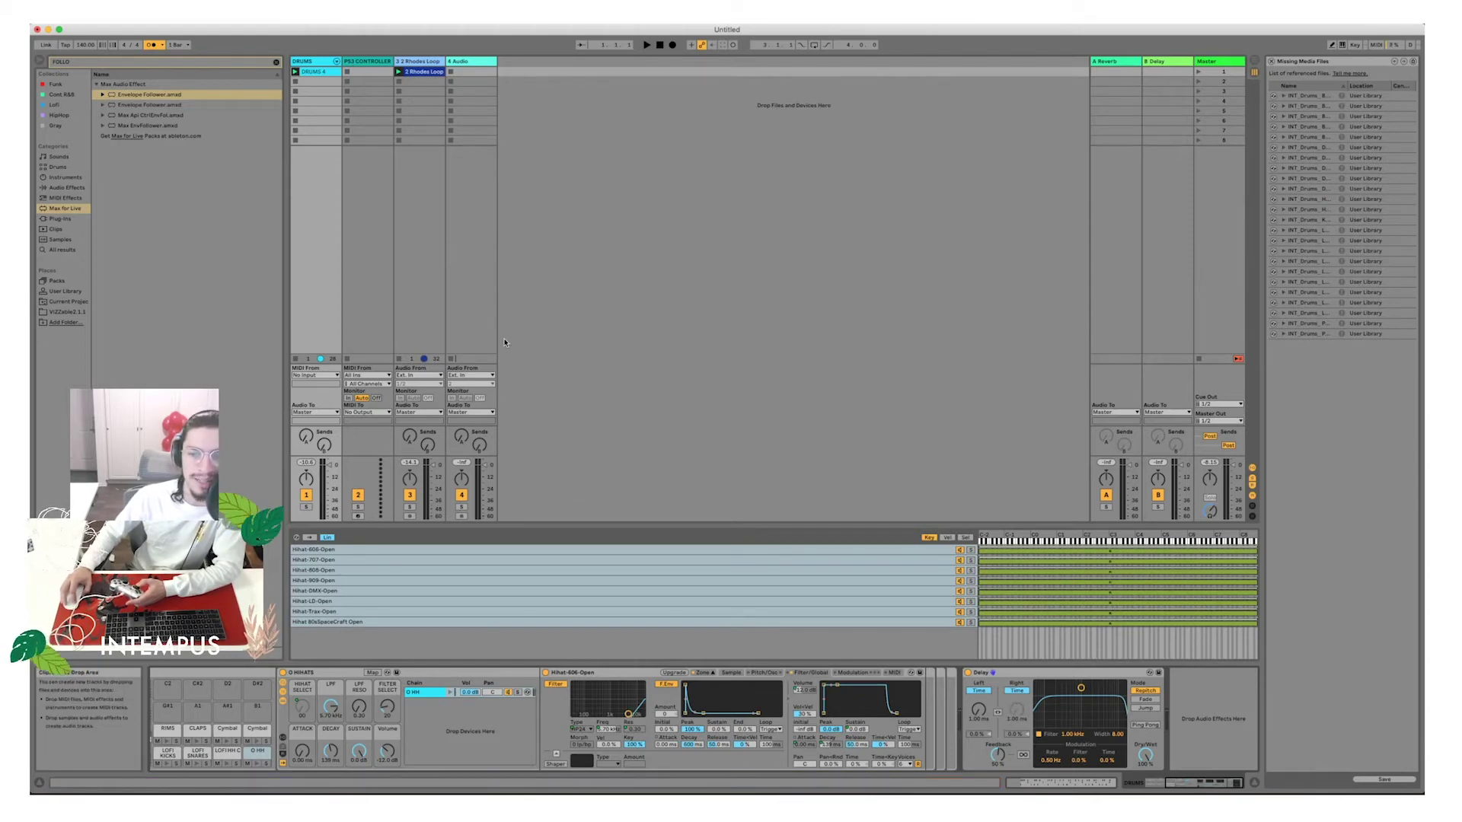
pyautogui.click(389, 86)
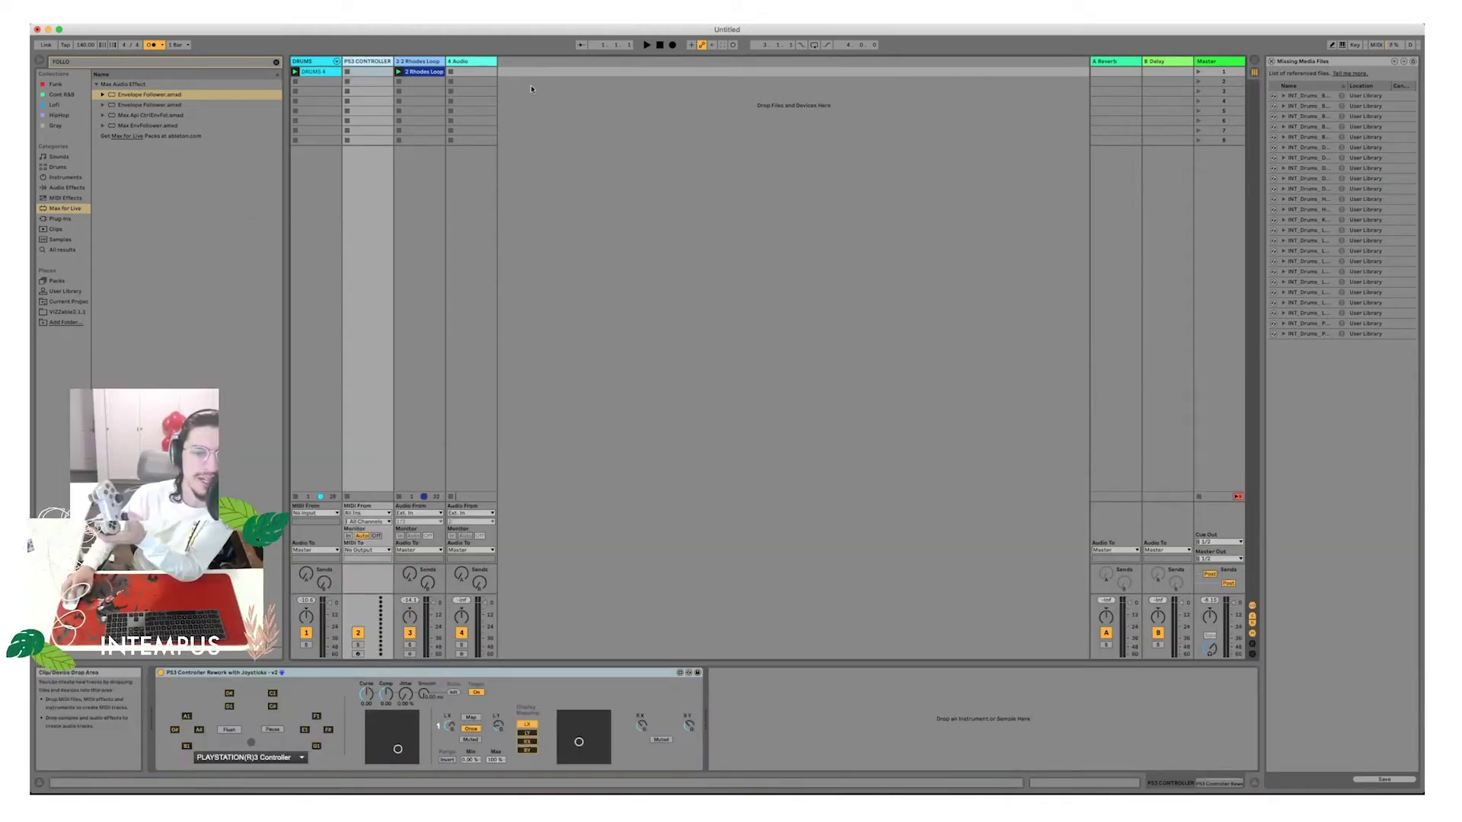
pyautogui.click(527, 733)
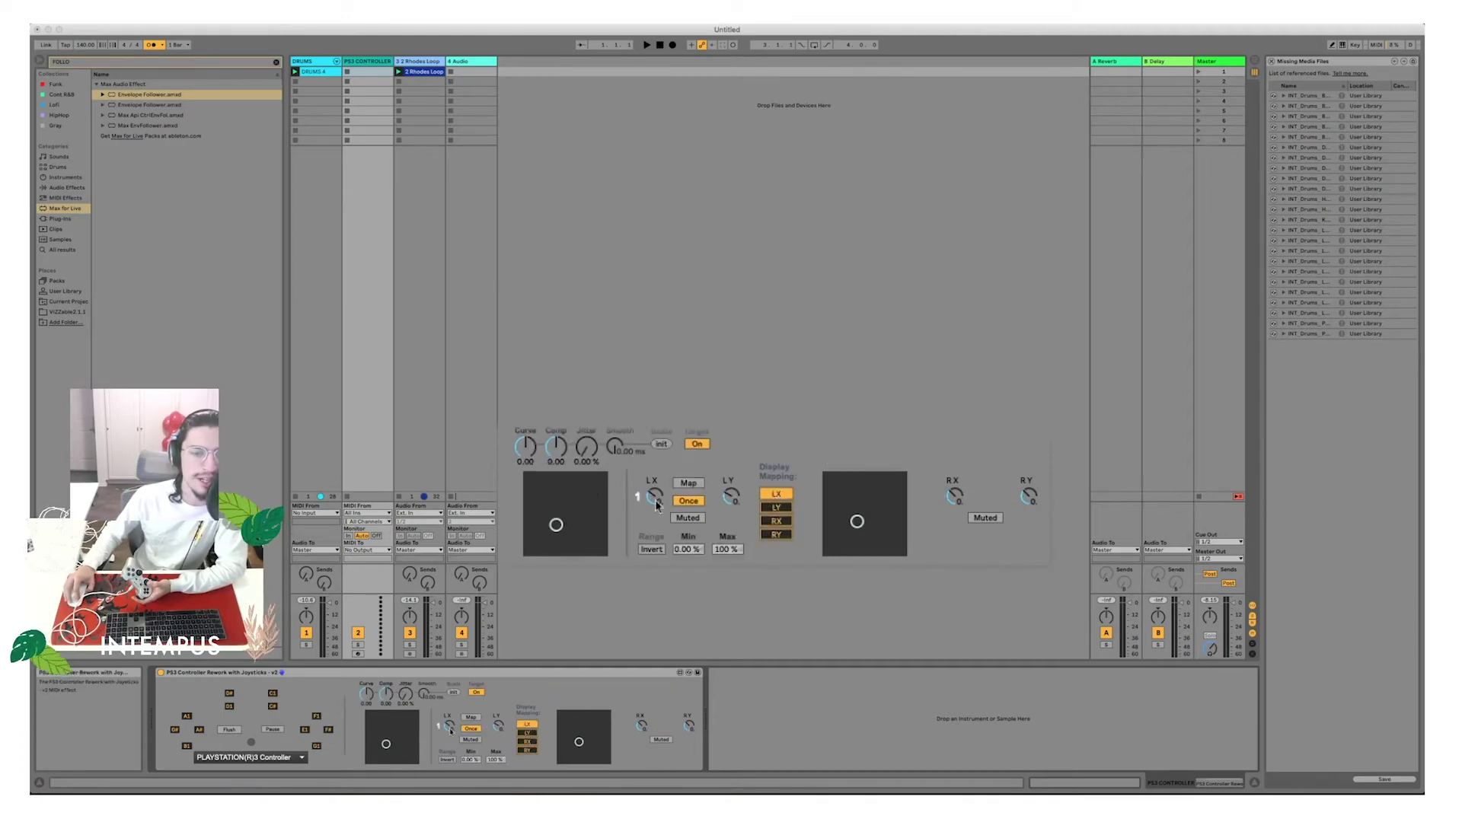
pyautogui.click(776, 521)
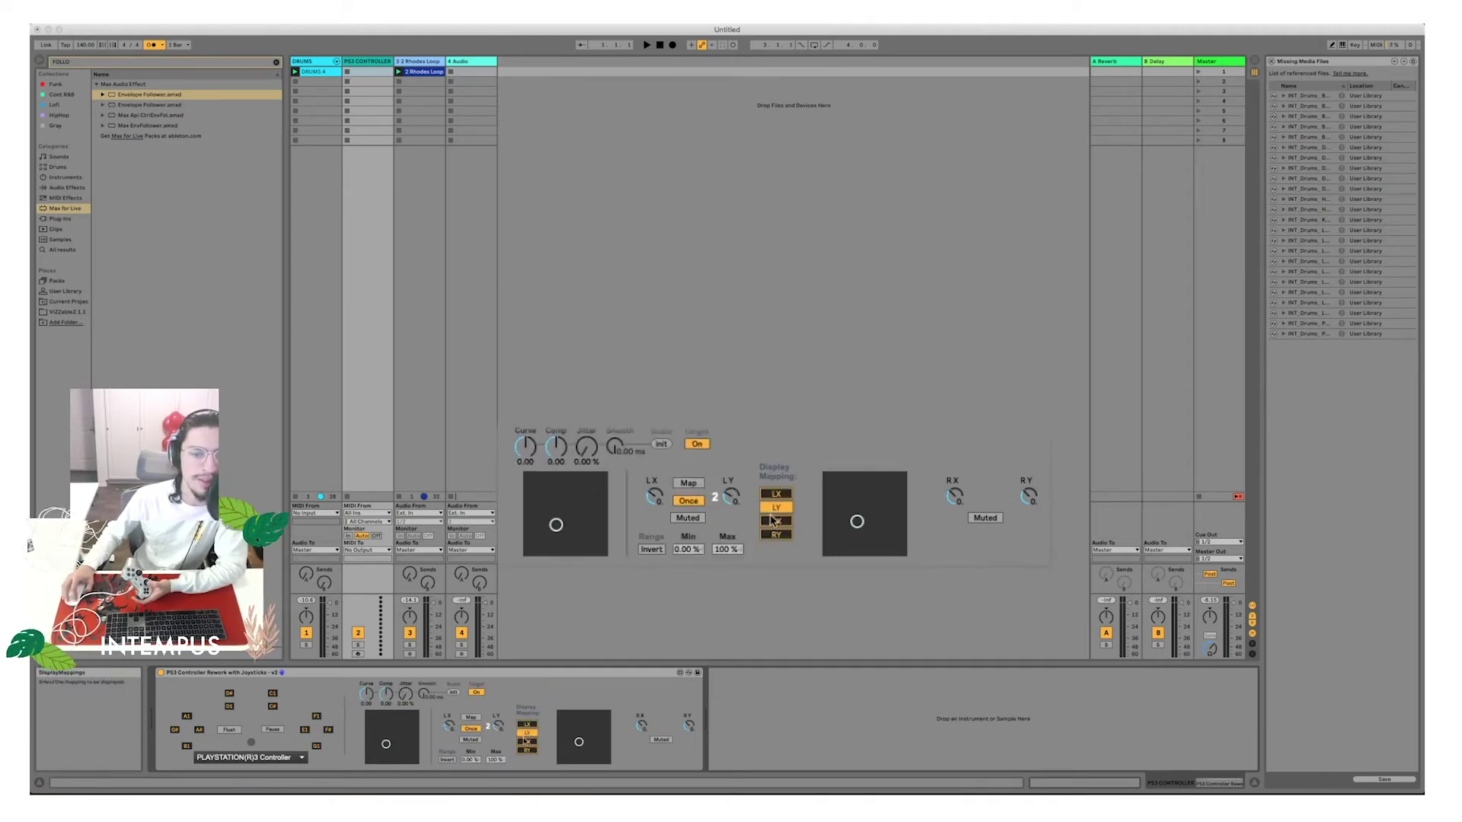
pyautogui.click(776, 535)
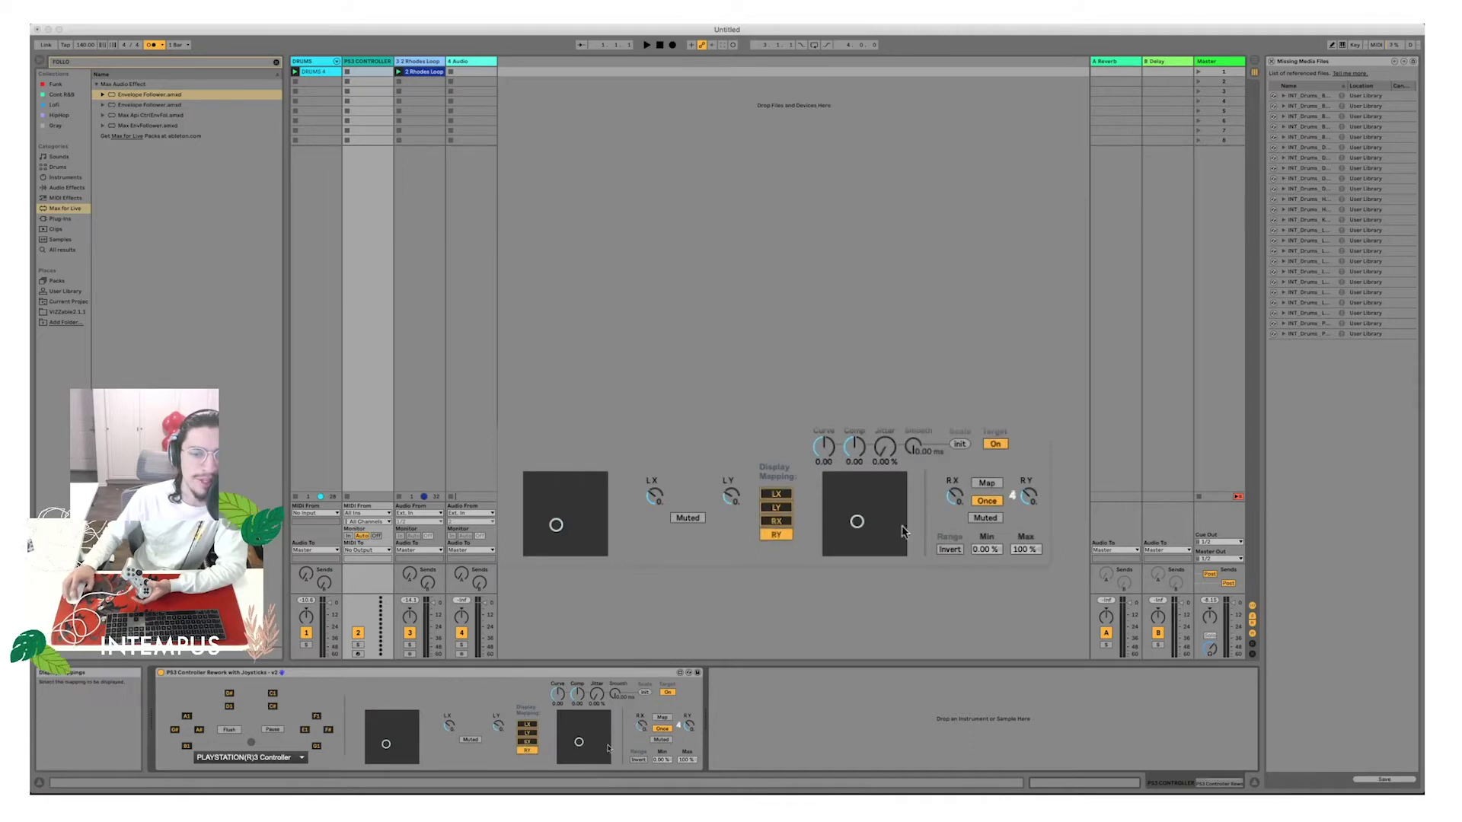
pyautogui.click(784, 495)
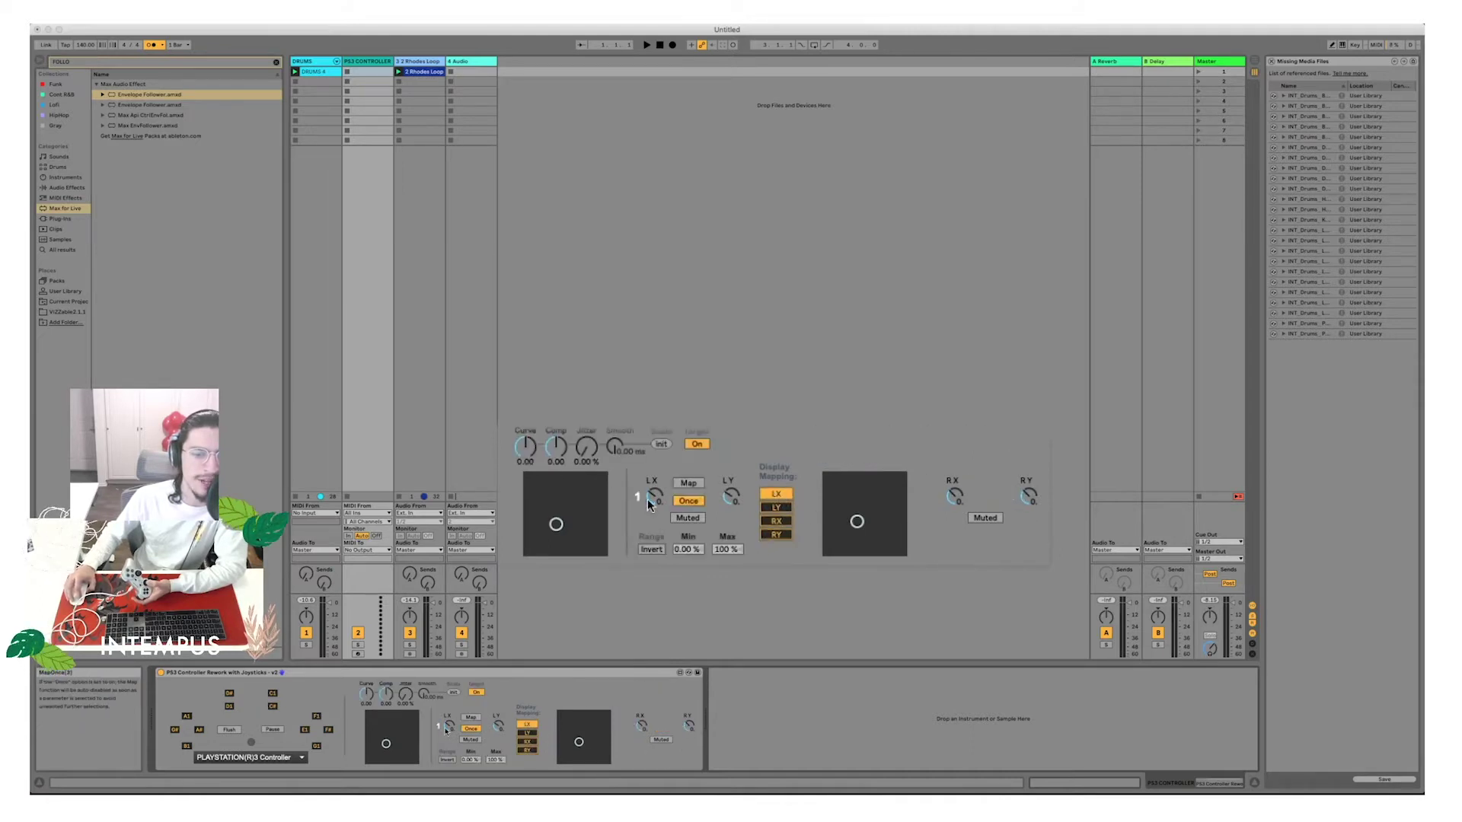
# Display the RX joystick mapping and map it to the Delay's left delay time on the DRUMS track.
pyautogui.click(777, 522)
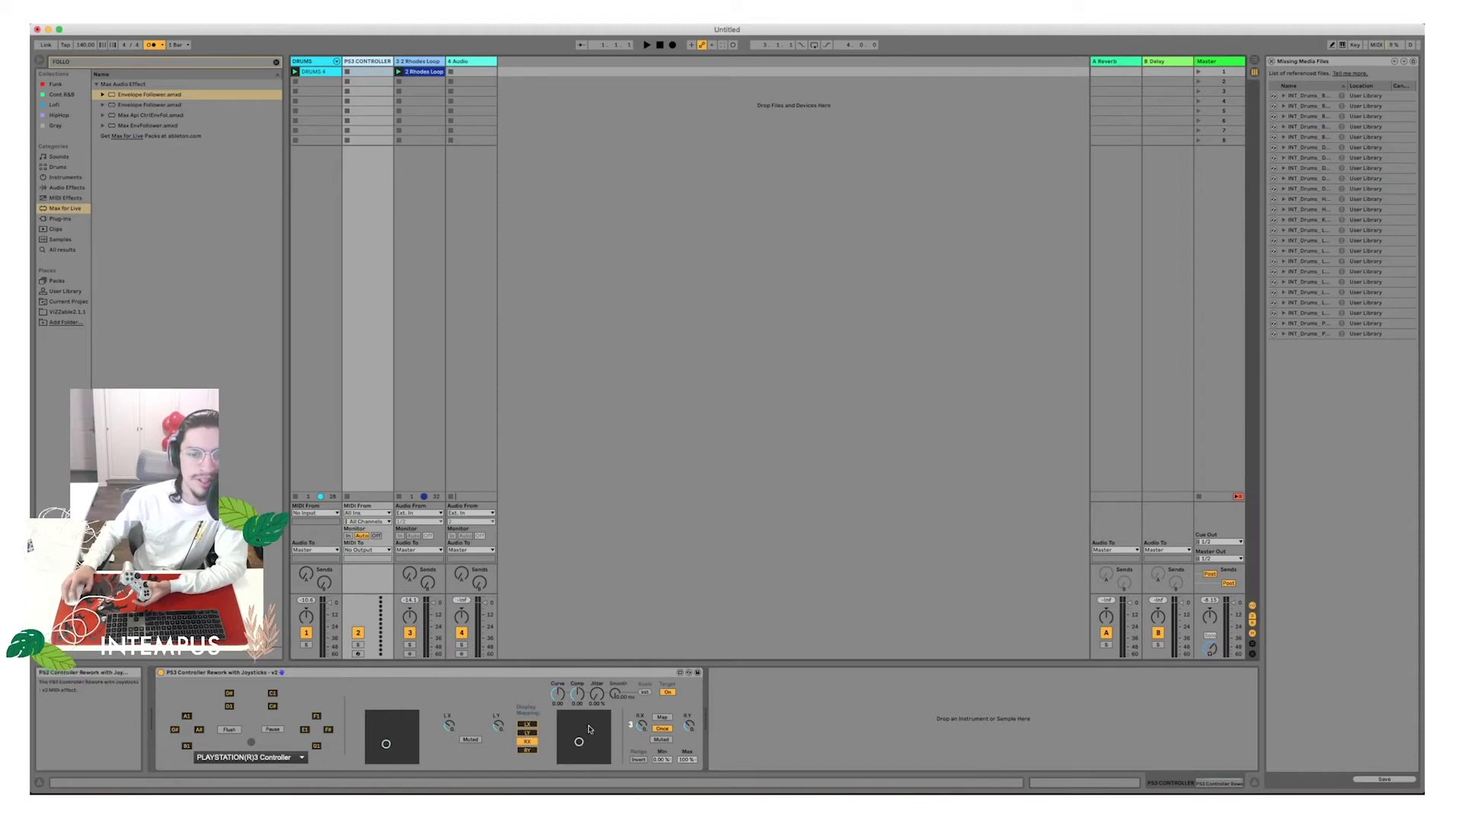
pyautogui.click(663, 719)
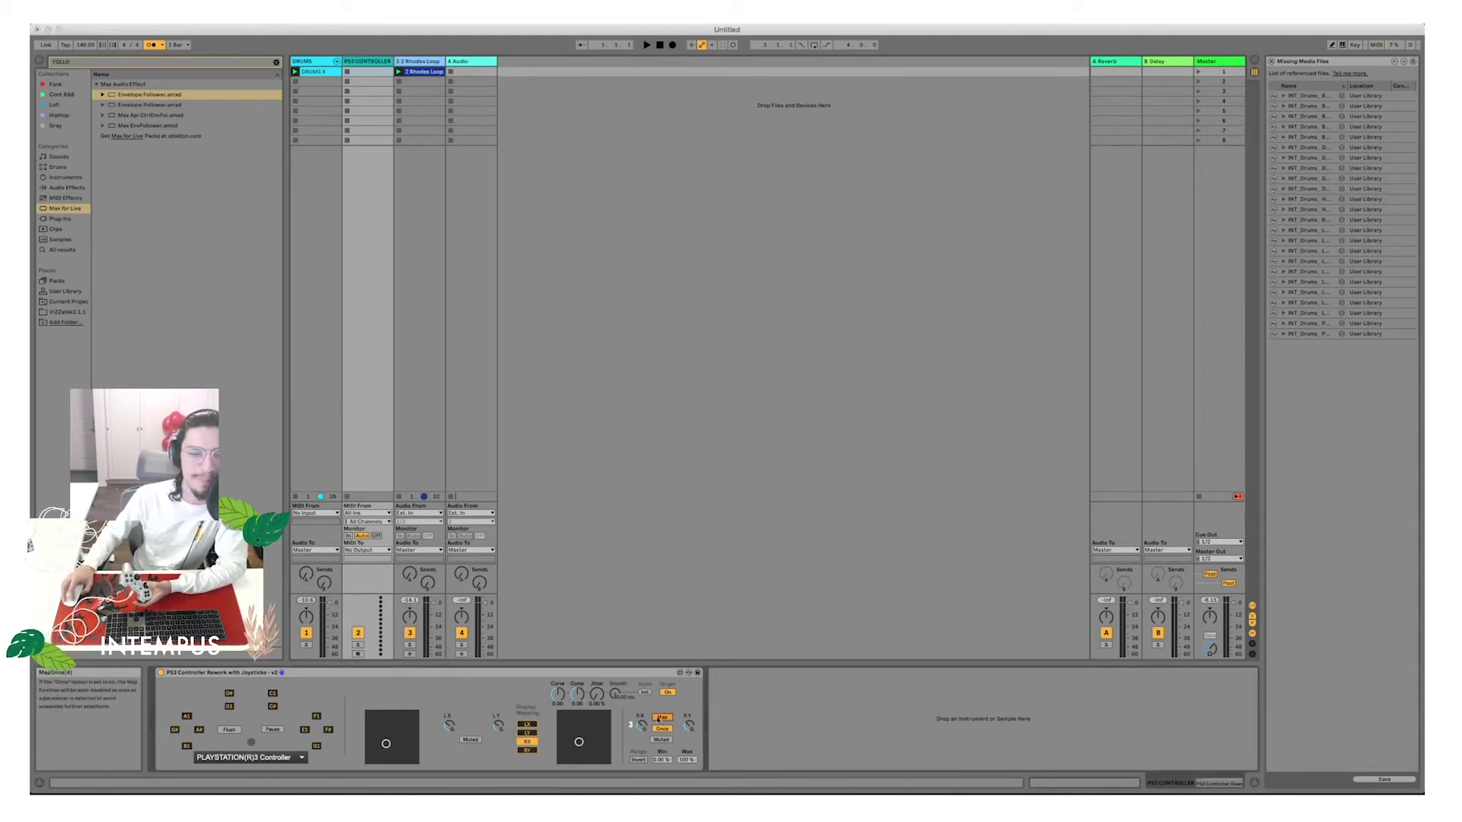
pyautogui.click(313, 61)
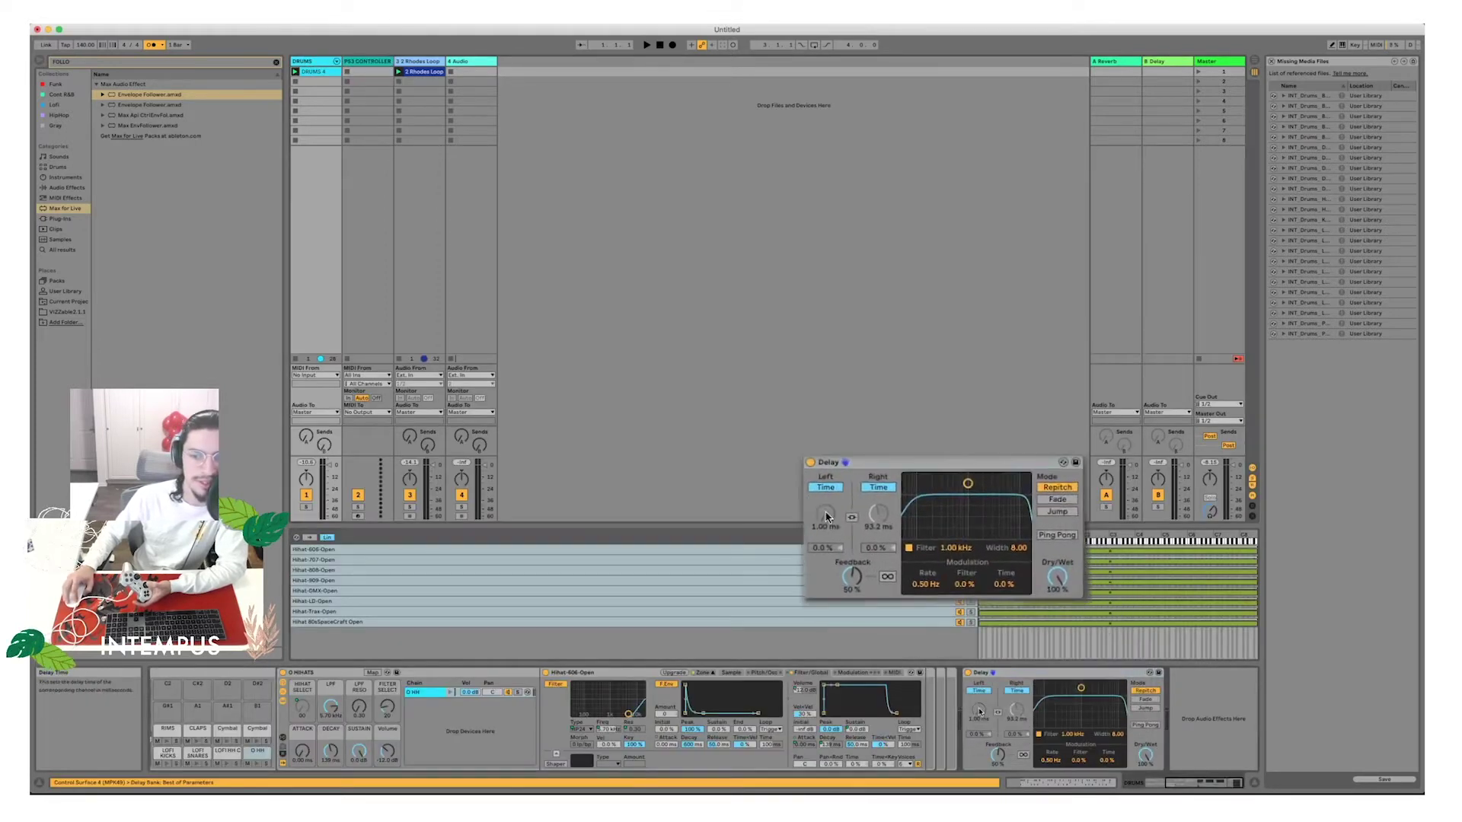
pyautogui.click(979, 711)
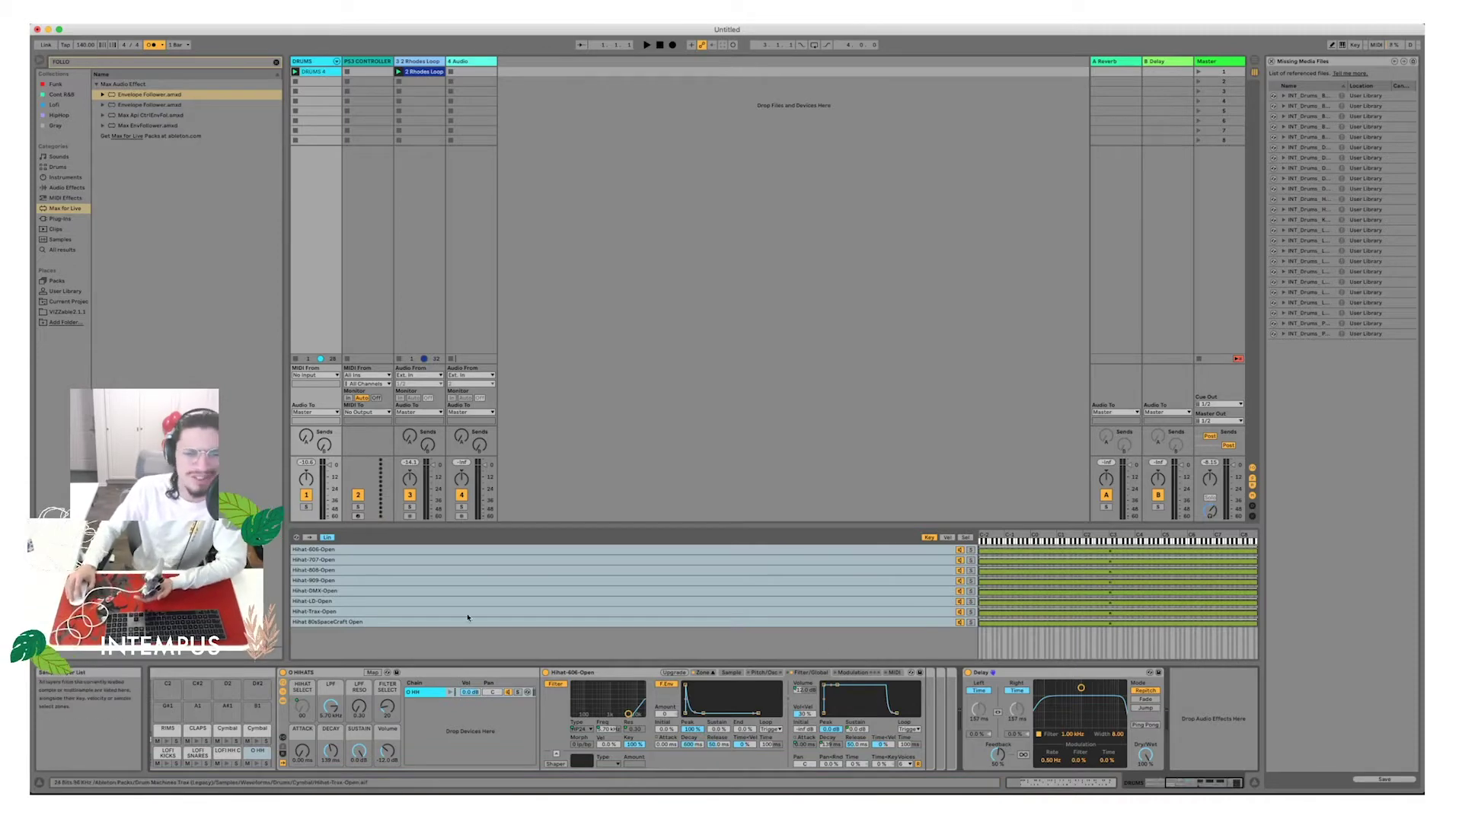
# Arm the PS3 CONTROLLER track and set the DRUMS track's MIDI input to All Ins.
pyautogui.click(357, 515)
pyautogui.click(316, 374)
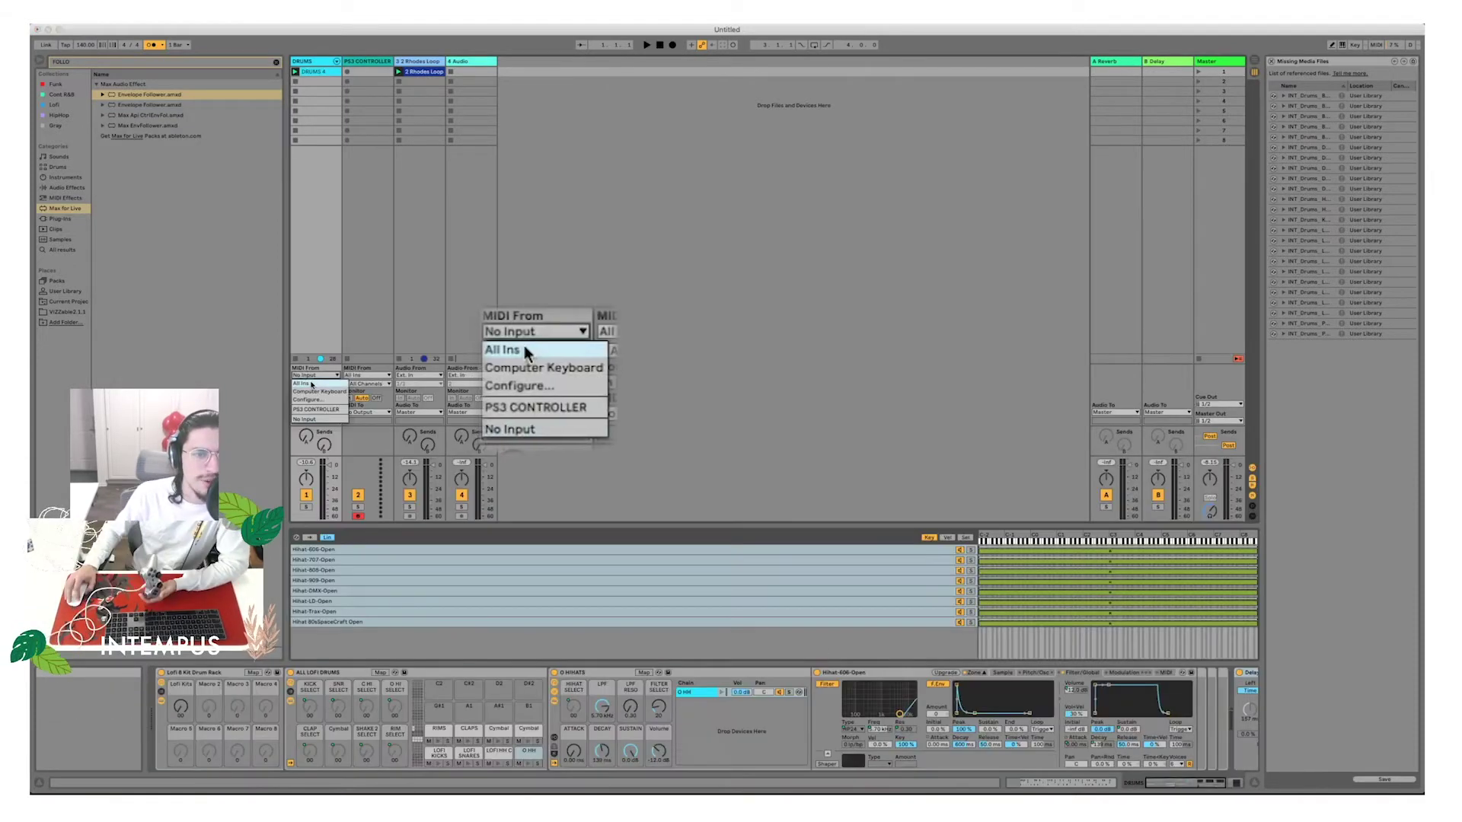
pyautogui.click(308, 384)
pyautogui.click(309, 375)
pyautogui.click(309, 376)
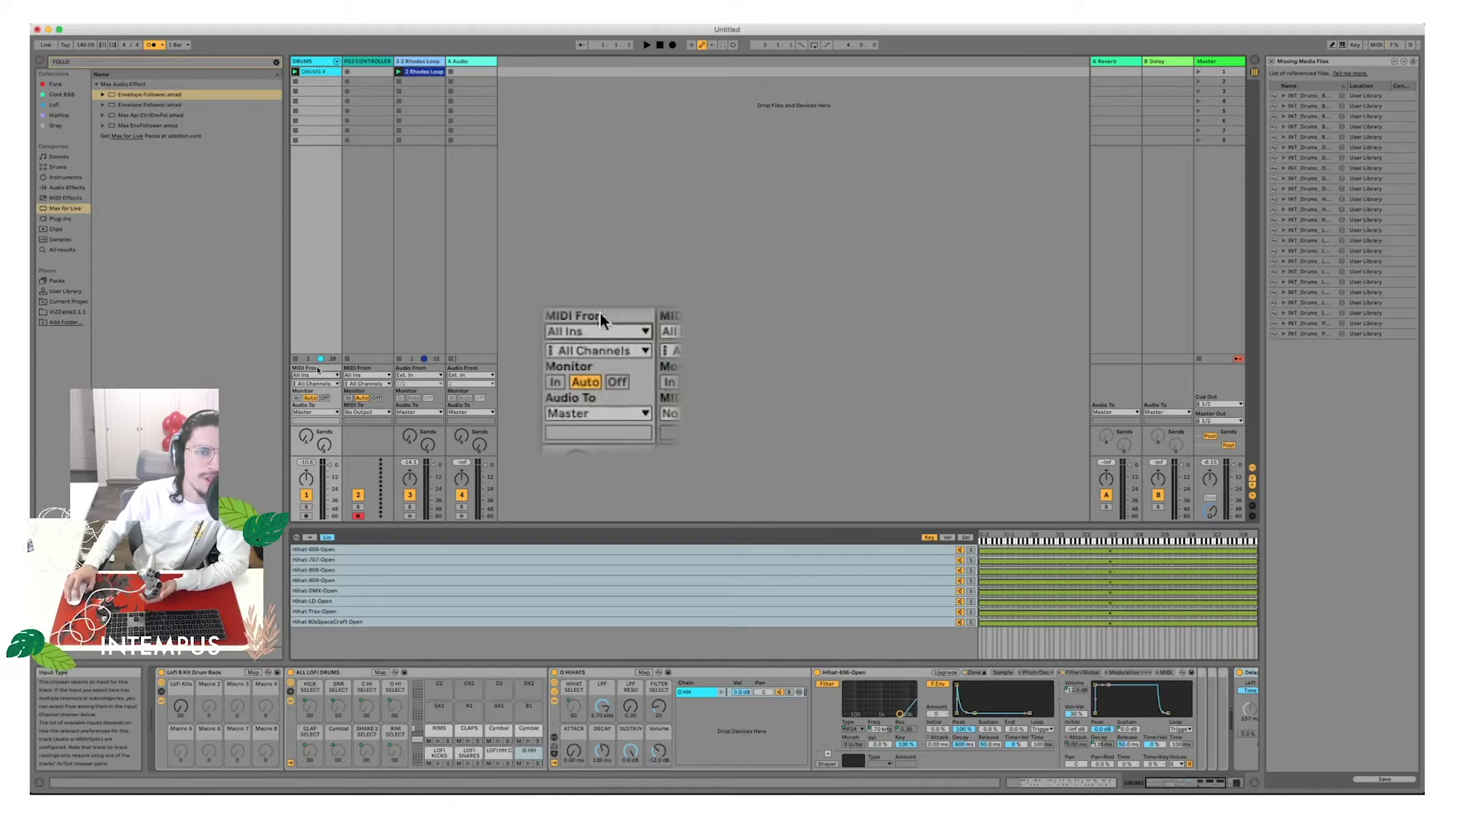
pyautogui.click(308, 376)
pyautogui.click(308, 375)
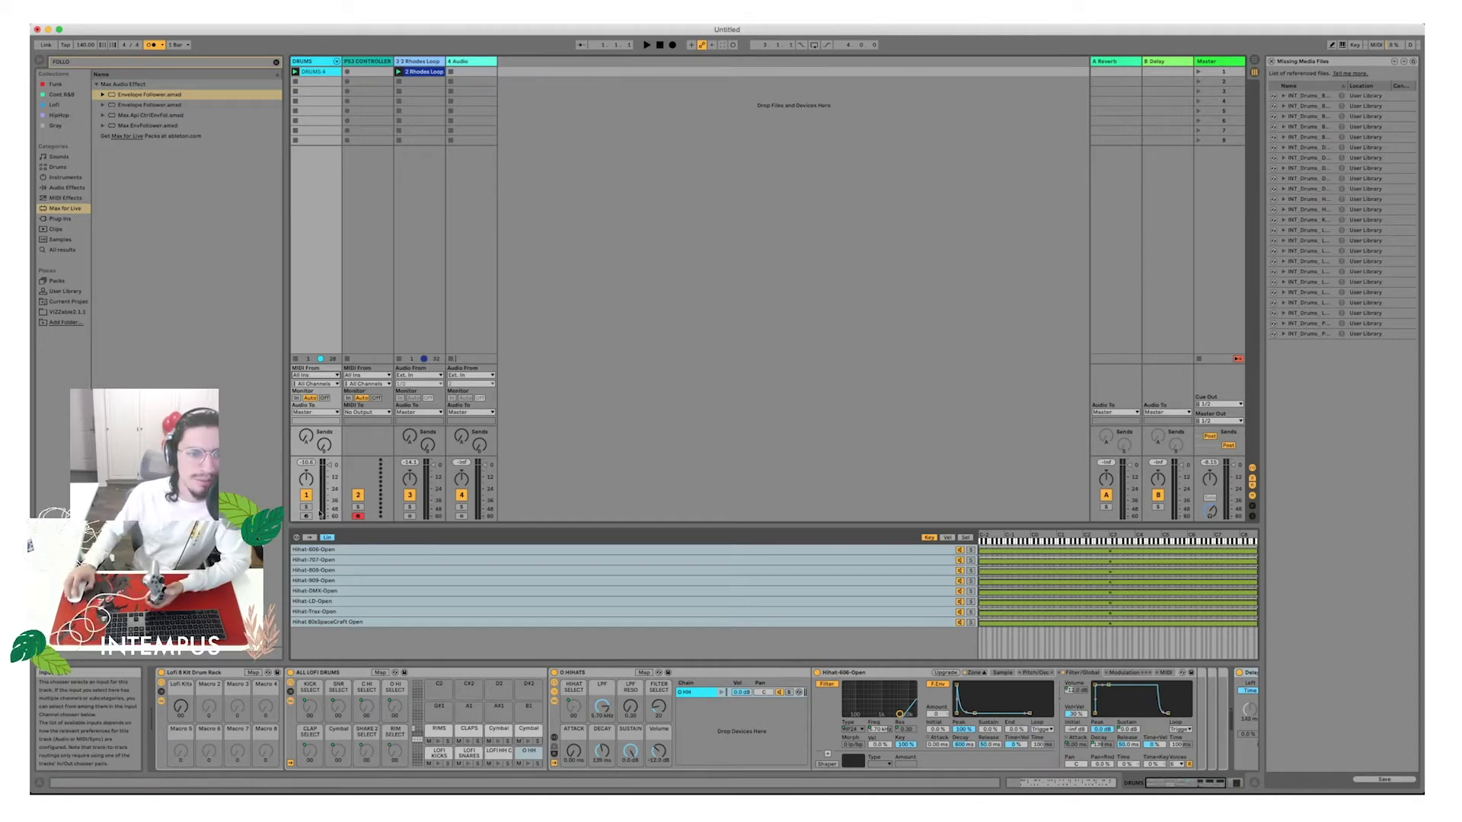
# Arm the DRUMS track for recording and set its MIDI input to PS3 CONTROLLER.
pyautogui.click(306, 515)
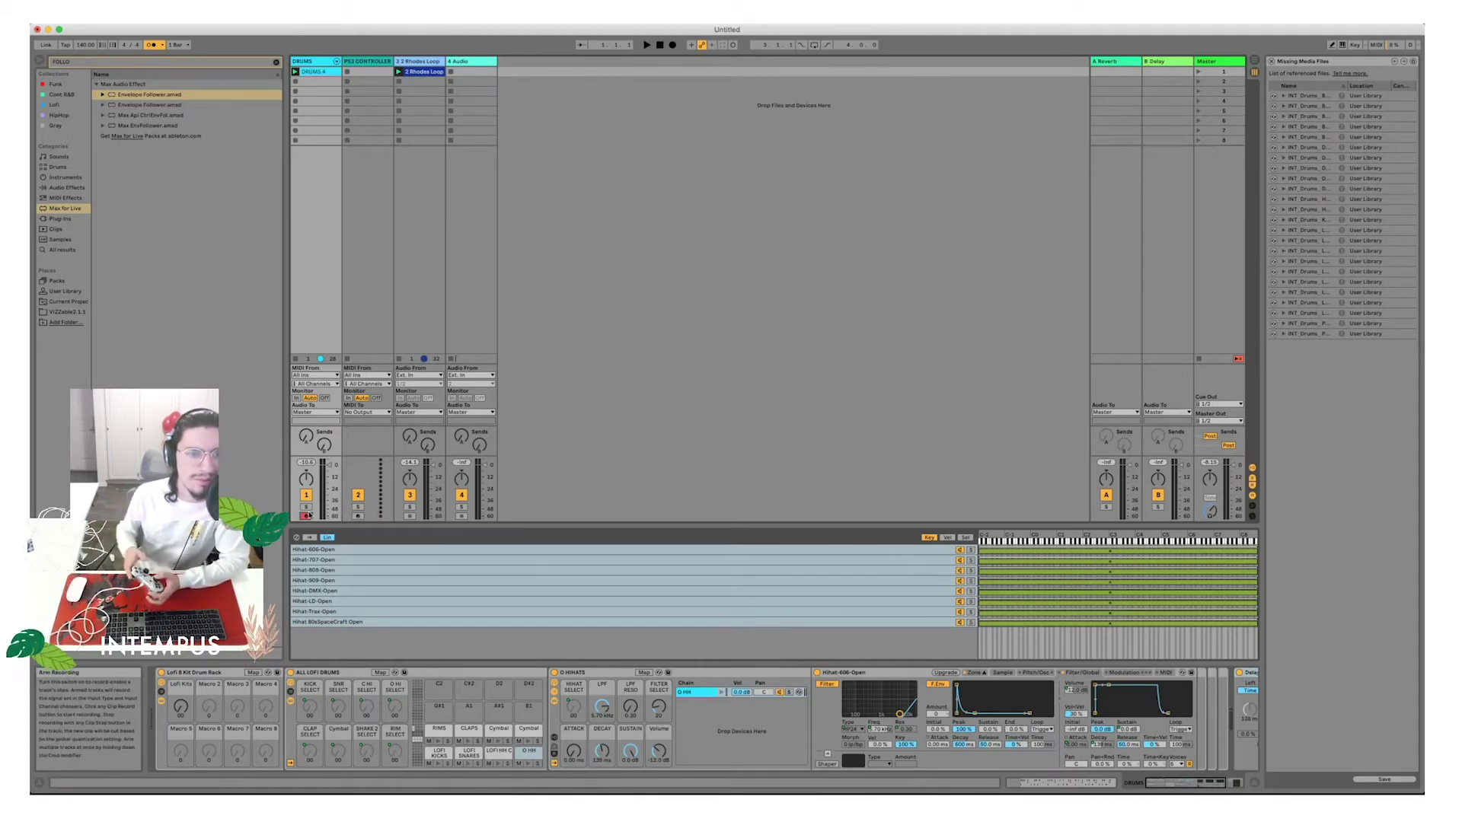
pyautogui.click(322, 375)
pyautogui.click(316, 409)
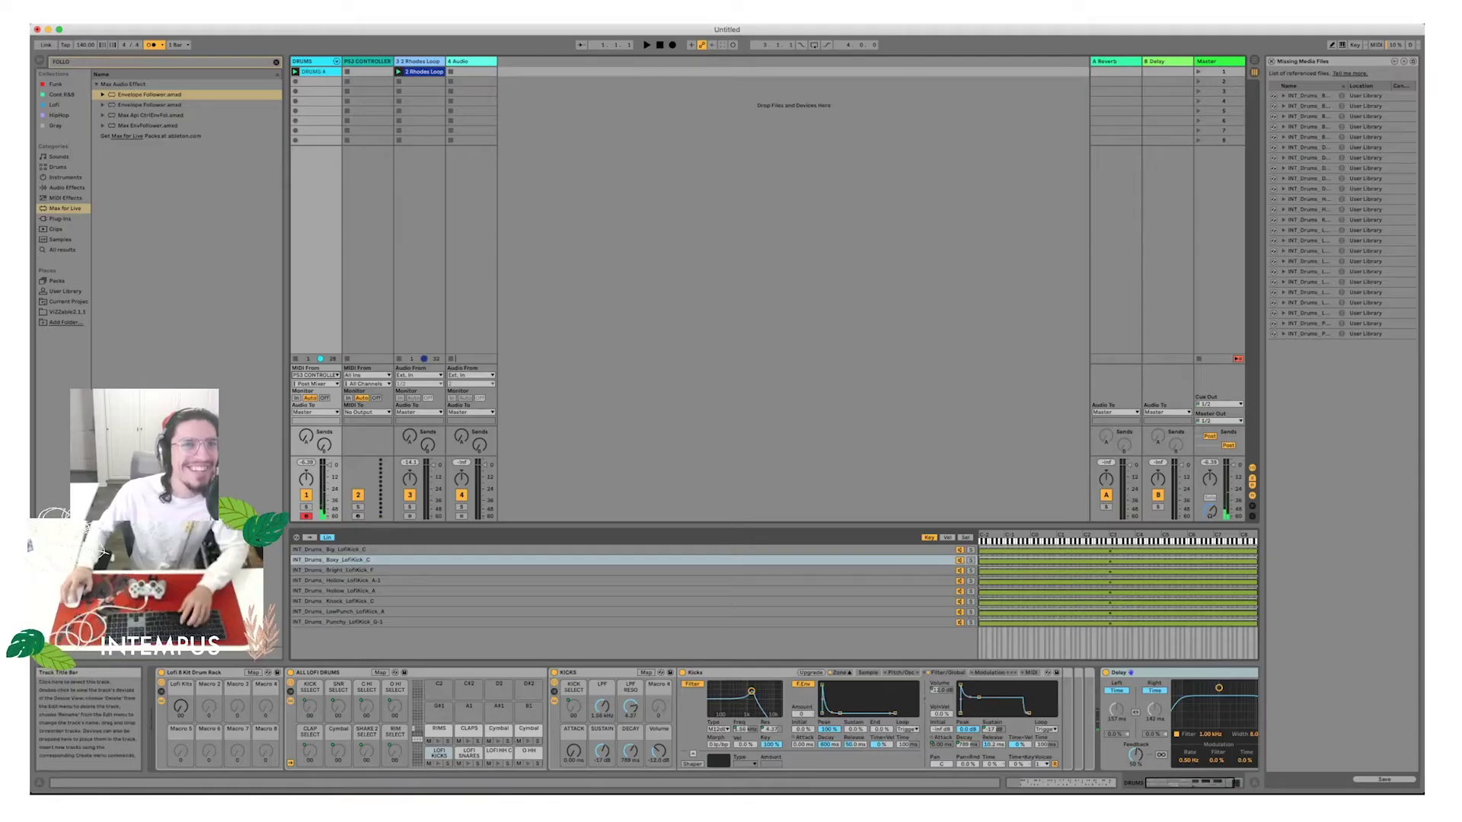
# Rename the empty fourth audio track as ZWOOPS.
pyautogui.click(489, 69)
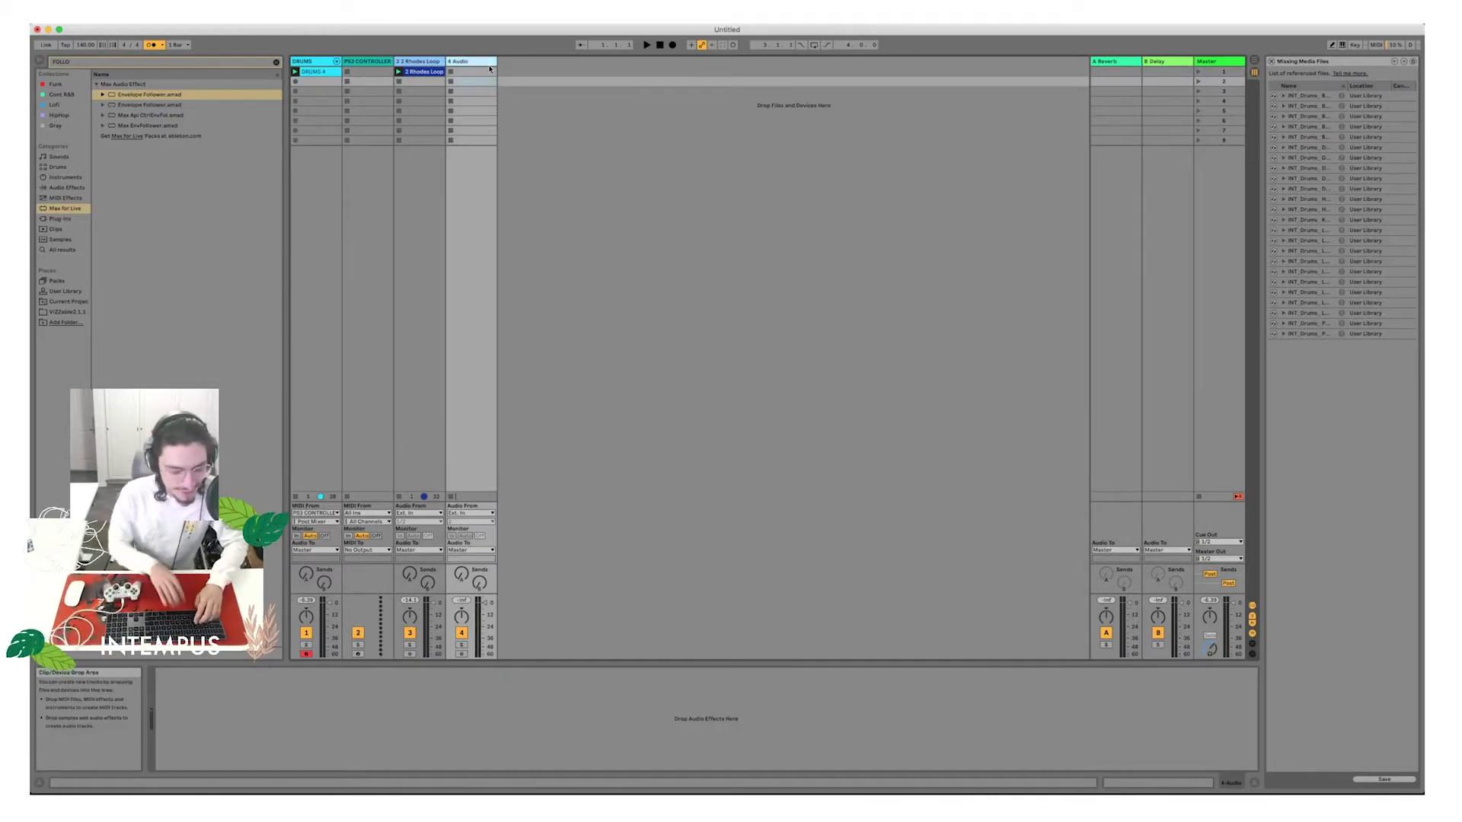
pyautogui.press('super+r')
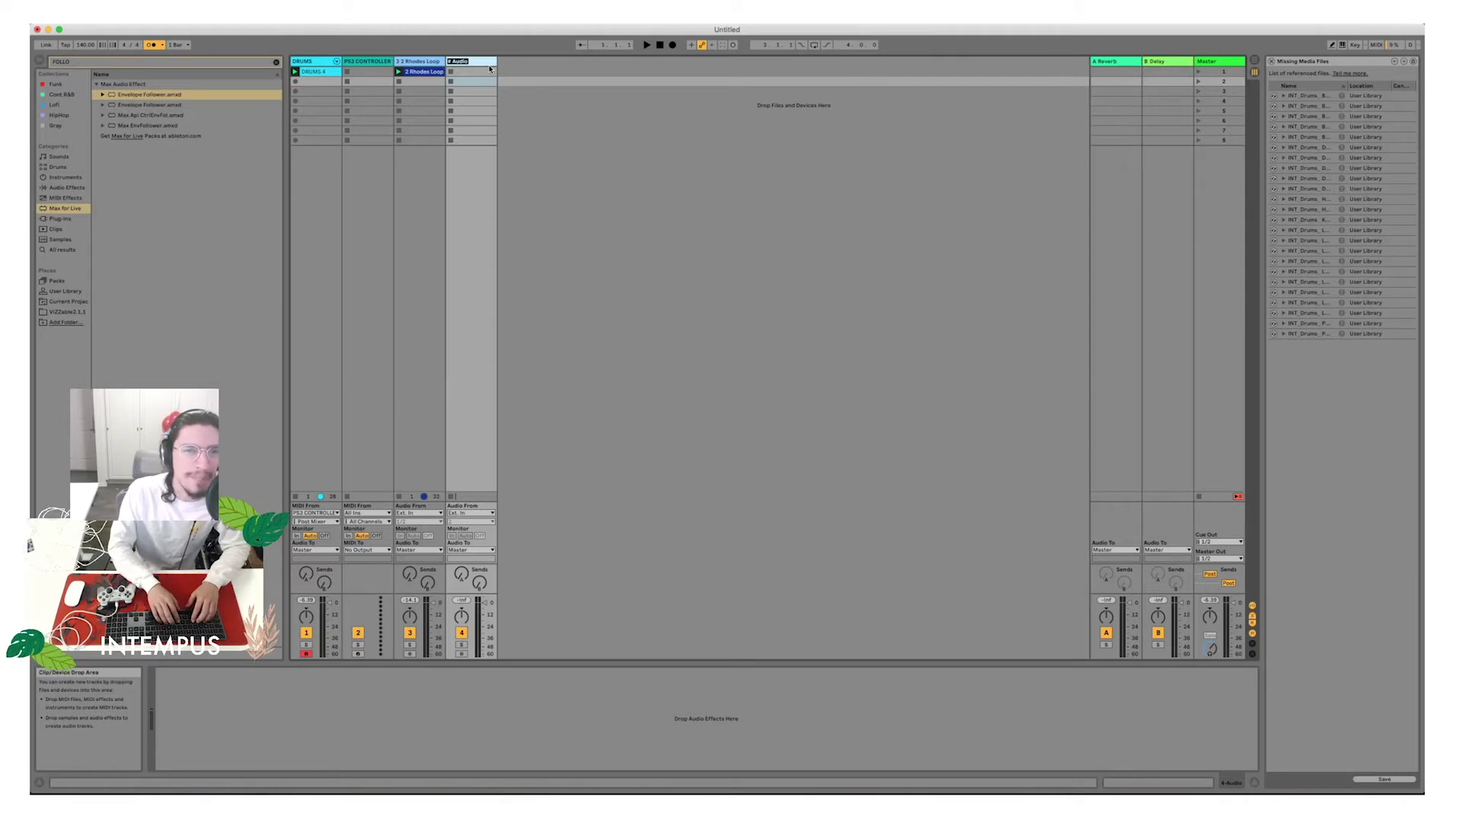
pyautogui.write('ZWIP')
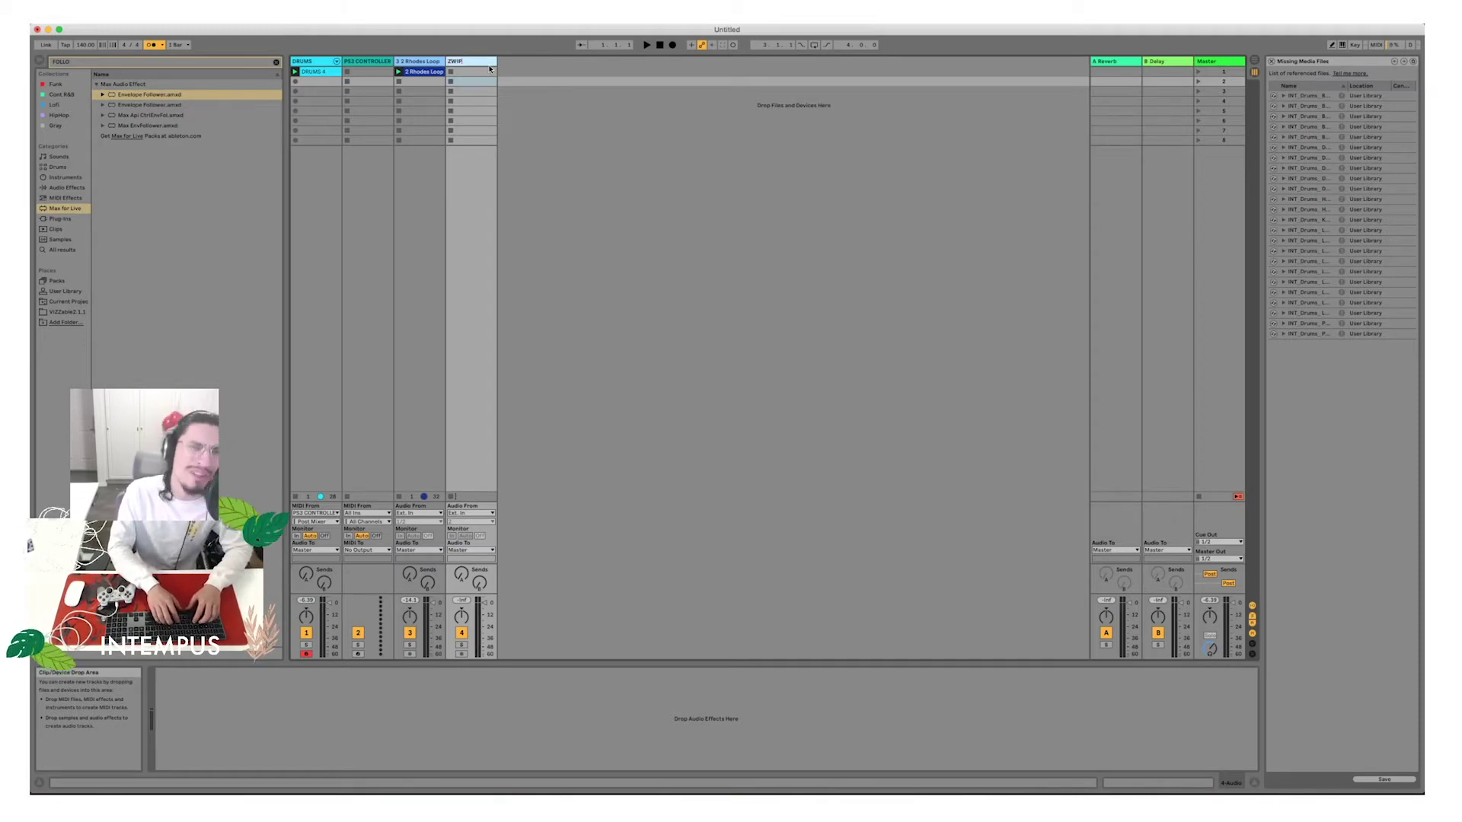
pyautogui.press('BackSpace')
pyautogui.press('BackSpace')
pyautogui.press('BackSpace')
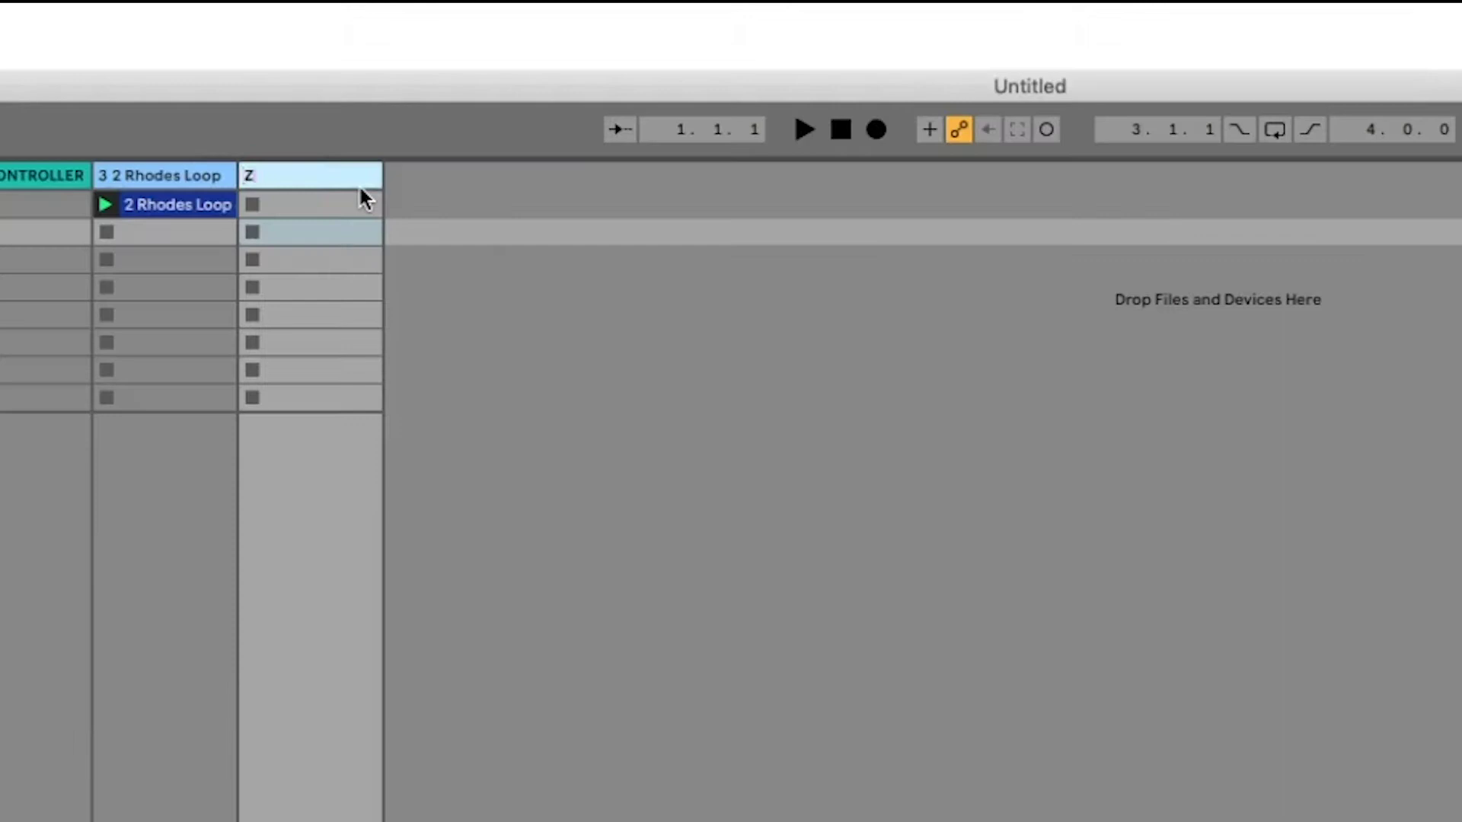
pyautogui.write('WOOPS')
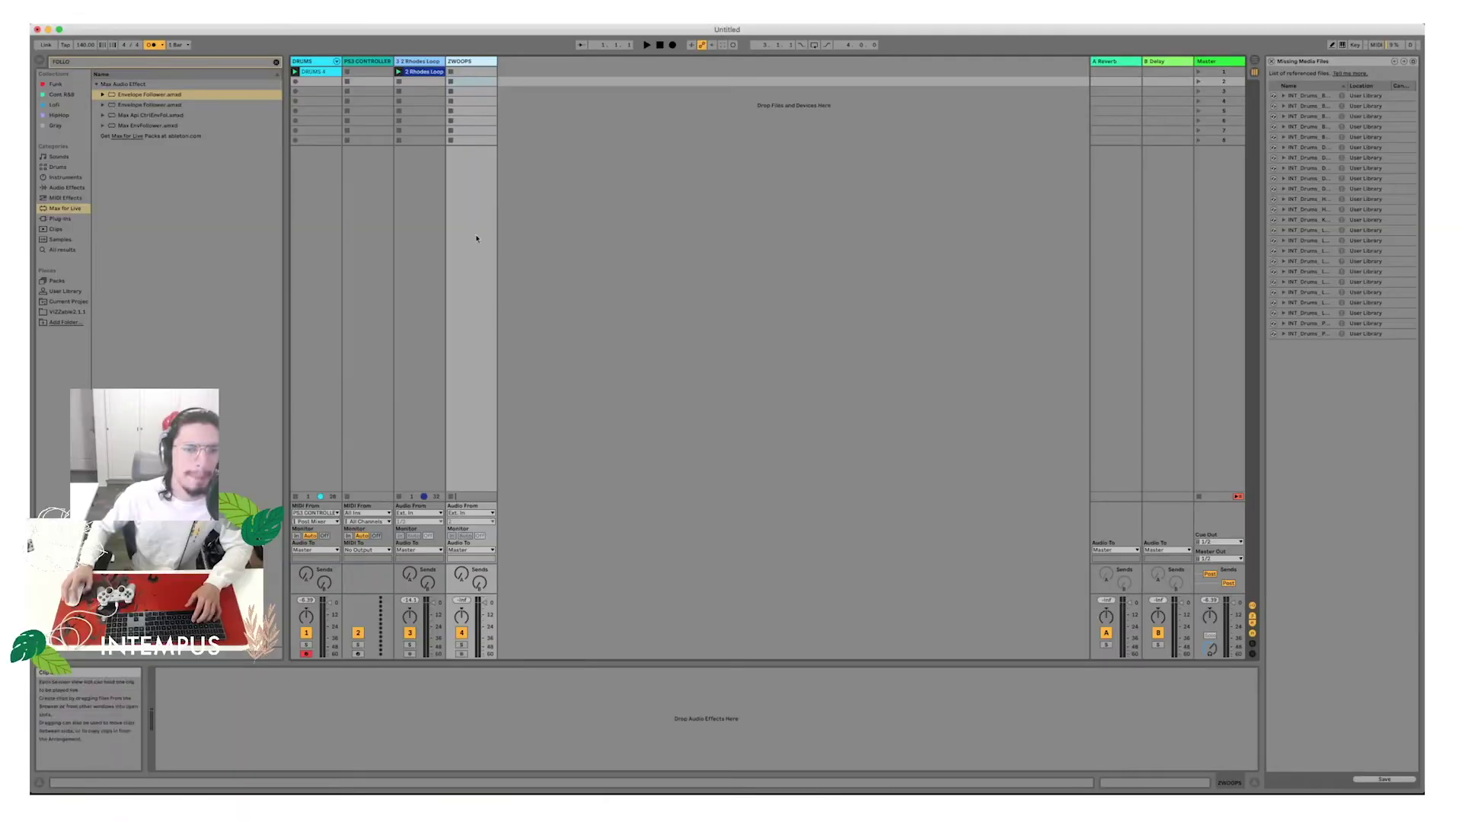
# Set the ZWOOPS track's audio input to DRUMS, arm it for recording and keep its monitoring on Auto.
pyautogui.click(462, 514)
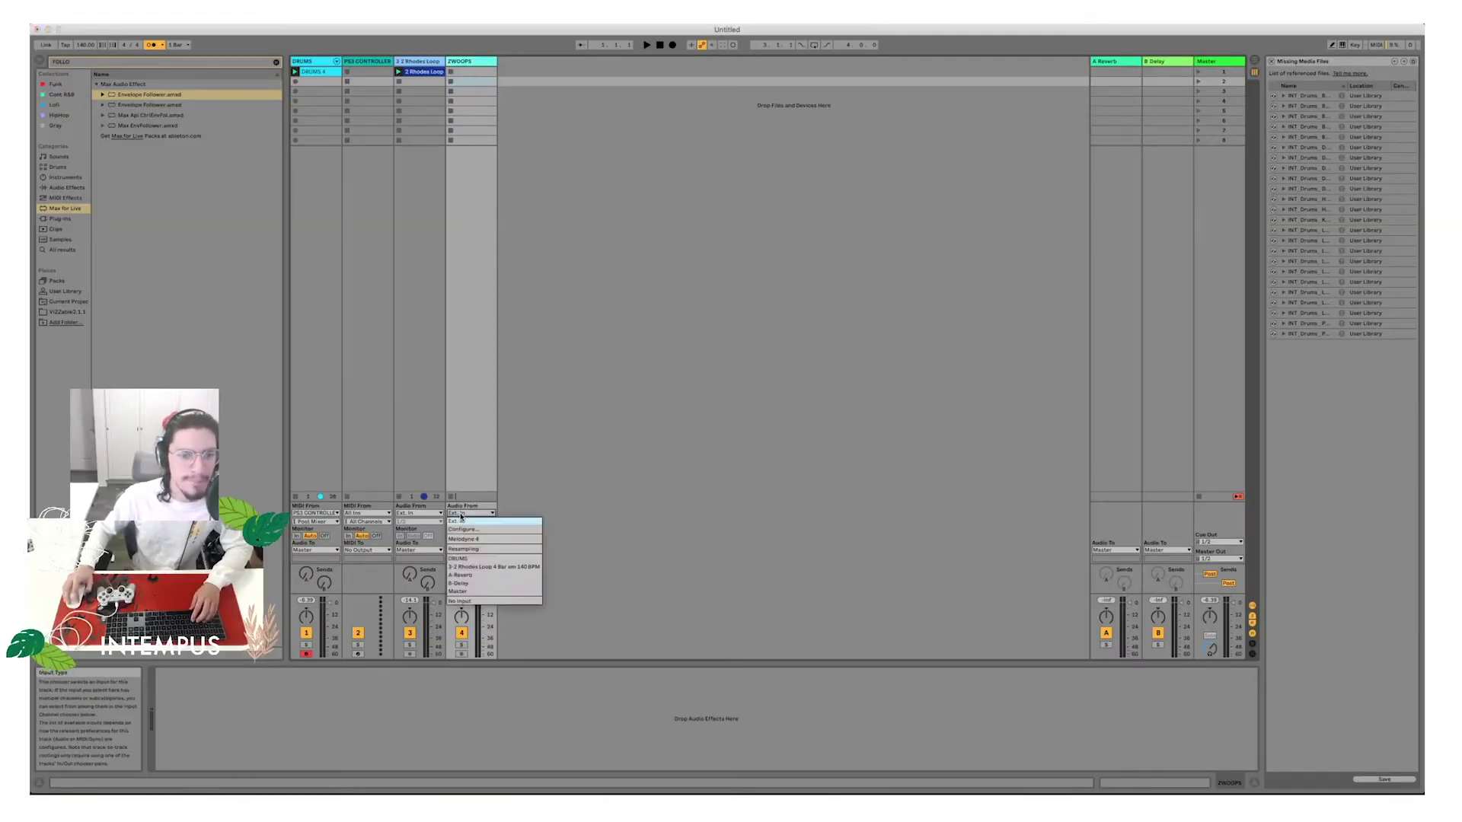
pyautogui.click(465, 558)
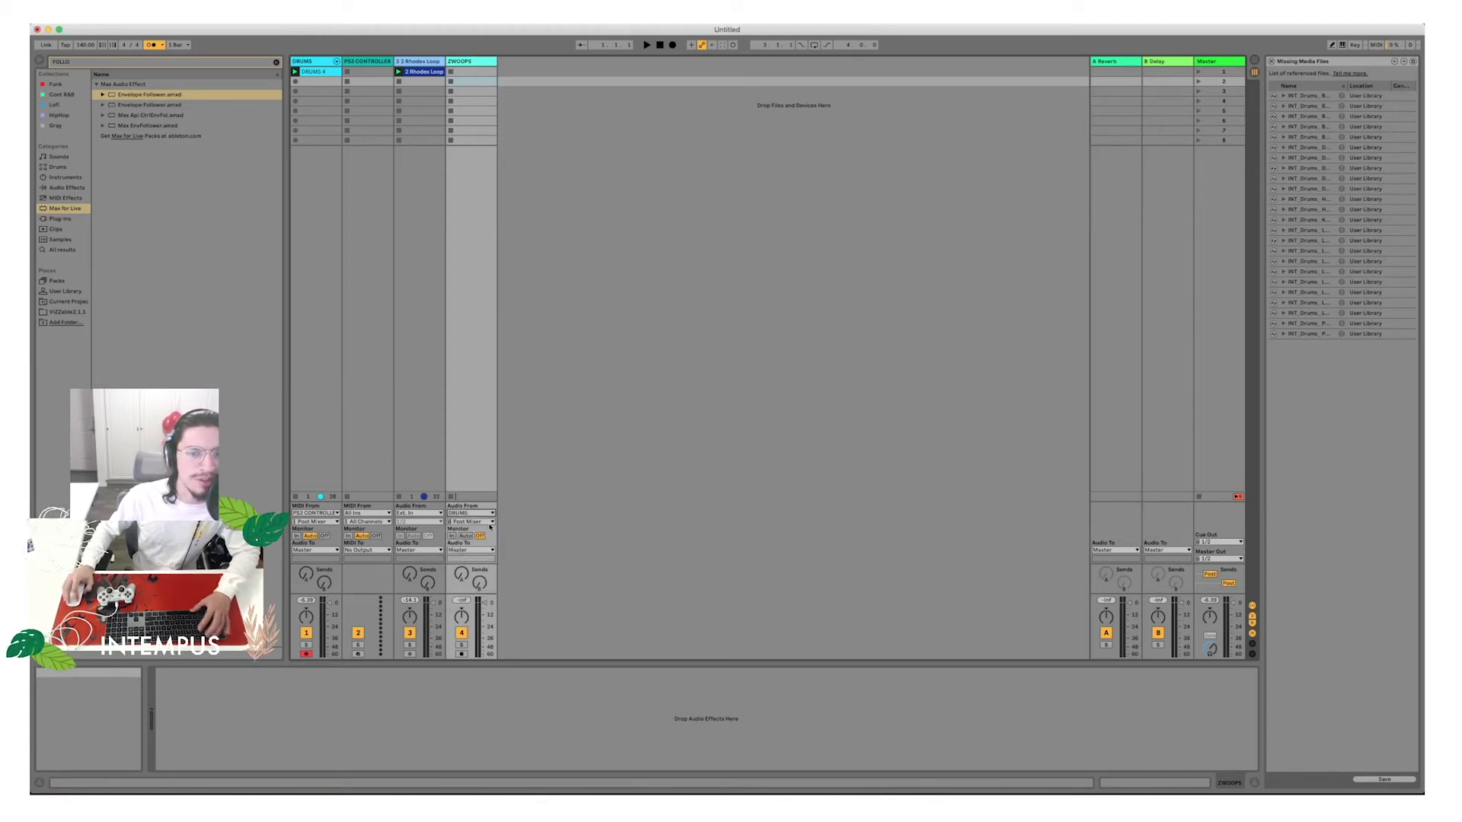
pyautogui.click(451, 536)
pyautogui.click(462, 654)
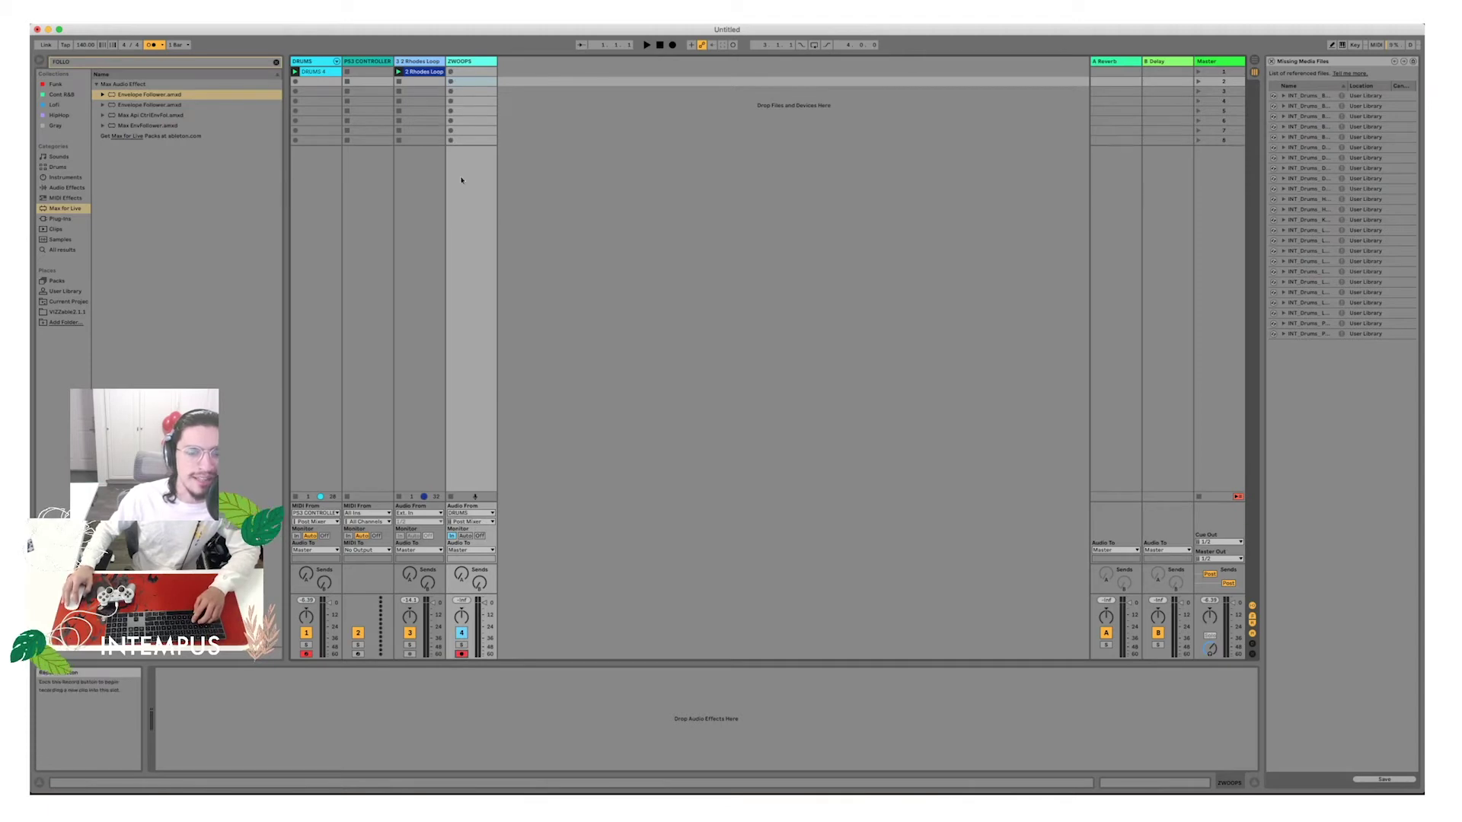
pyautogui.click(466, 536)
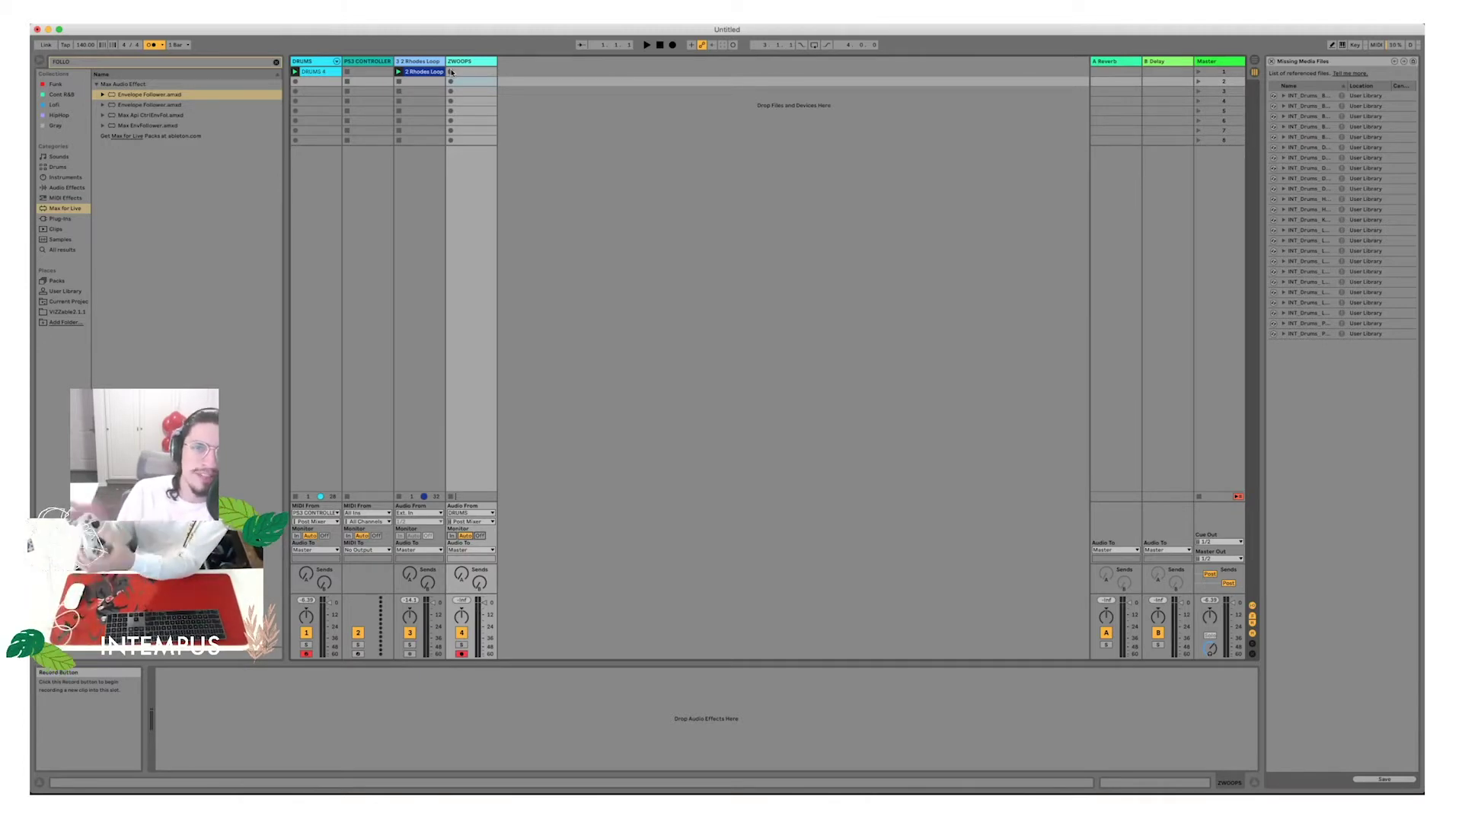
# Display the DRUMS track's devices and turn the drum rack's Lofi Kits macro up to its maximum.
pyautogui.click(313, 61)
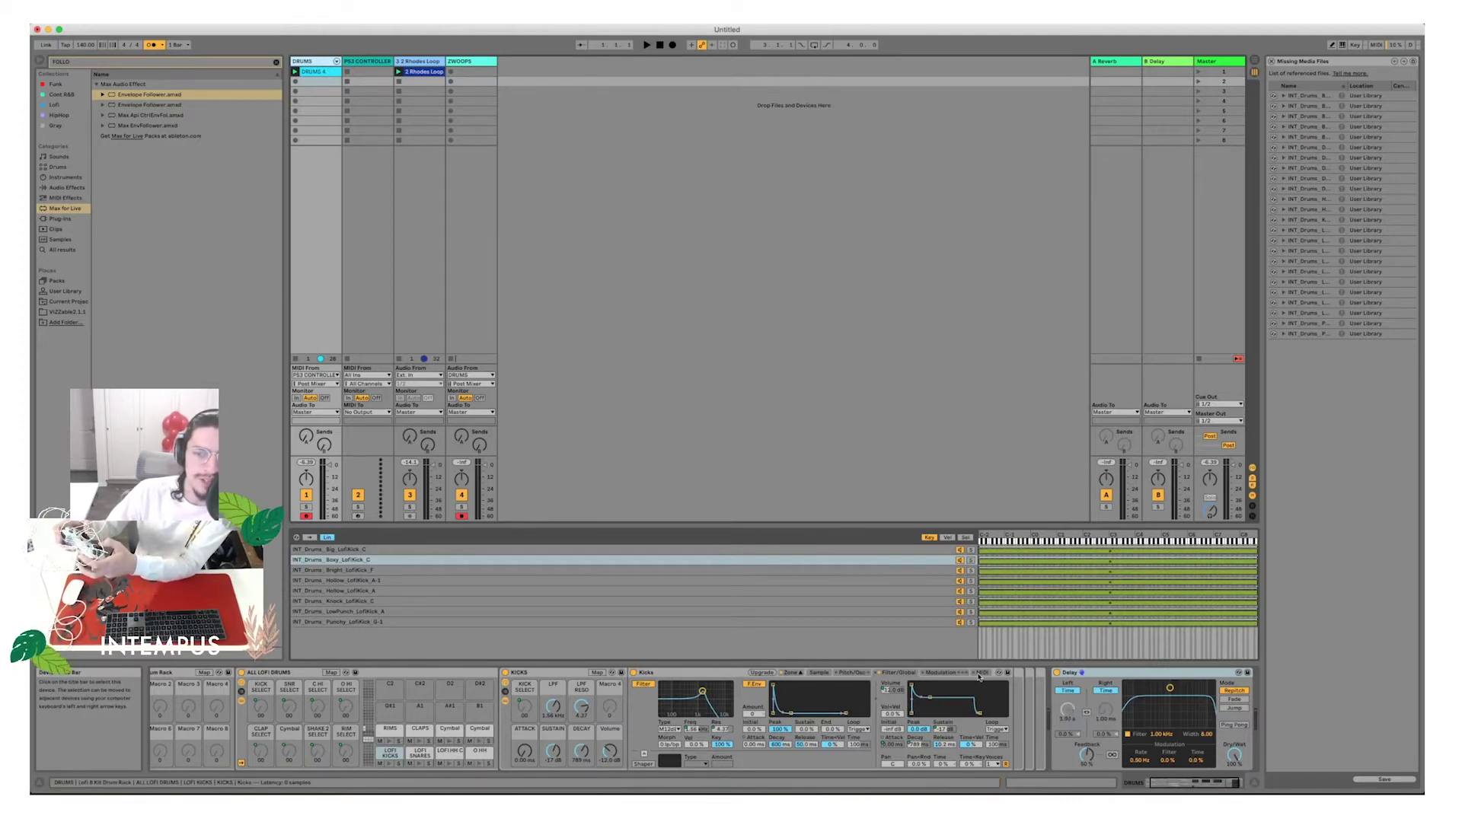
pyautogui.click(944, 730)
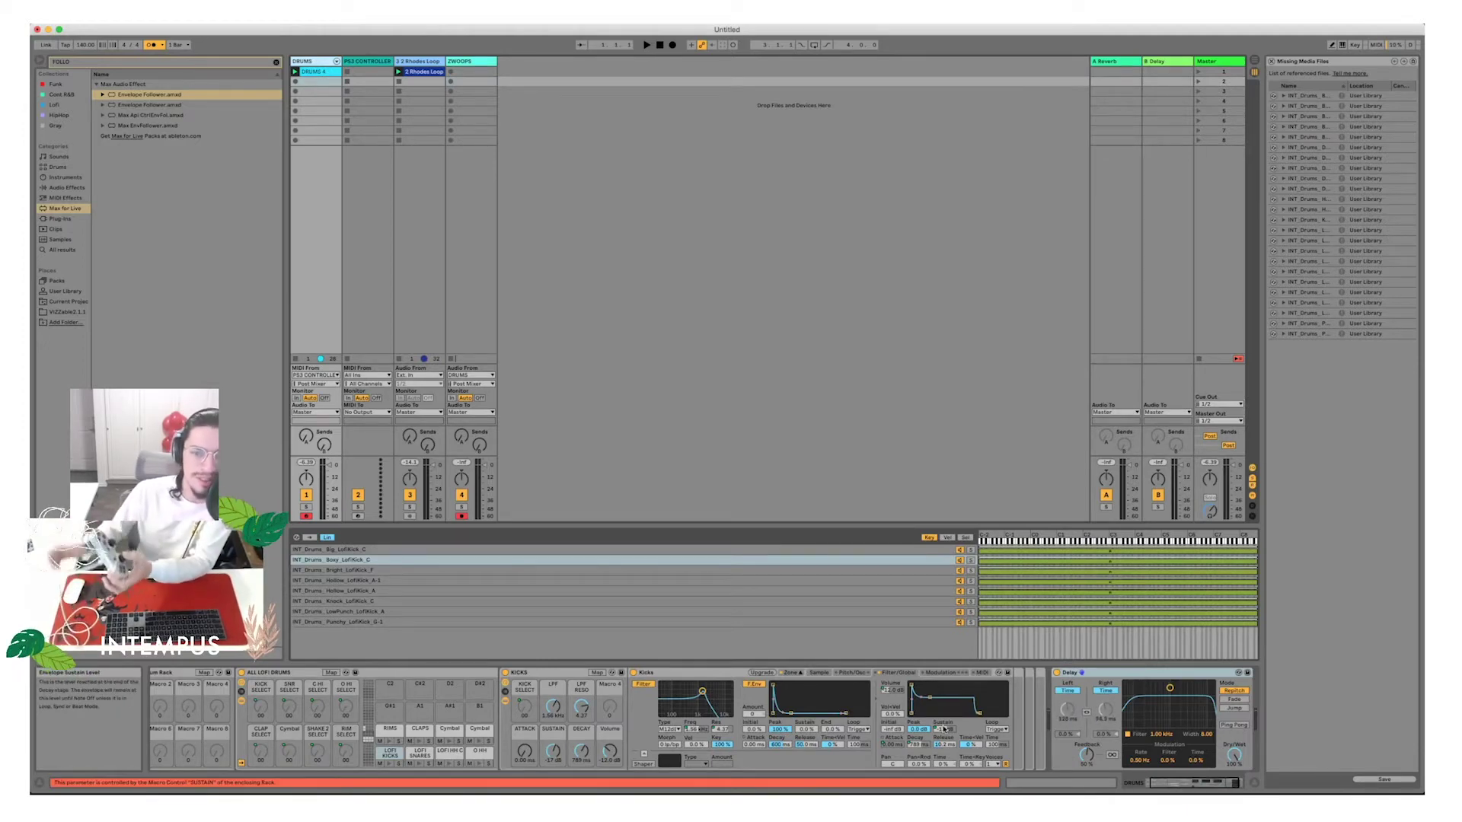
pyautogui.hscroll(-2, 328, 731)
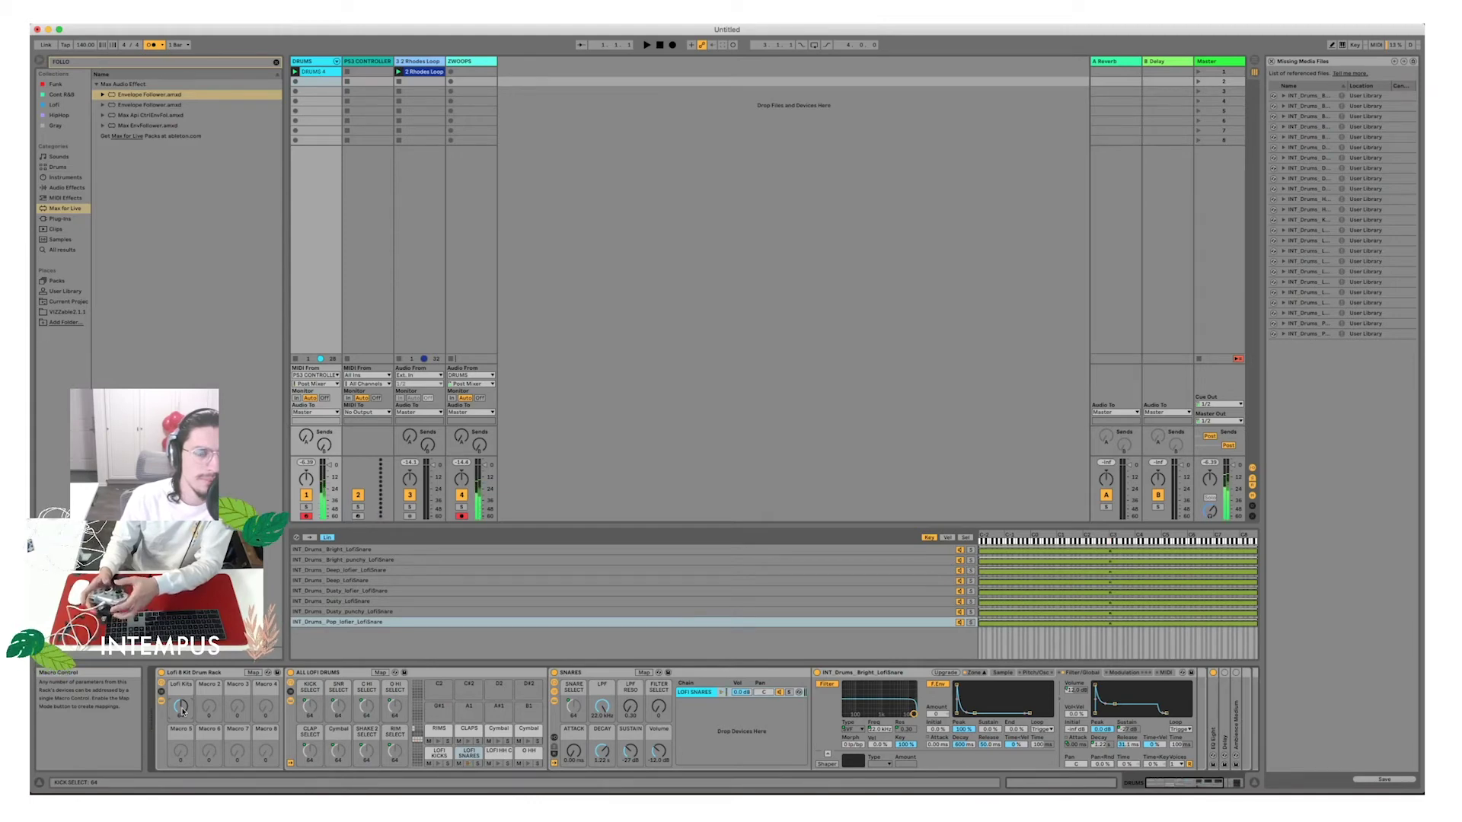
pyautogui.moveTo(182, 712); pyautogui.dragTo(182, 632)
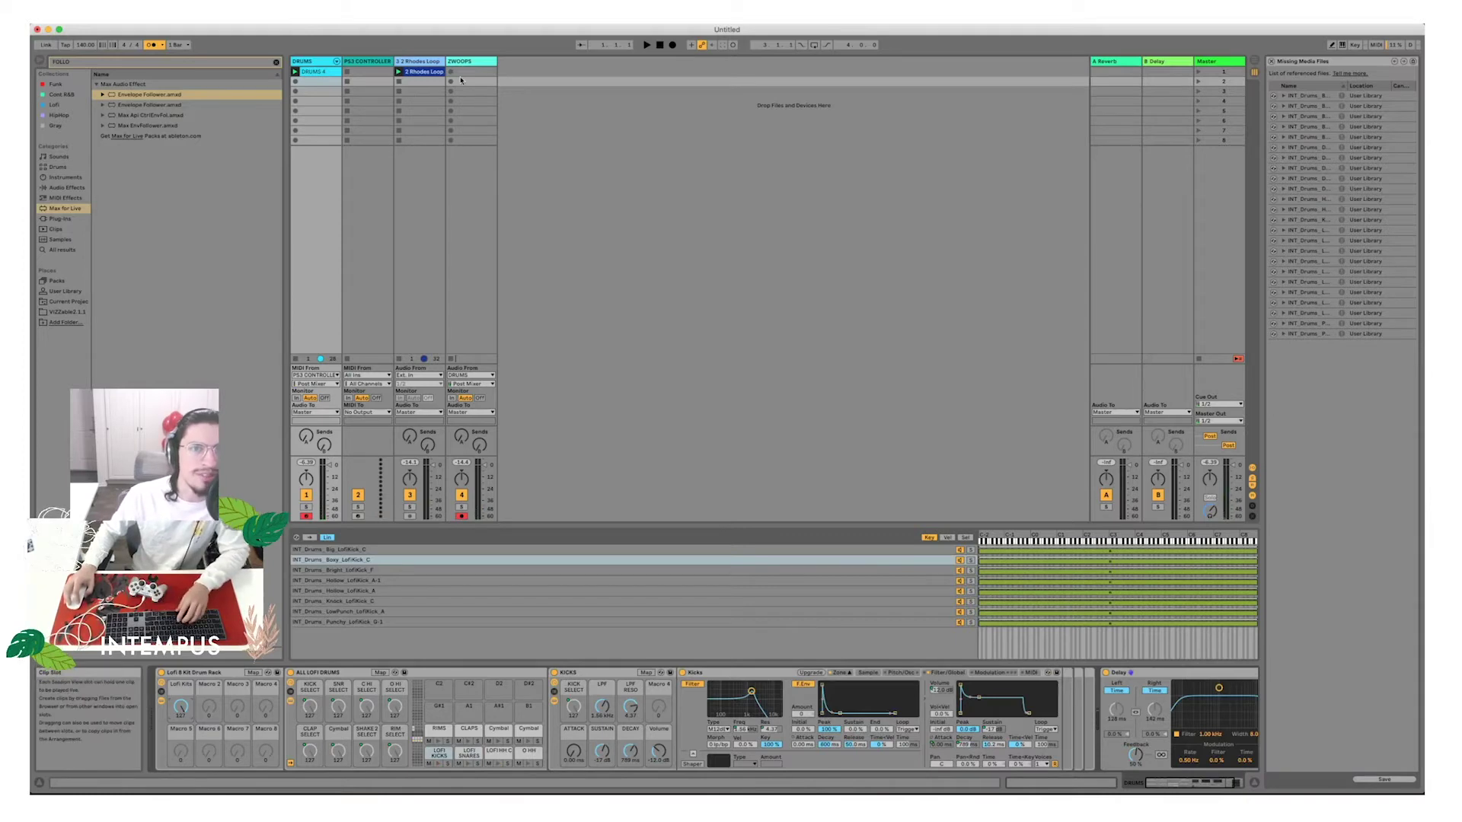
# Rename the ZWOOPS track as PS3 FUTURE DRUM SOUNDS and widen it until the full name fits.
pyautogui.click(461, 62)
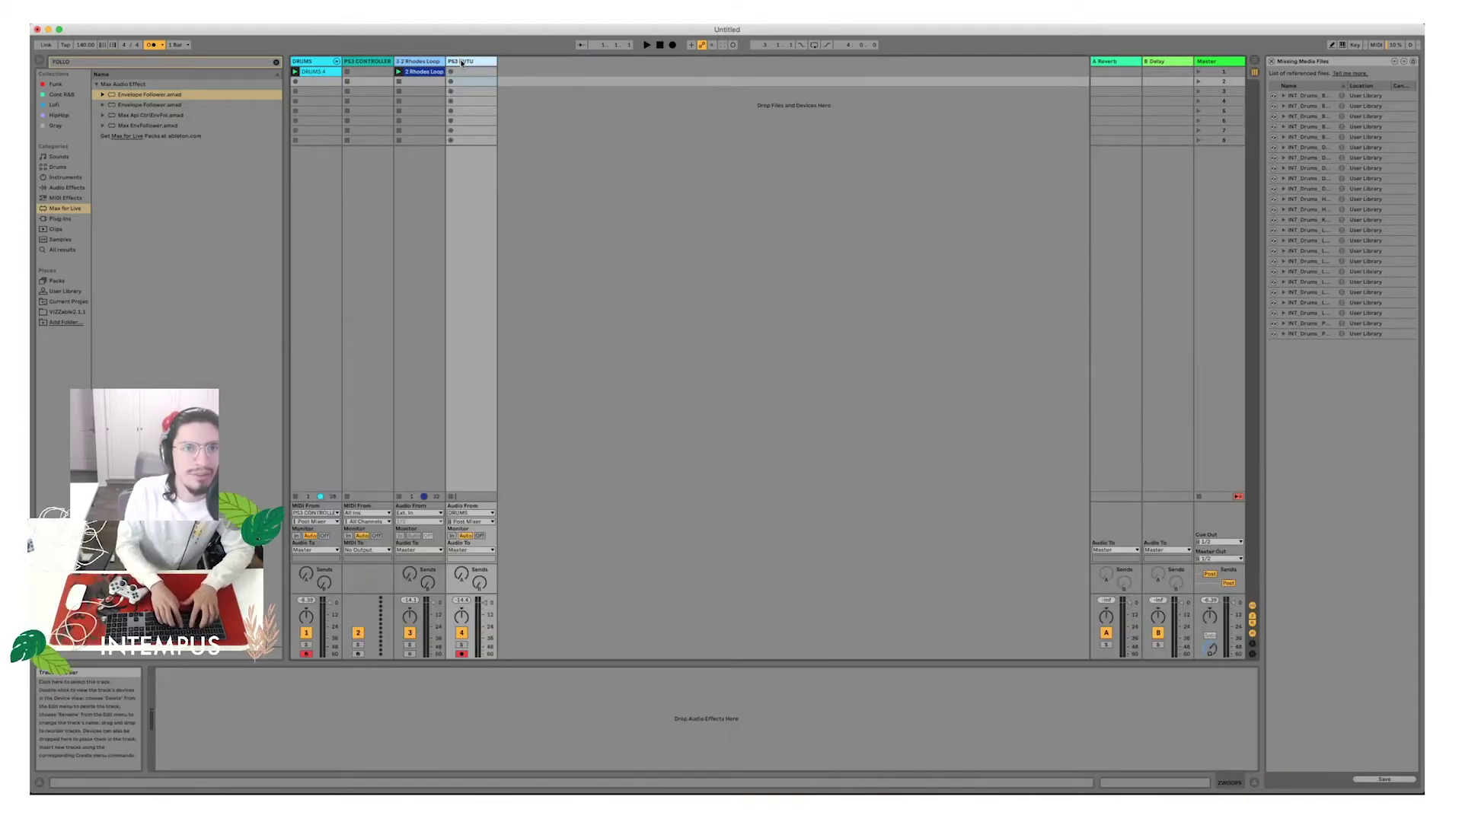
pyautogui.write('PS3 FUTURE DRUM SOUNDS')
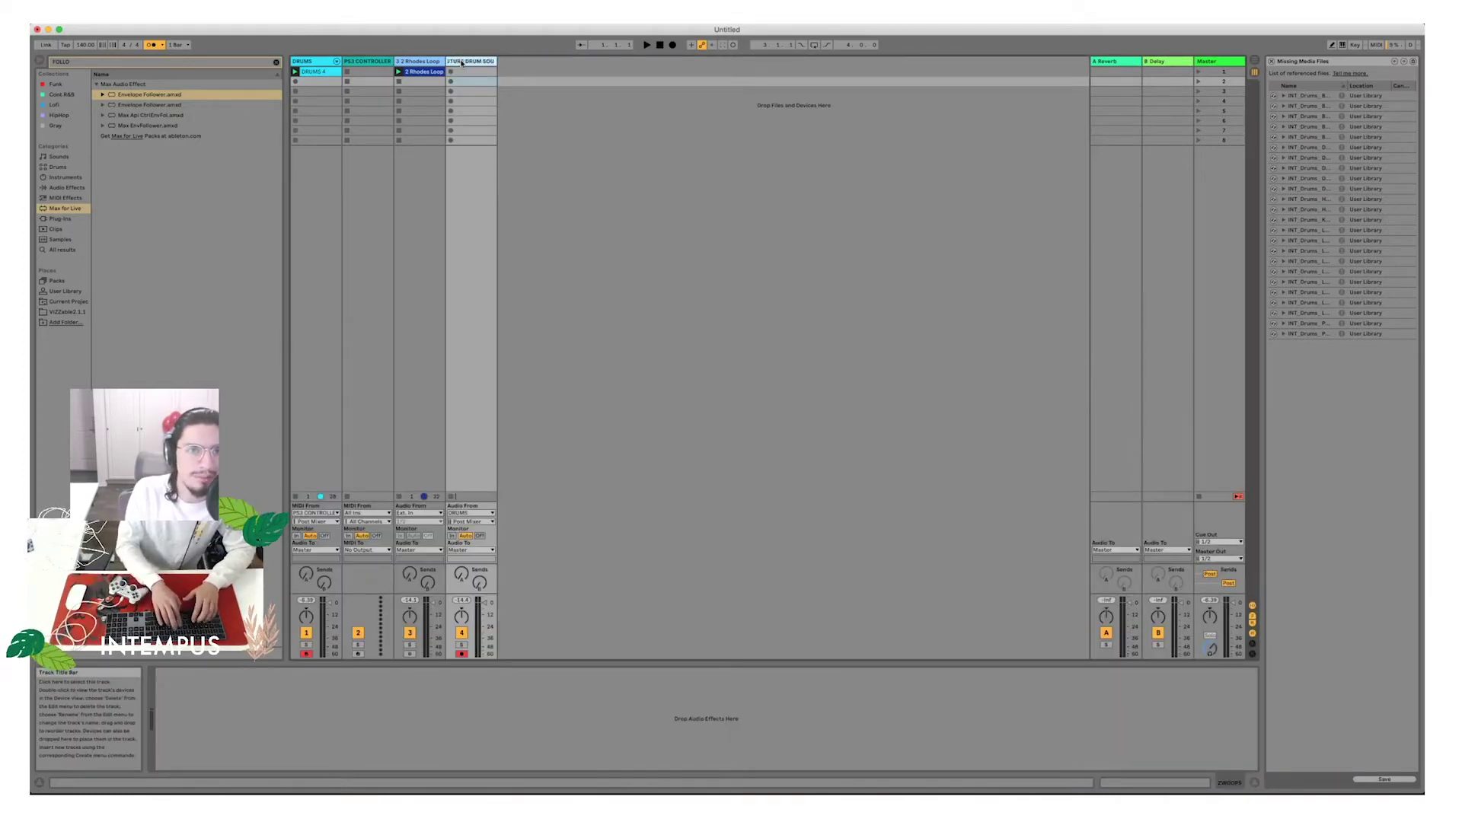
pyautogui.press('Return')
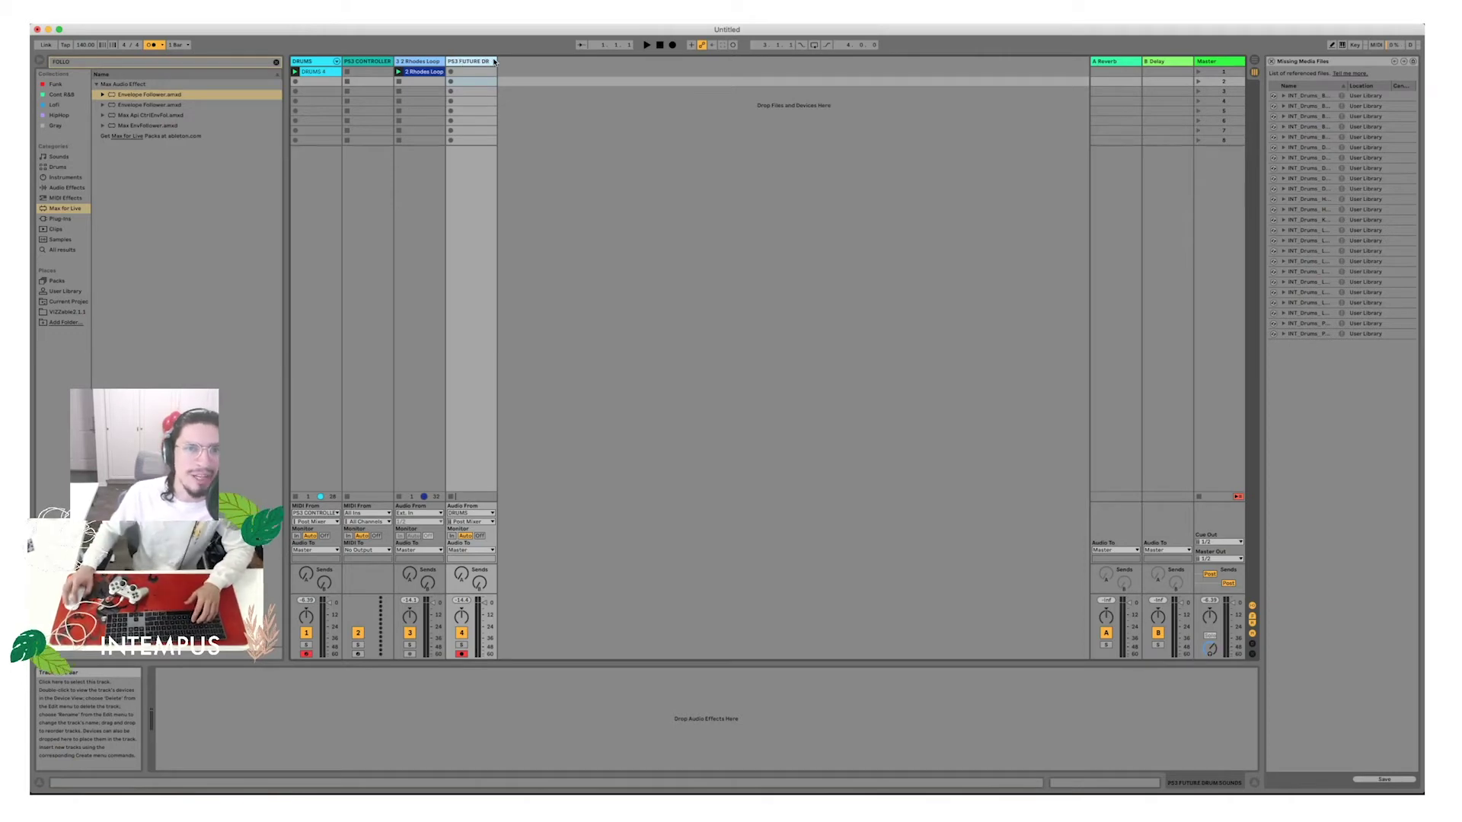
pyautogui.moveTo(494, 59); pyautogui.dragTo(544, 64)
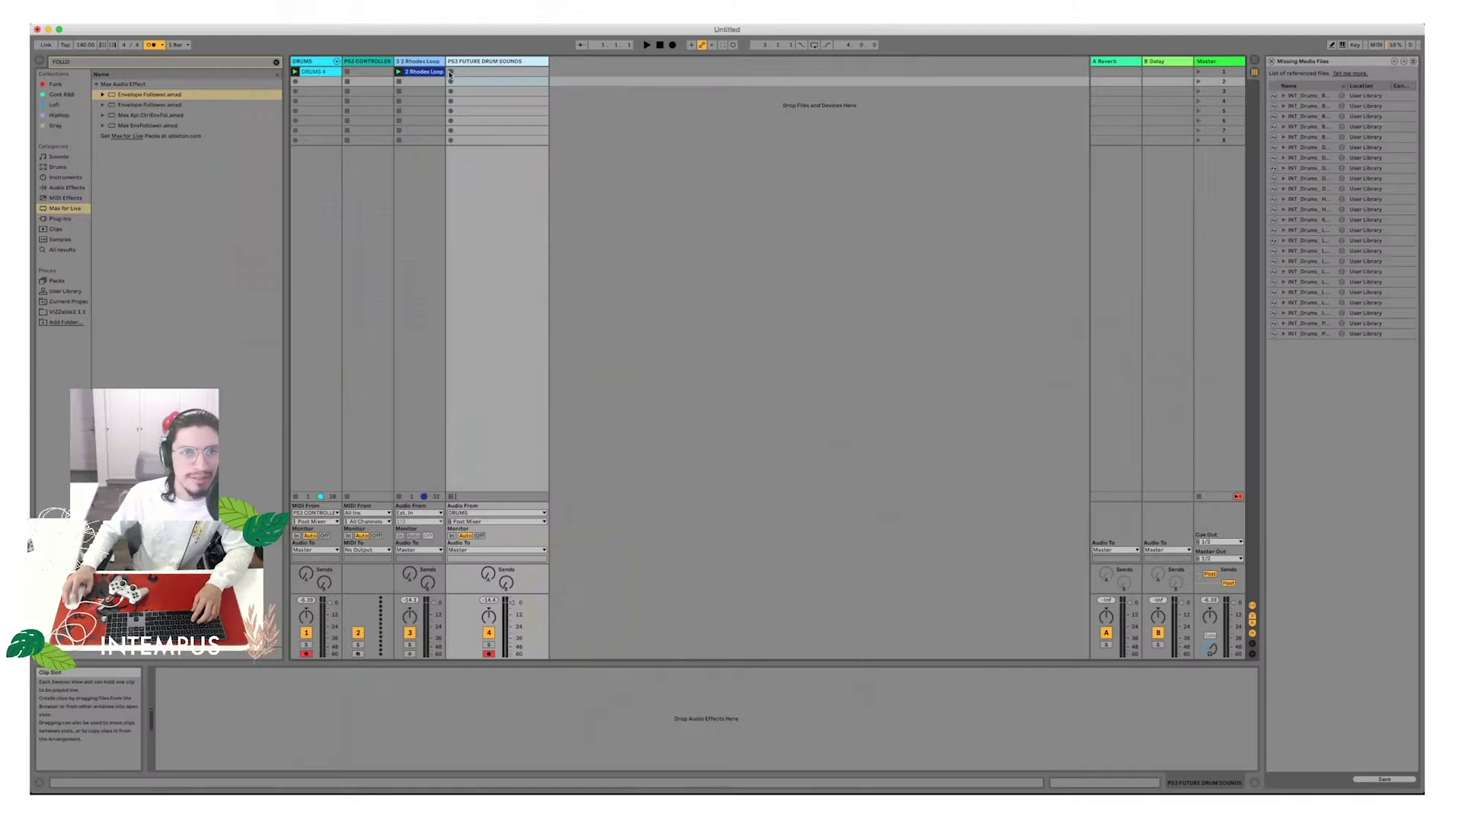
# Record the controller-played drums into the first slot of the PS3 FUTURE DRUM SOUNDS track, turning the metronome off during the take.
pyautogui.click(451, 72)
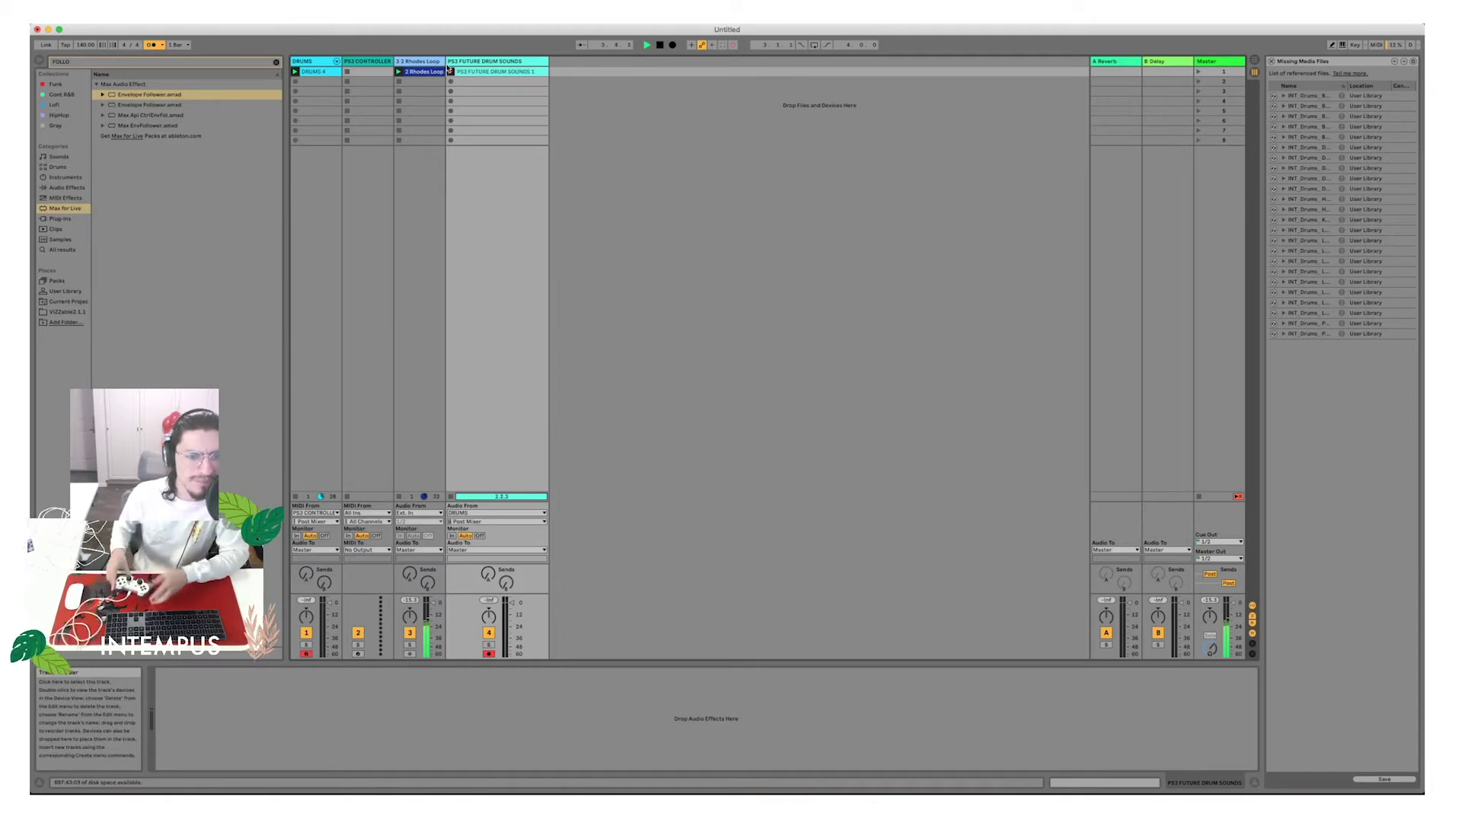
pyautogui.click(449, 71)
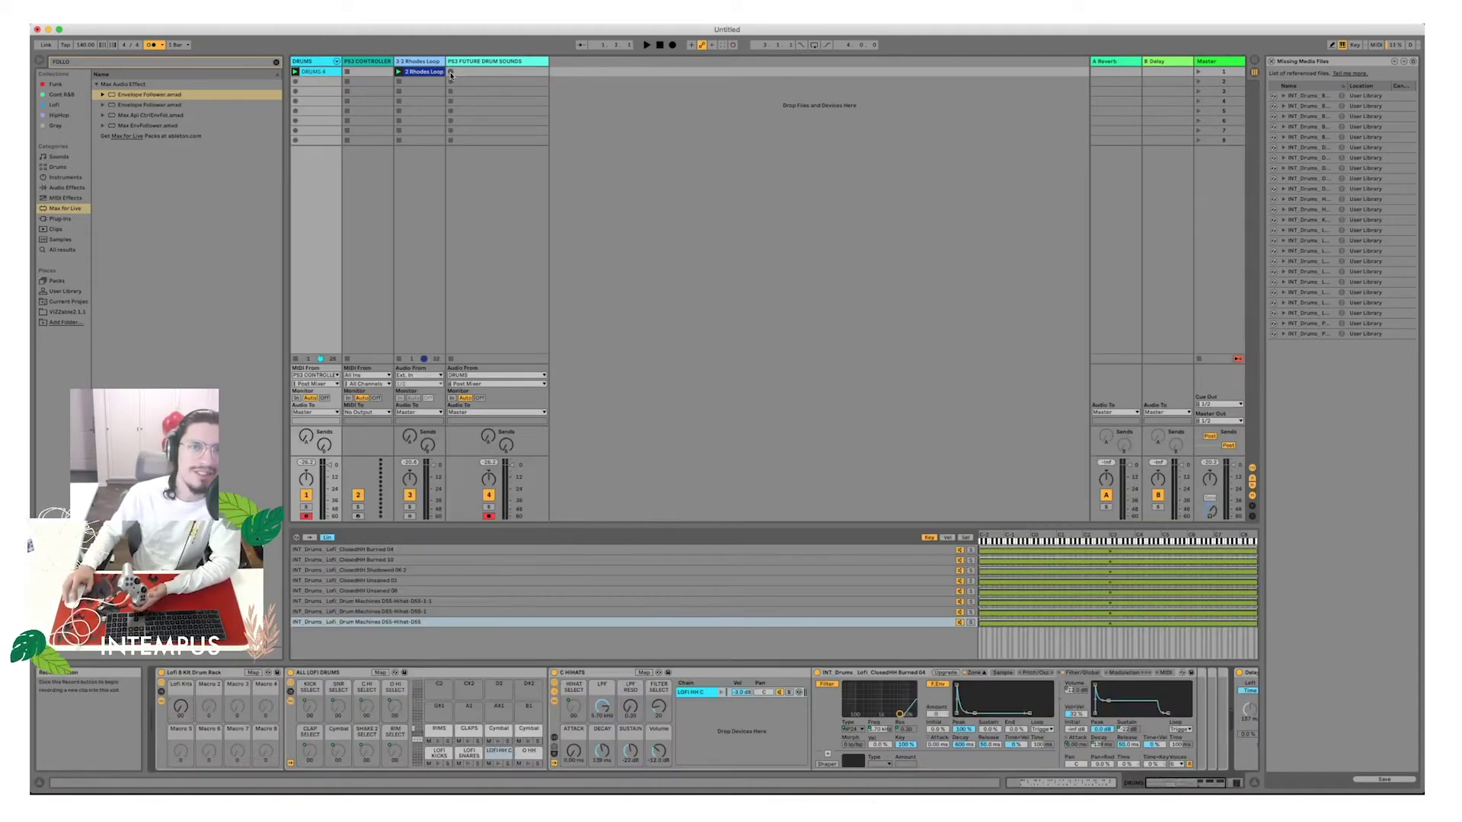
pyautogui.click(450, 72)
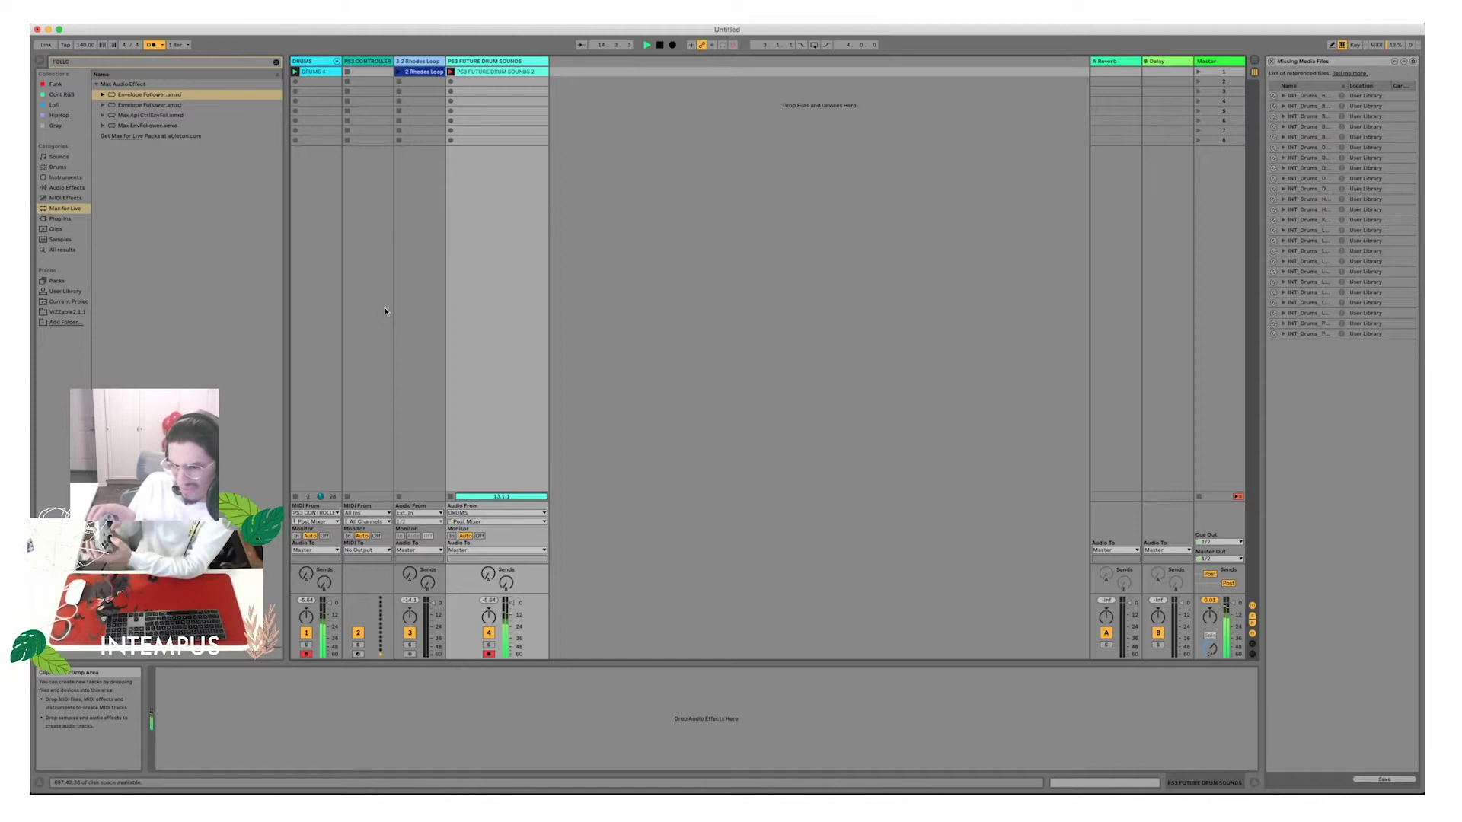
pyautogui.click(155, 45)
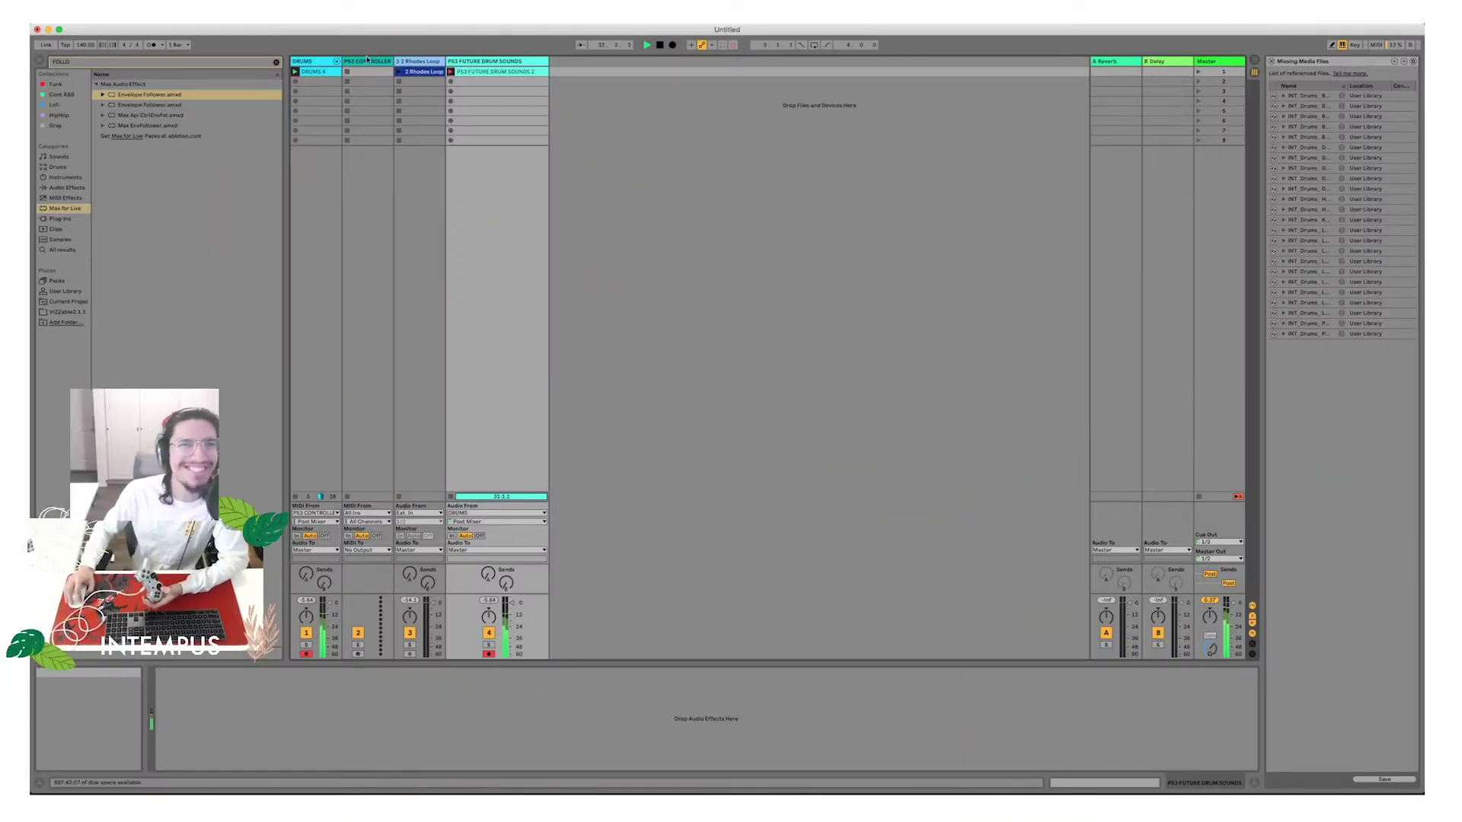
pyautogui.doubleClick(318, 63)
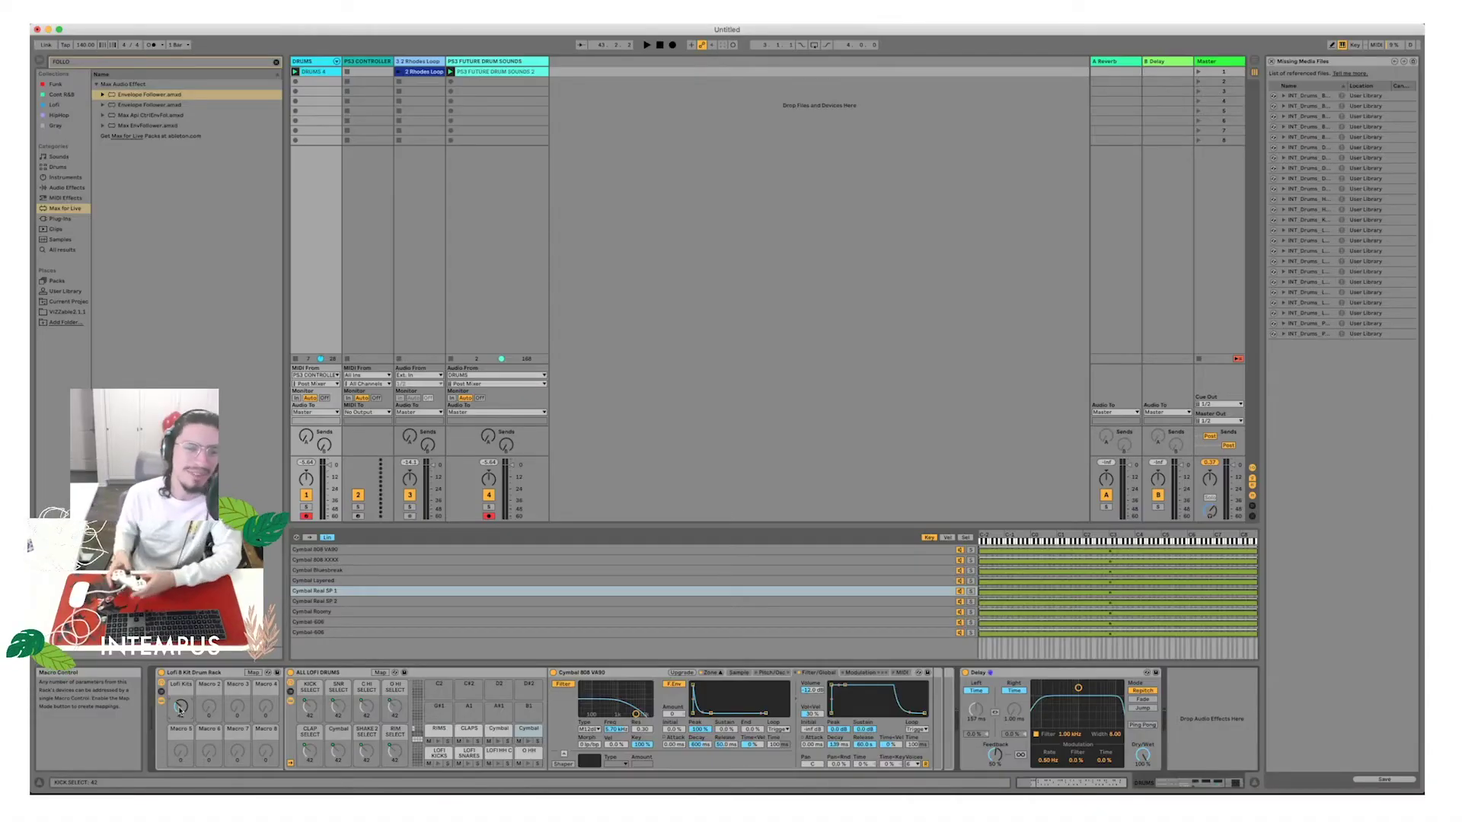
# Open the recorded drum clip's waveform, and place the clip at the very start of its track in the arrangement.
pyautogui.doubleClick(476, 73)
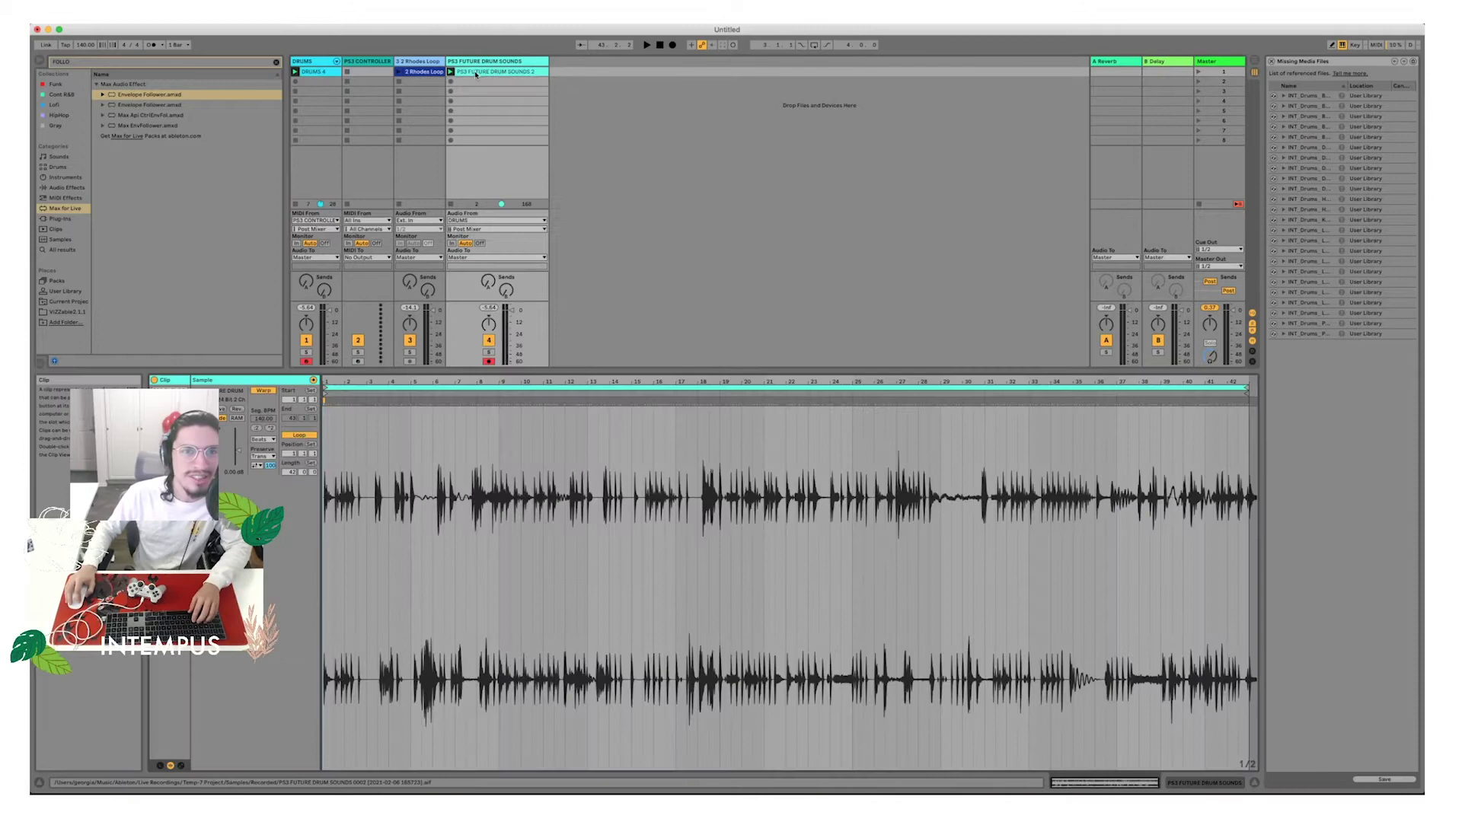
pyautogui.moveTo(574, 370); pyautogui.dragTo(574, 338)
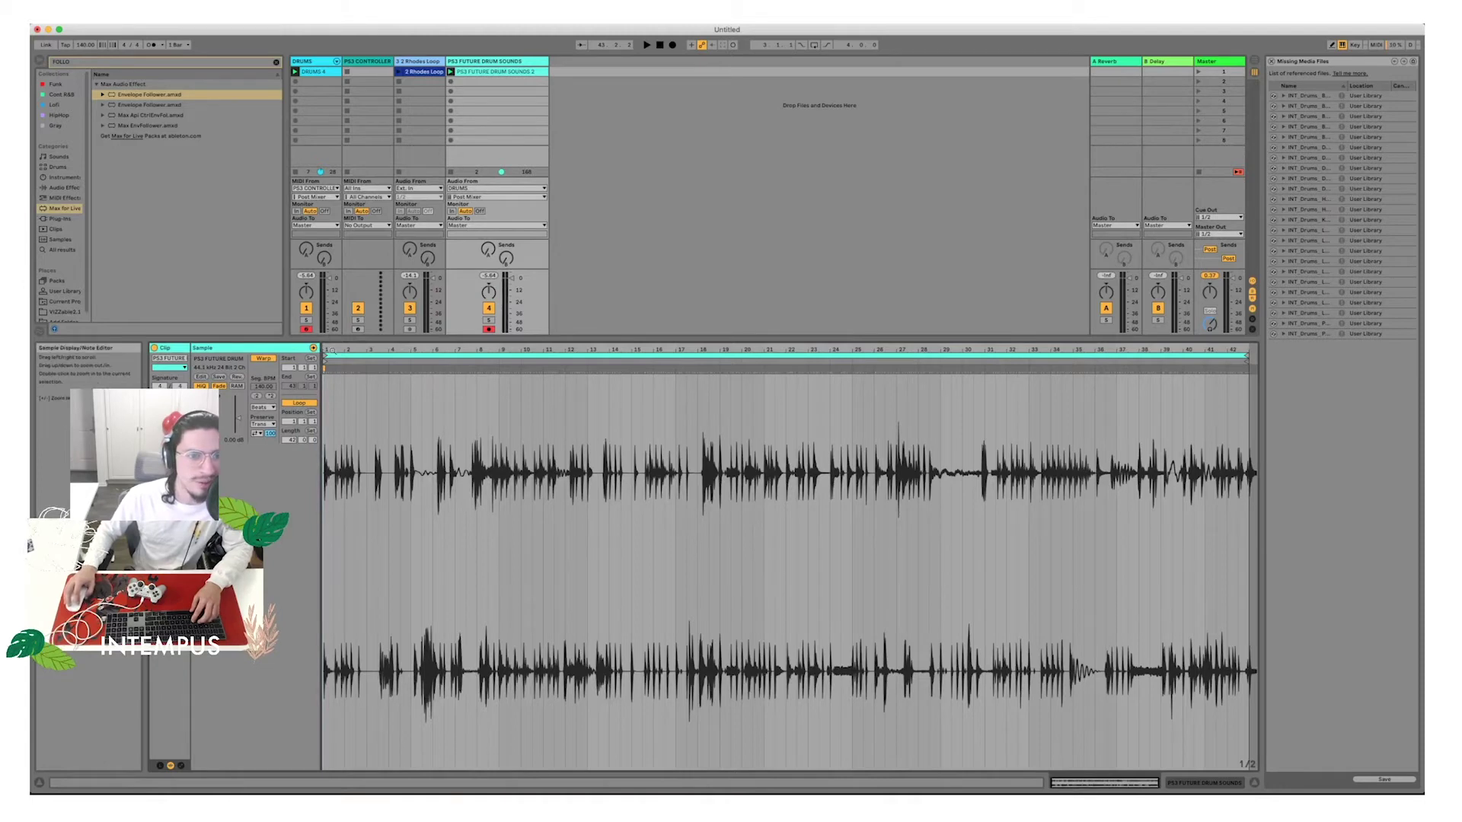
pyautogui.press('Tab')
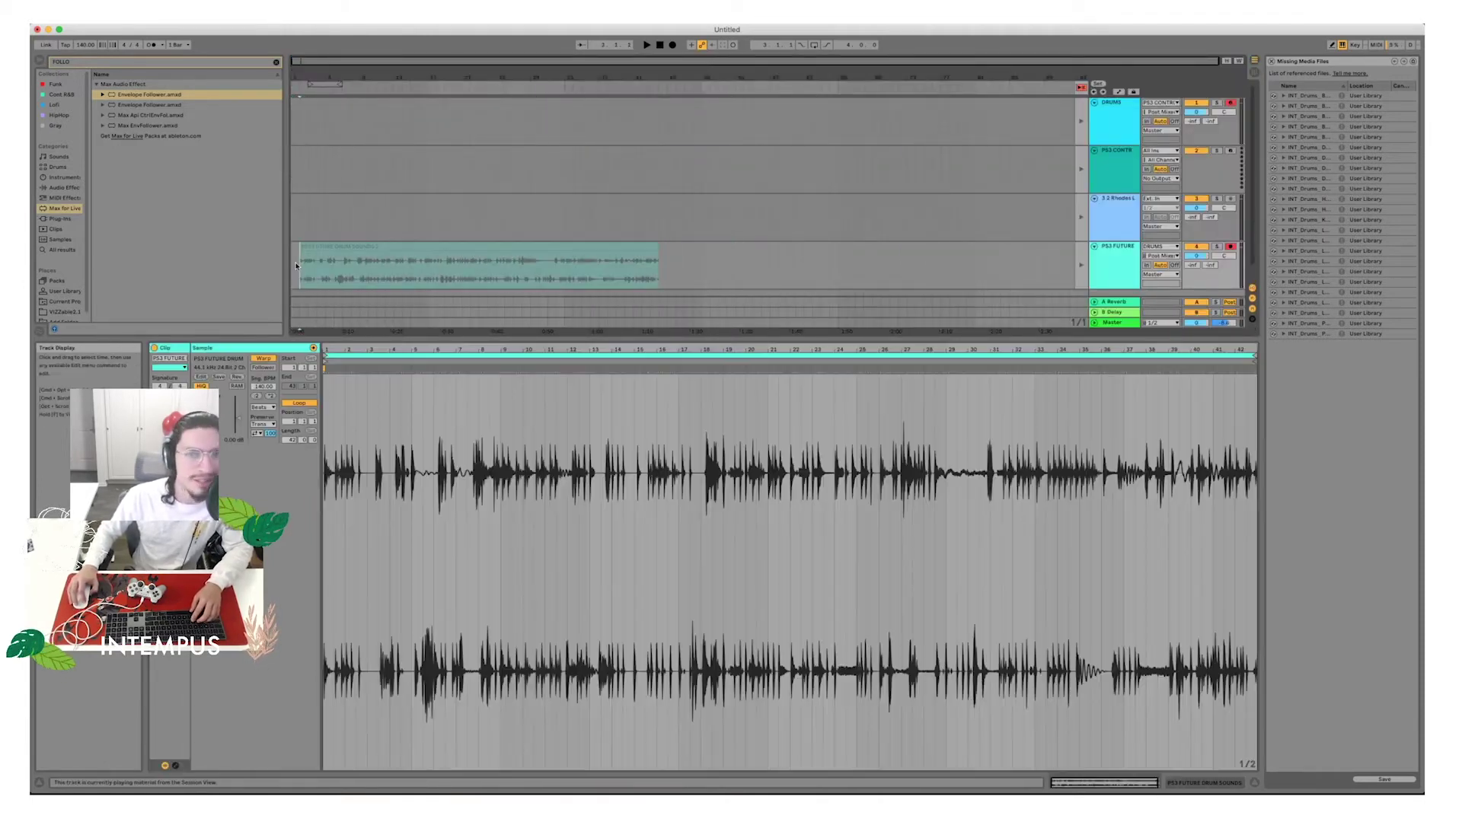
pyautogui.click(301, 272)
pyautogui.press('z')
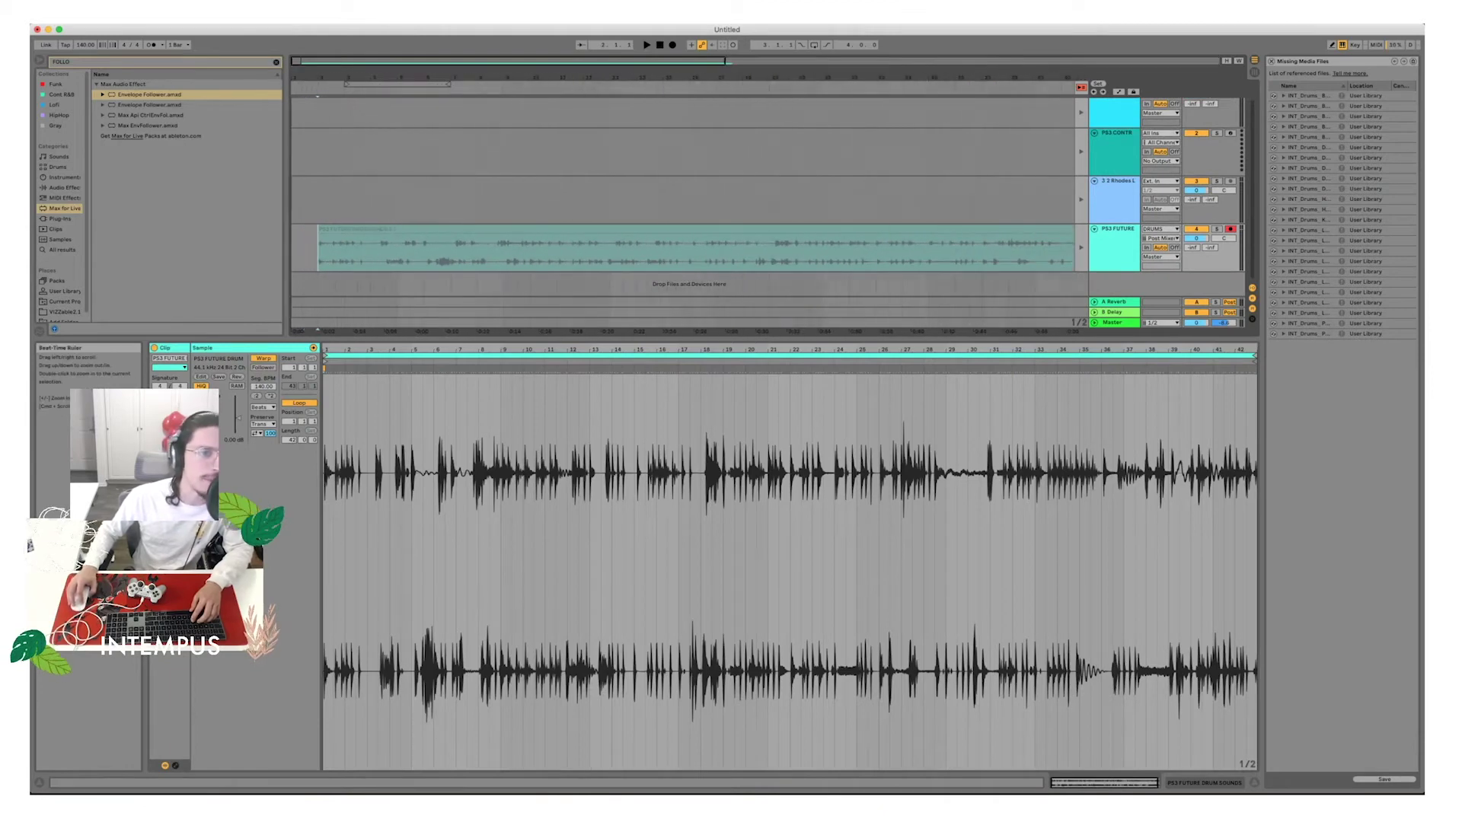
pyautogui.moveTo(379, 228); pyautogui.dragTo(352, 230)
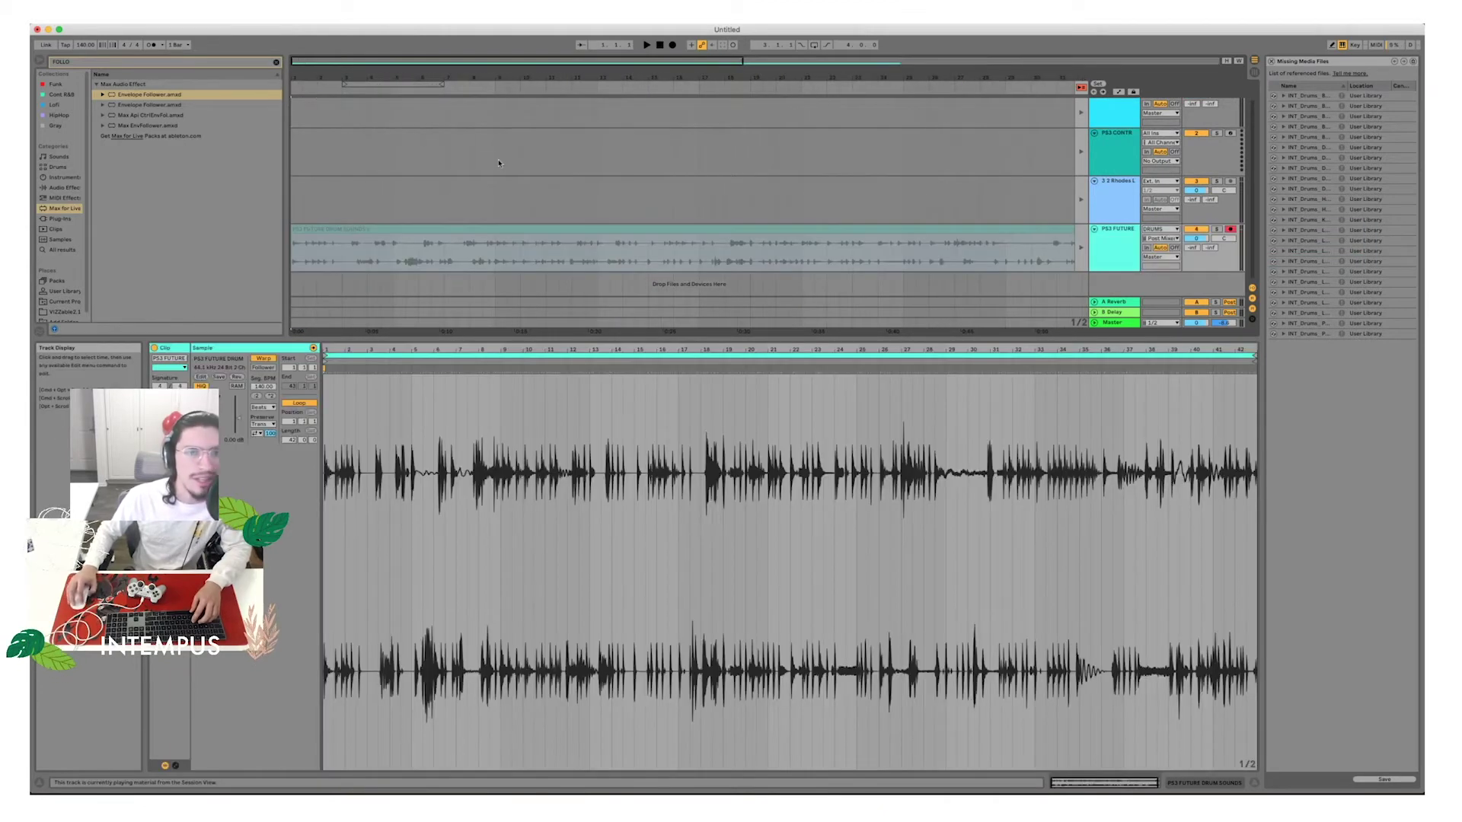
# Make the PS3 FUTURE DRUM SOUNDS track taller, return its playback to the arrangement and solo it.
pyautogui.moveTo(1114, 271); pyautogui.dragTo(1115, 355)
pyautogui.scroll(-3, 680, 171)
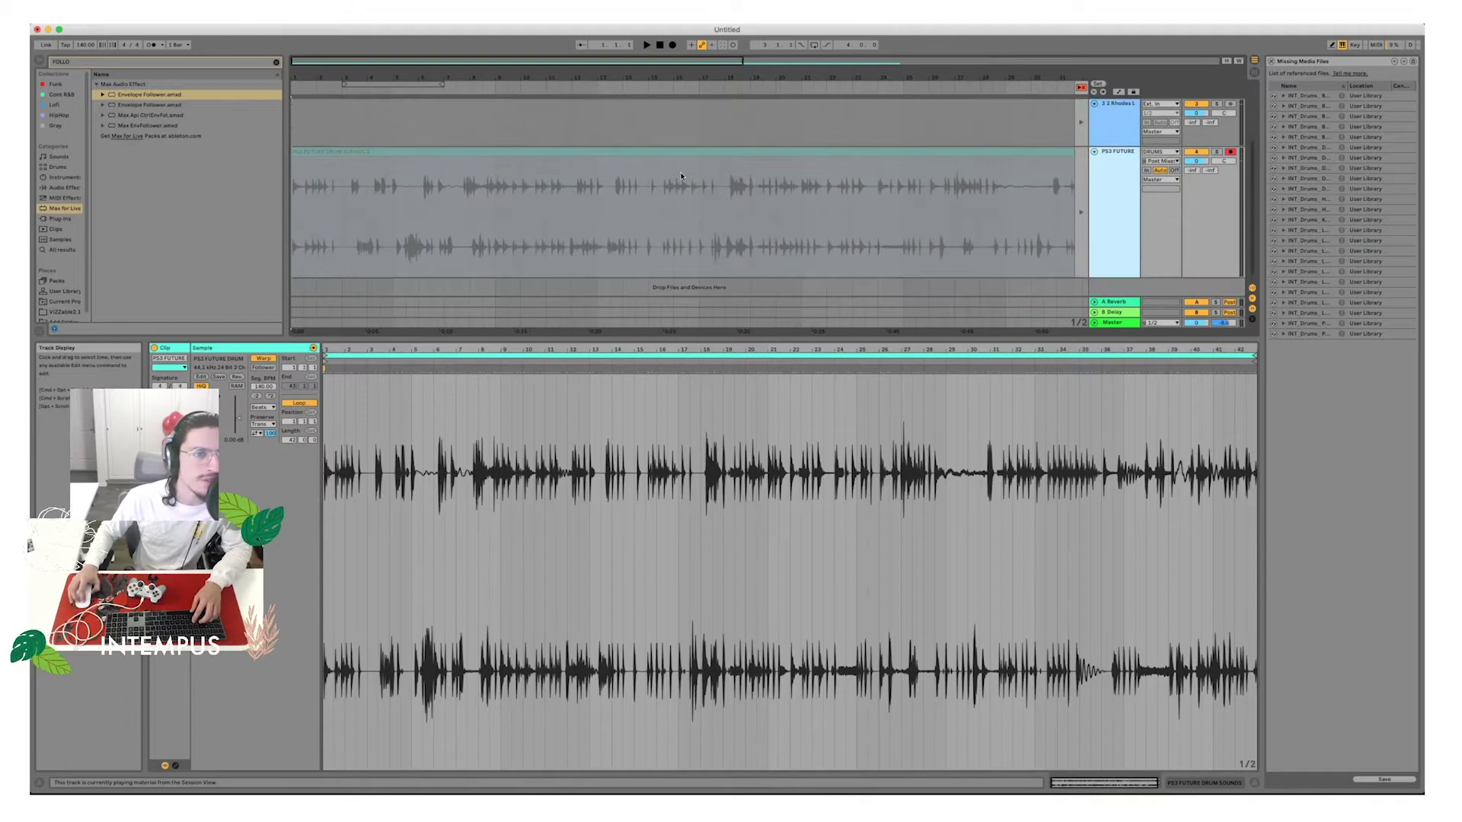
pyautogui.click(624, 153)
pyautogui.scroll(3, 623, 153)
pyautogui.click(1216, 146)
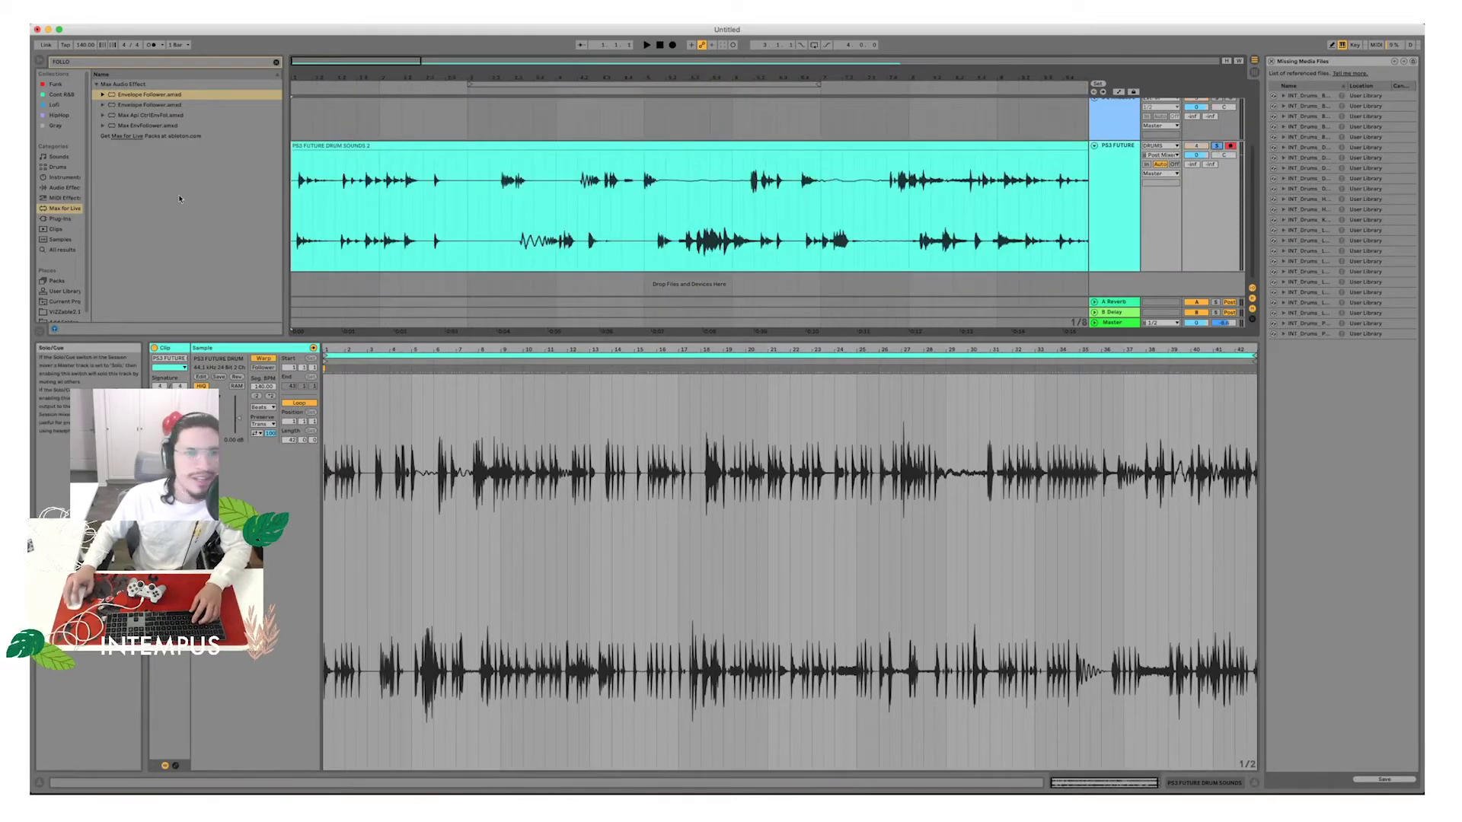
# Add a Utility audio effect to the PS3 FUTURE DRUM SOUNDS track.
pyautogui.moveTo(304, 74); pyautogui.dragTo(329, 131)
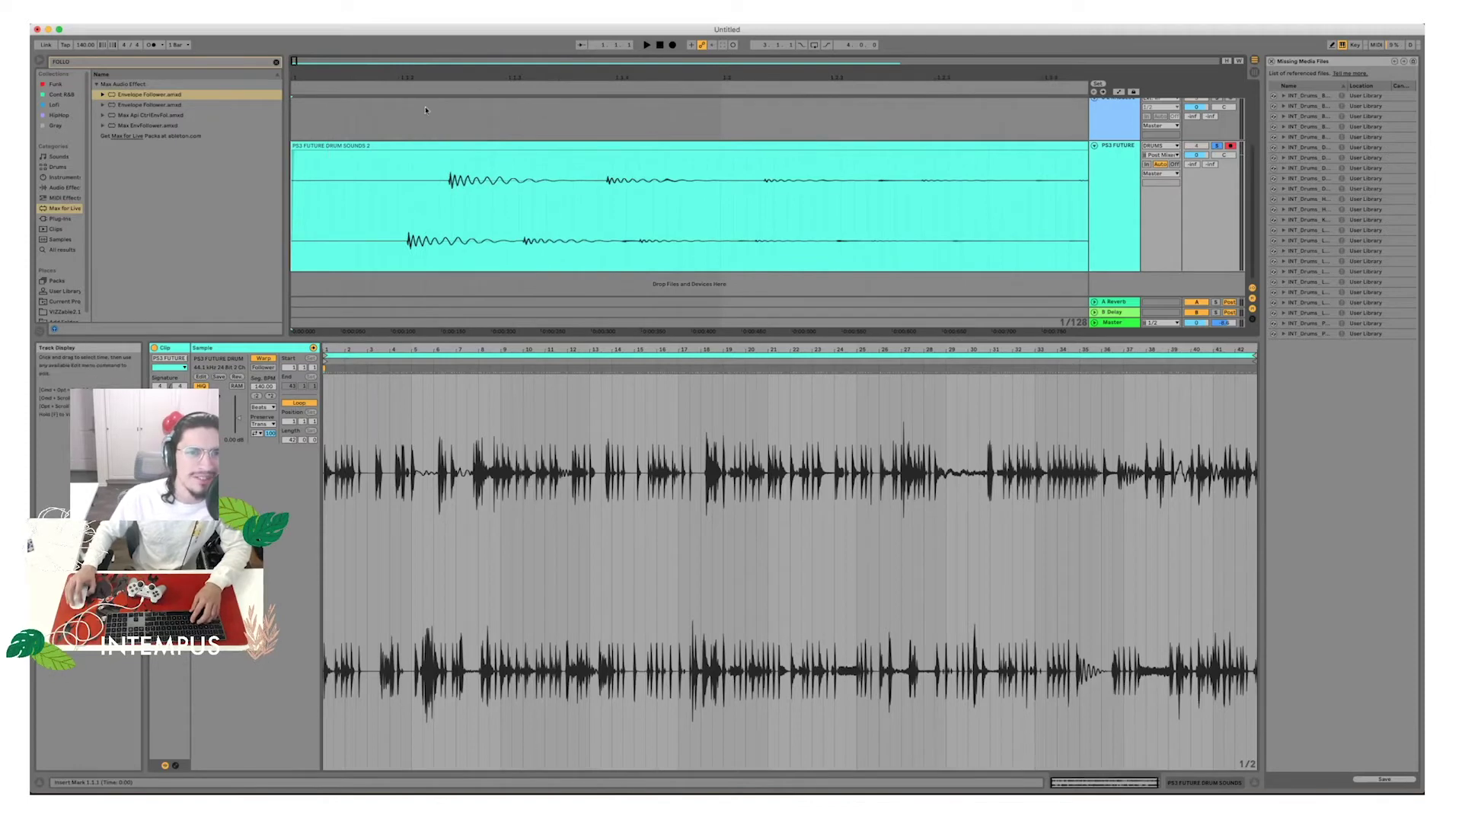
pyautogui.moveTo(426, 76); pyautogui.dragTo(313, 31)
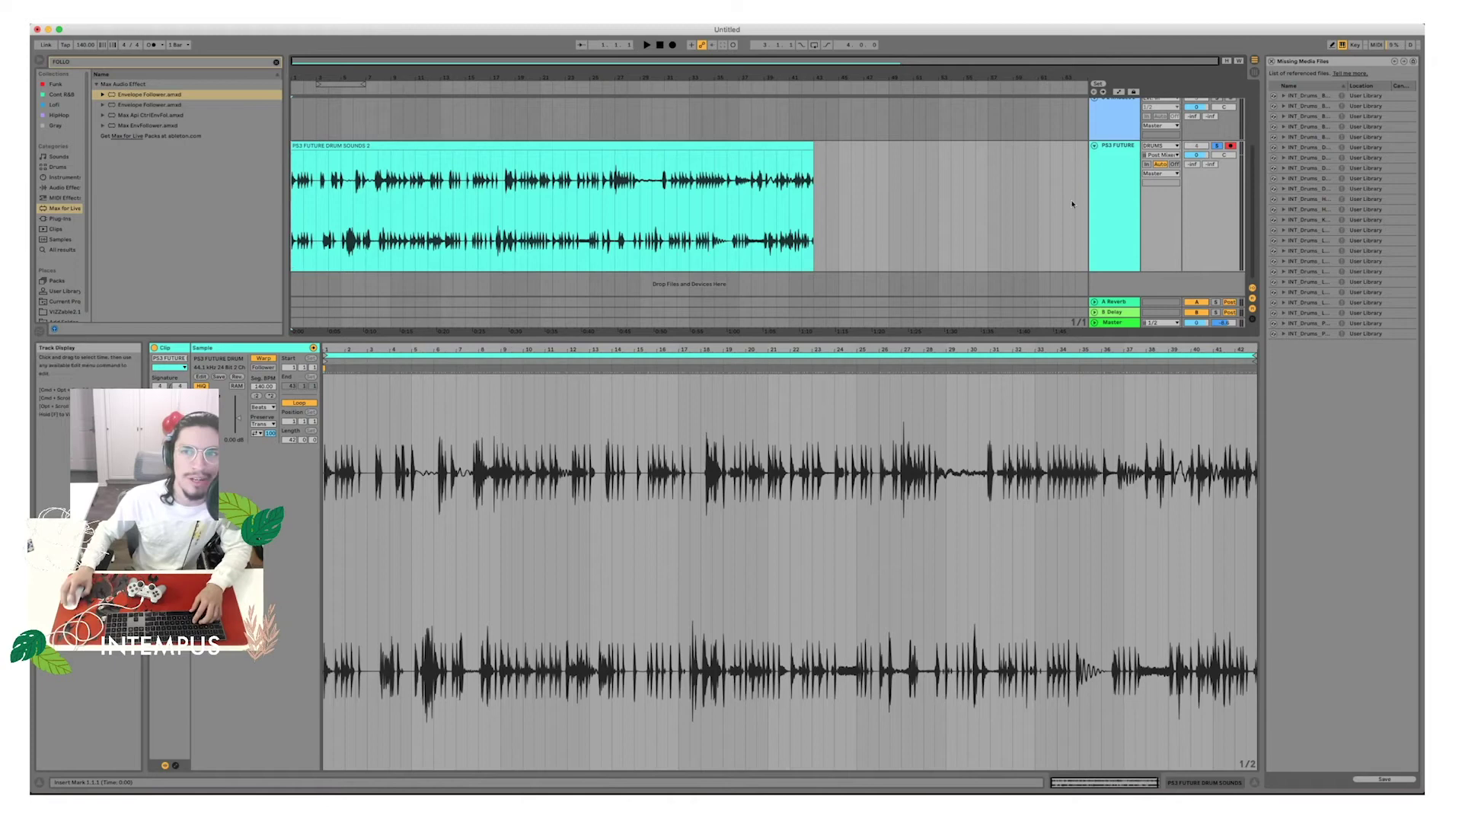
pyautogui.click(1110, 191)
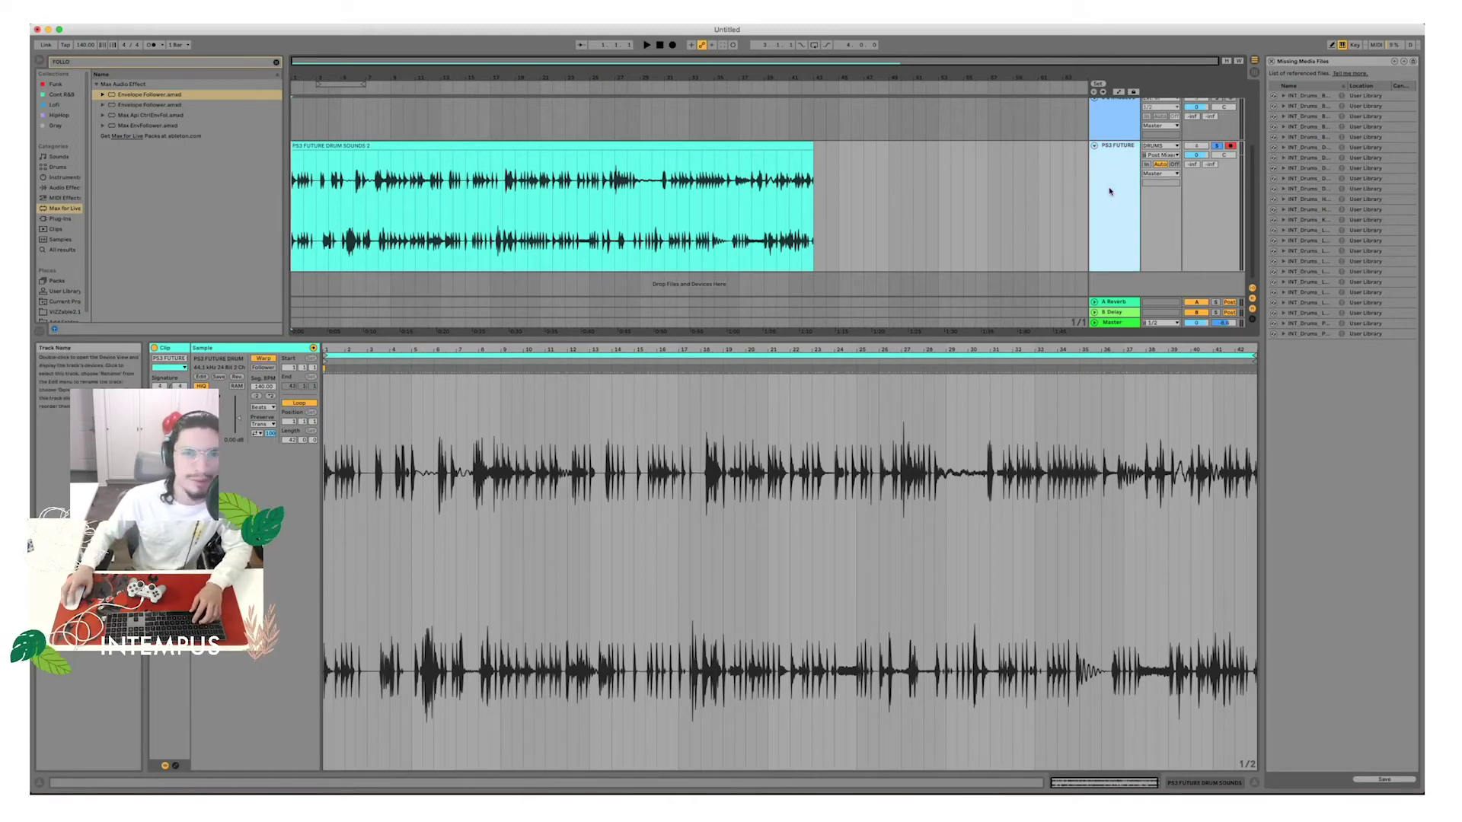
pyautogui.click(276, 62)
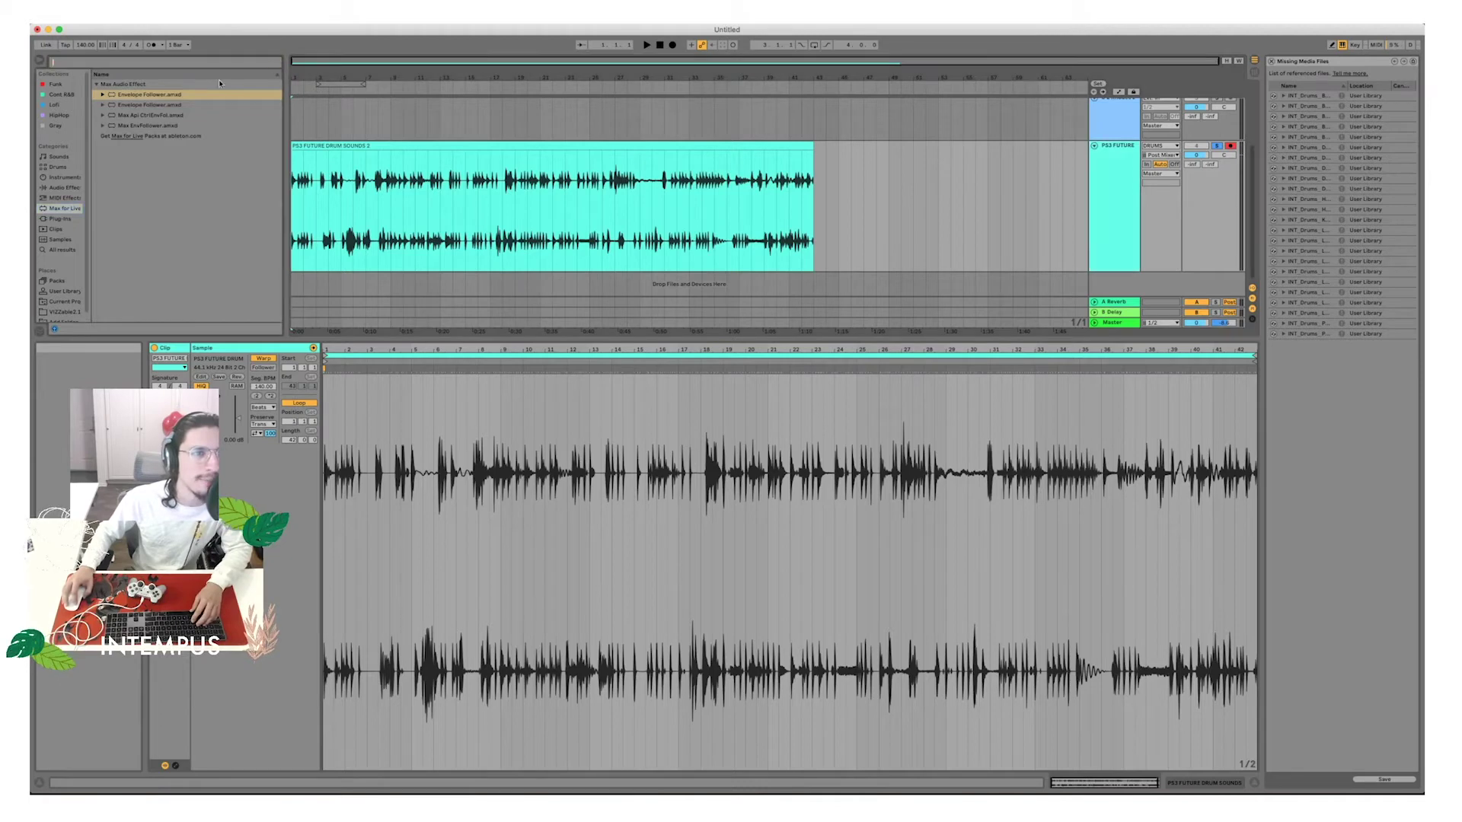
pyautogui.click(65, 187)
pyautogui.scroll(-5, 121, 275)
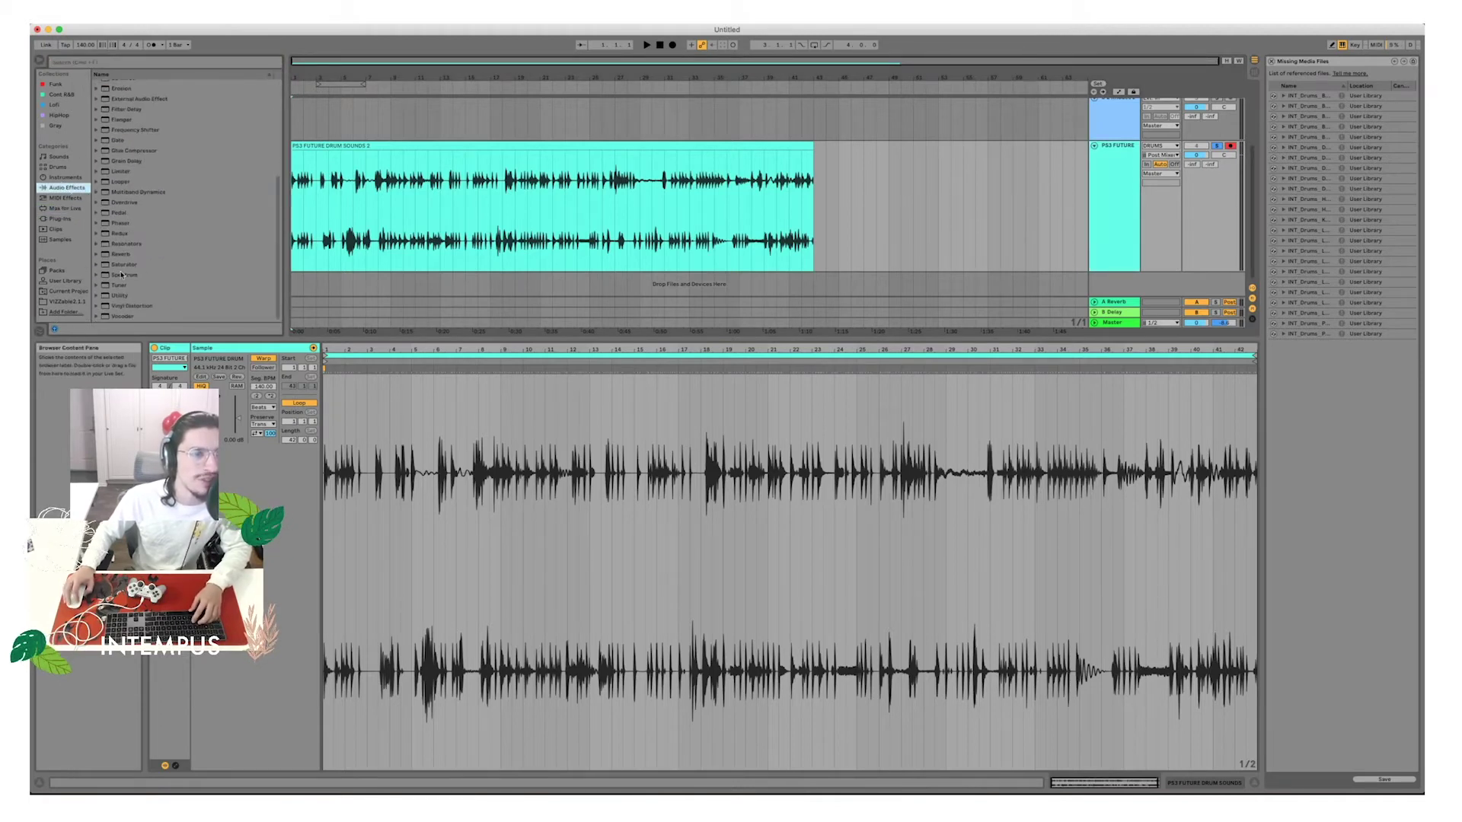
pyautogui.doubleClick(119, 295)
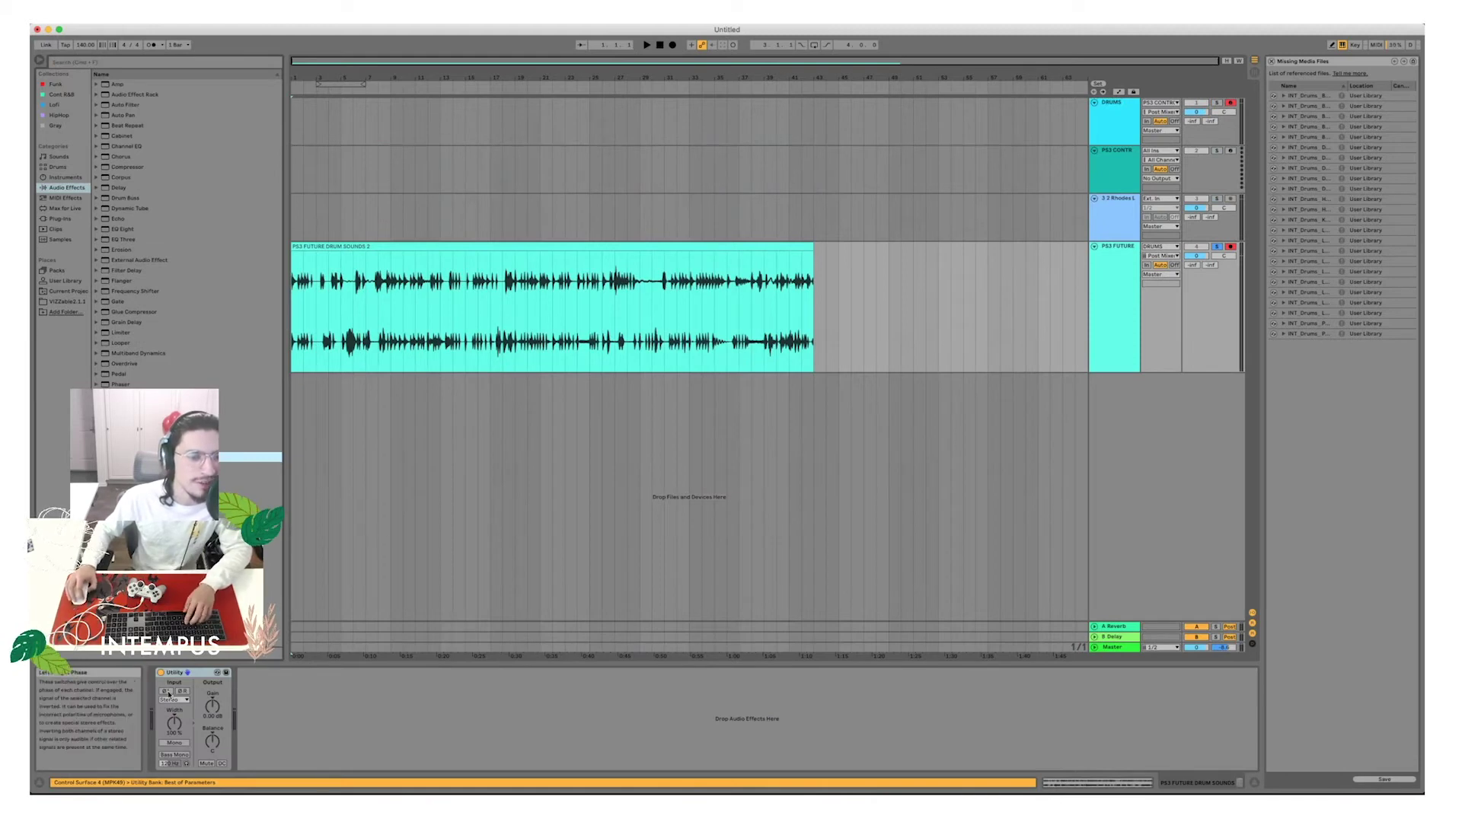
# Set the Utility effect's channel mode to Left on the PS3 FUTURE DRUM SOUNDS track.
pyautogui.click(183, 701)
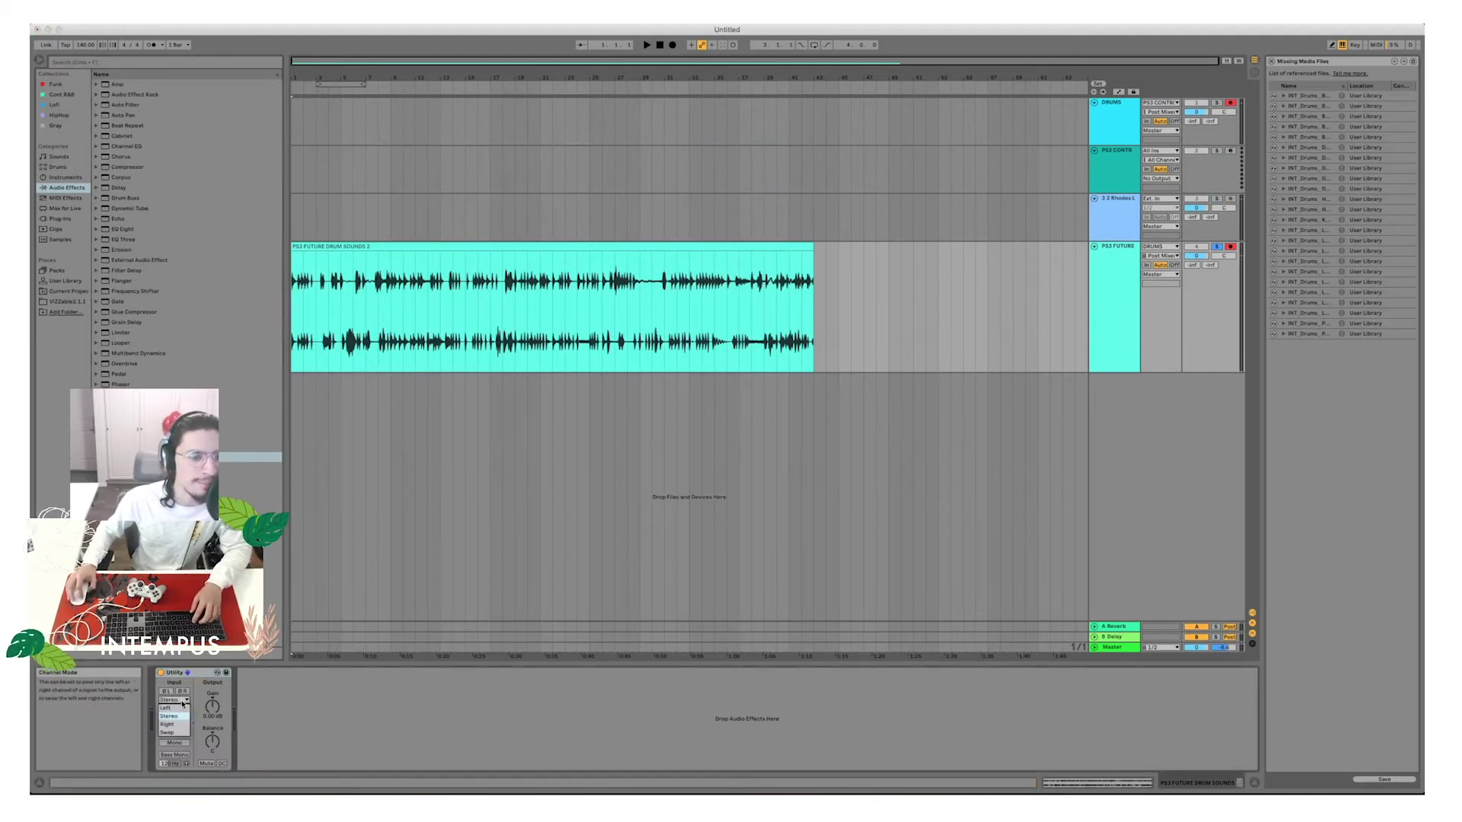
pyautogui.click(169, 709)
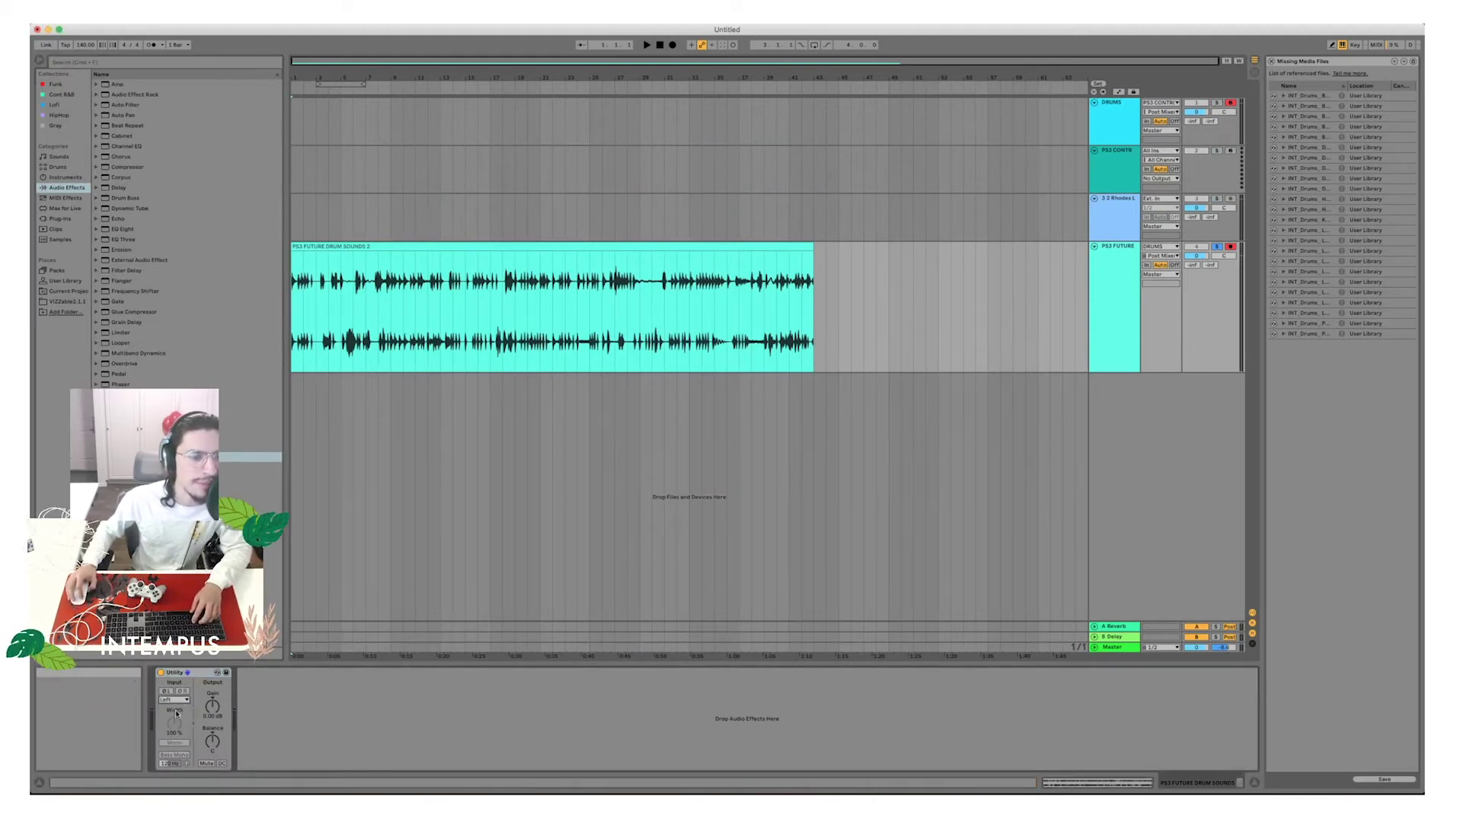
pyautogui.click(190, 671)
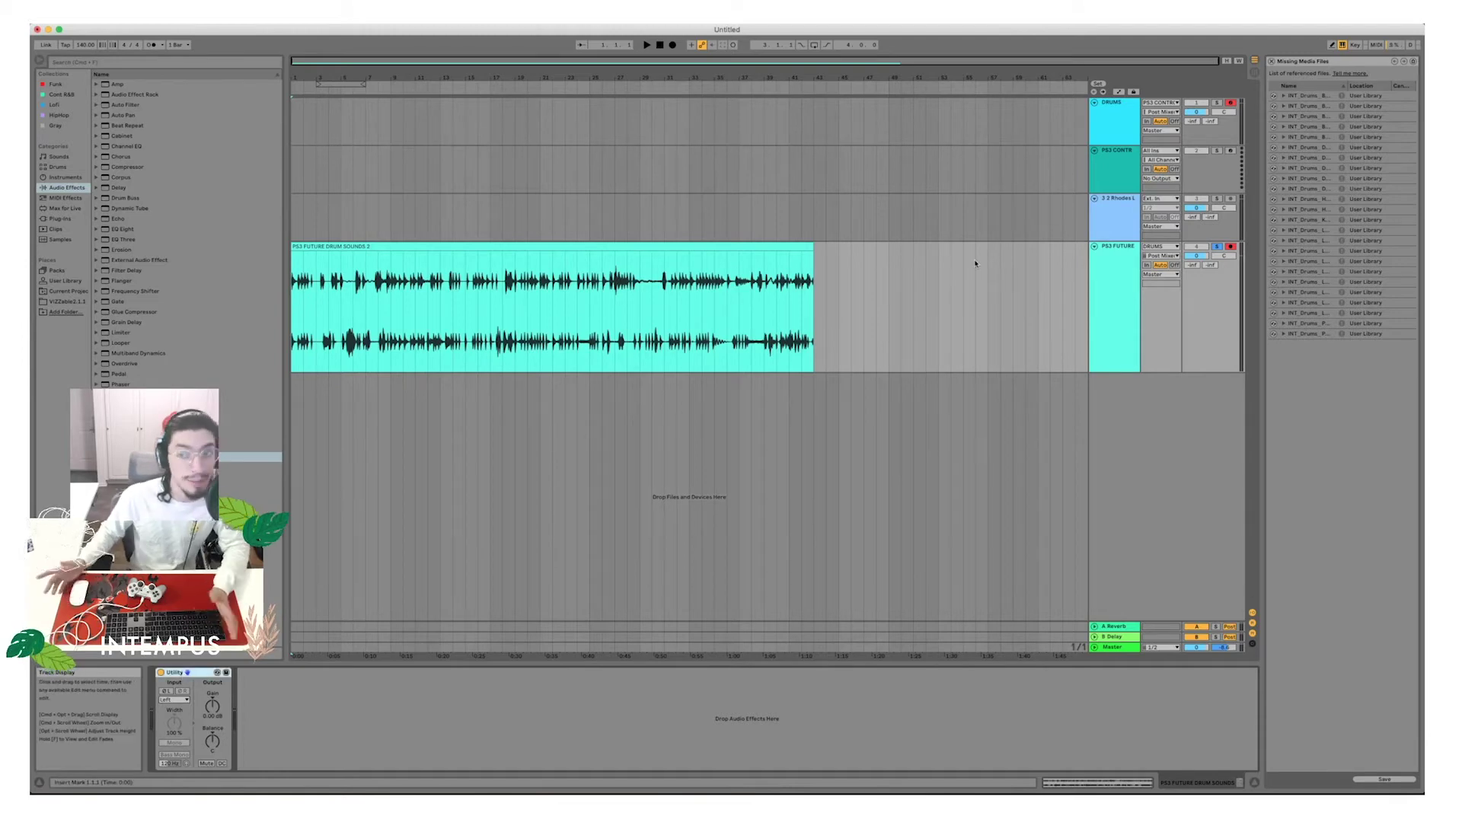
# Play the recording while comparing the Utility's Right and Stereo channel modes, and return the mode to Left.
pyautogui.press('space')
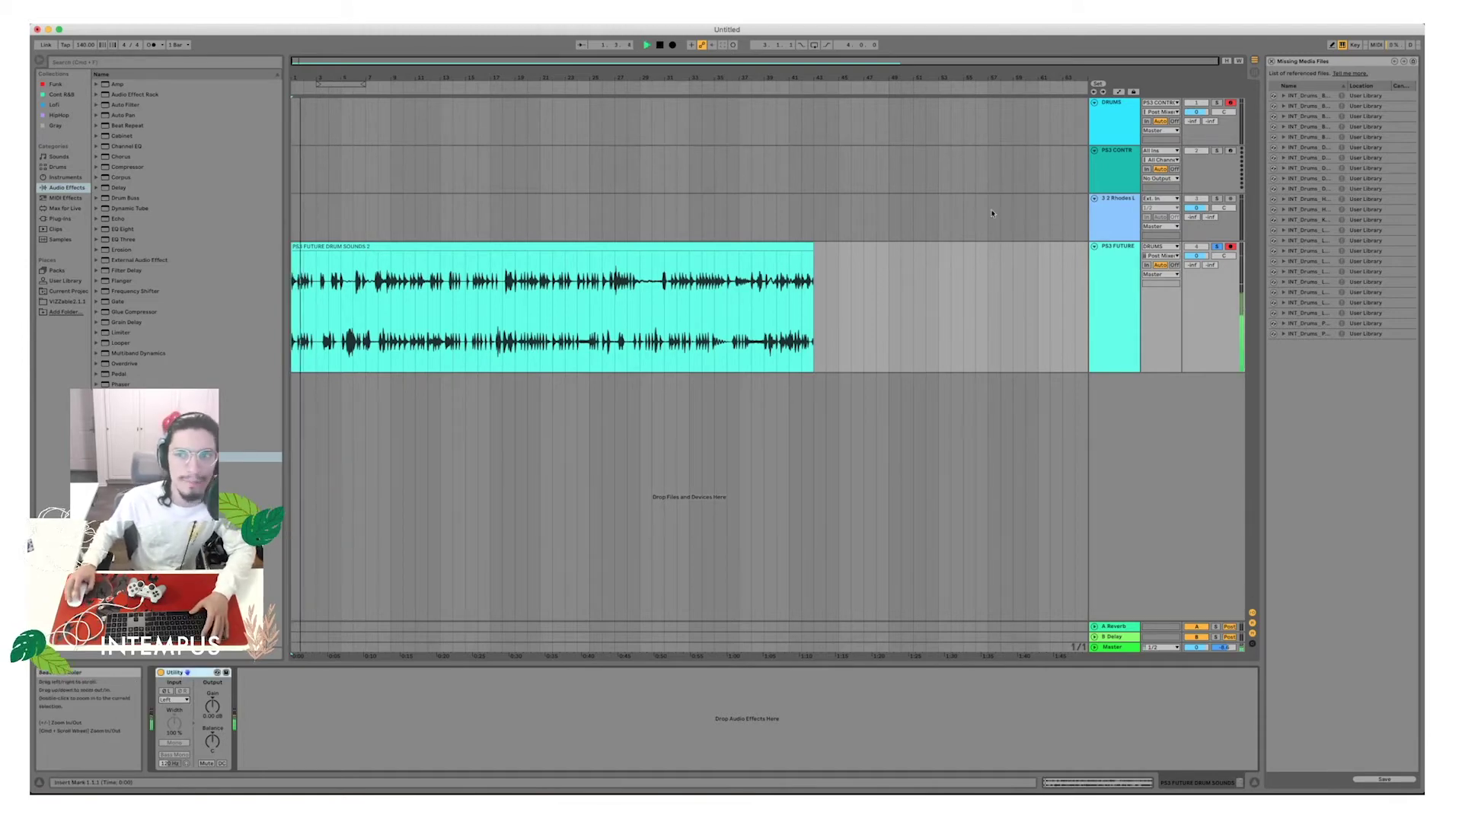
pyautogui.click(174, 700)
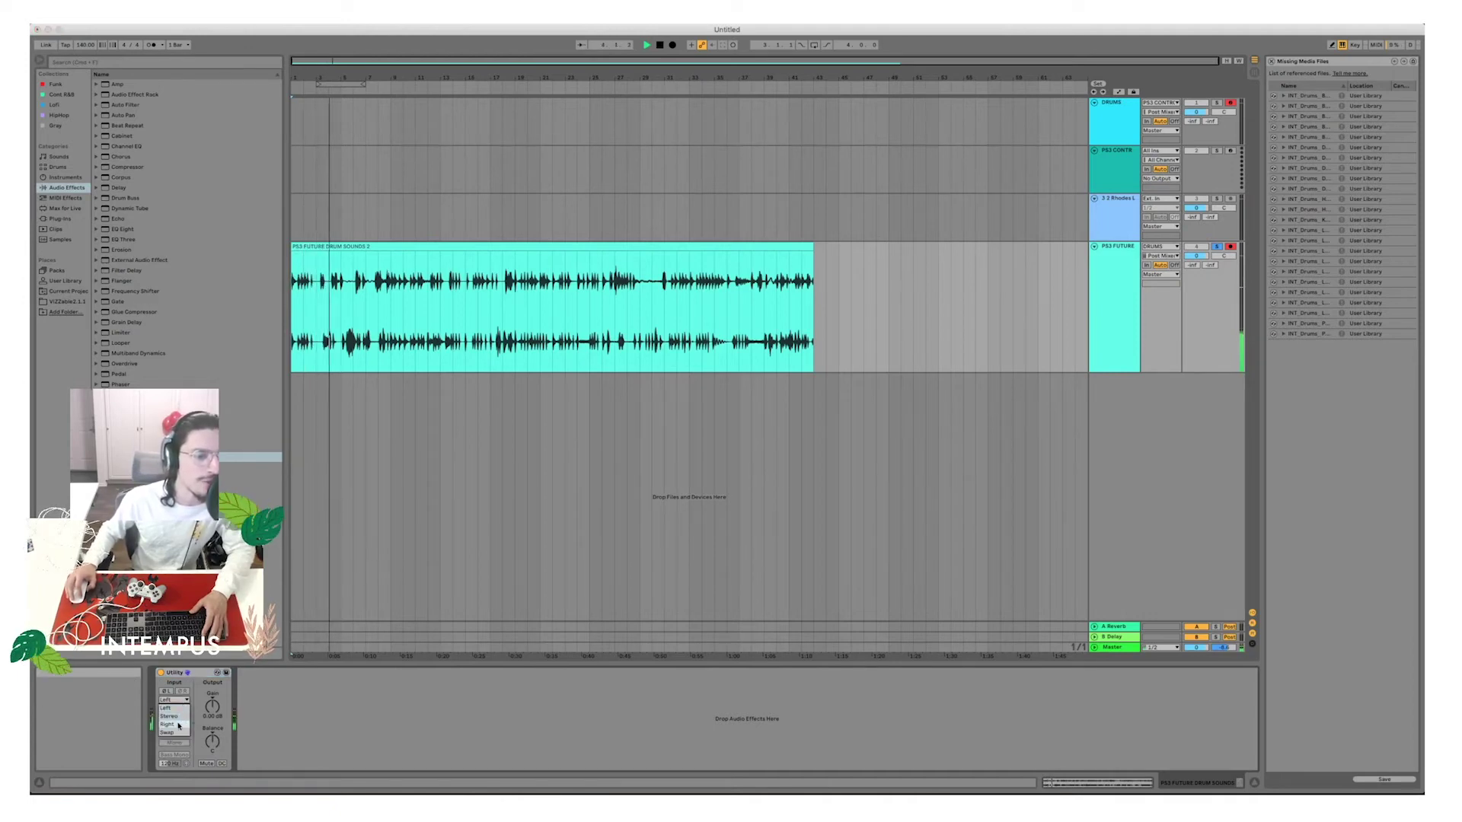
pyautogui.click(178, 726)
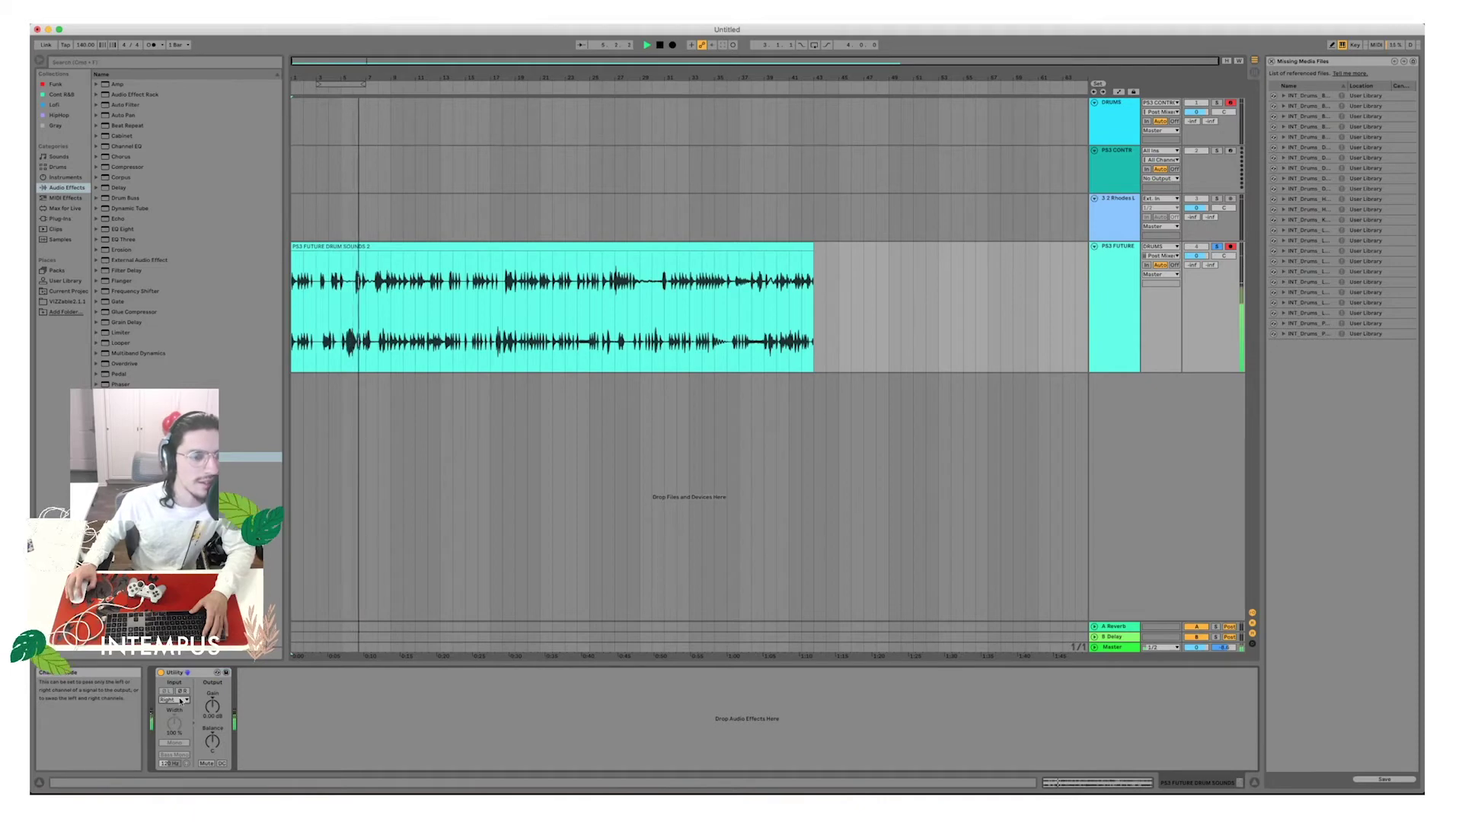
pyautogui.click(181, 700)
pyautogui.click(179, 690)
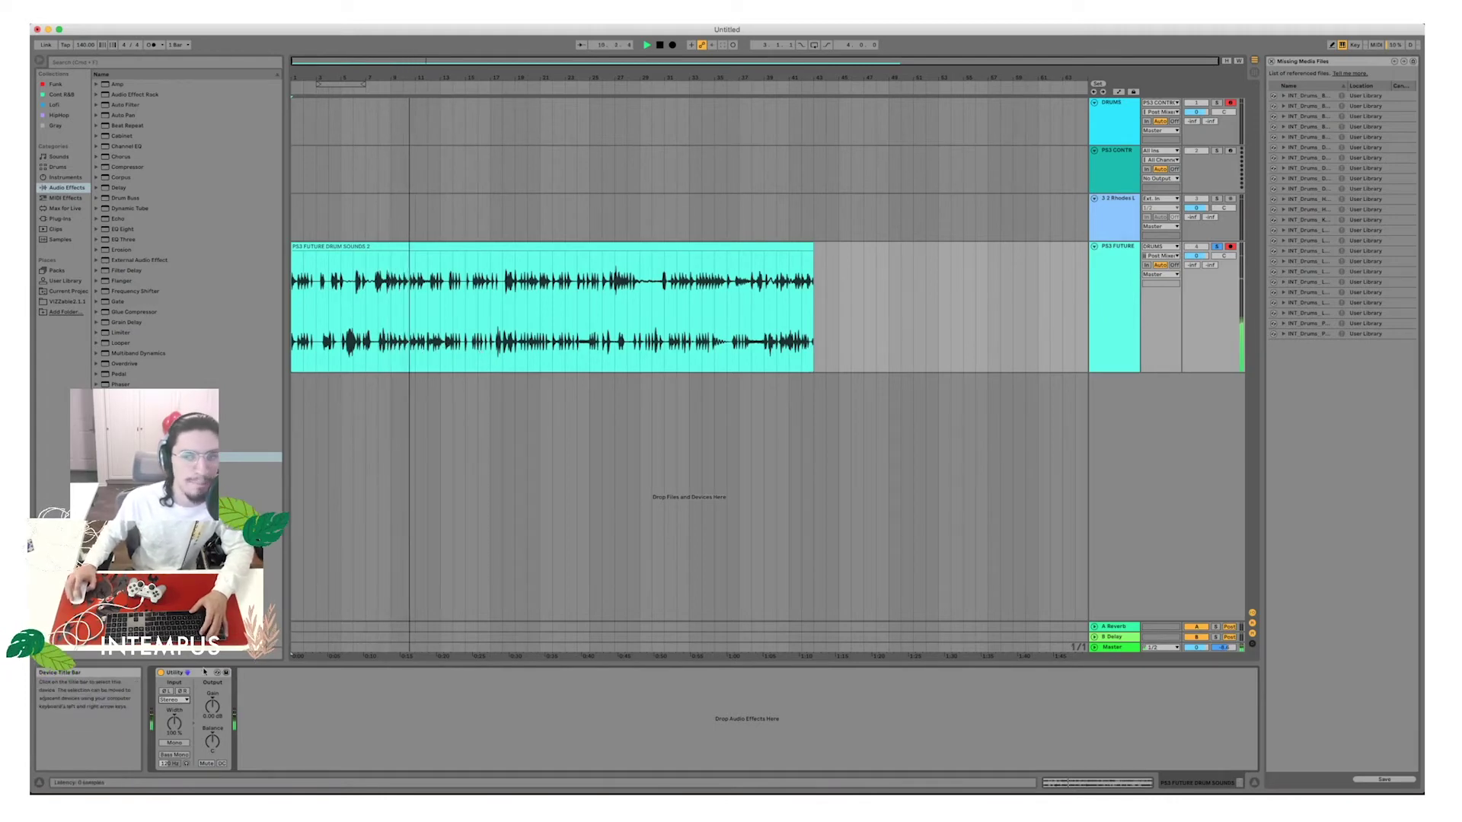
pyautogui.click(175, 700)
pyautogui.click(178, 712)
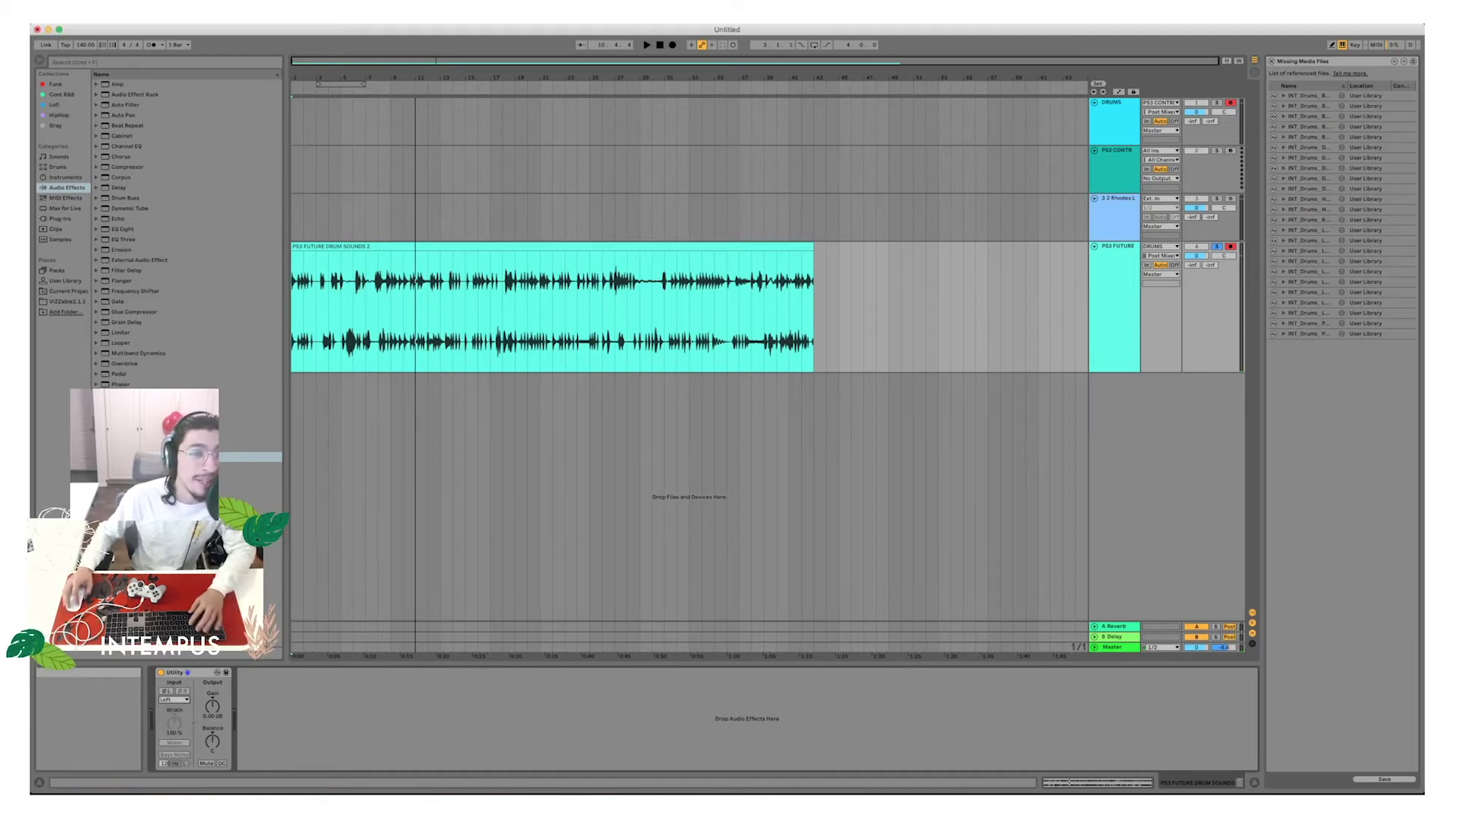
# Split the recorded drum clip just before the last hit of the opening double-hit group and again before the following short hit.
pyautogui.moveTo(292, 72); pyautogui.dragTo(302, 152)
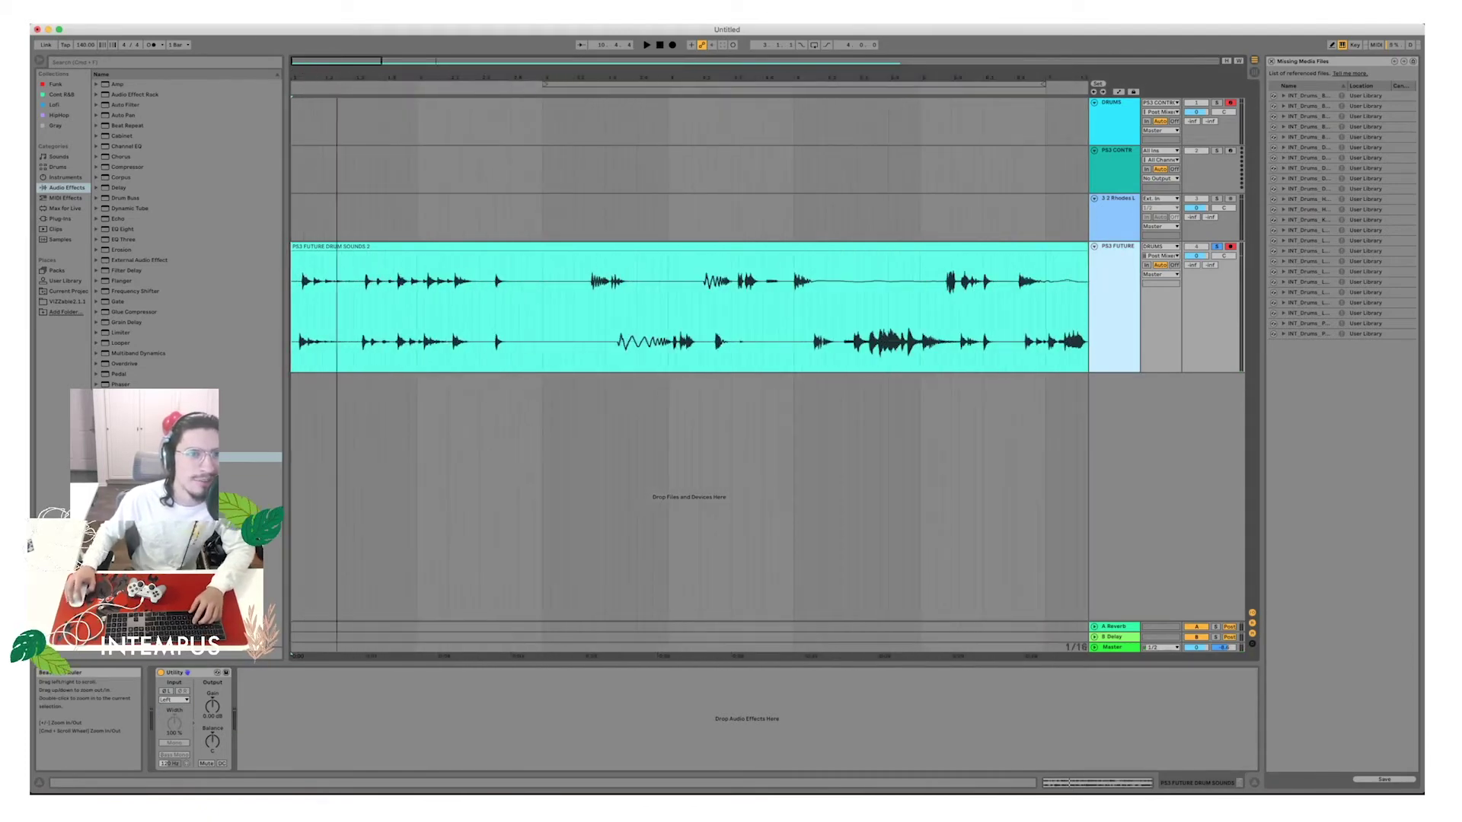
pyautogui.moveTo(311, 74); pyautogui.dragTo(341, 49)
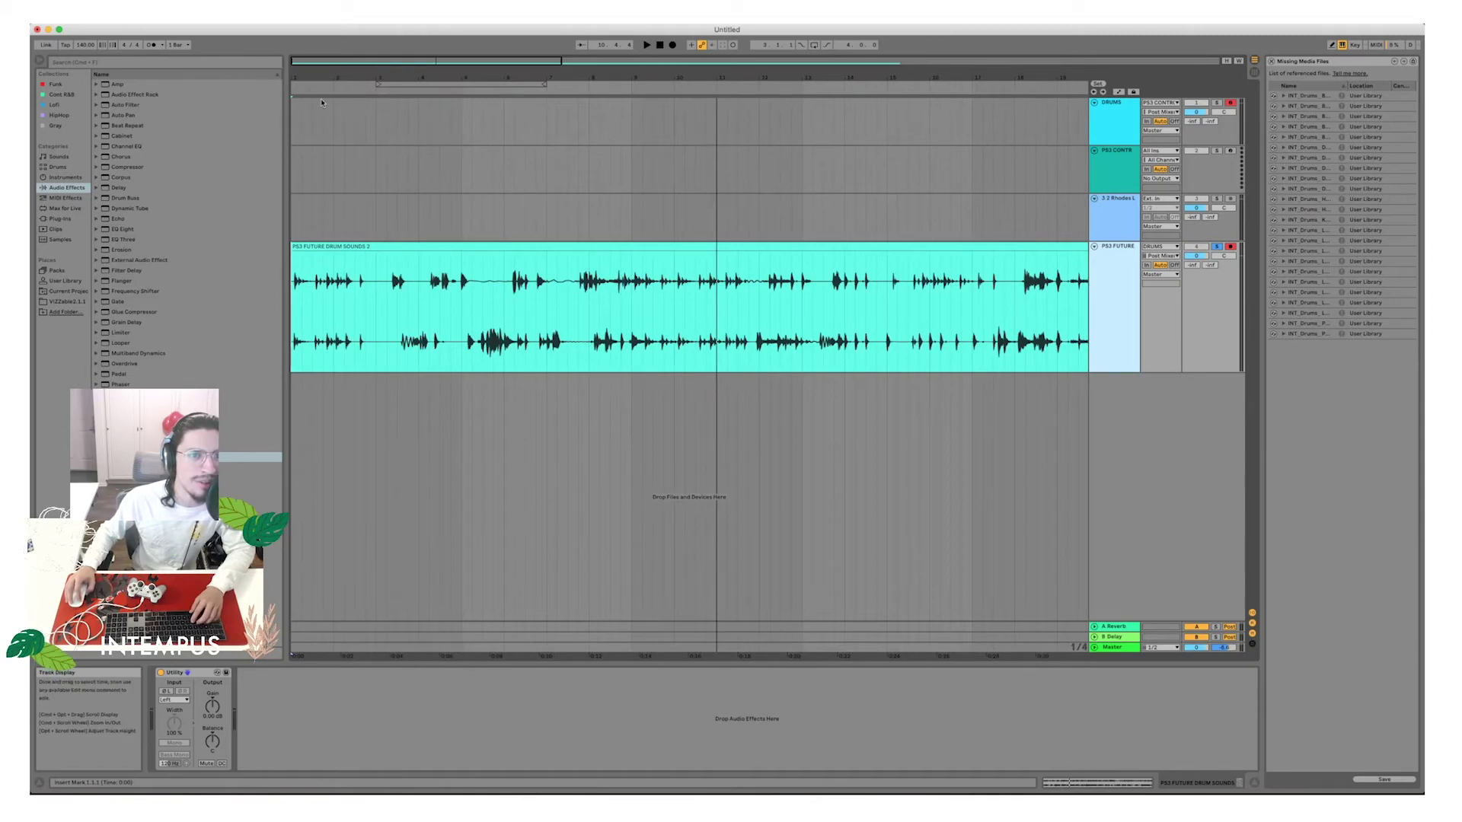
pyautogui.press('+')
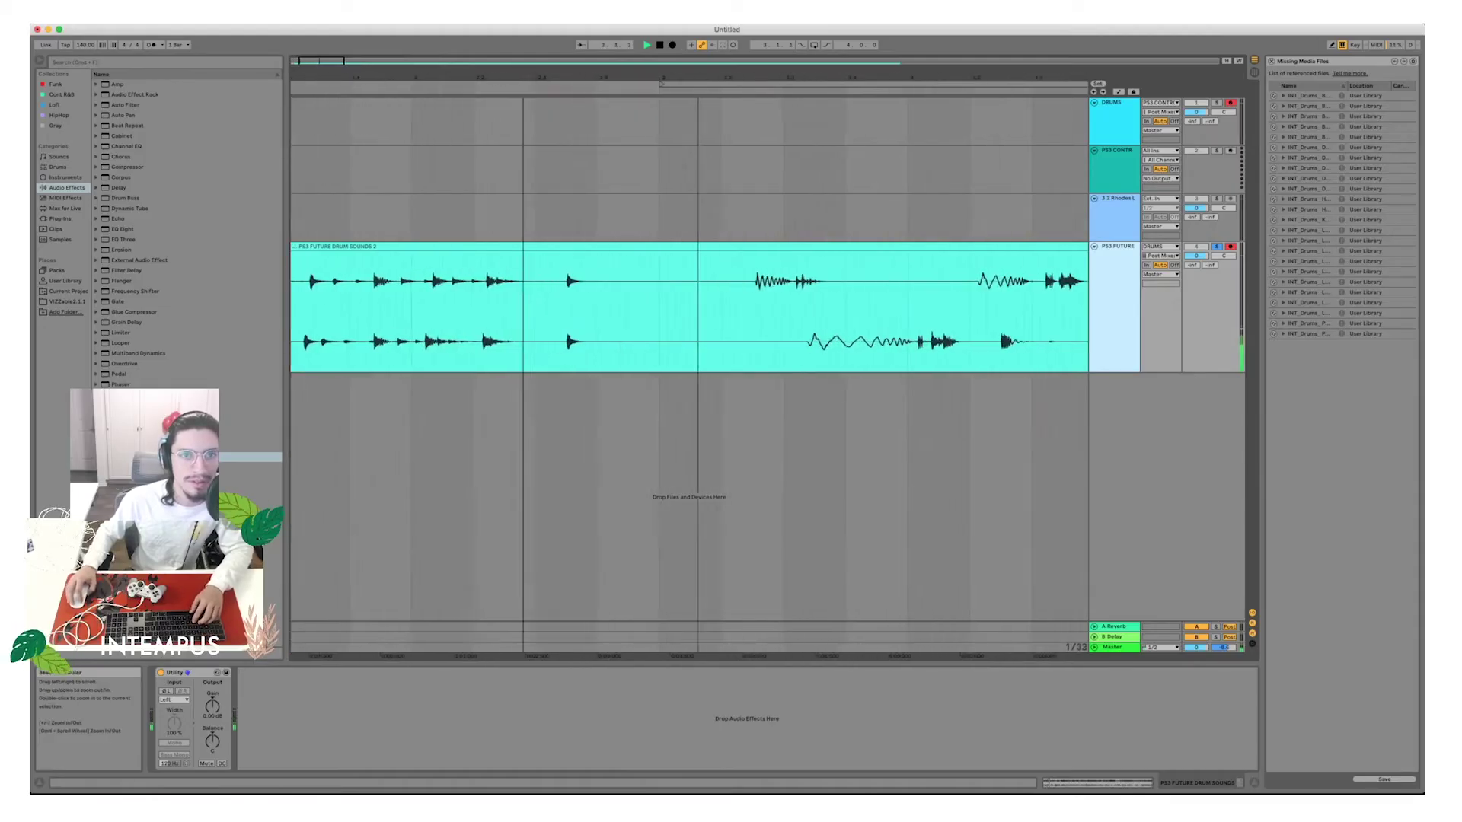
pyautogui.press('space')
pyautogui.moveTo(496, 76); pyautogui.dragTo(496, 153)
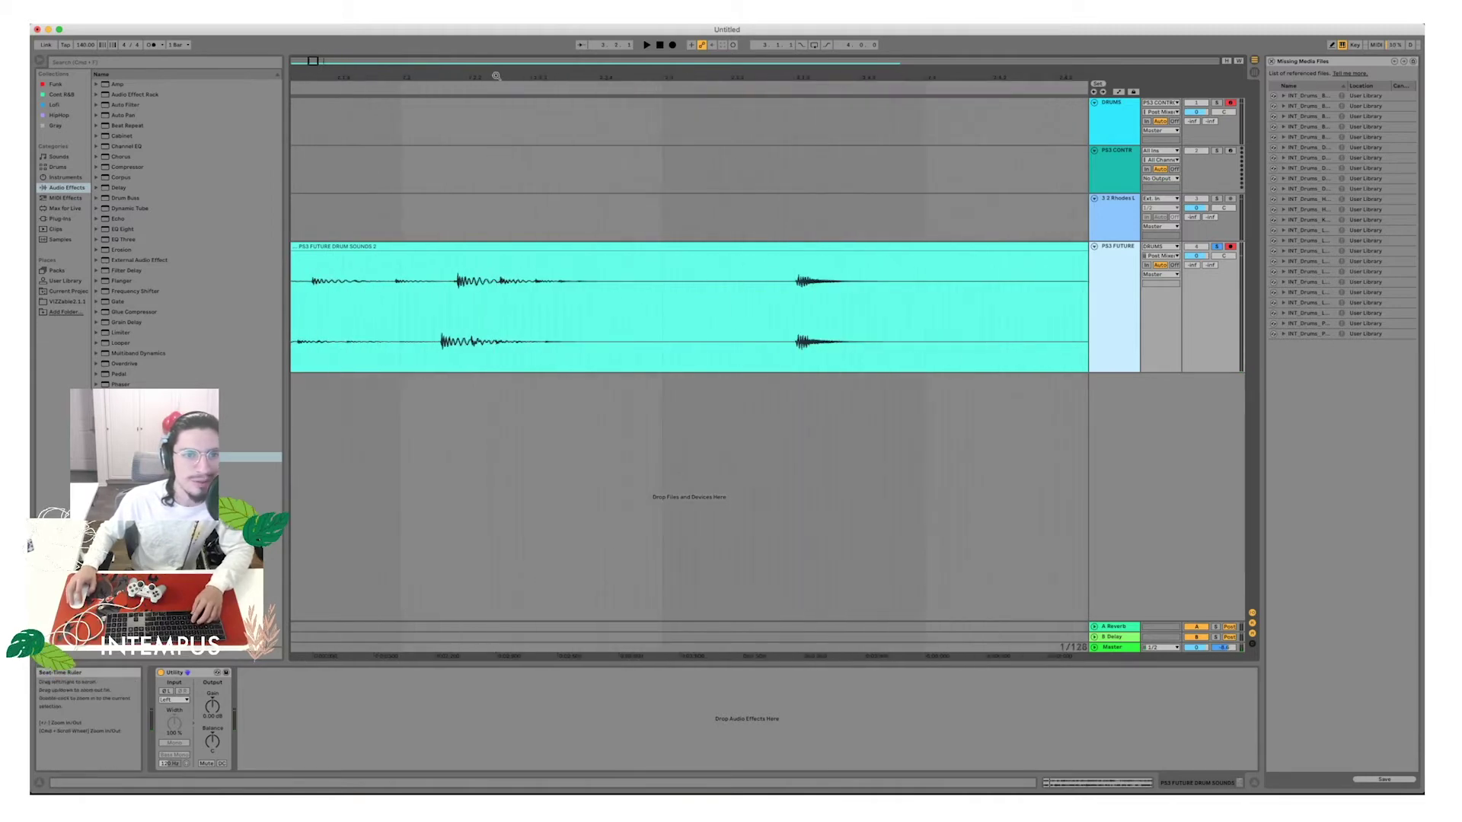
pyautogui.click(450, 294)
pyautogui.press('space')
pyautogui.press('super+e')
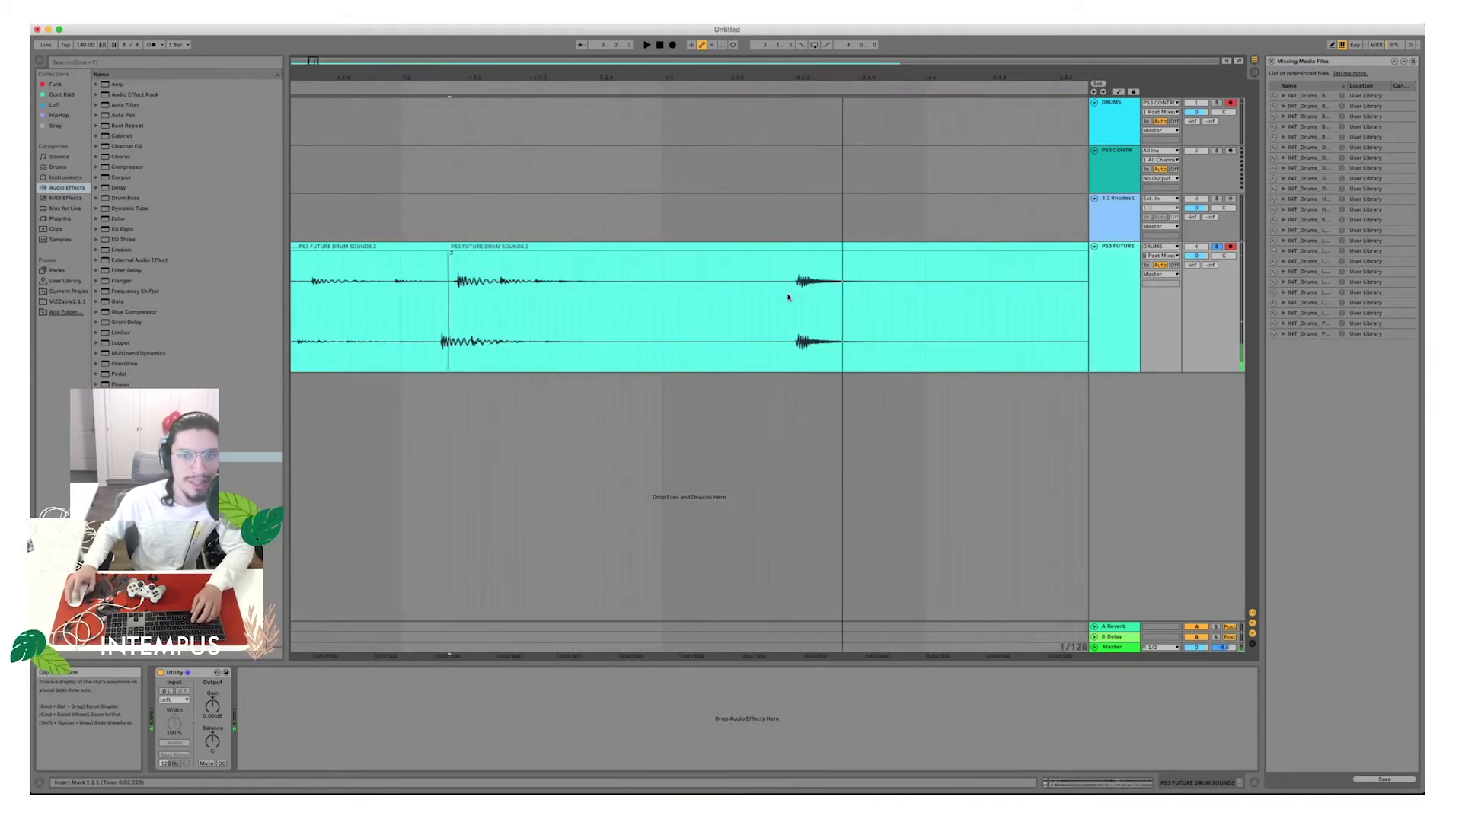
pyautogui.click(788, 297)
pyautogui.press('super+e')
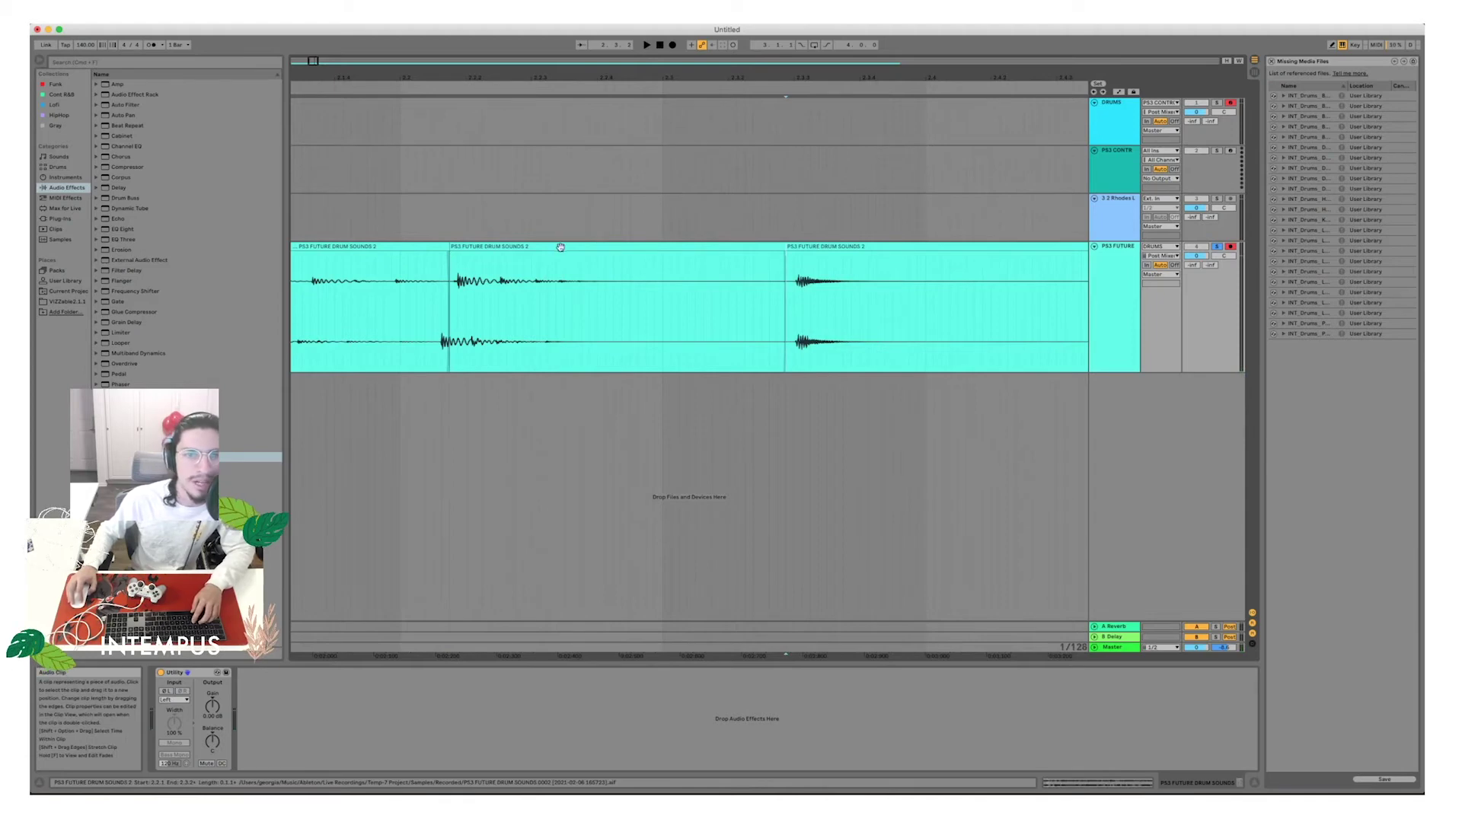
# Add an audio track named SOUNDS above the PS3 FUTURE track and move the isolated slice onto it.
pyautogui.click(1114, 255)
pyautogui.press('super+t')
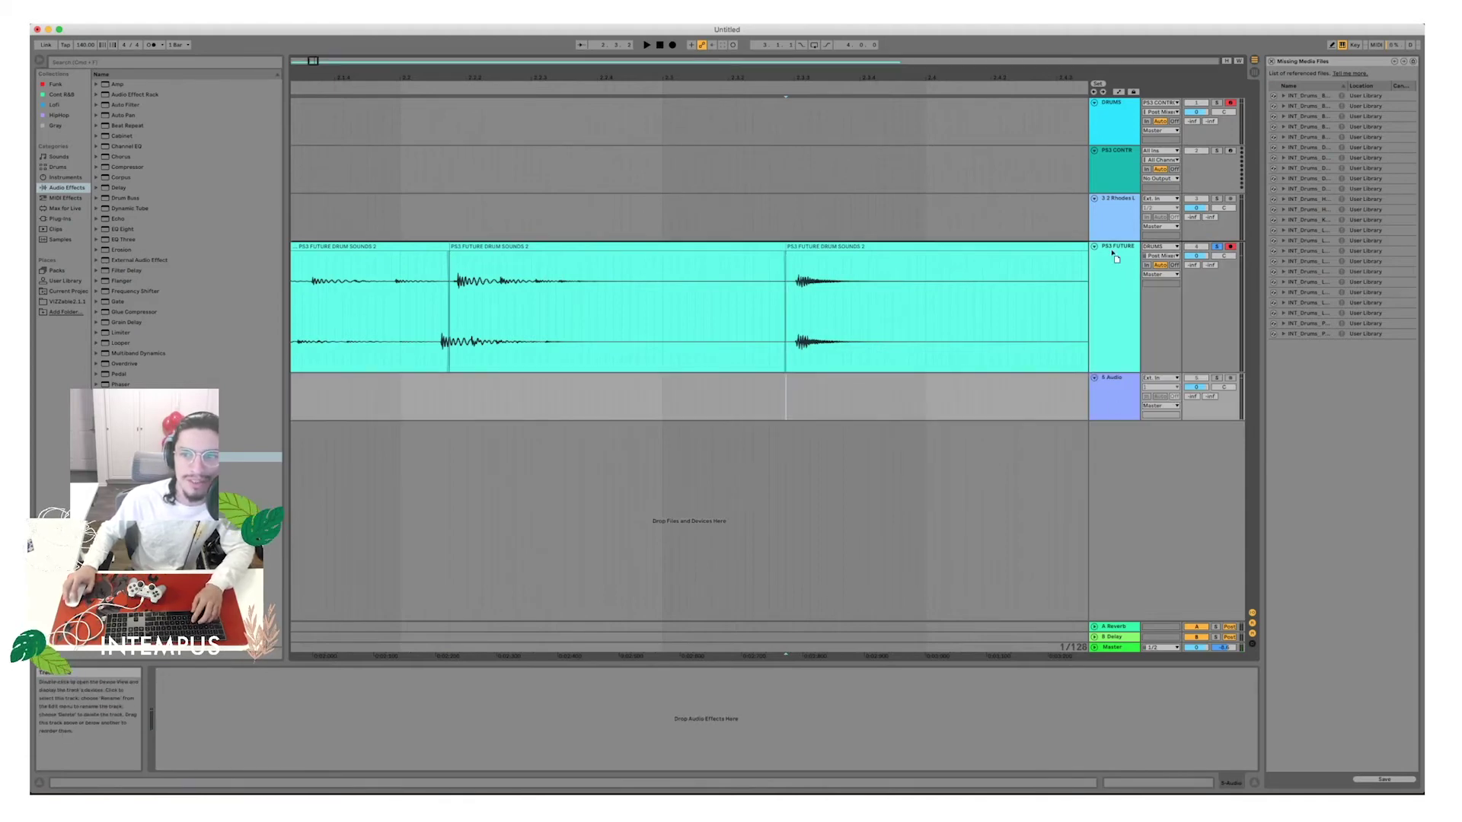
pyautogui.moveTo(1111, 252); pyautogui.dragTo(1113, 255)
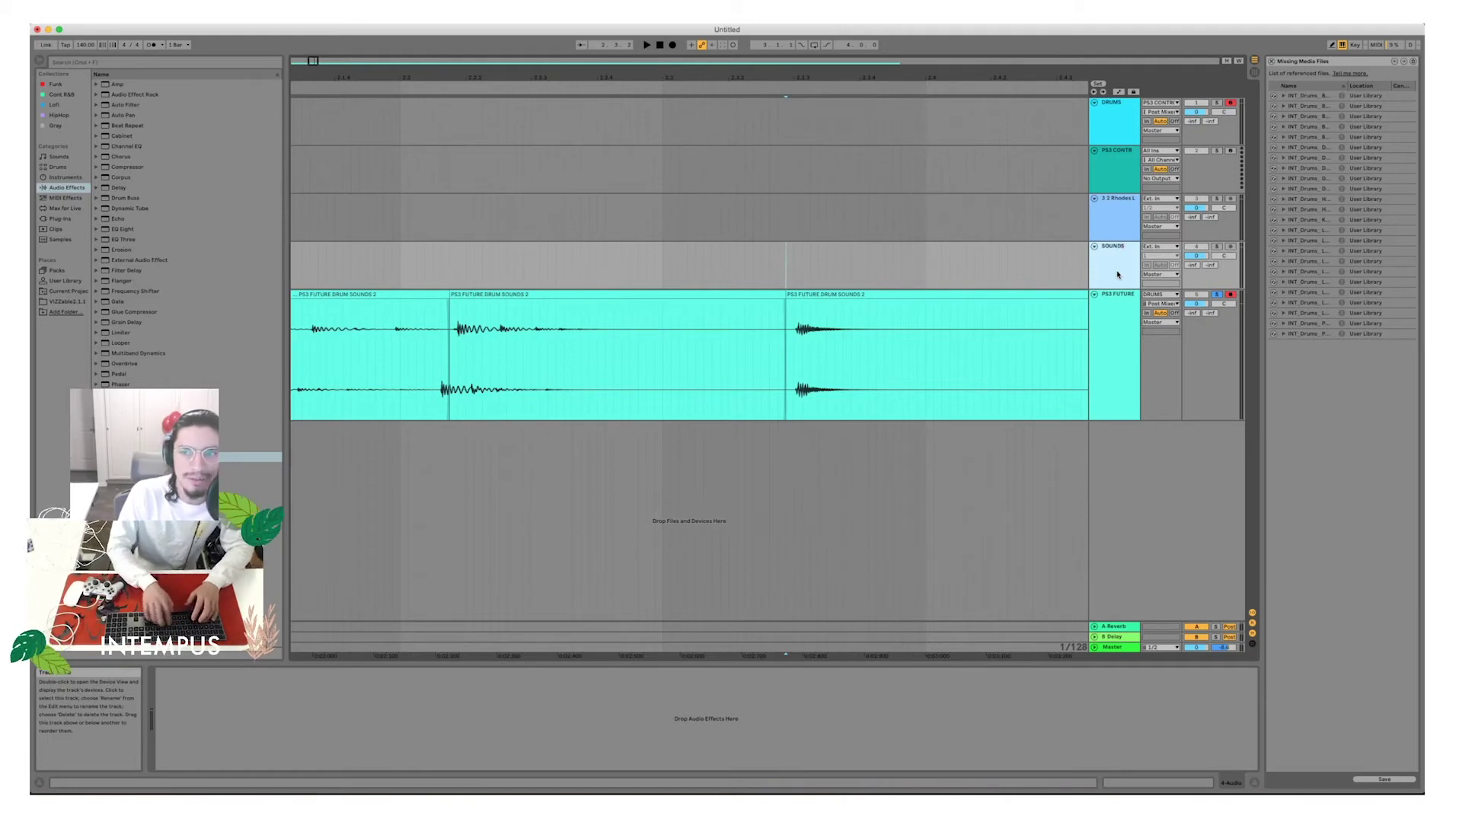
pyautogui.hscroll(1, 1037, 265)
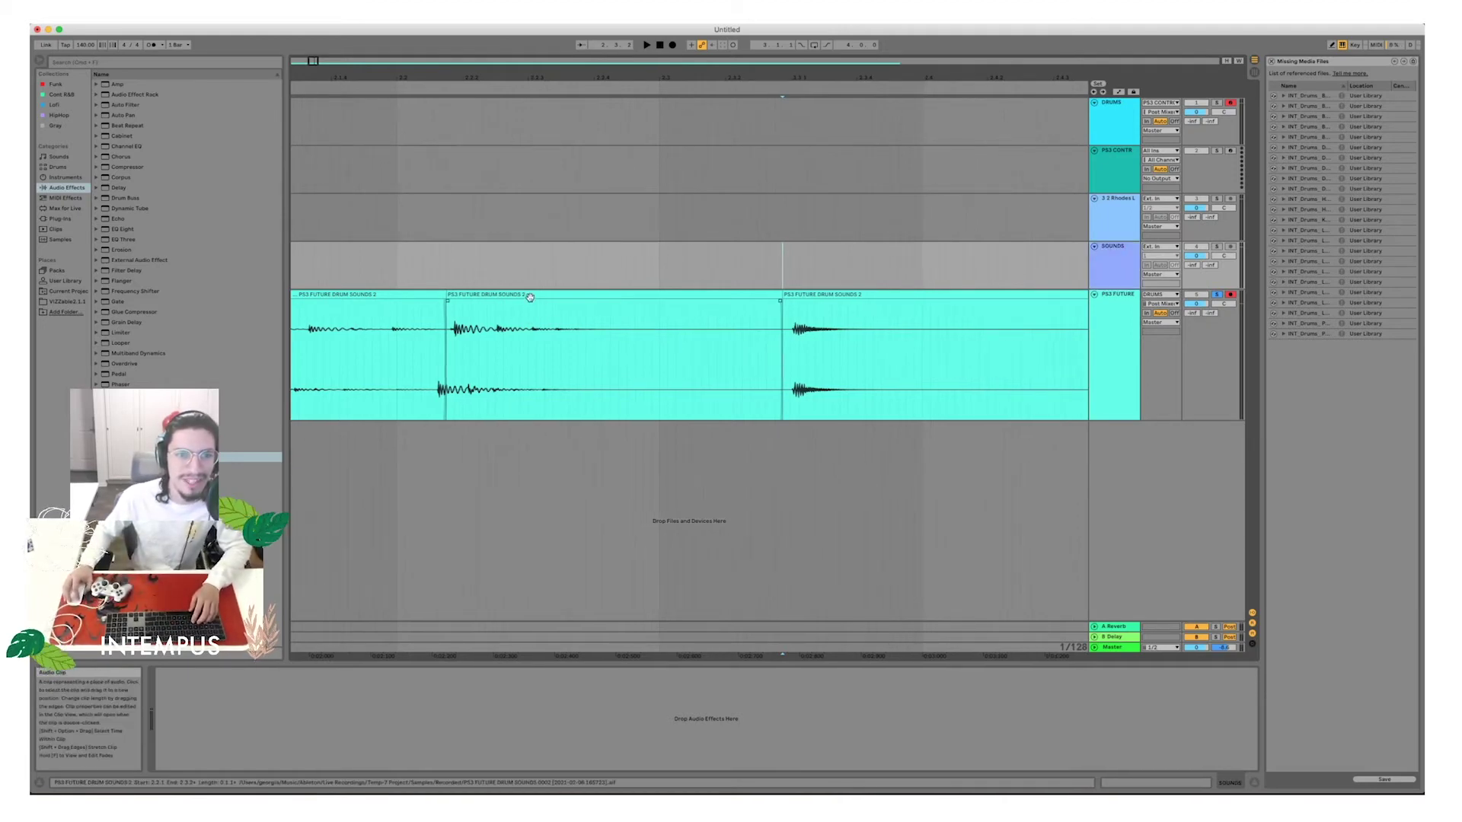
pyautogui.moveTo(528, 319); pyautogui.dragTo(532, 274)
# Audition the remaining recording from the last cut and from the next wavy low sound onward.
pyautogui.hscroll(5, 668, 333)
pyautogui.hscroll(3, 670, 333)
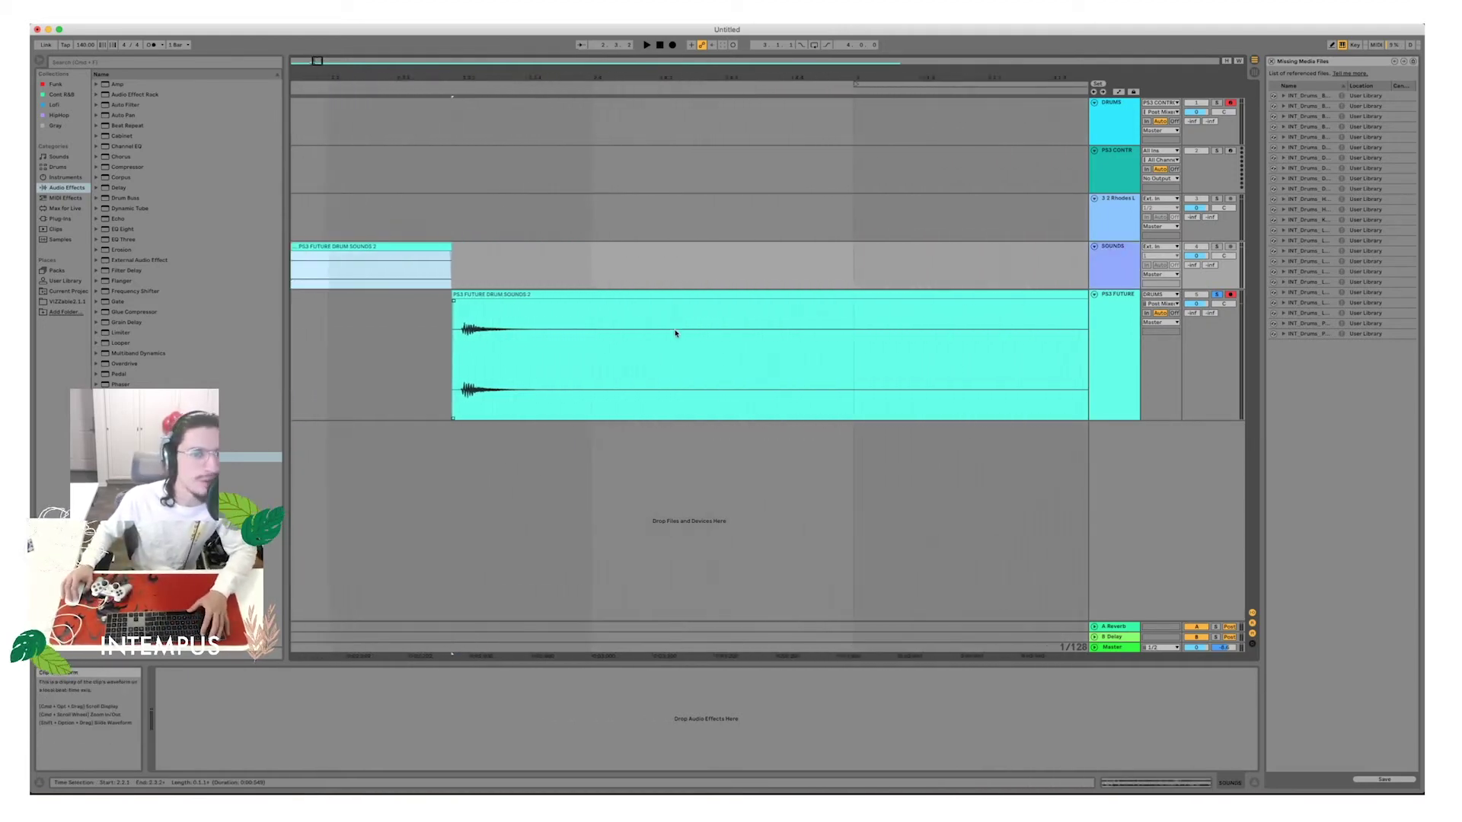
pyautogui.click(533, 307)
pyautogui.press('space')
pyautogui.scroll(-5, 533, 306)
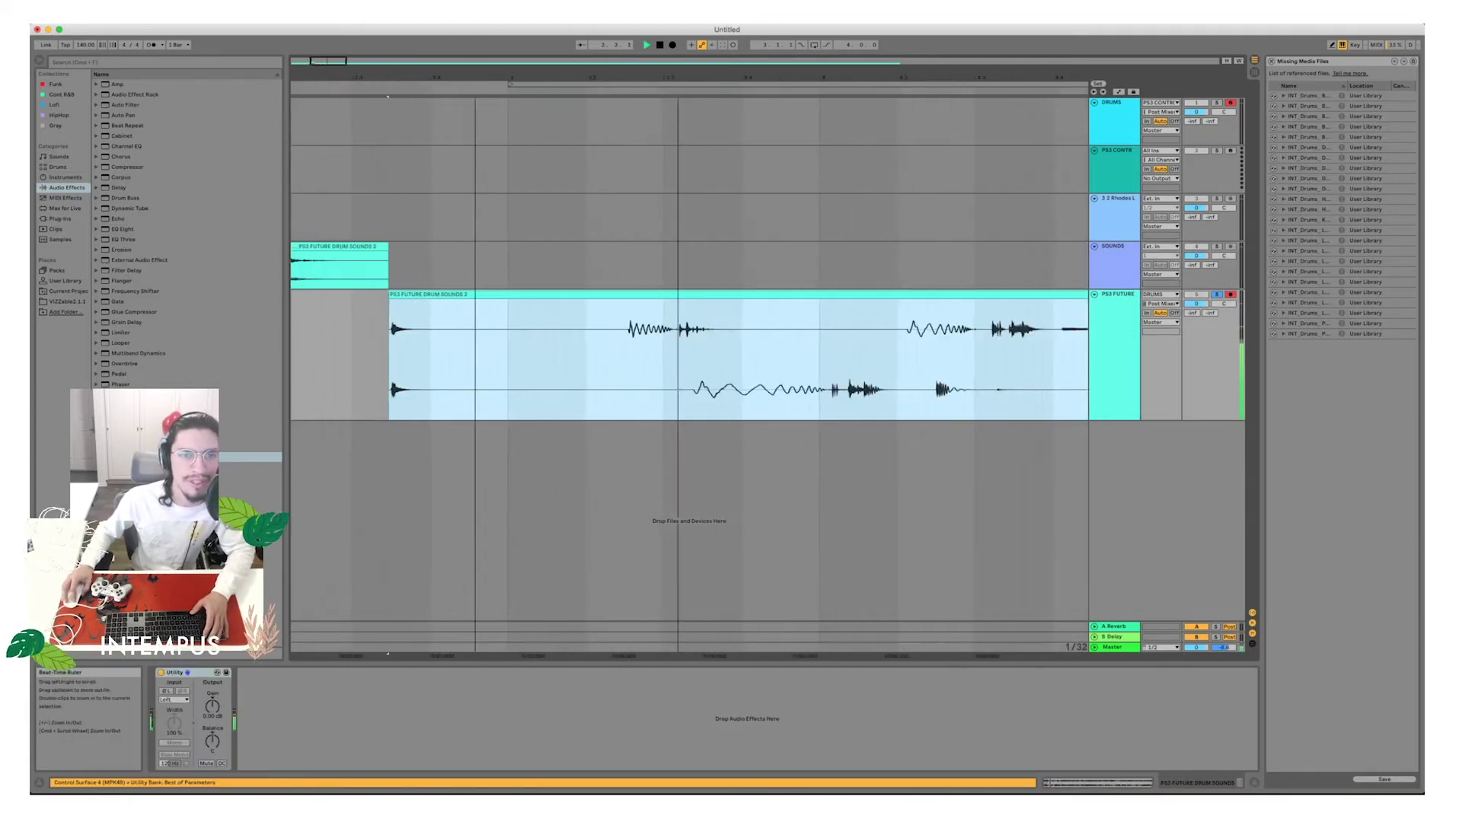
pyautogui.hscroll(2, 563, 342)
pyautogui.press('space')
pyautogui.click(564, 342)
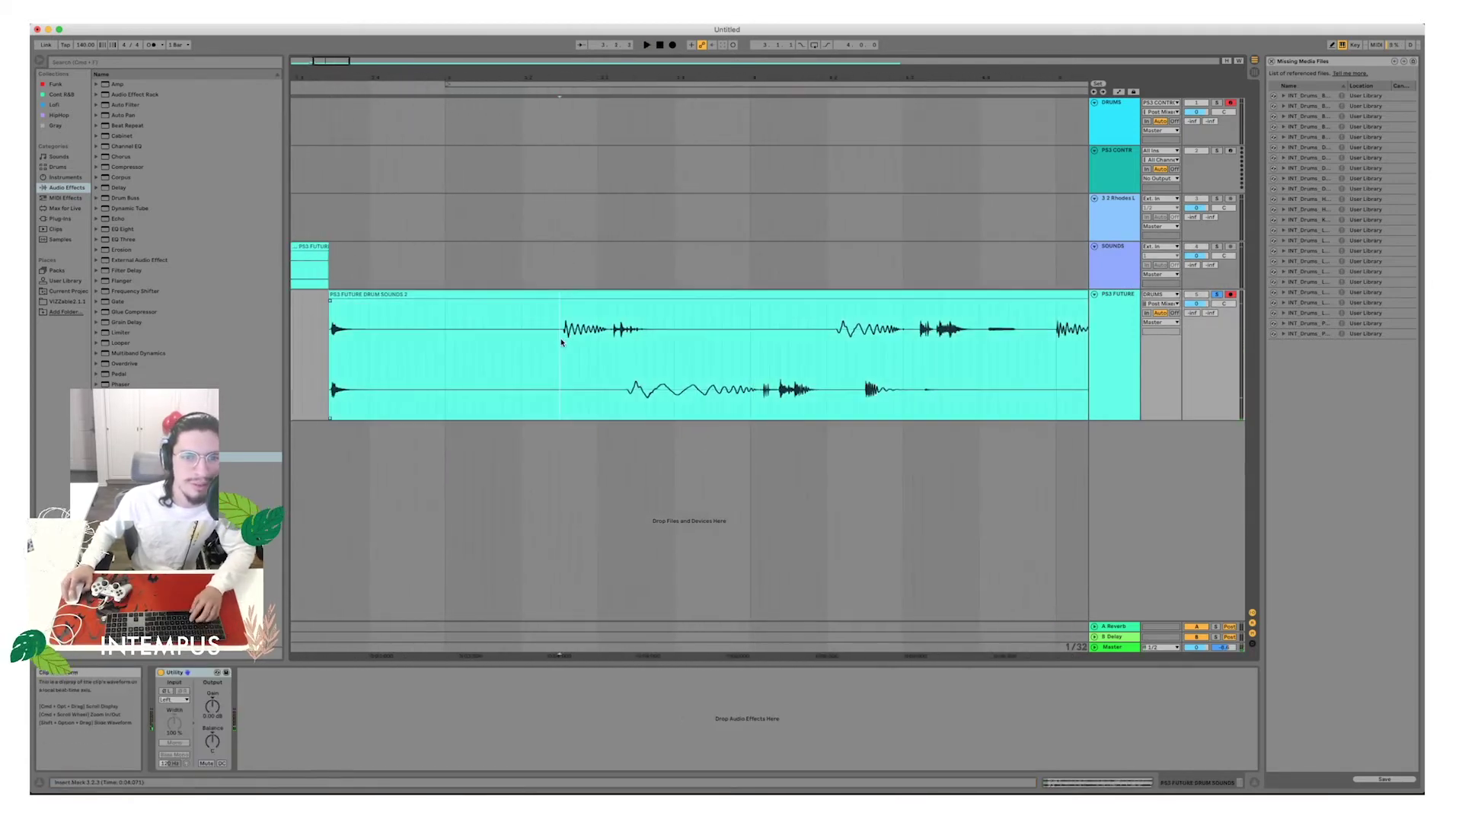
pyautogui.press('space')
pyautogui.press('space')
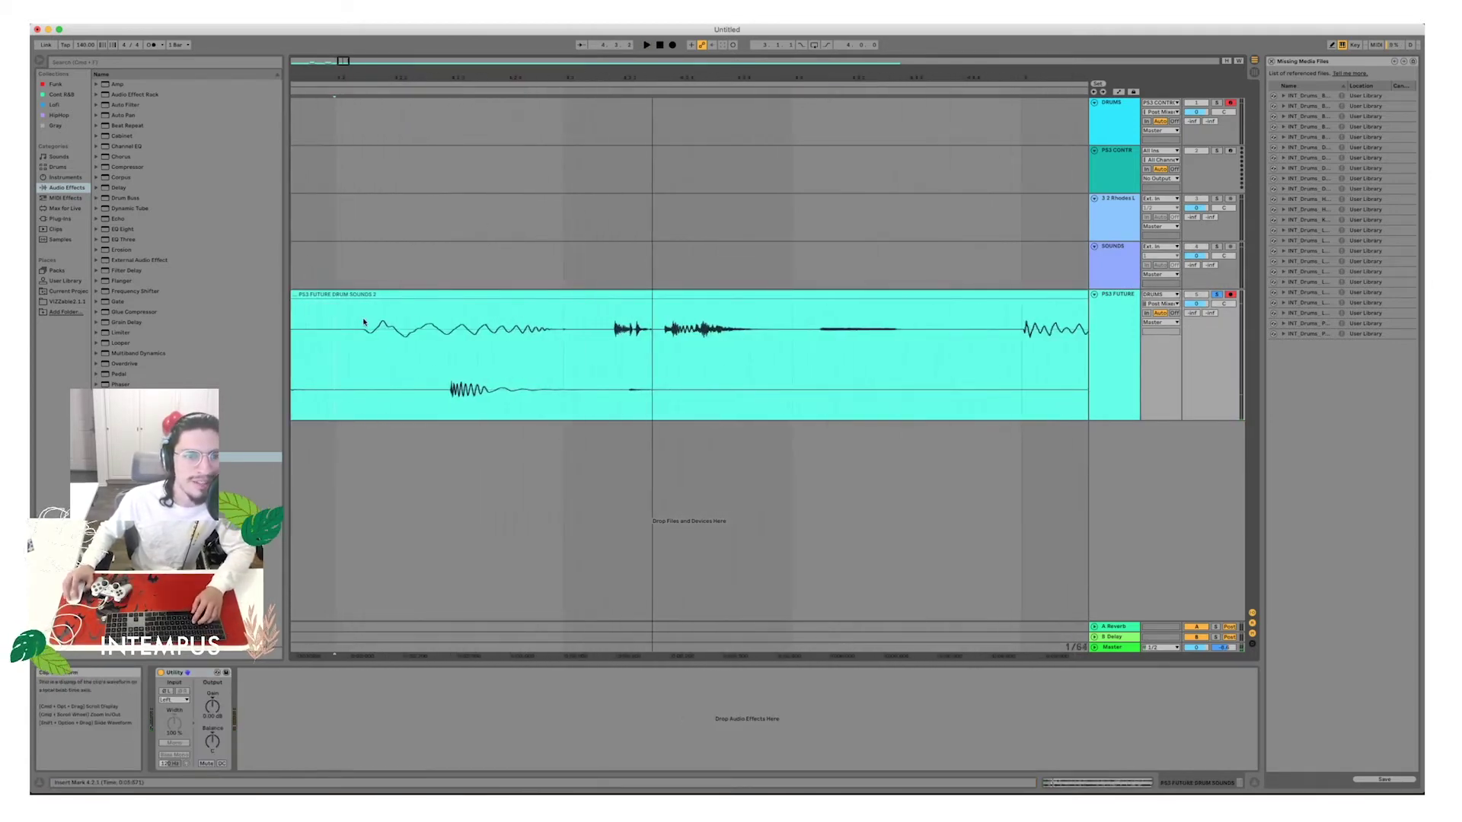
# Cut out the long wavy sound around bar 4, from just before its onset to just before the next short hits, for the SOUNDS track.
pyautogui.click(349, 328)
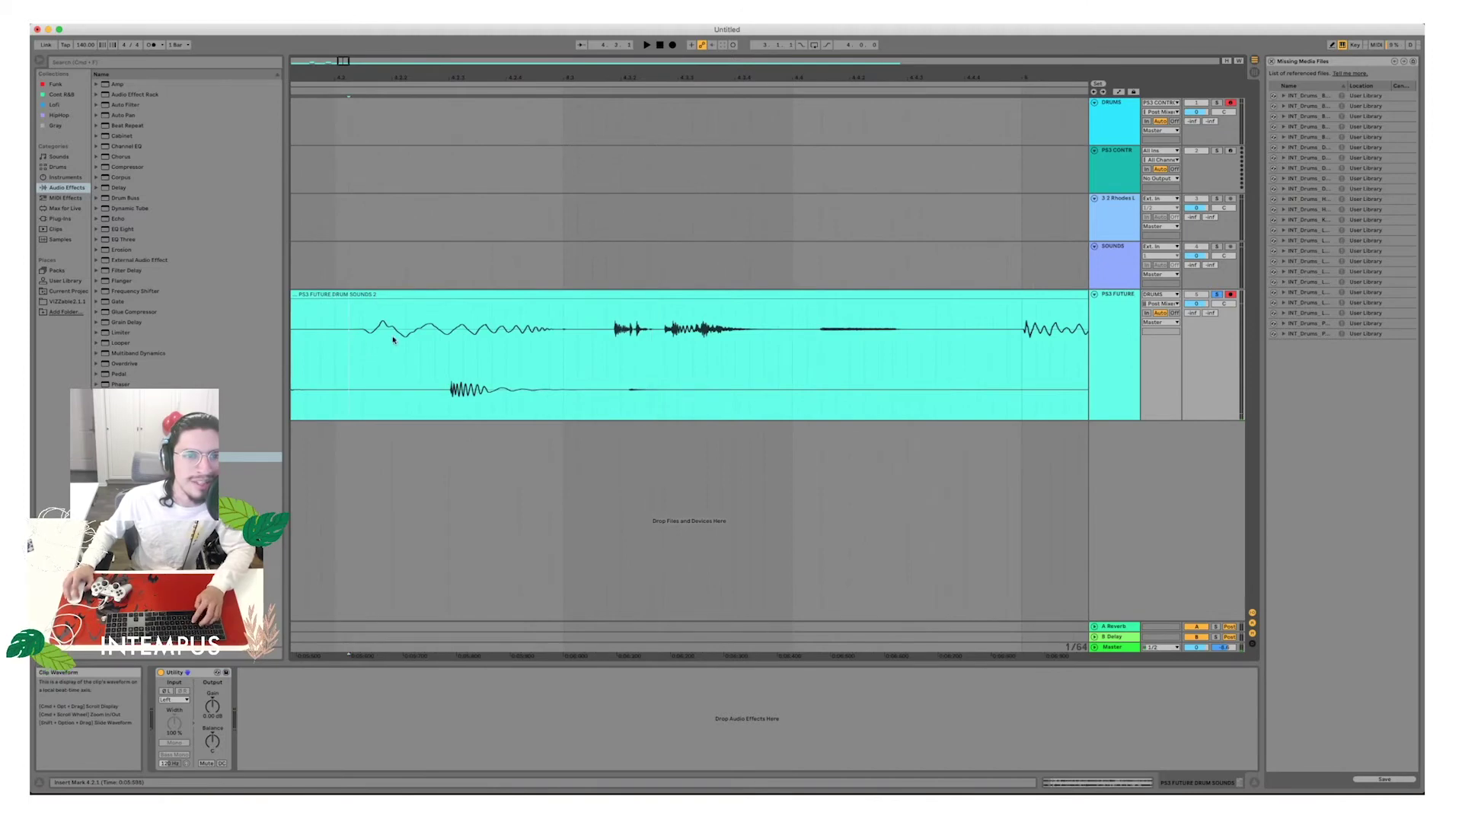
pyautogui.press('super+e')
pyautogui.click(591, 342)
pyautogui.press('super+e')
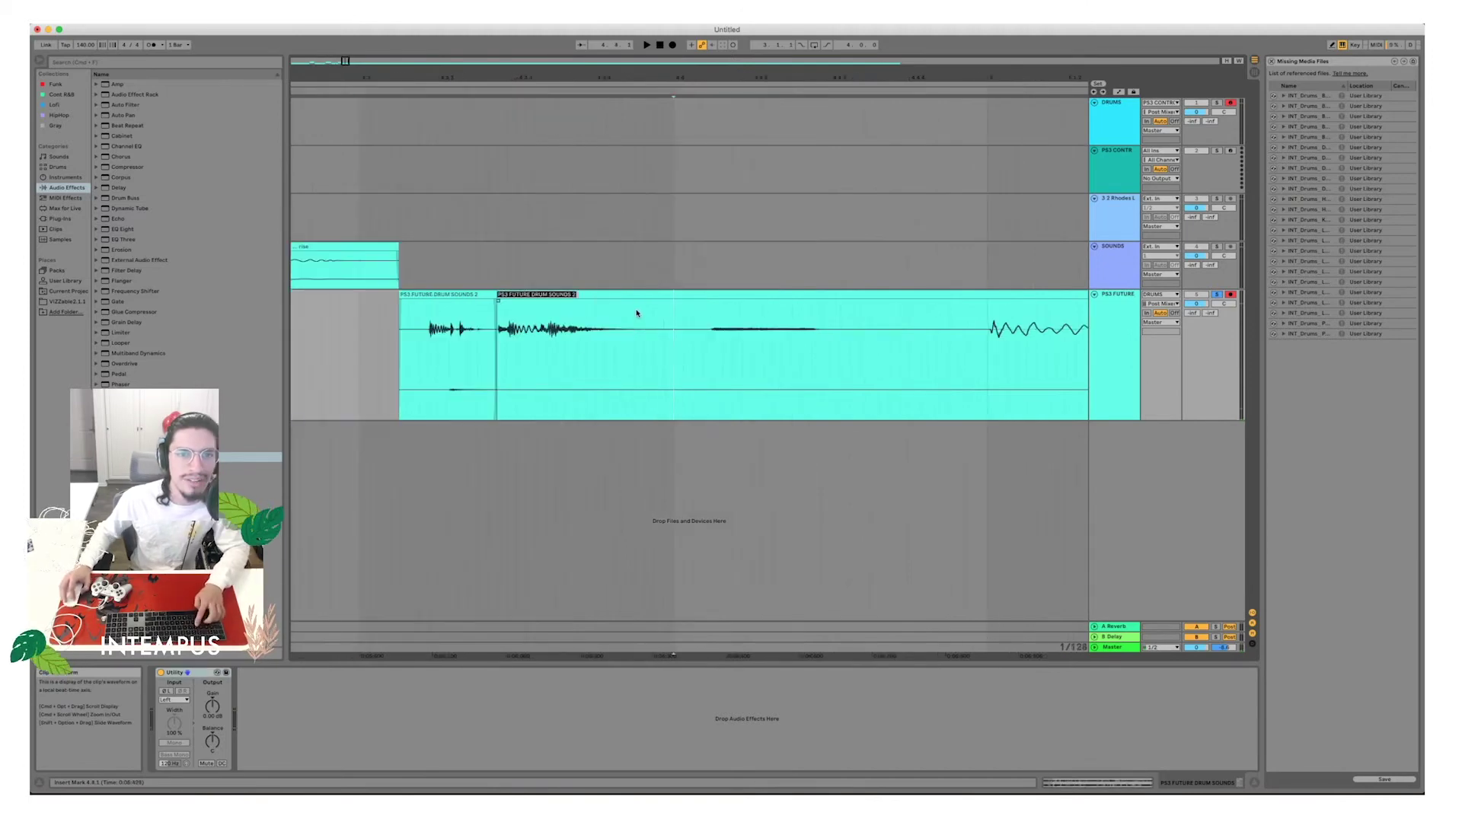
# Split the clip after the following decaying hit and move that slice onto the SOUNDS track.
pyautogui.click(673, 345)
pyautogui.press('super+e')
pyautogui.moveTo(659, 346); pyautogui.dragTo(647, 277)
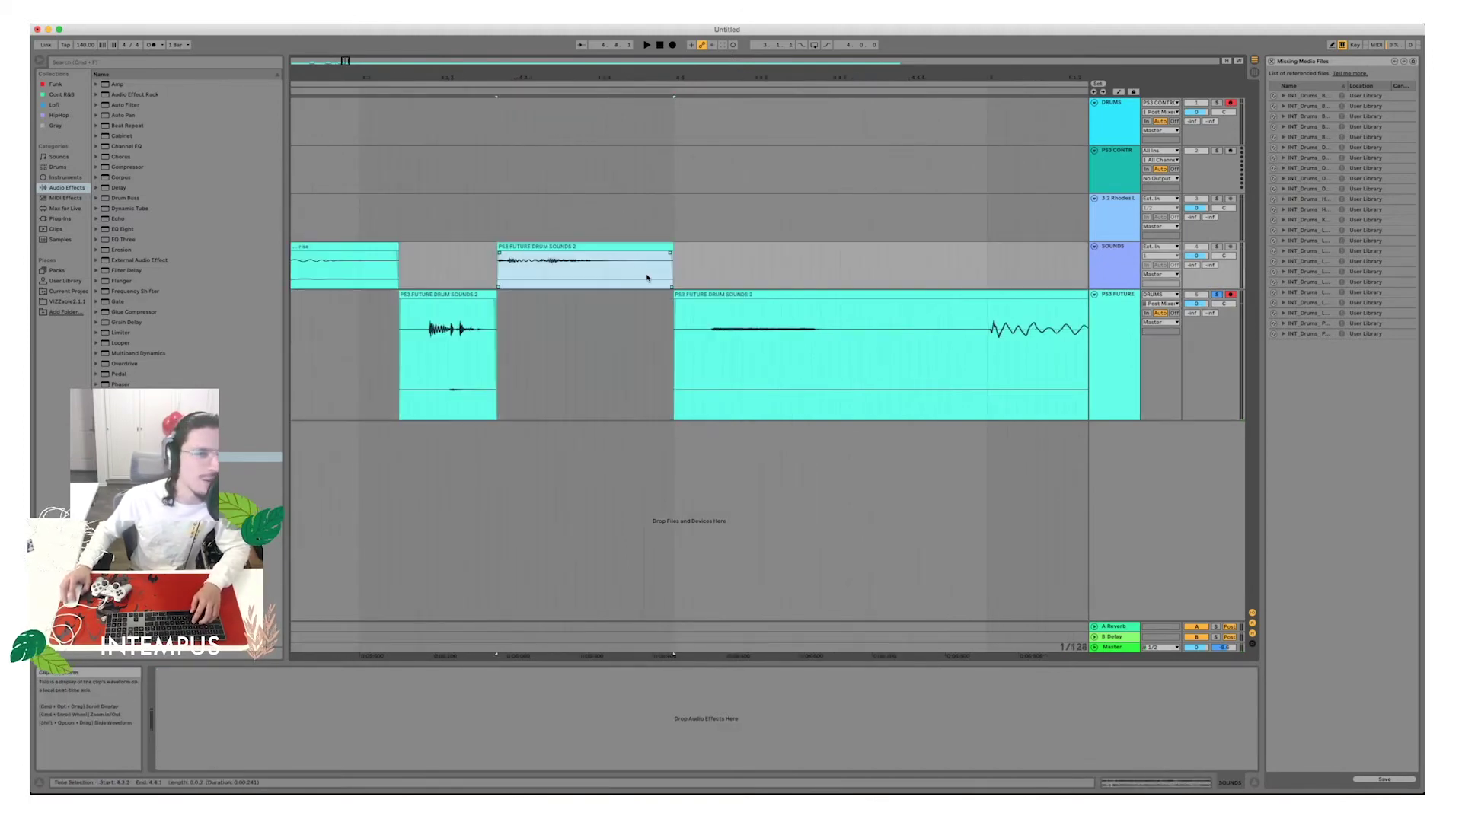
# Play further through the recording, split the clip after the hits leading into bar 7, and move that slice onto the SOUNDS track.
pyautogui.click(726, 294)
pyautogui.scroll(-4, 687, 320)
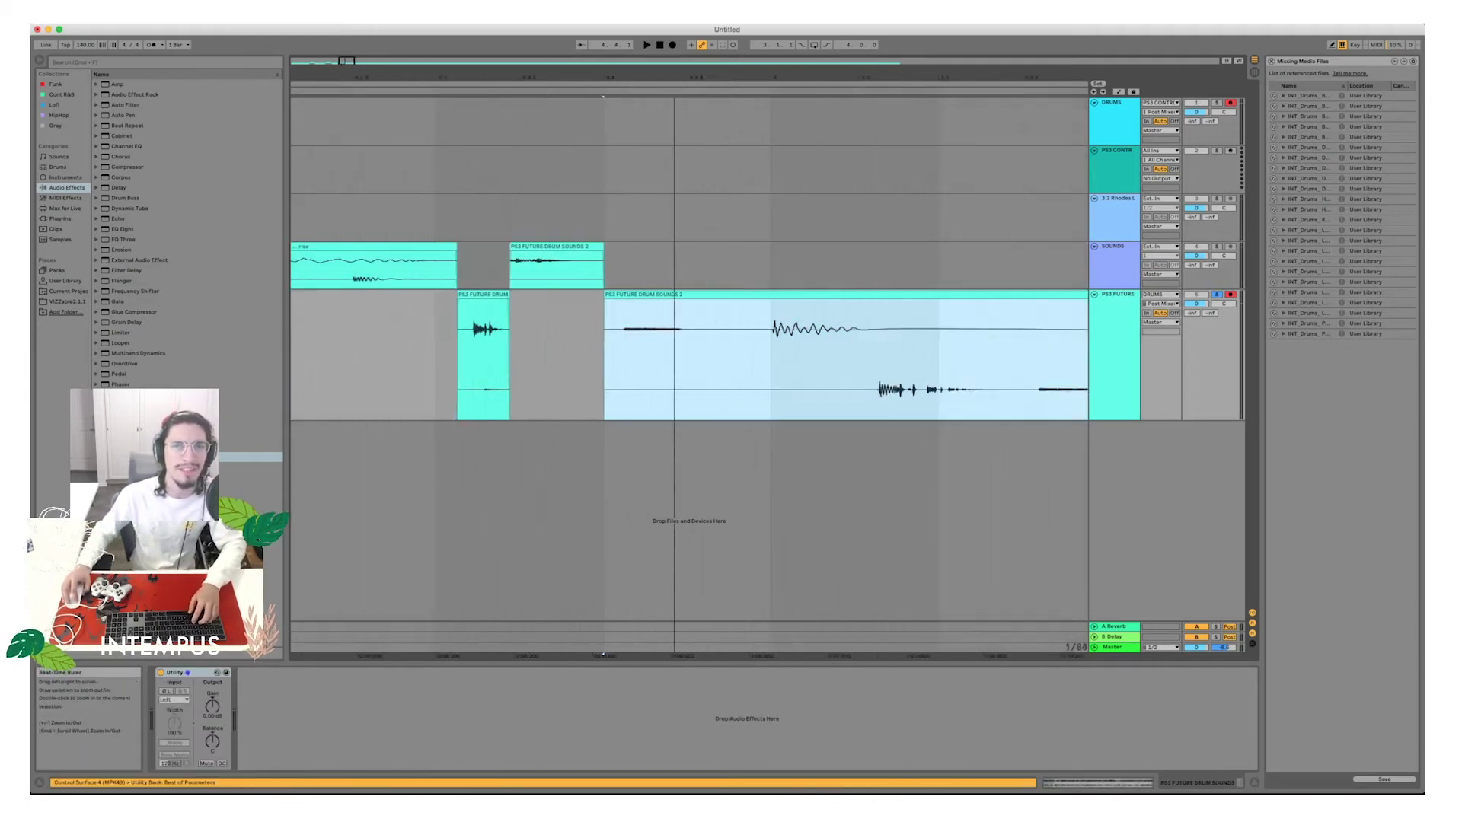
pyautogui.hscroll(3, 690, 327)
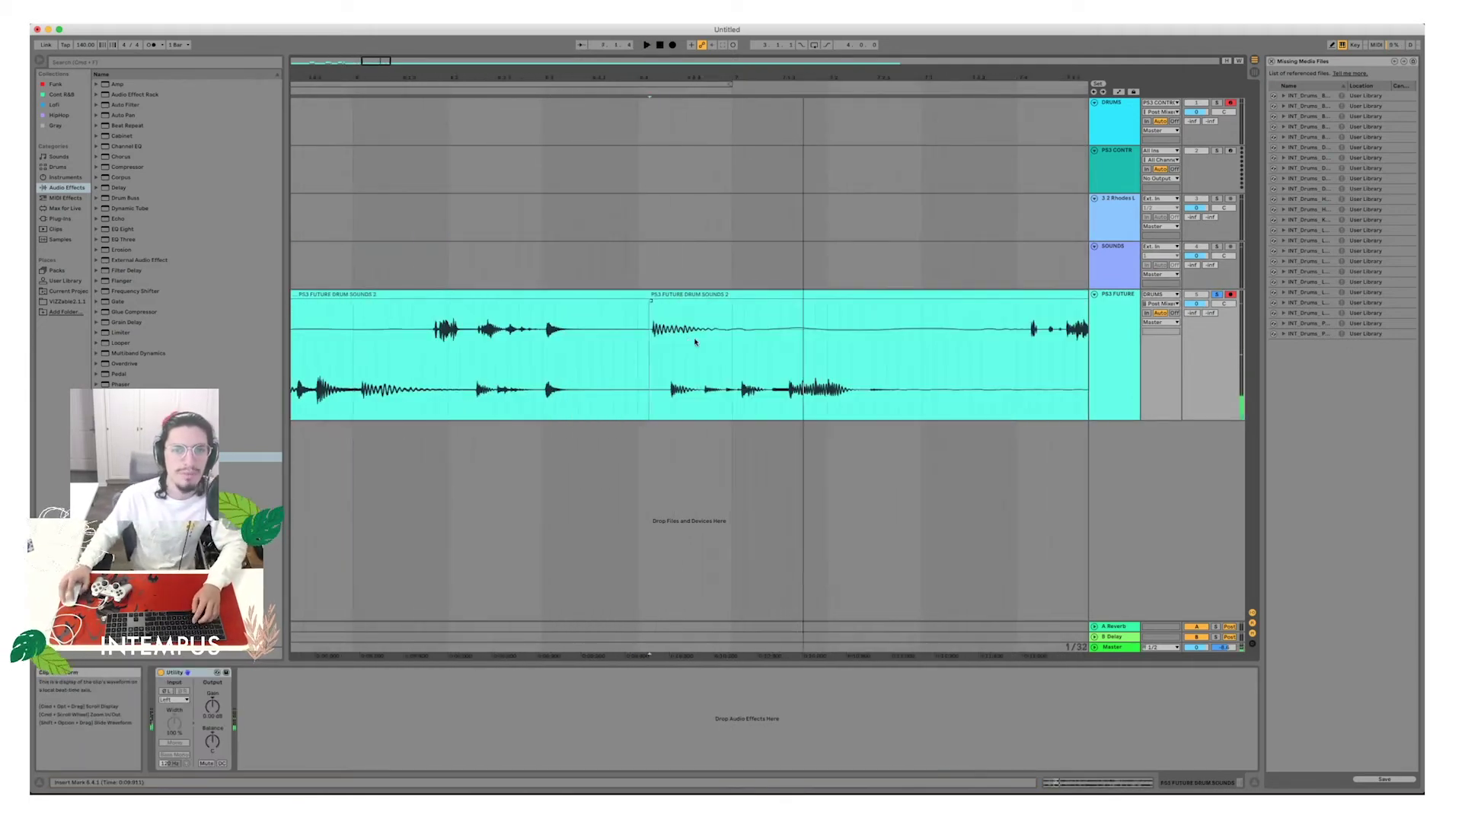
pyautogui.click(769, 346)
pyautogui.click(770, 346)
pyautogui.press('super+e')
pyautogui.moveTo(705, 295); pyautogui.dragTo(705, 264)
# Rename the slice just moved to the SOUNDS track "transition".
pyautogui.click(694, 248)
pyautogui.press('super+r')
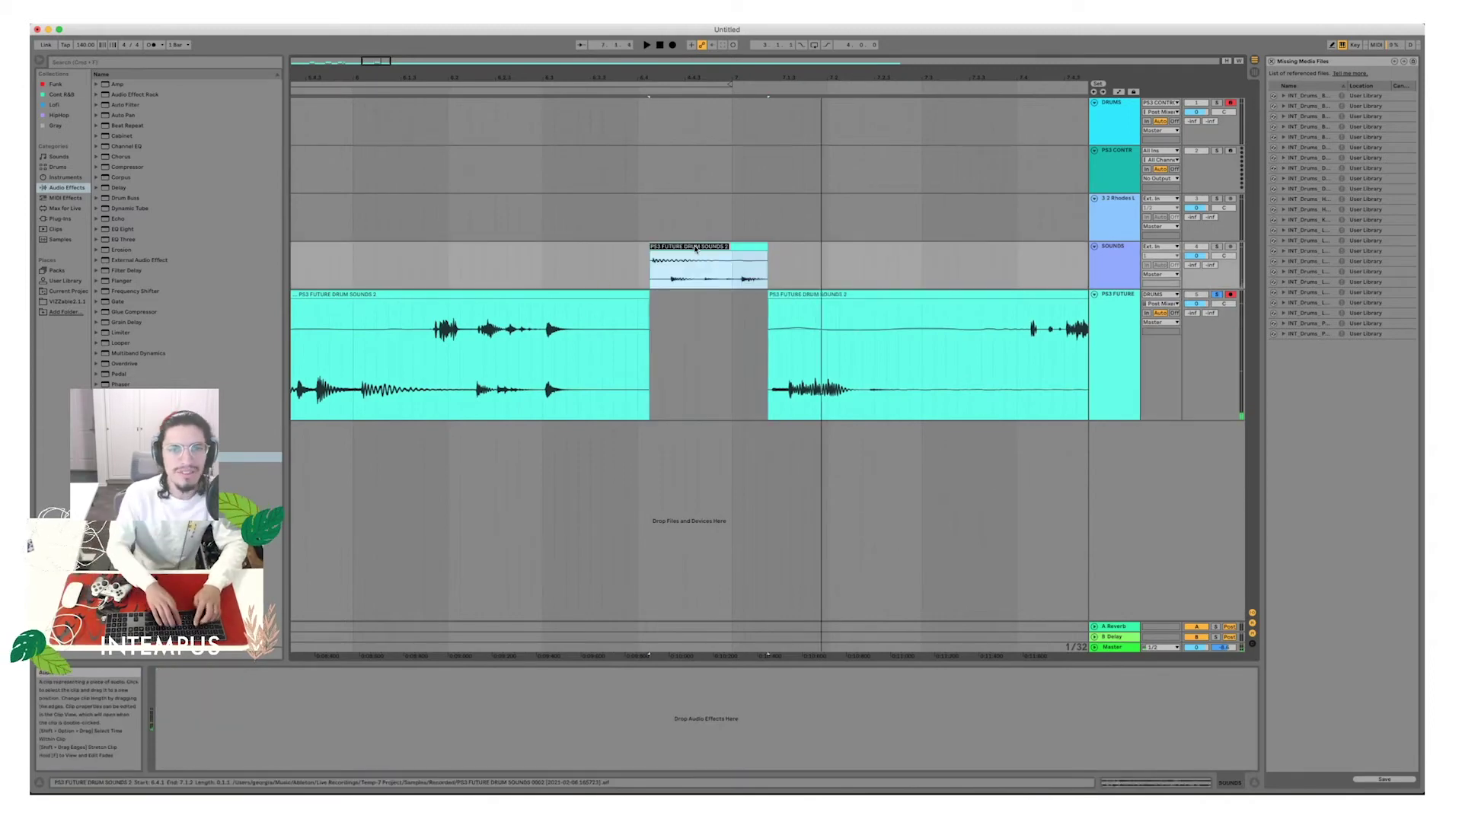
pyautogui.write('tra')
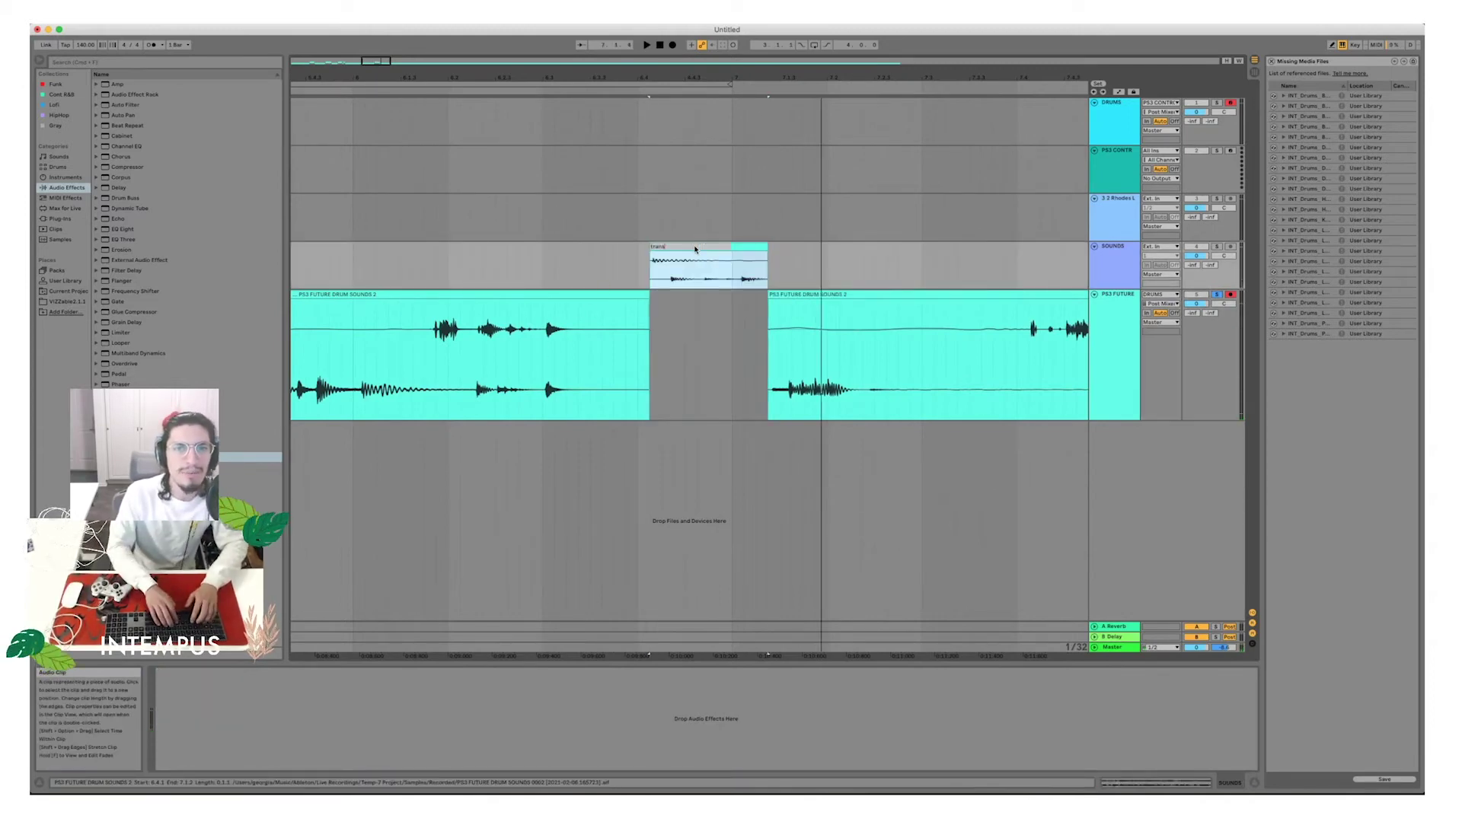
pyautogui.press('Return')
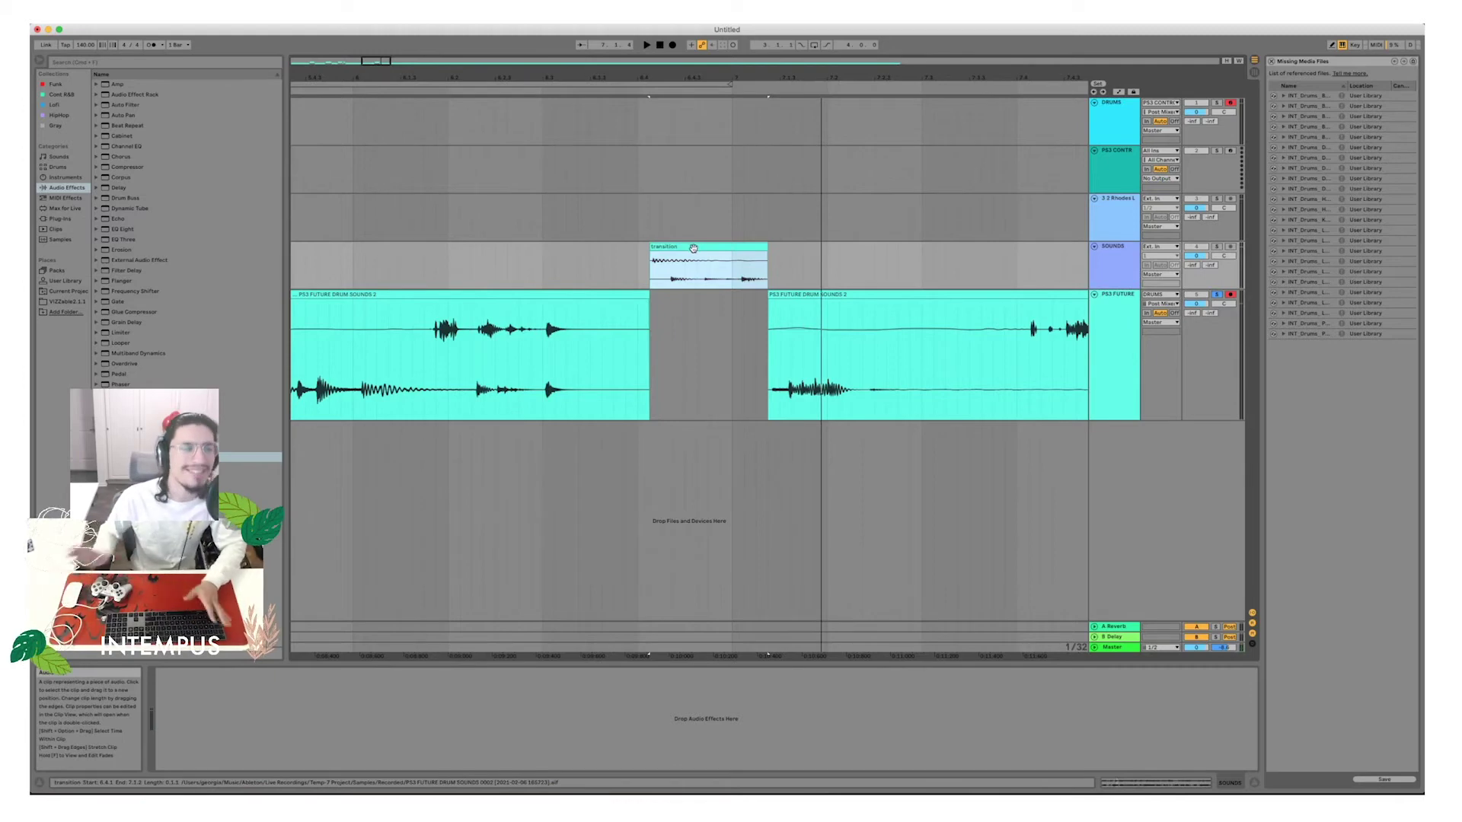
# Audition the rest of the recording around bar 8 and split the clip just before the chosen hit's onset.
pyautogui.hscroll(10, 686, 267)
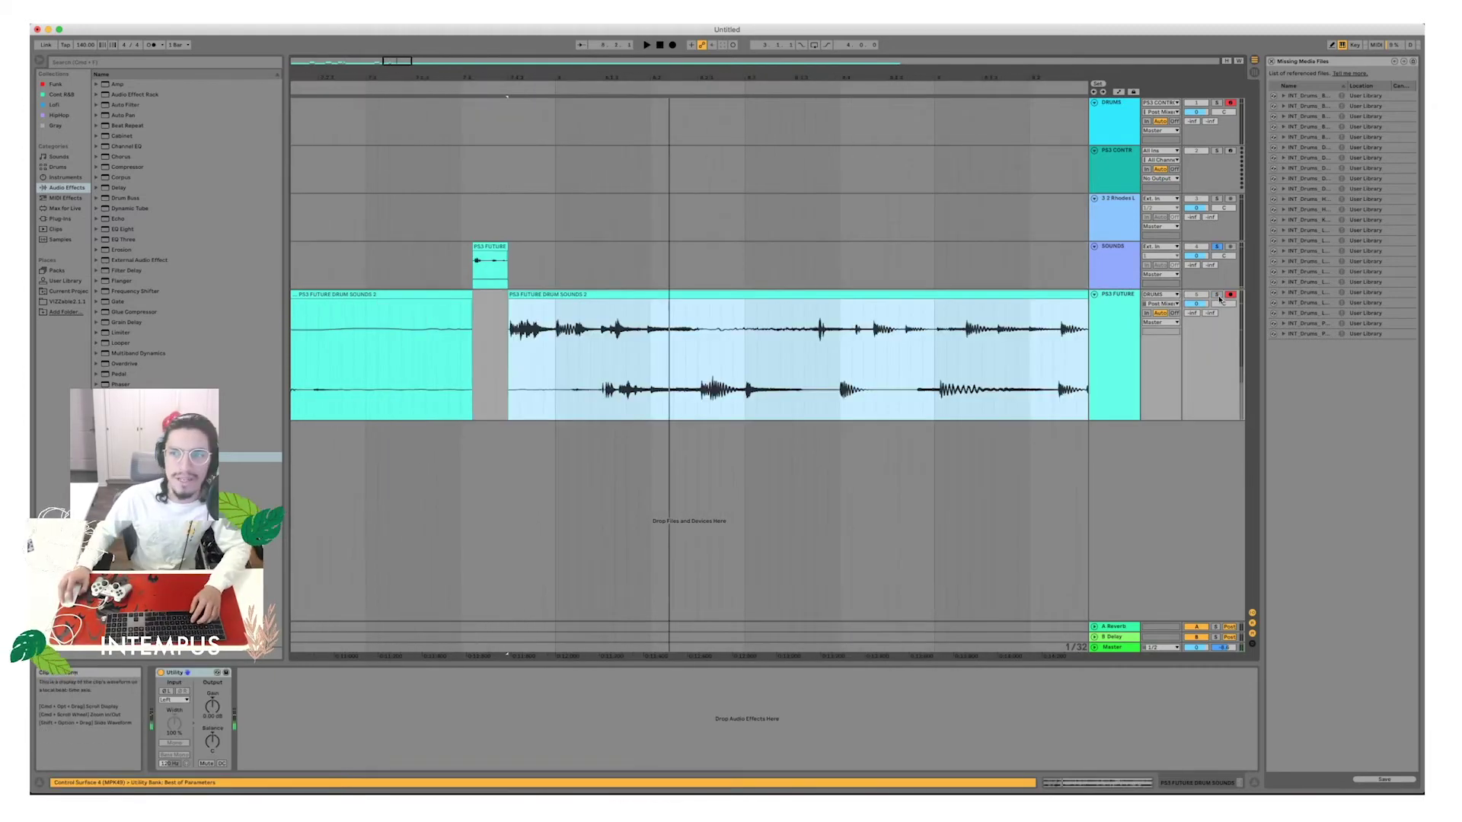
pyautogui.hscroll(4, 533, 322)
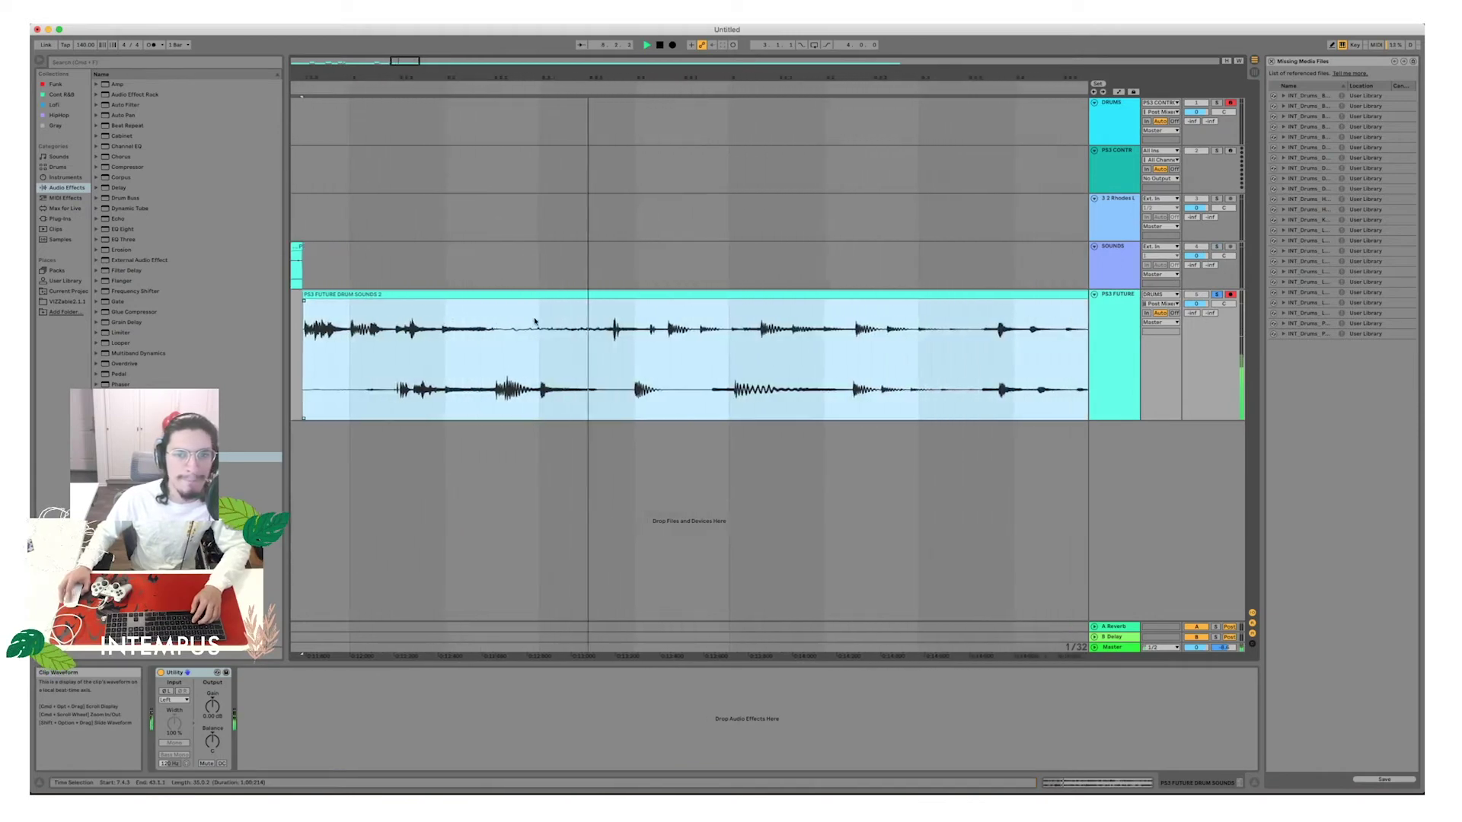
pyautogui.press('space')
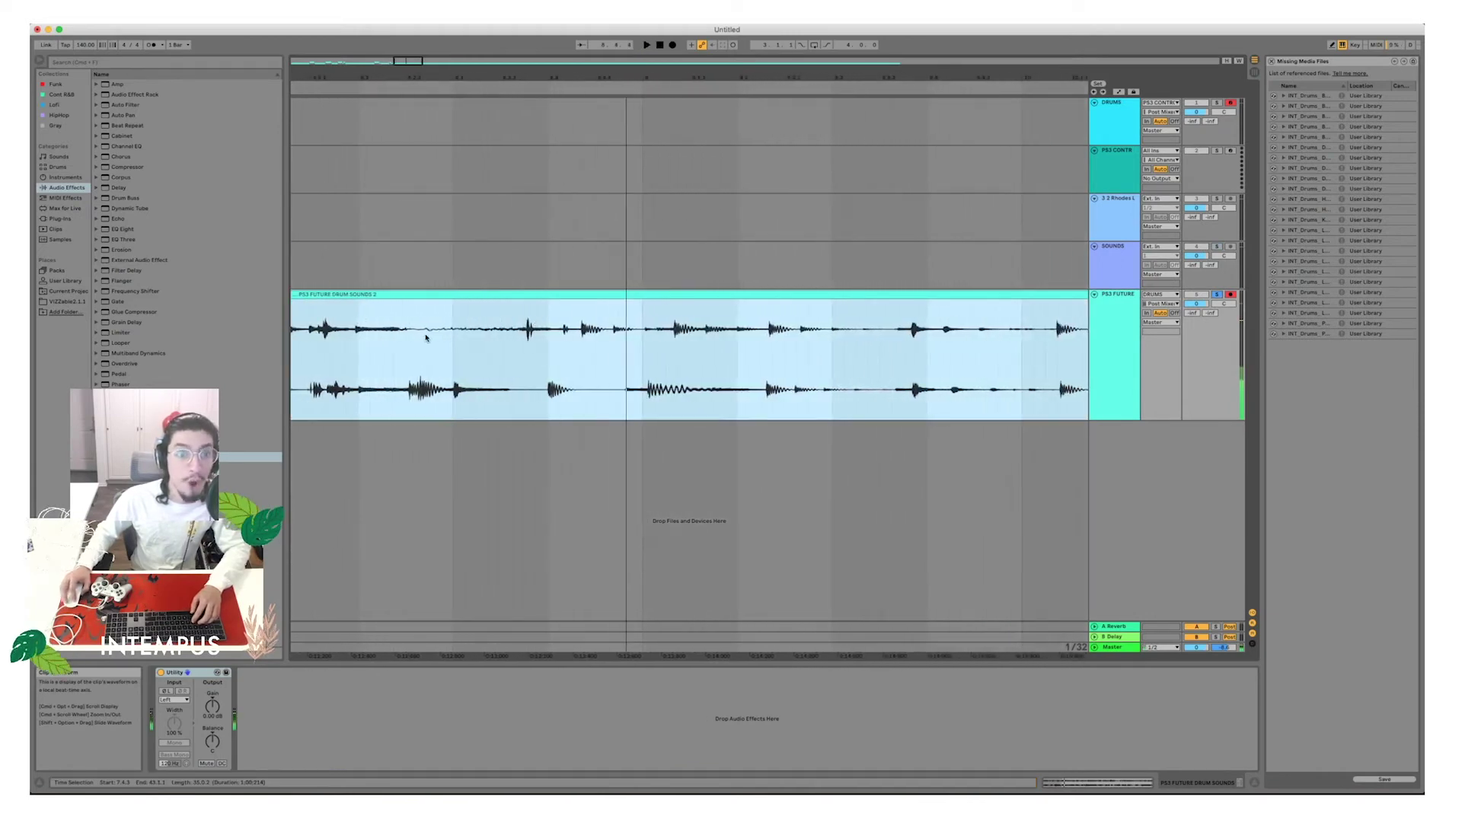
pyautogui.click(347, 349)
pyautogui.press('space')
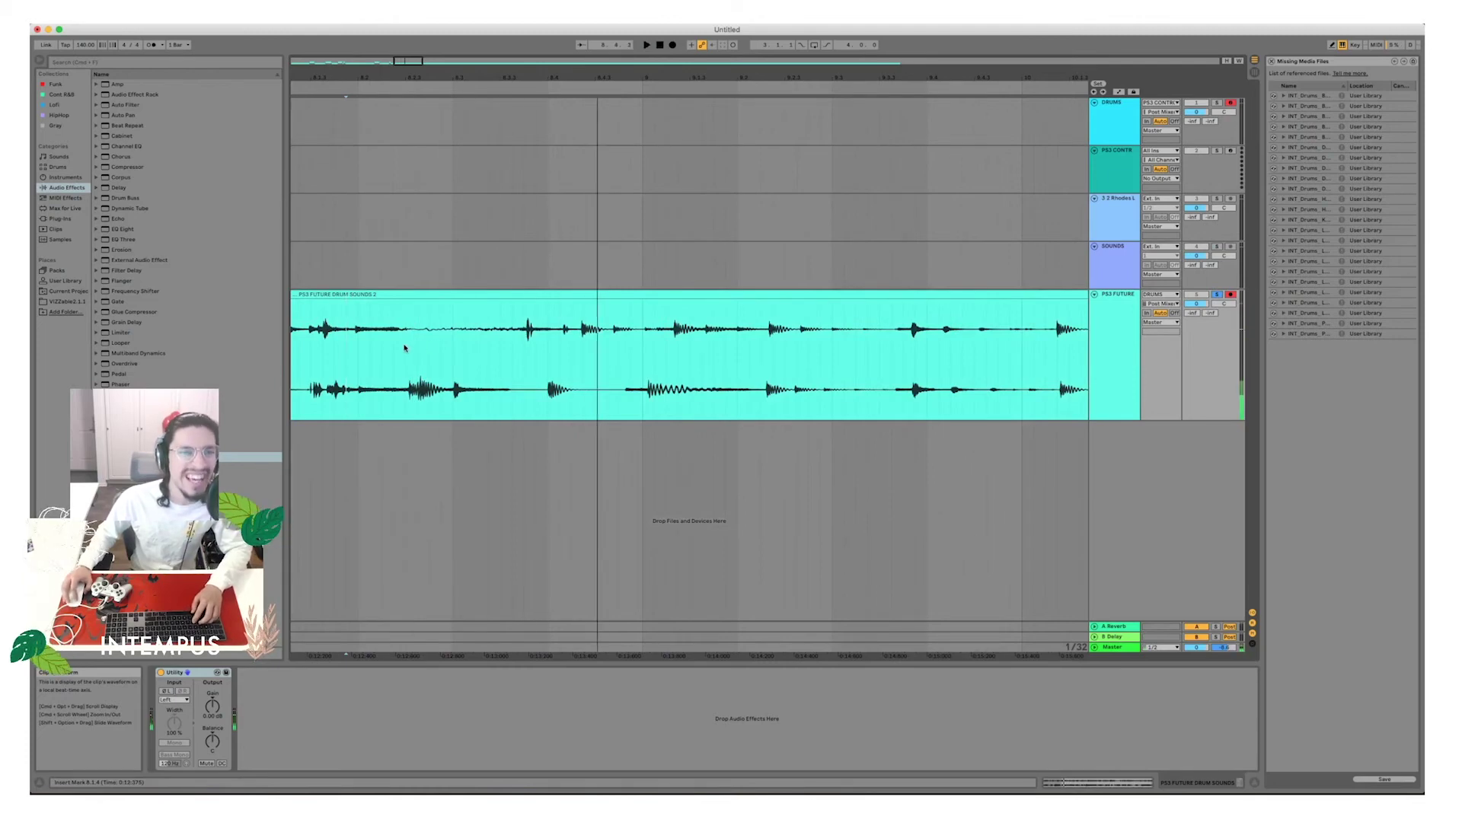
pyautogui.press('space')
pyautogui.press('space')
pyautogui.scroll(10, 363, 348)
pyautogui.press('space')
pyautogui.press('space')
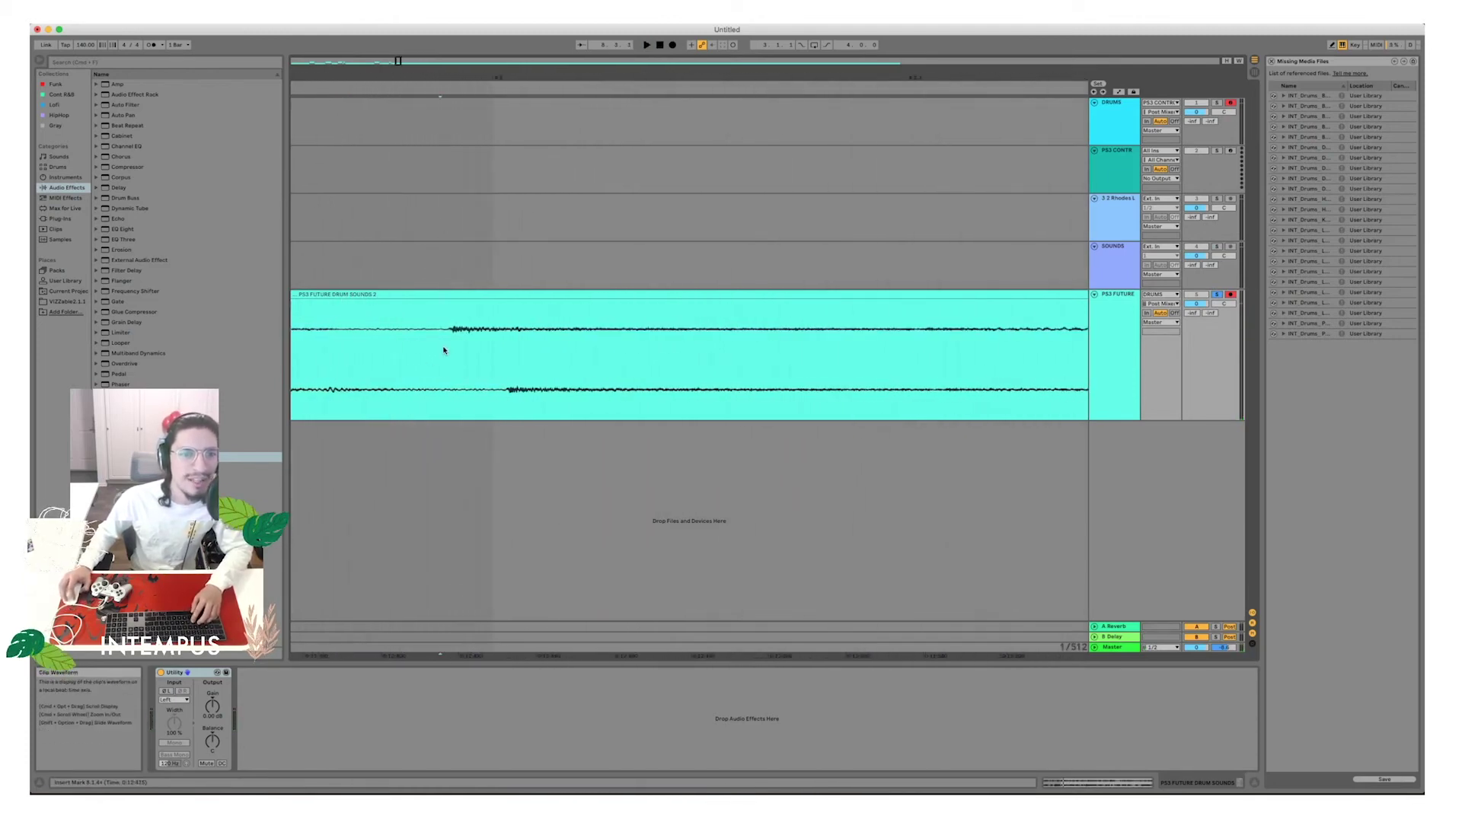
pyautogui.press('super+e')
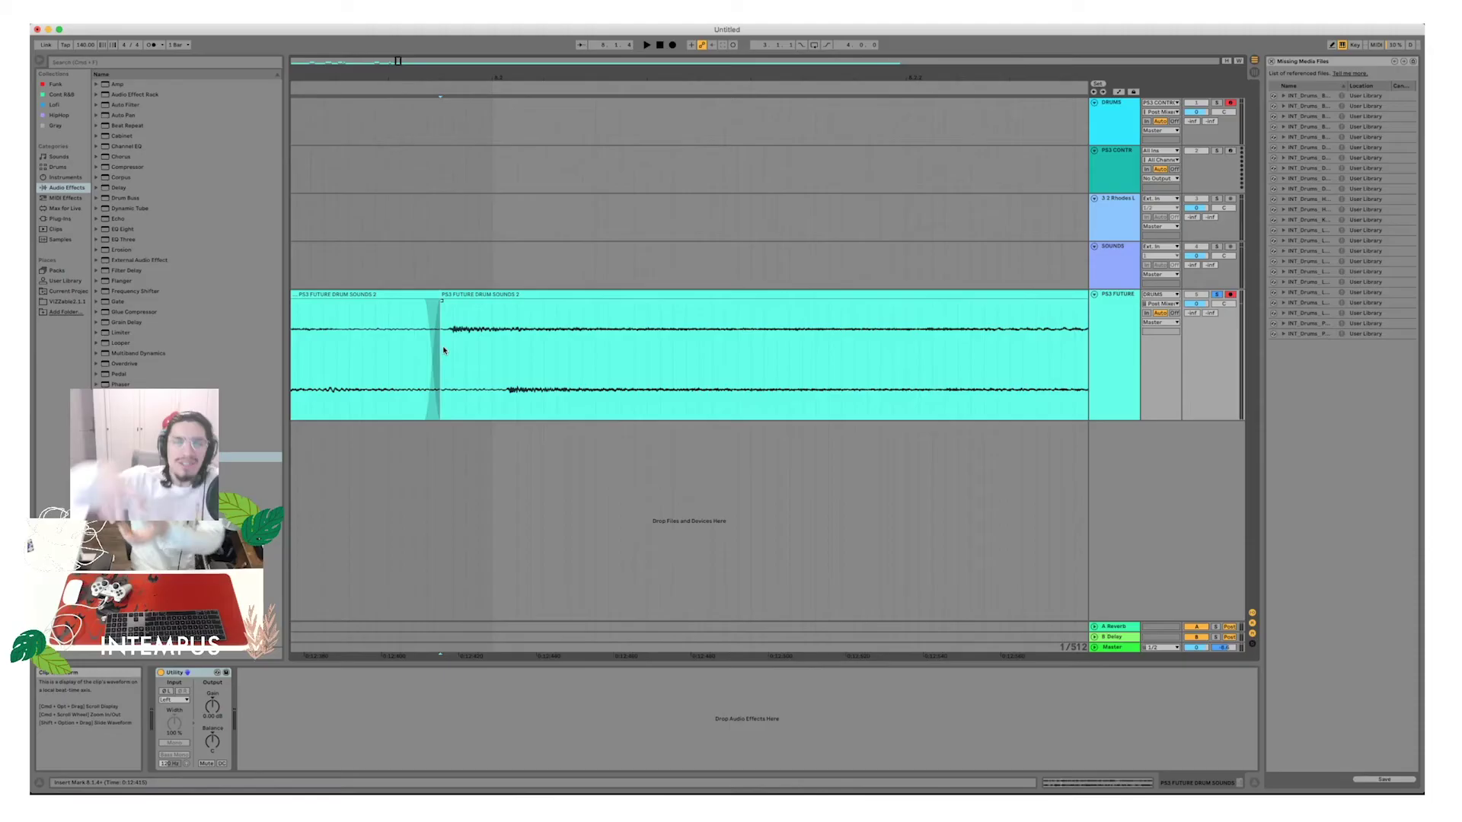
# Audition the hits after the bar 8 split, split the clip again at bar 10 and move that slice onto the SOUNDS track.
pyautogui.moveTo(596, 82); pyautogui.dragTo(515, 42)
pyautogui.press('space')
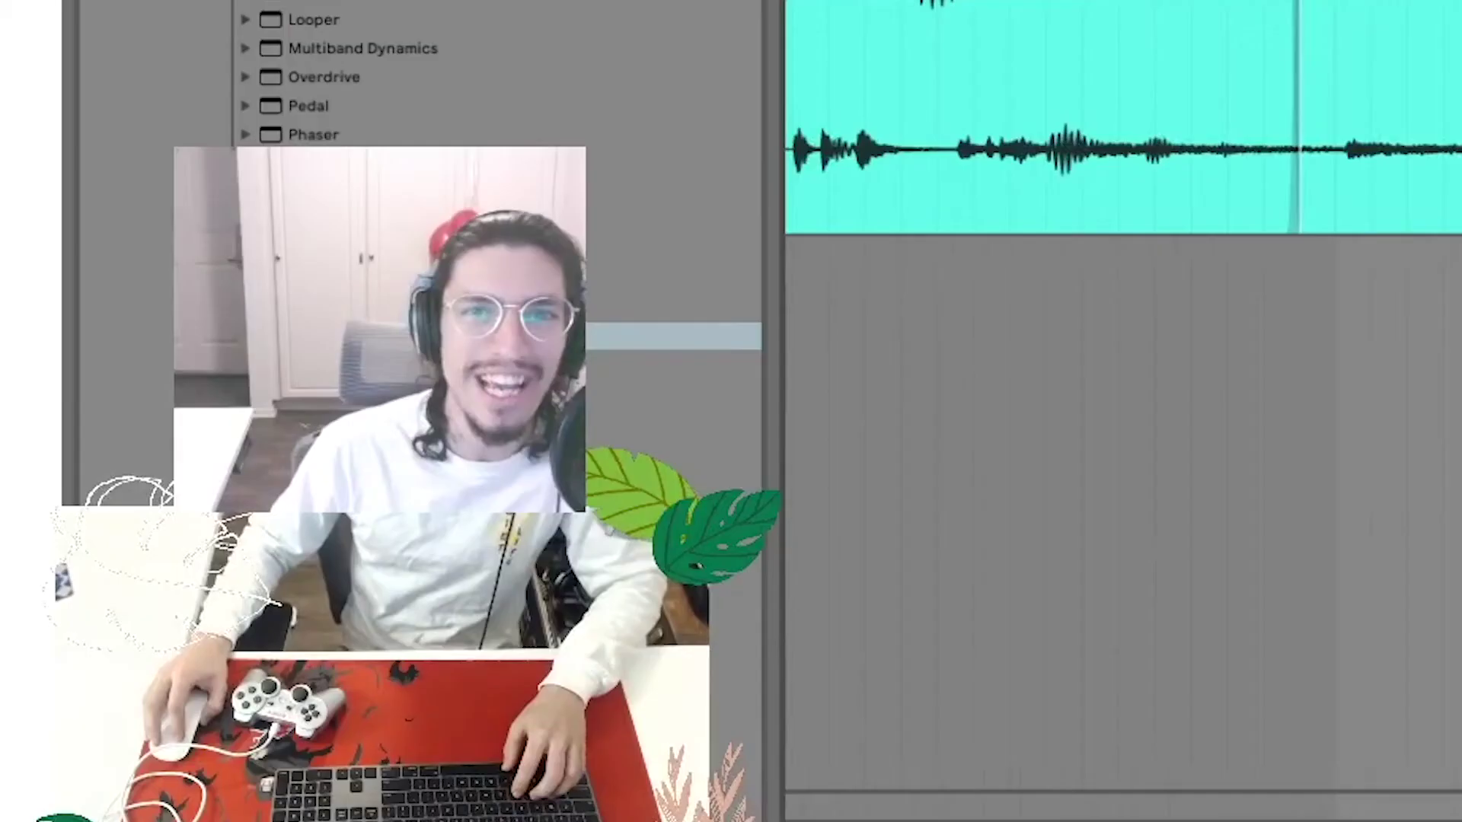
pyautogui.moveTo(684, 78); pyautogui.dragTo(619, 74)
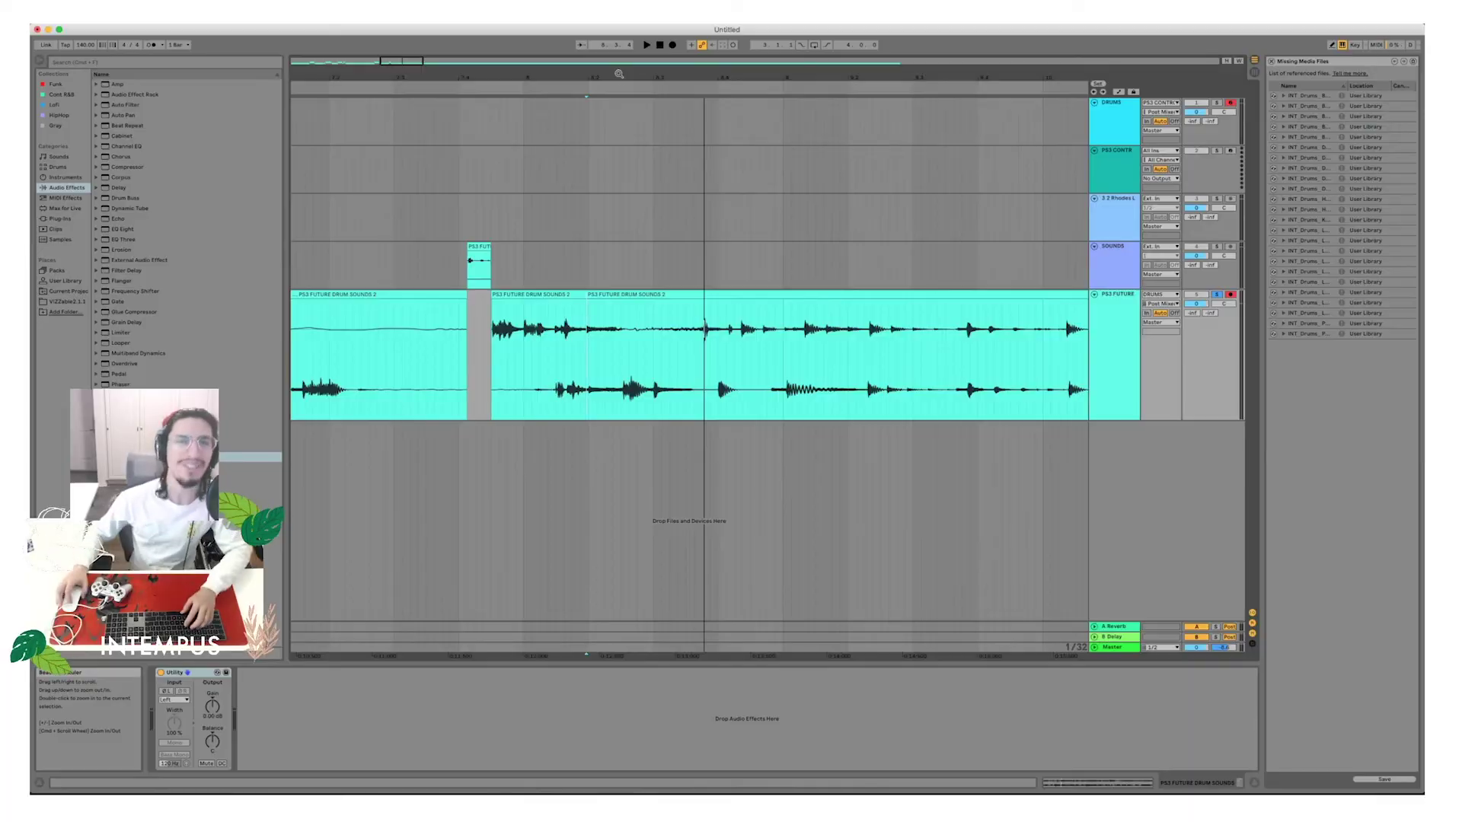
pyautogui.press('space')
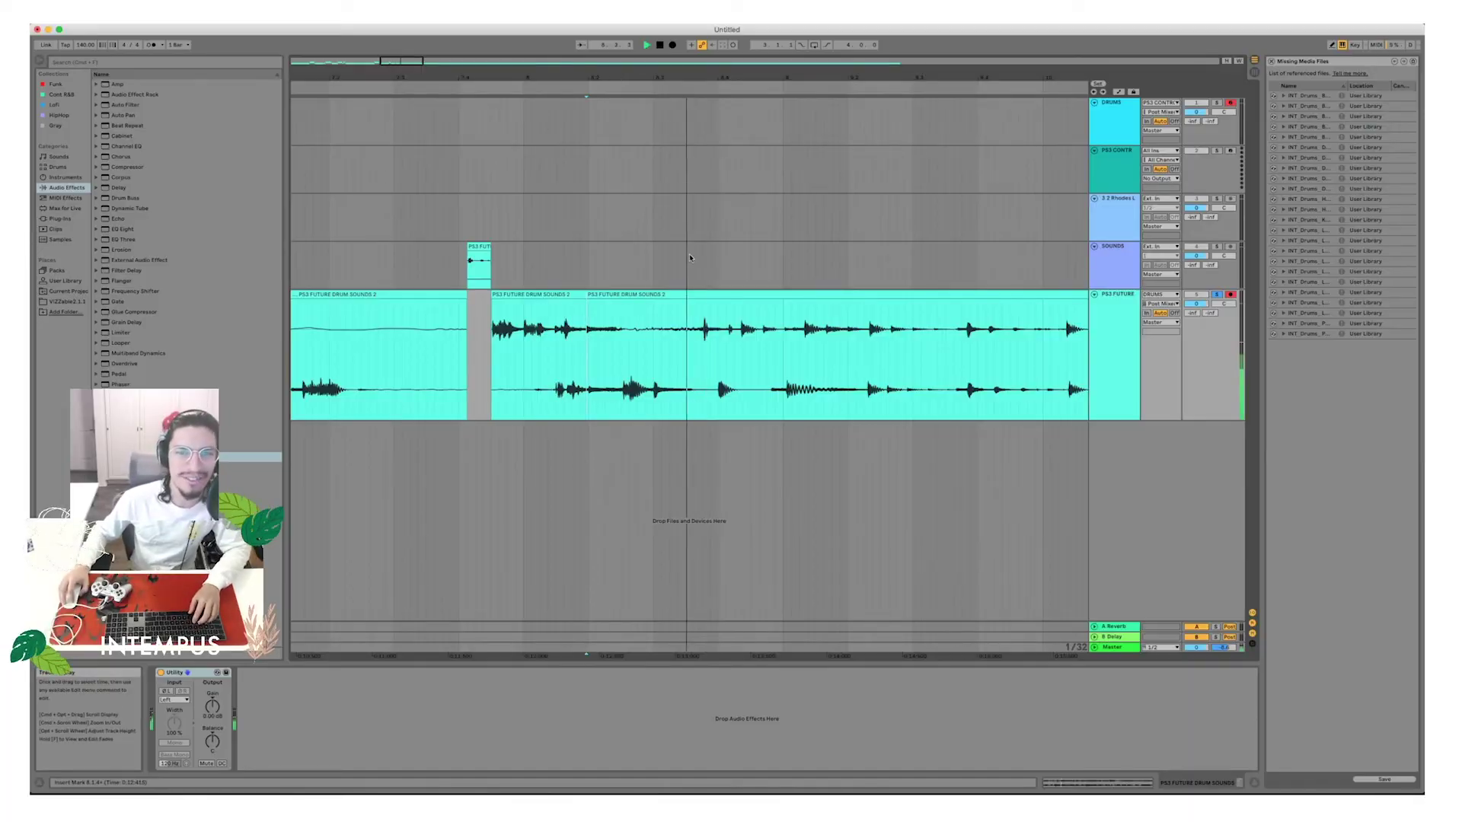
pyautogui.press('space')
pyautogui.scroll(3, 656, 351)
pyautogui.click(656, 350)
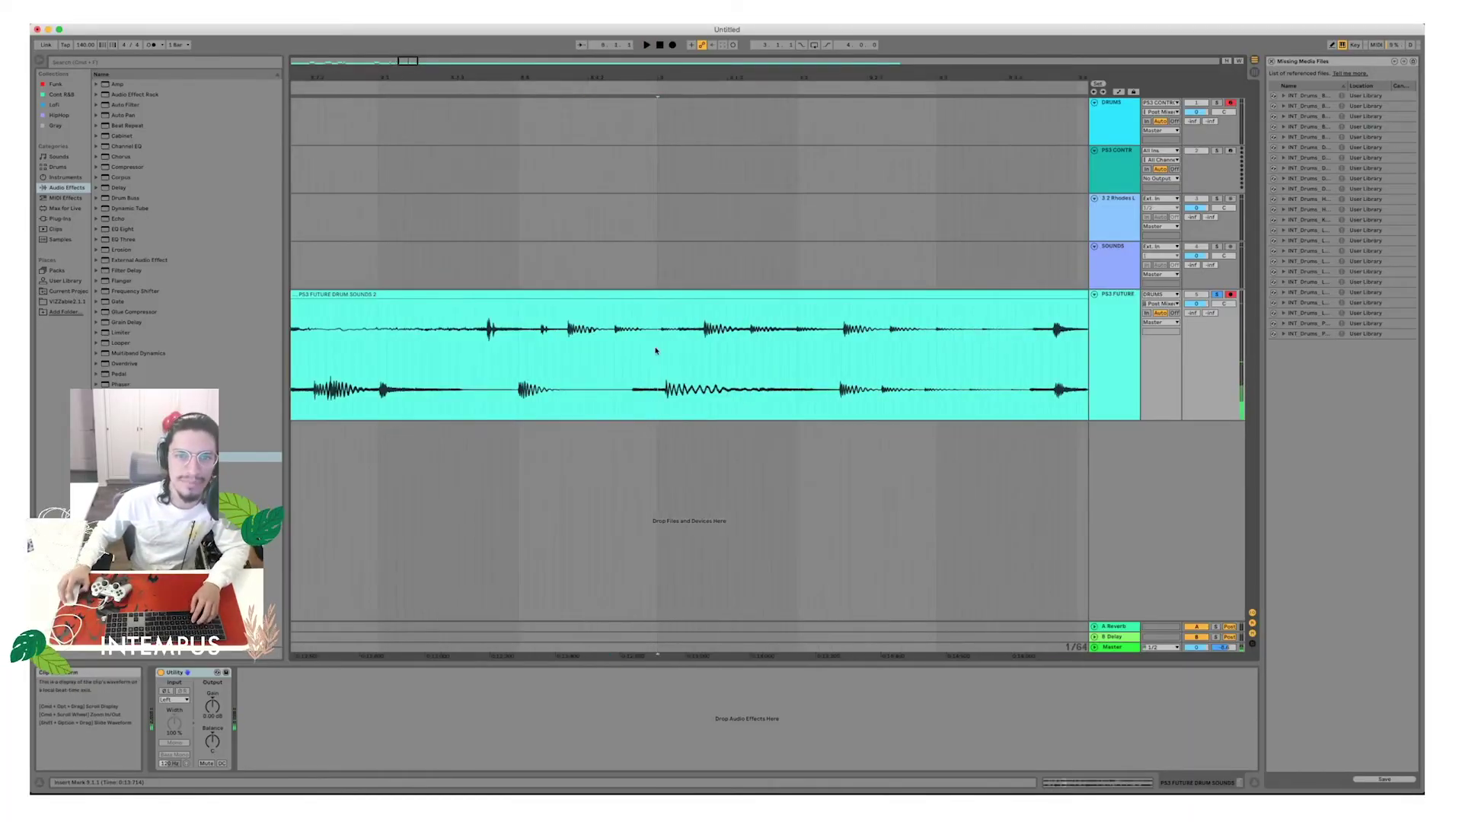
pyautogui.press('space')
pyautogui.moveTo(691, 78); pyautogui.dragTo(624, 31)
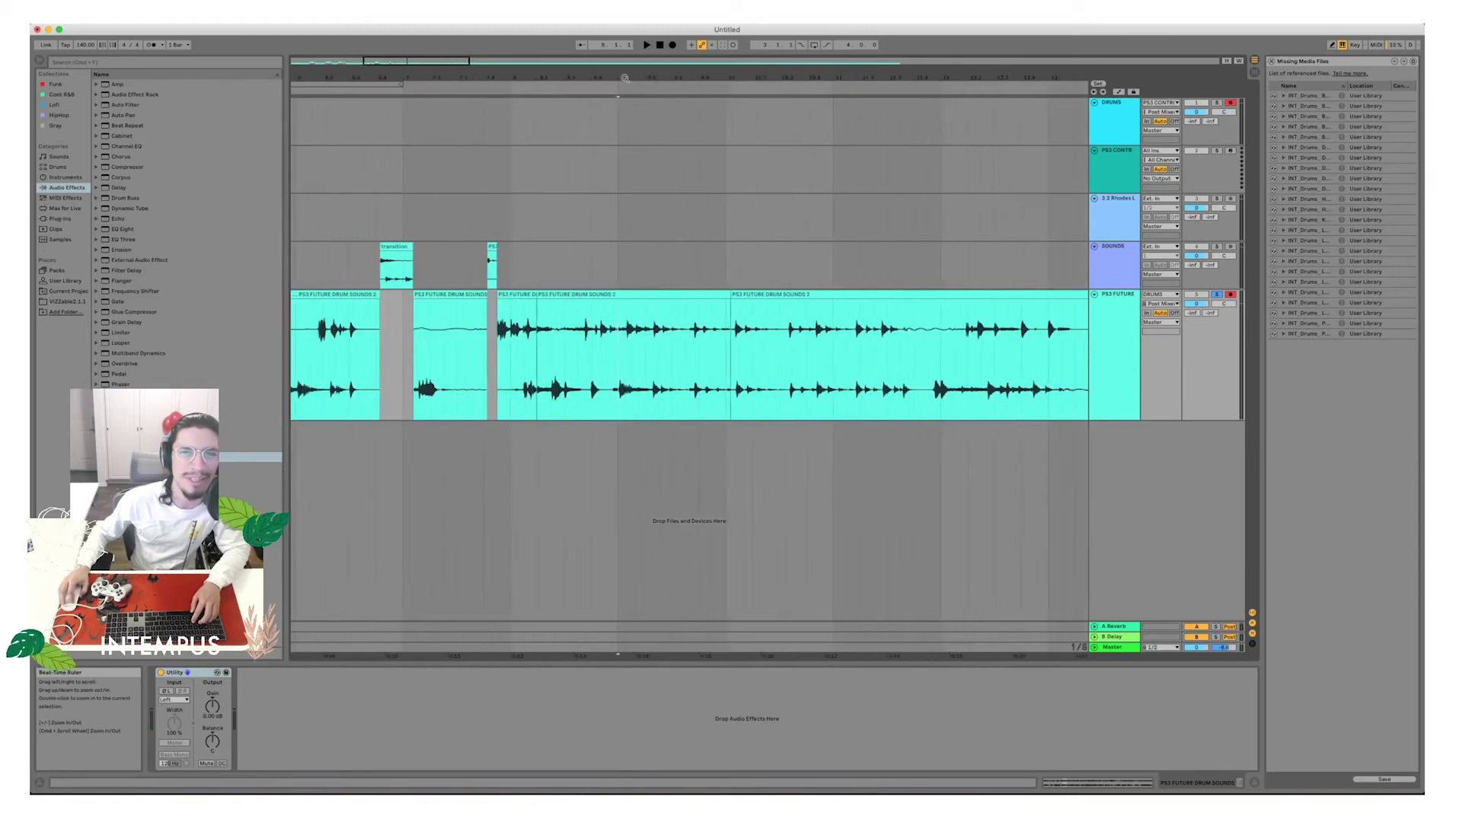
pyautogui.click(607, 302)
pyautogui.moveTo(605, 295); pyautogui.dragTo(601, 267)
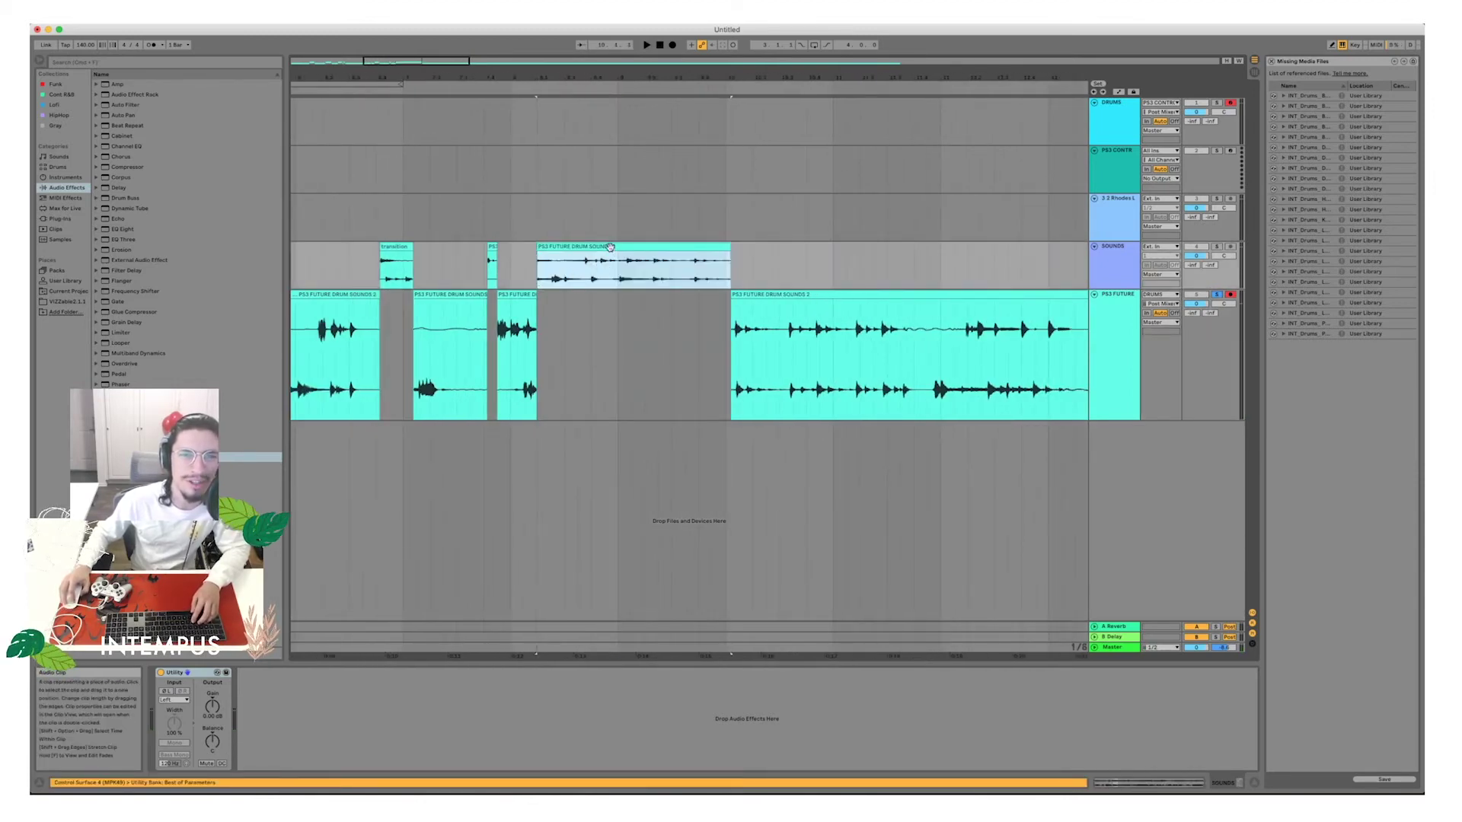
# Split the new SOUNDS slice after its first group of hits and deactivate the rear part.
pyautogui.click(577, 282)
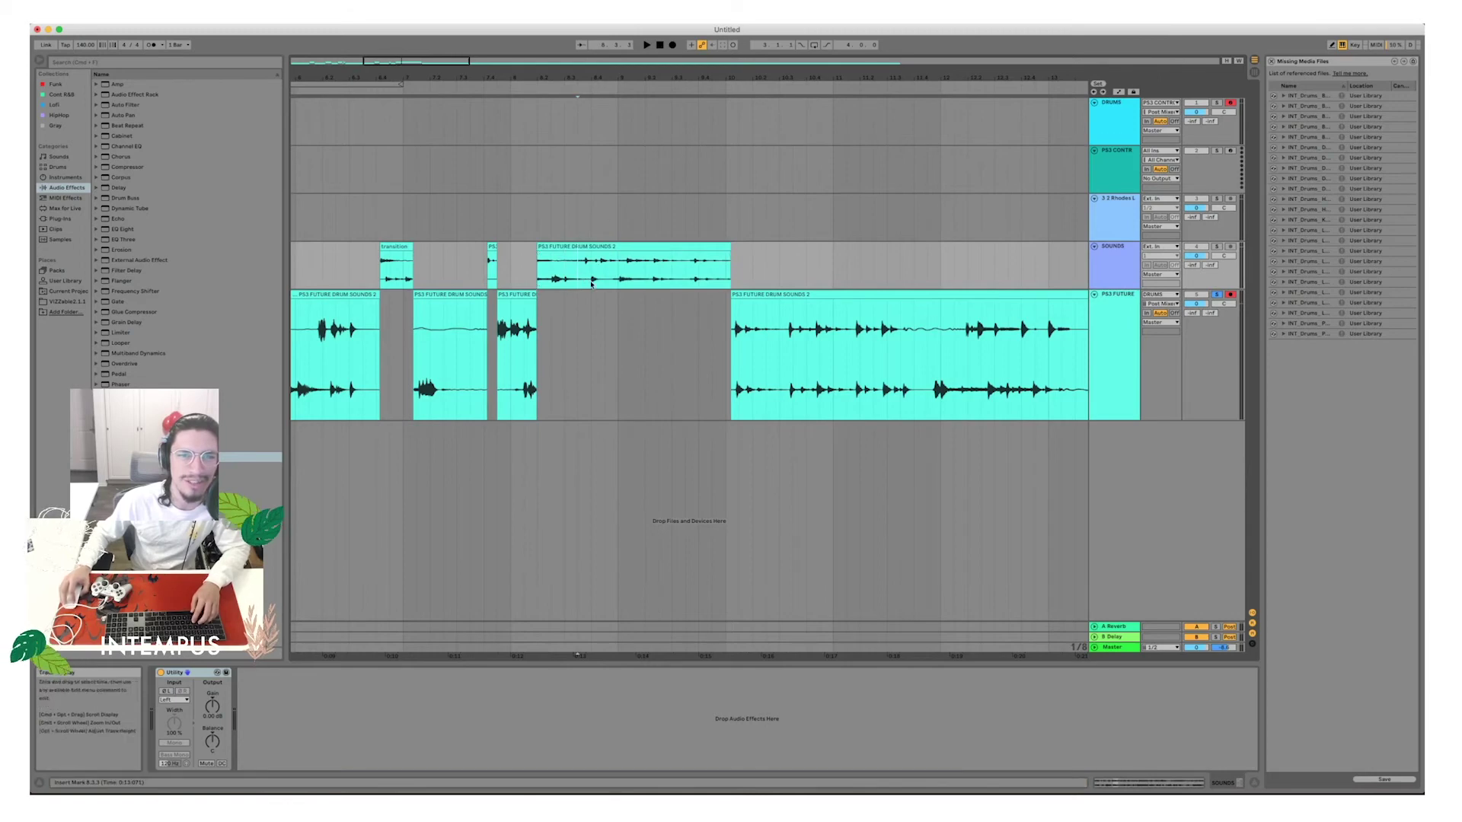
pyautogui.keyDown('shift'); pyautogui.click(607, 249); pyautogui.keyUp('shift')
pyautogui.press('0')
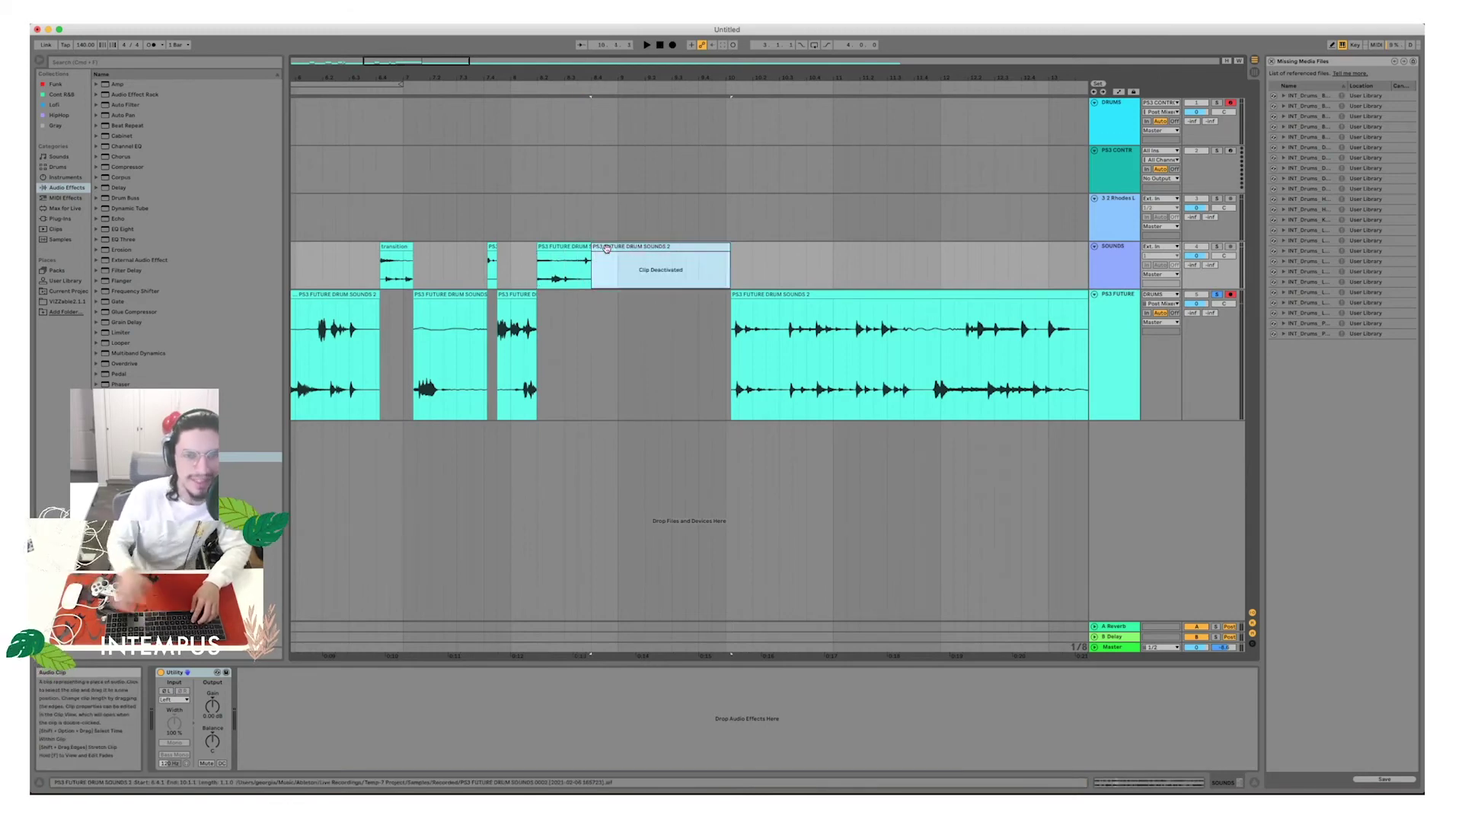
# Solo the SOUNDS track and play the remaining active front slice.
pyautogui.click(571, 247)
pyautogui.press('space')
pyautogui.press('space')
pyautogui.click(1216, 246)
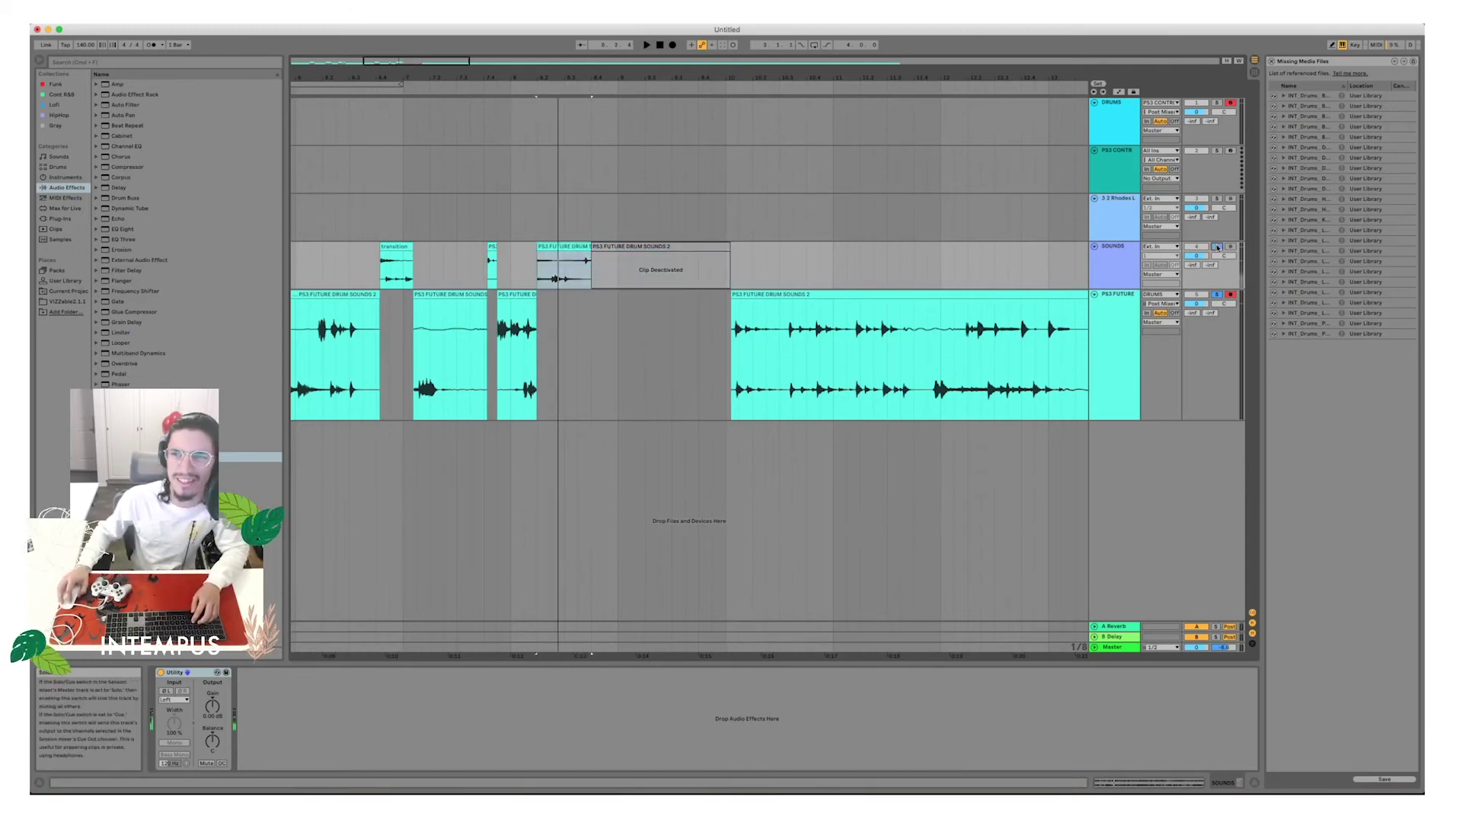
pyautogui.press('space')
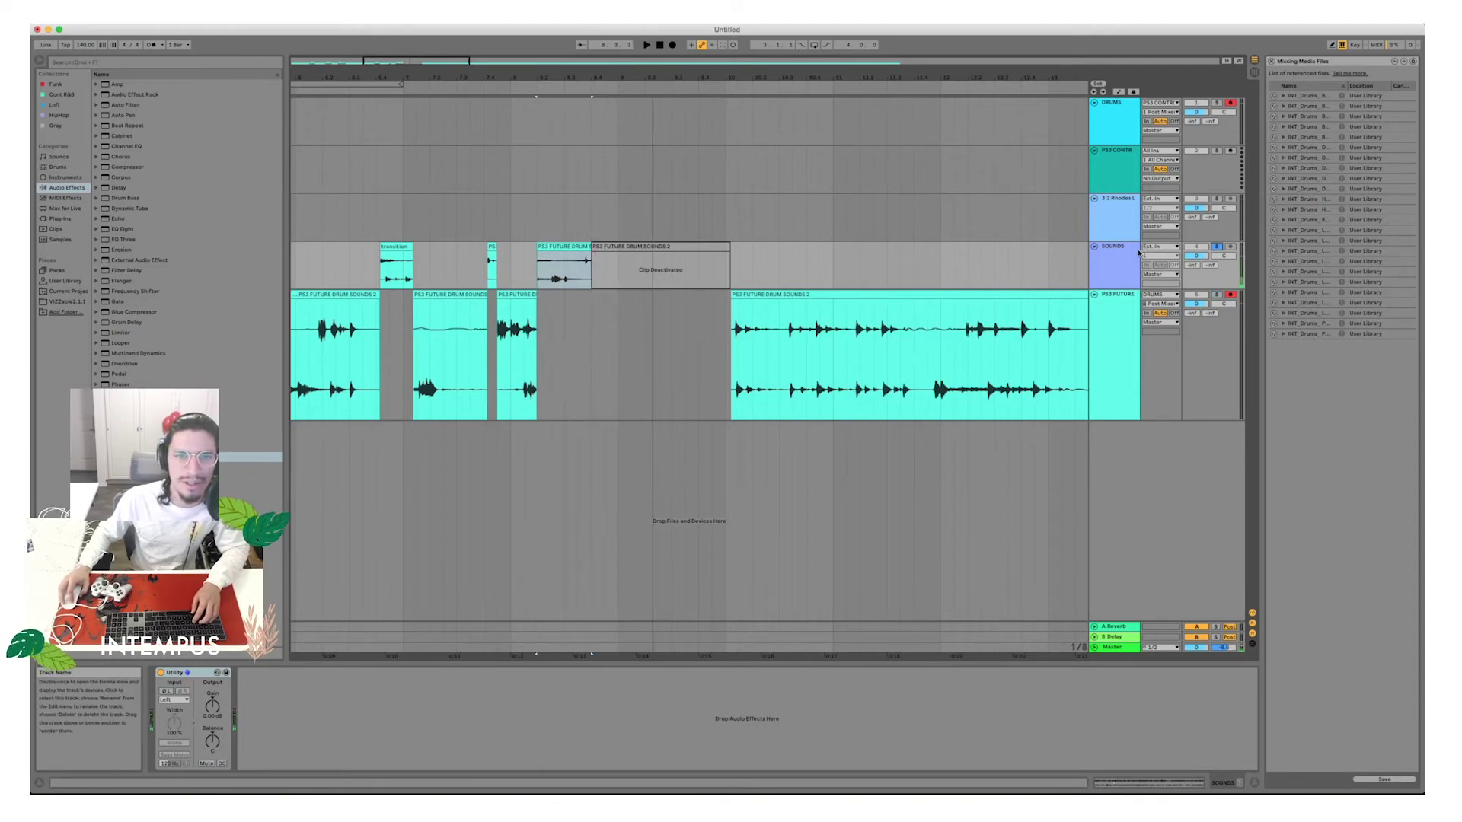
# Trim the end of the active slice slightly, give it a short fade-out and play it back.
pyautogui.moveTo(581, 77); pyautogui.dragTo(579, 247)
pyautogui.click(597, 256)
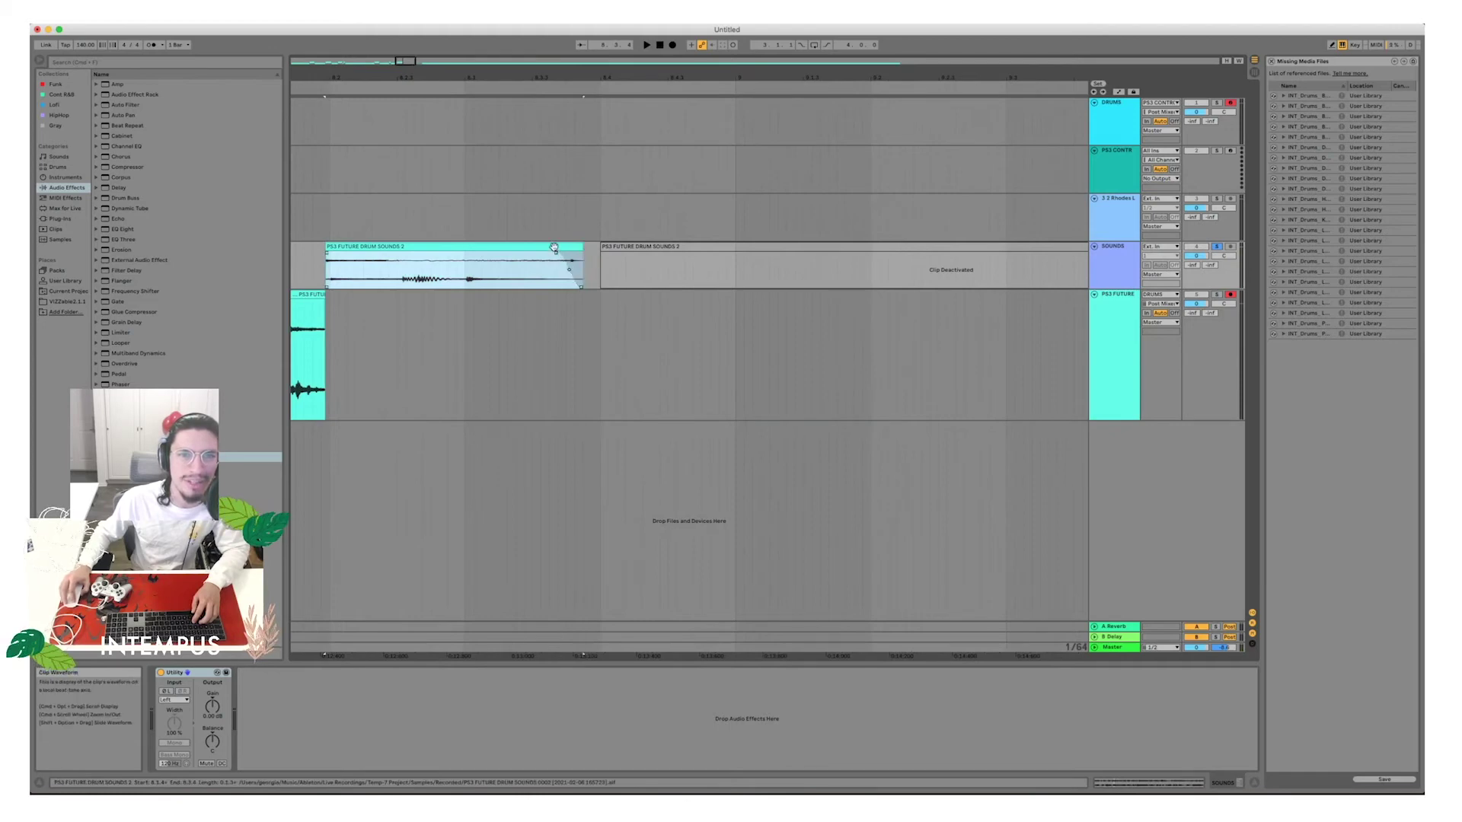
pyautogui.press('space')
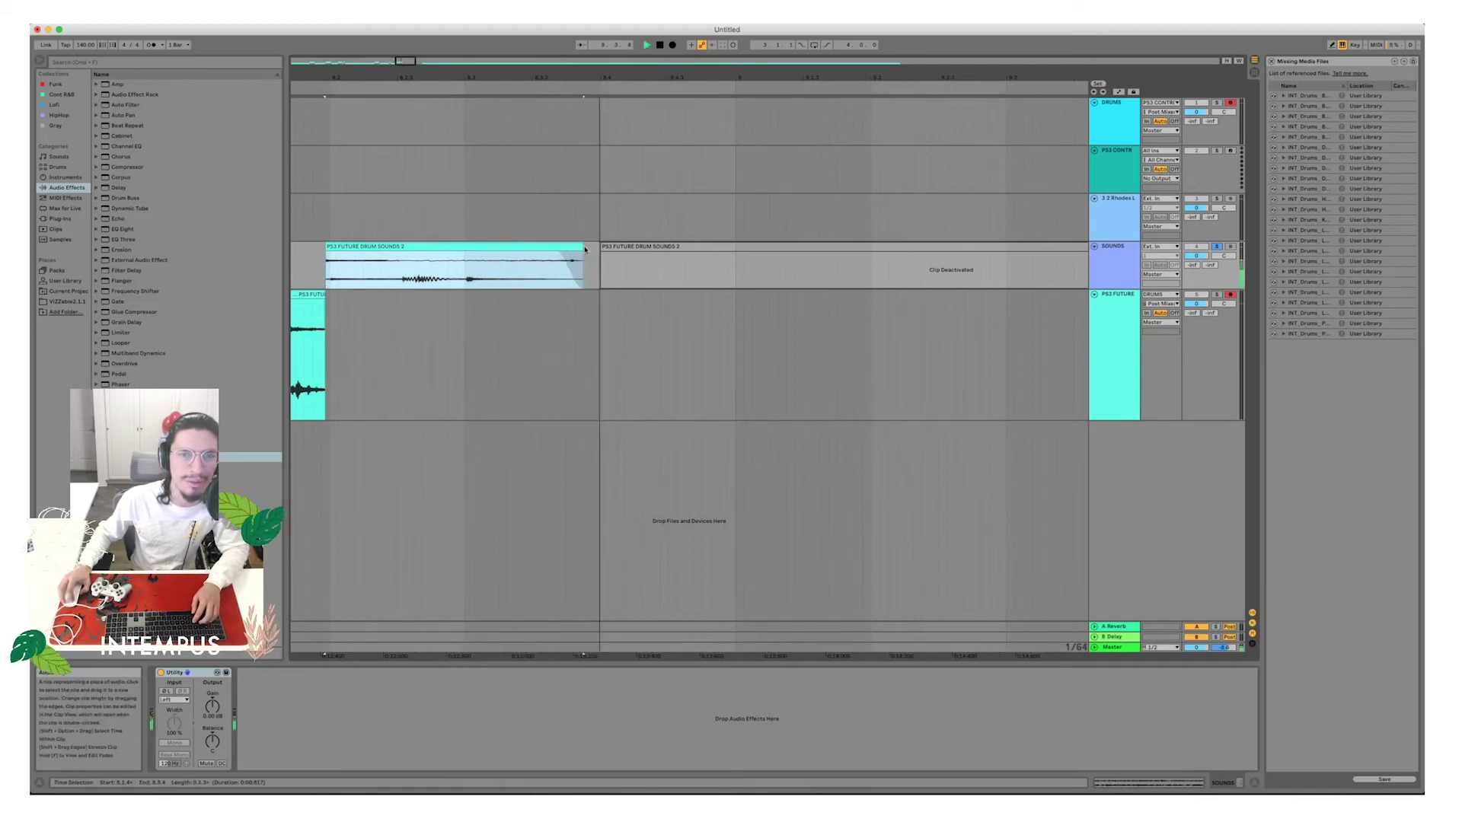
pyautogui.press('space')
# Play on through the recording from bar 10, cut out the hit around bar 15 and move it onto the SOUNDS track.
pyautogui.moveTo(673, 79); pyautogui.dragTo(545, 38)
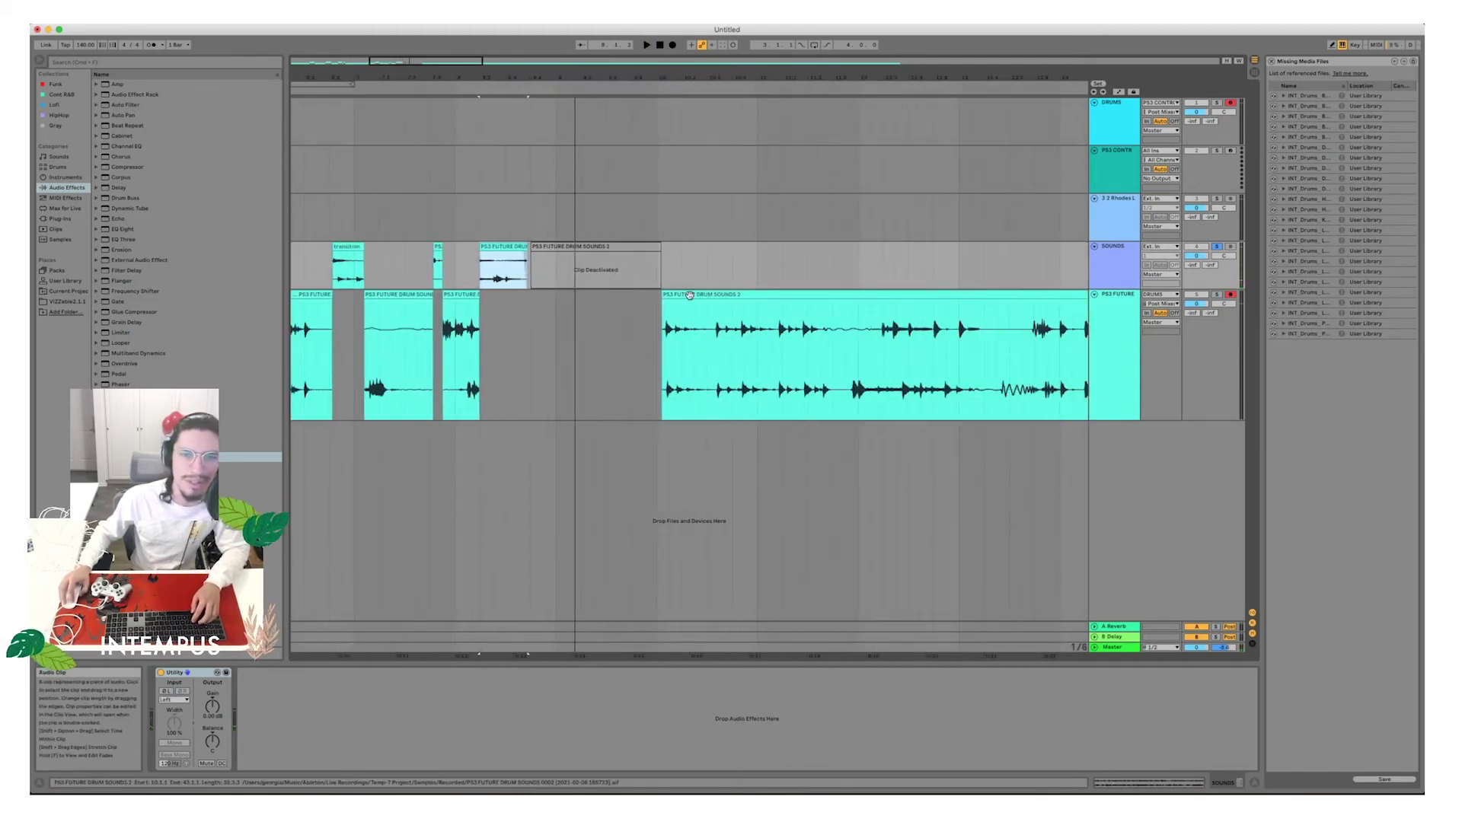
pyautogui.click(752, 296)
pyautogui.press('space')
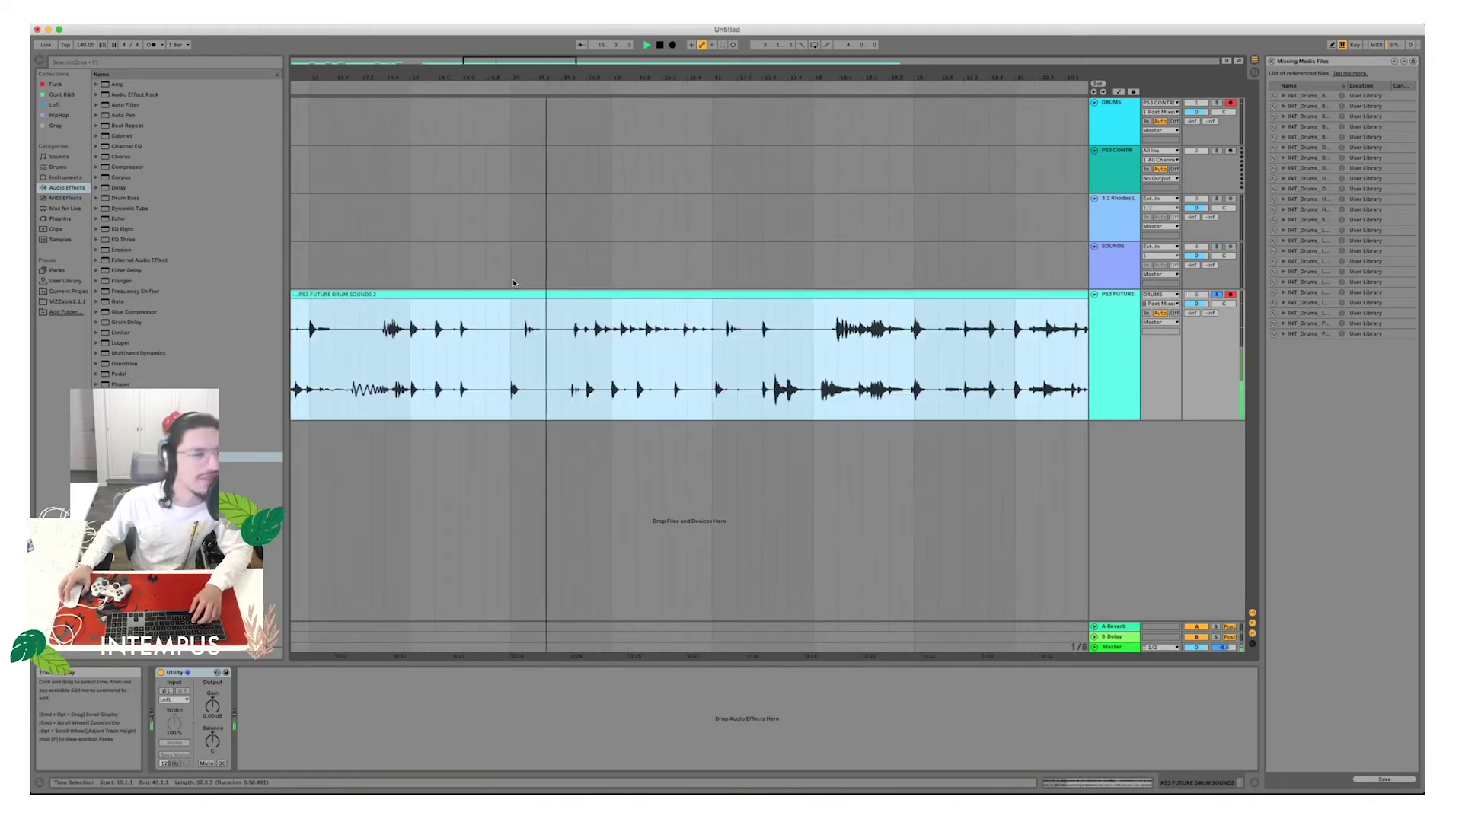
pyautogui.press('space')
pyautogui.click(527, 338)
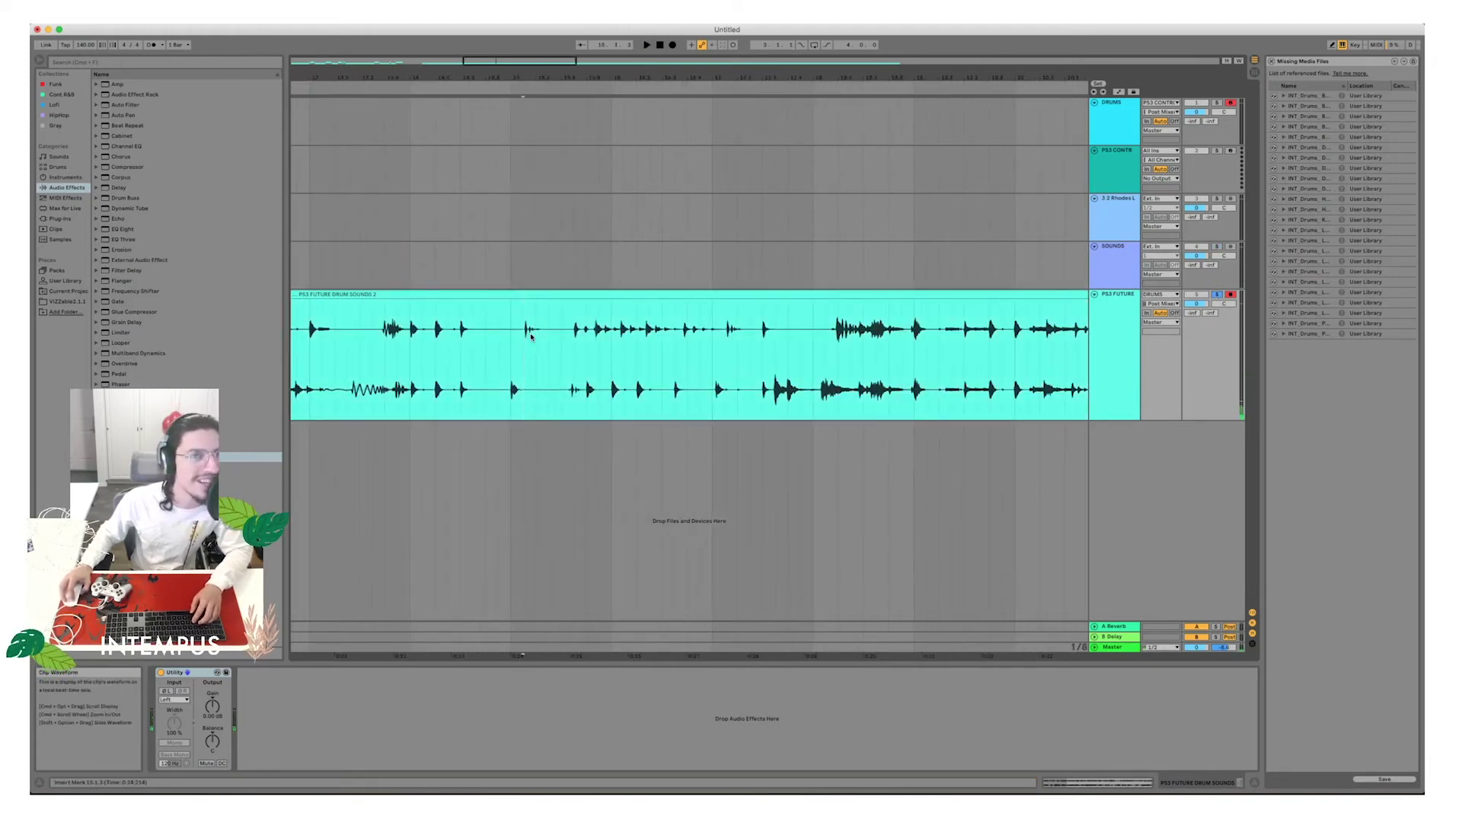
pyautogui.press('space')
pyautogui.press('space')
pyautogui.press('space')
pyautogui.press('space')
pyautogui.press('space')
pyautogui.moveTo(555, 75)
pyautogui.mouseDown()
pyautogui.moveTo(555, 99)
pyautogui.moveTo(534, 74)
pyautogui.mouseUp()
# Cut out the short echoing hit around bar 17, move that slice onto the SOUNDS track and name it "transition".
pyautogui.press('space')
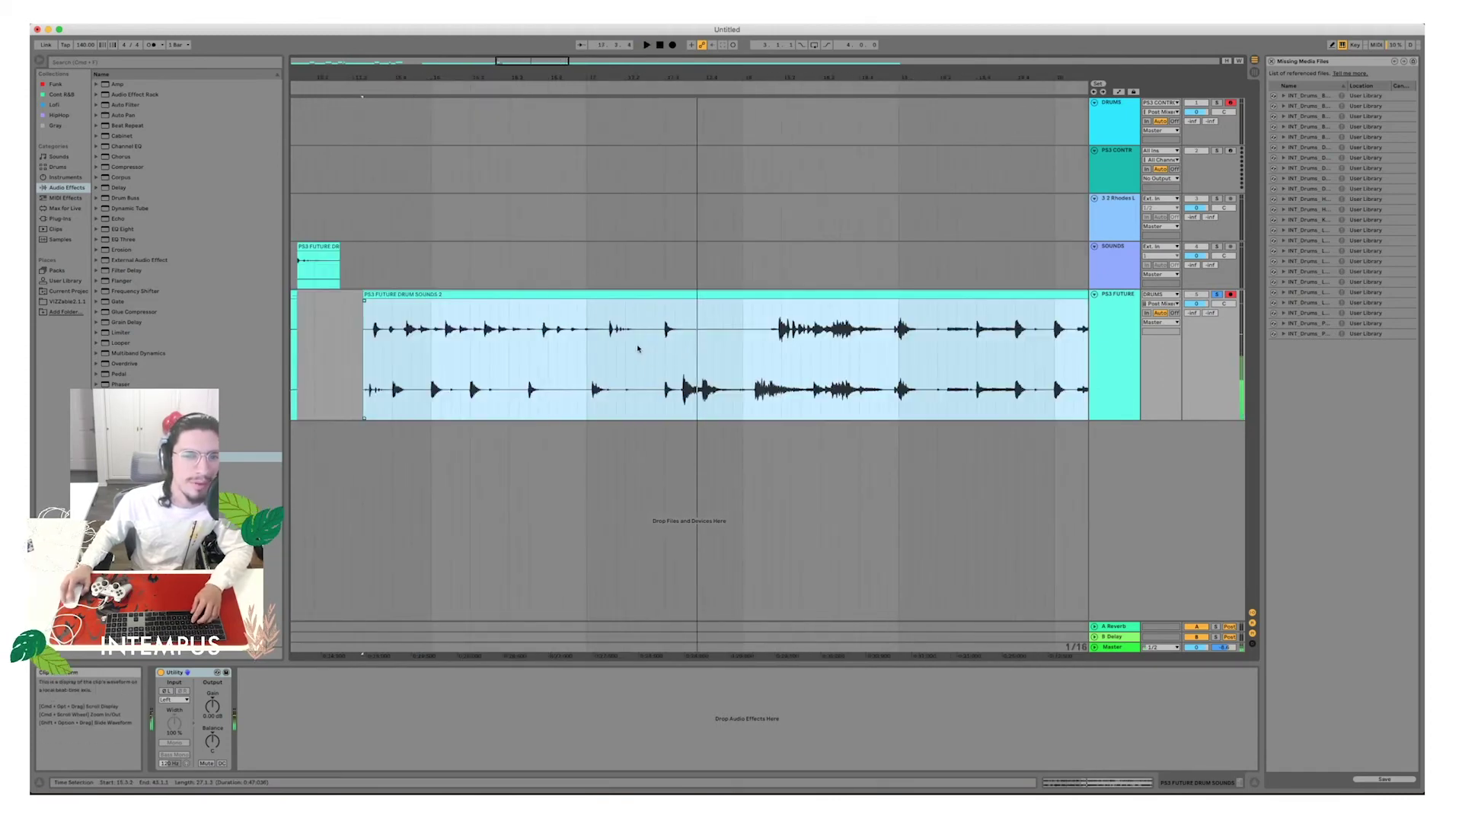
pyautogui.moveTo(646, 75); pyautogui.dragTo(598, 74)
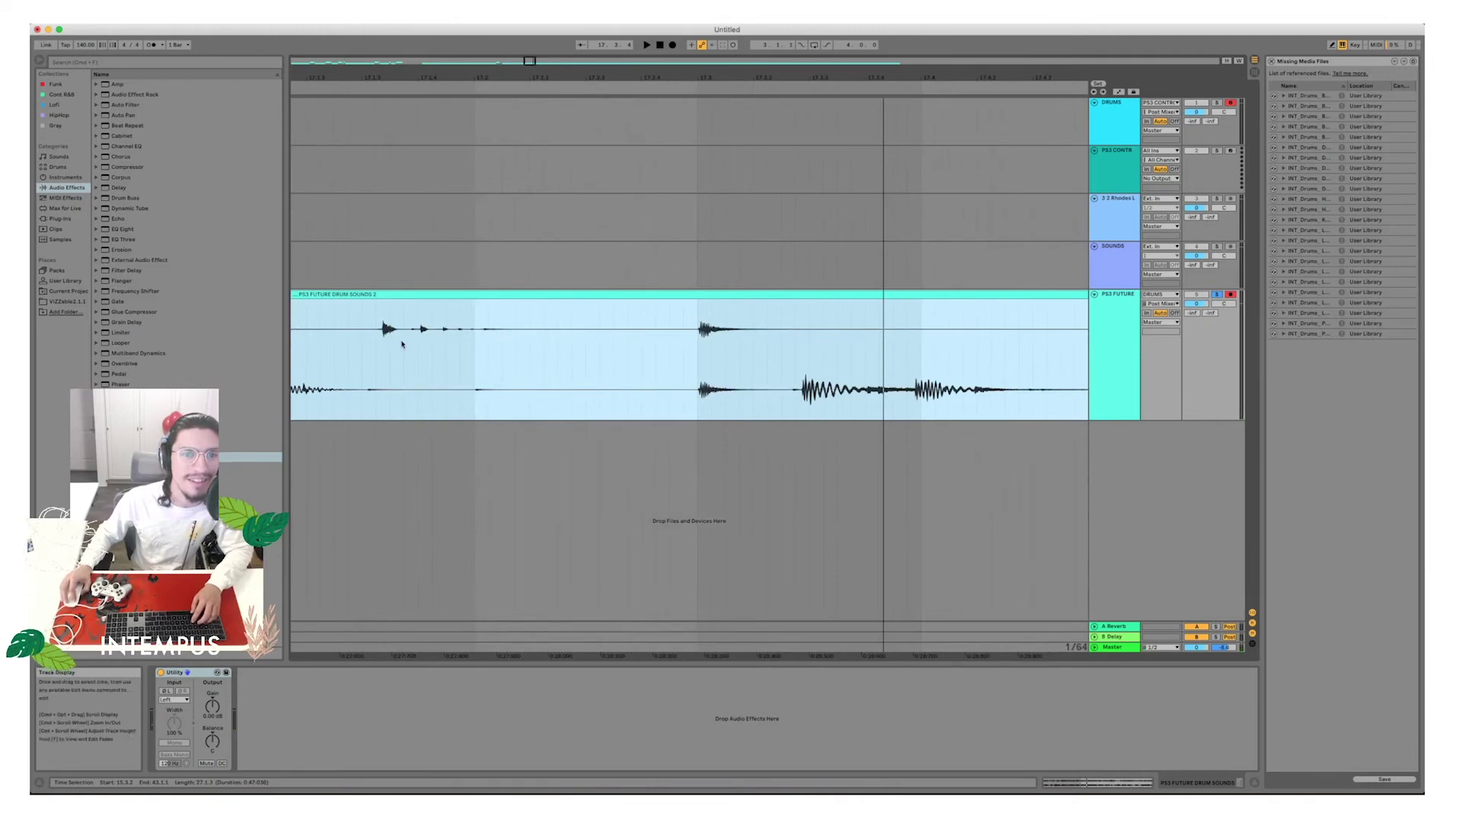
pyautogui.click(402, 344)
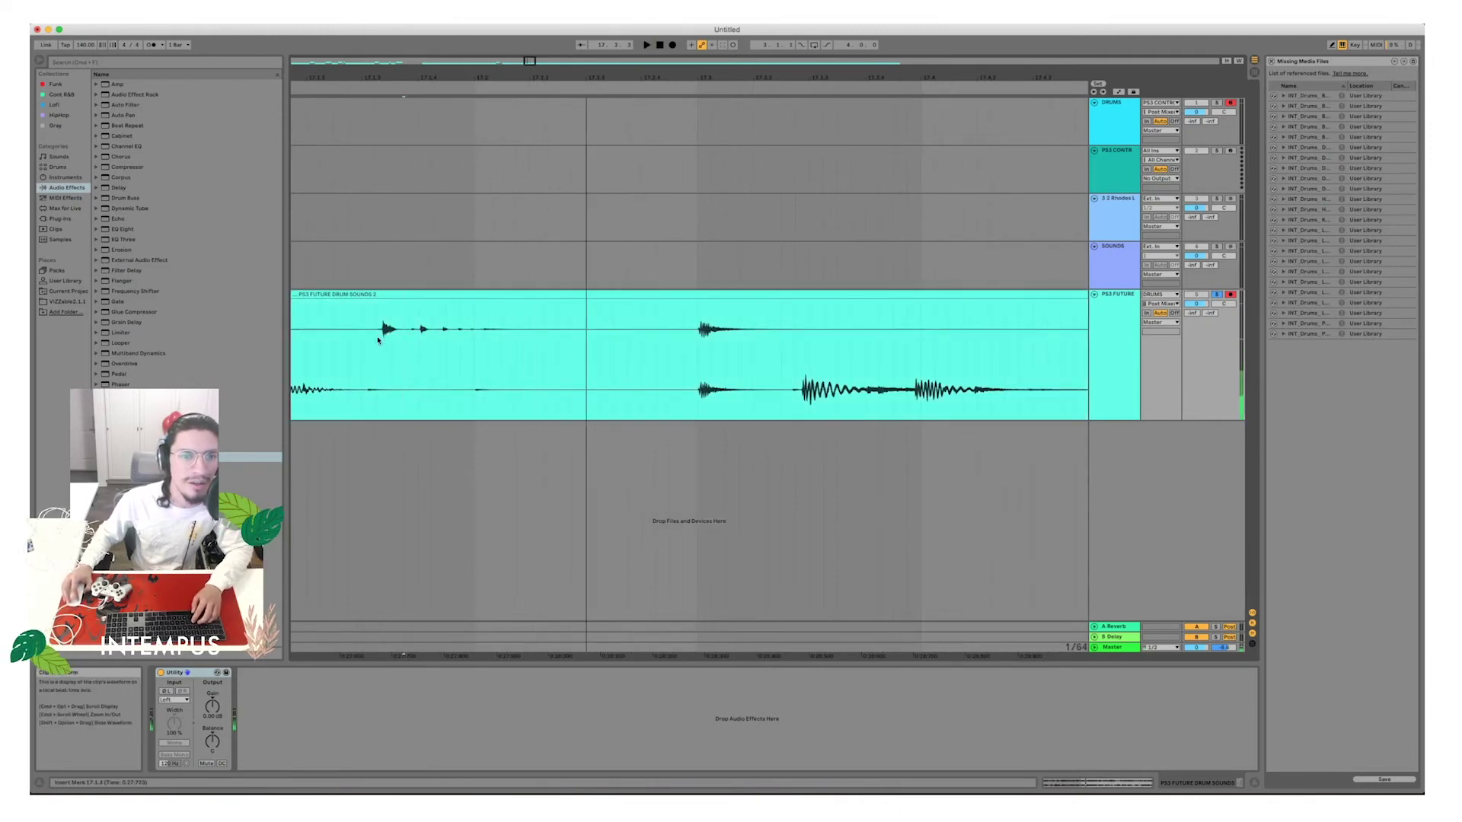
pyautogui.click(378, 341)
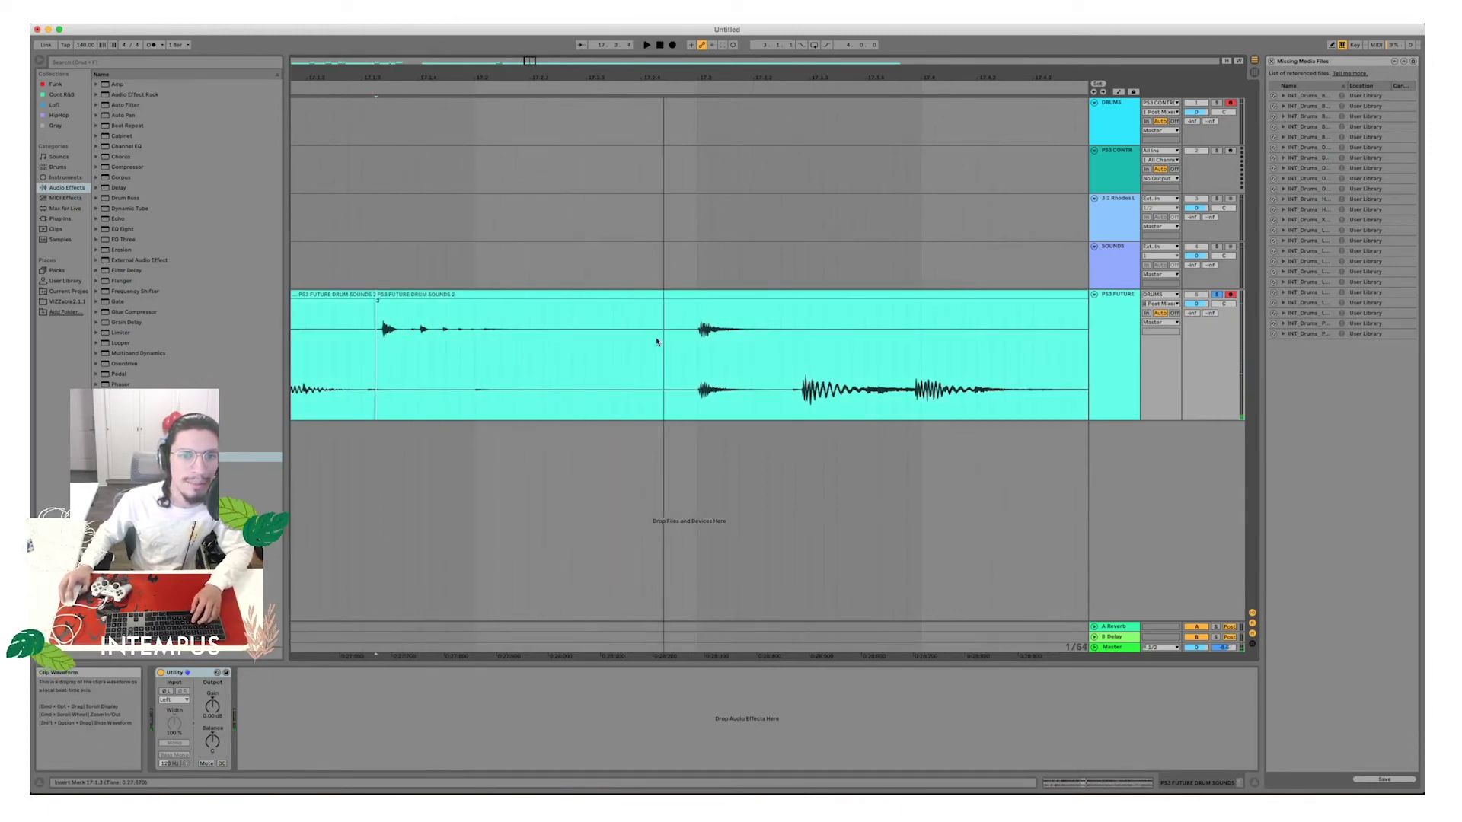
pyautogui.moveTo(582, 305); pyautogui.dragTo(584, 273)
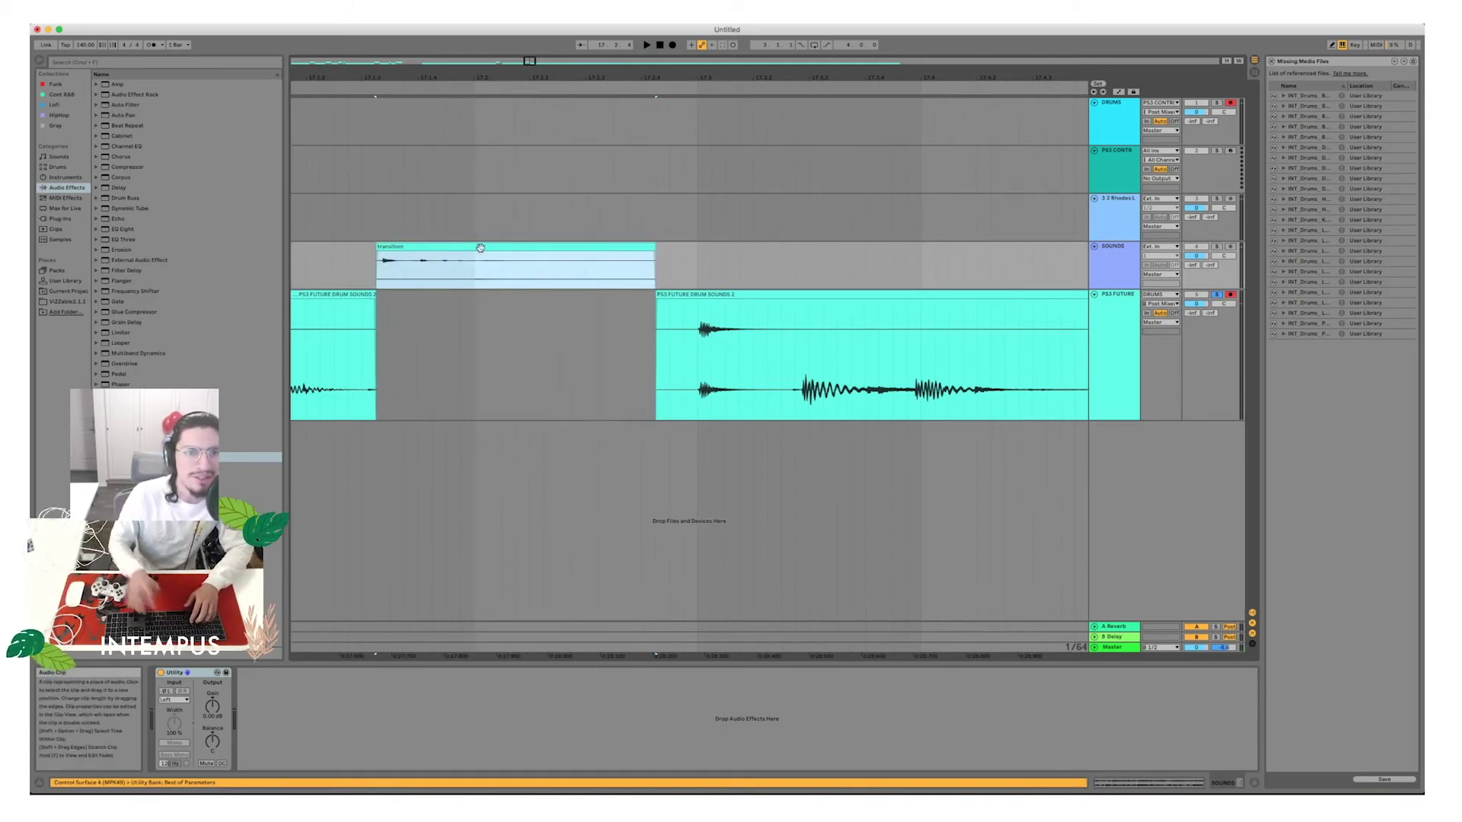
# Audition the bar 17 slice with the SOUNDS track soloed, shorten it with a fade-out and rename it "menu button press".
pyautogui.press('space')
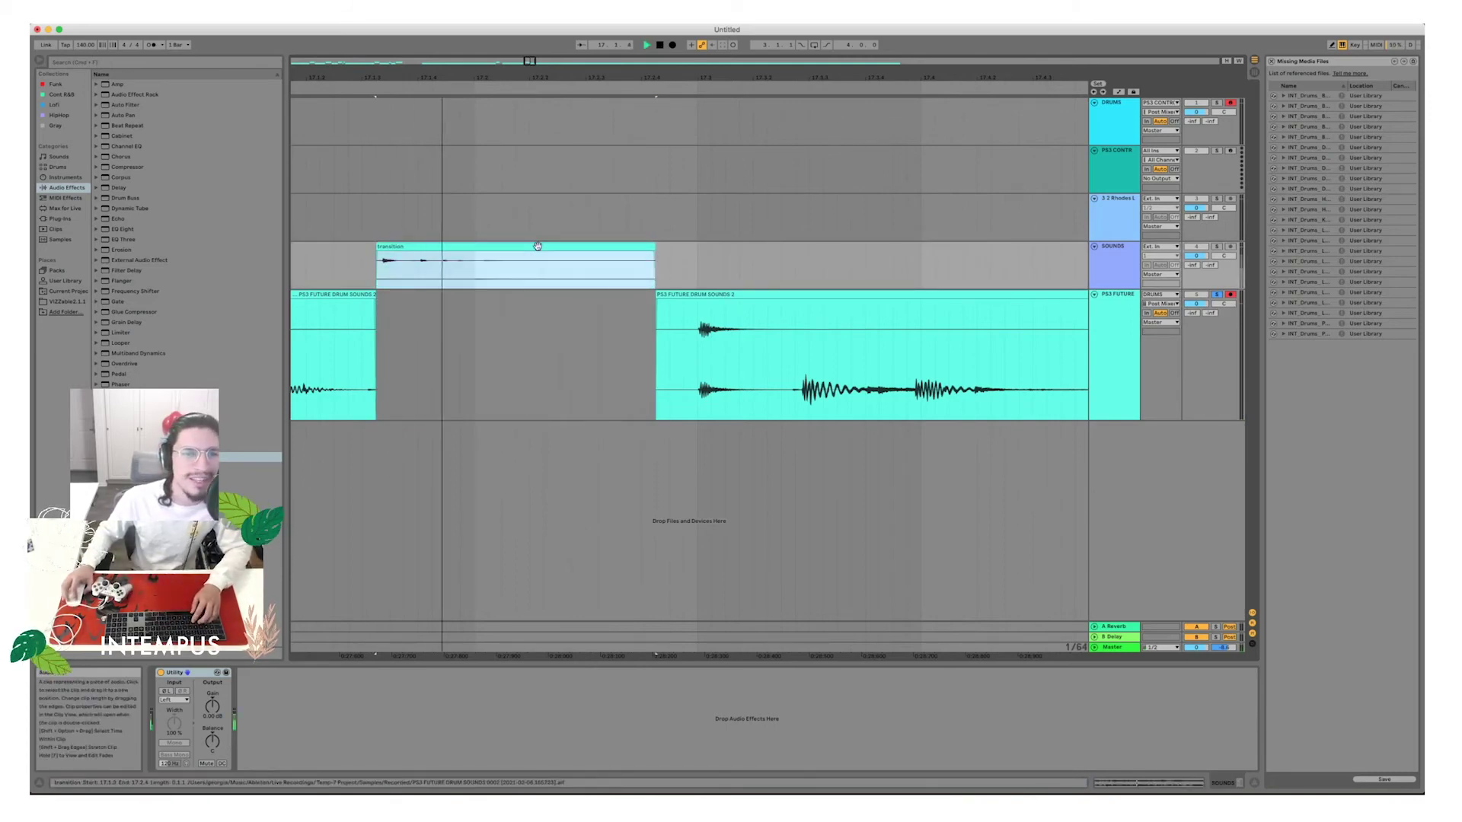
pyautogui.press('space')
pyautogui.click(1217, 248)
pyautogui.press('space')
pyautogui.press('space')
pyautogui.press('space')
pyautogui.press('space')
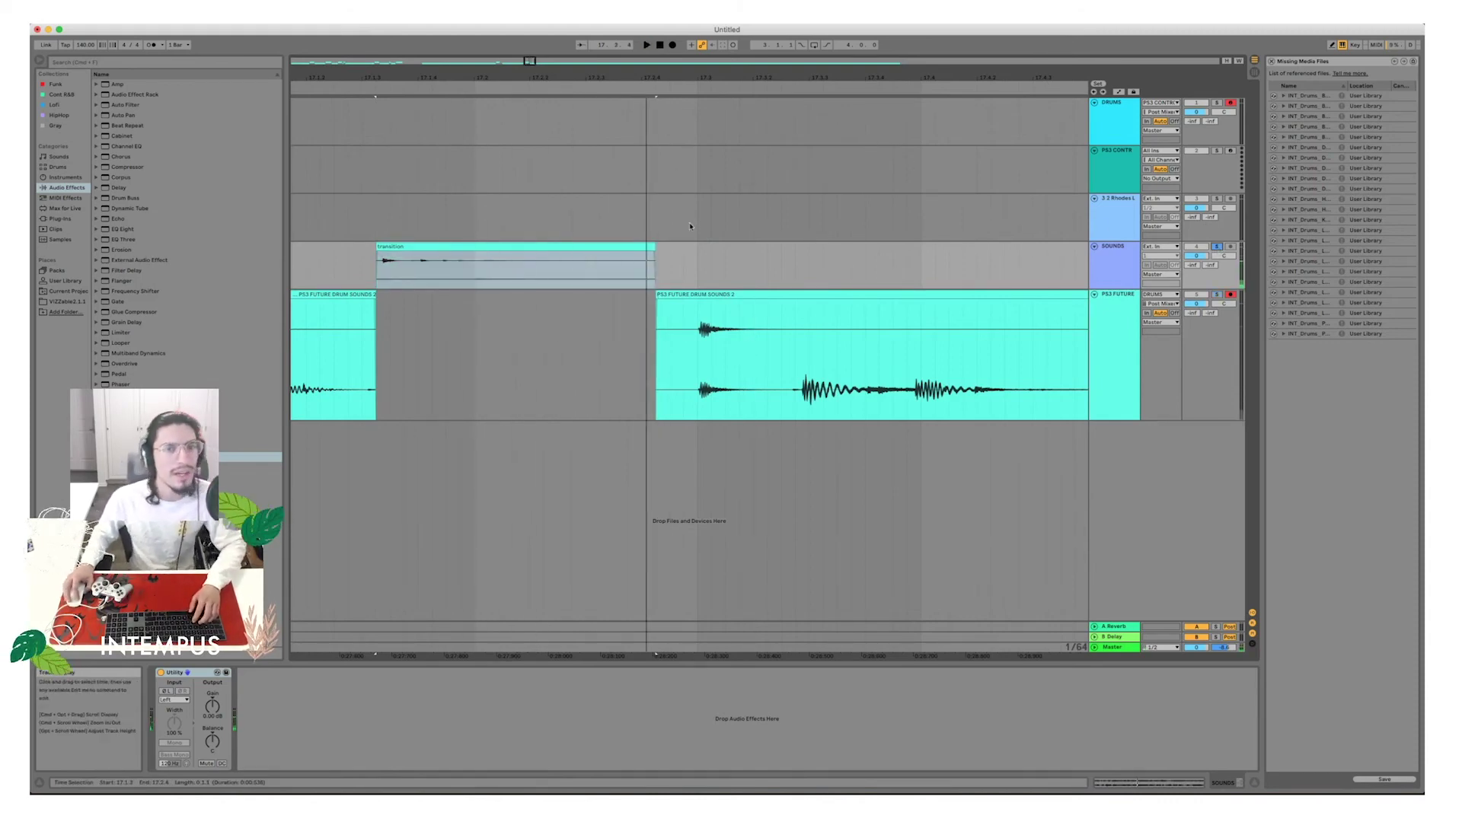
pyautogui.moveTo(648, 249); pyautogui.dragTo(499, 249)
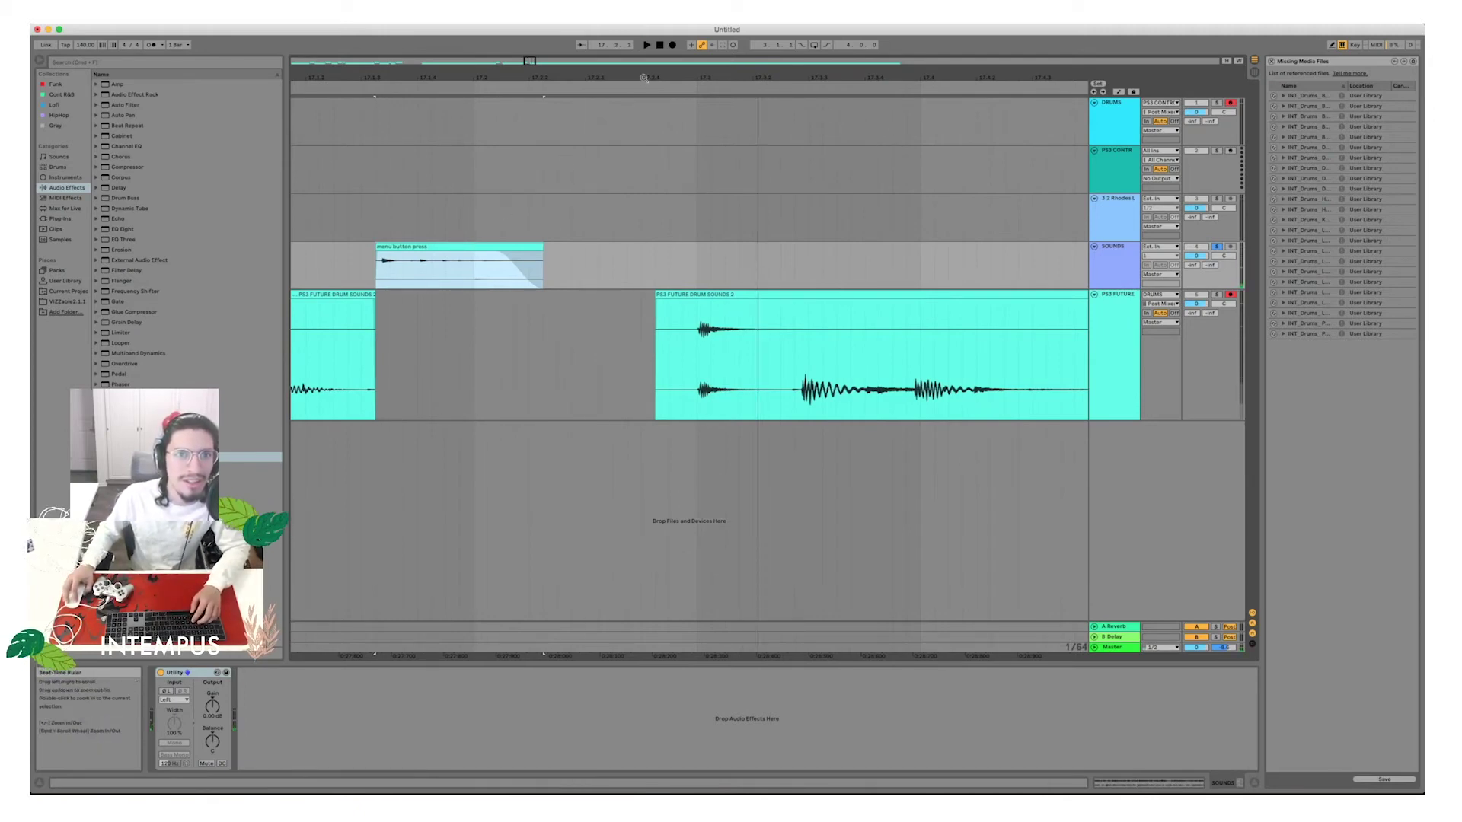
# Solo the PS3 FUTURE track and play the recording on from bar 17 to locate the decaying hit around bar 23.
pyautogui.moveTo(644, 78); pyautogui.dragTo(531, 77)
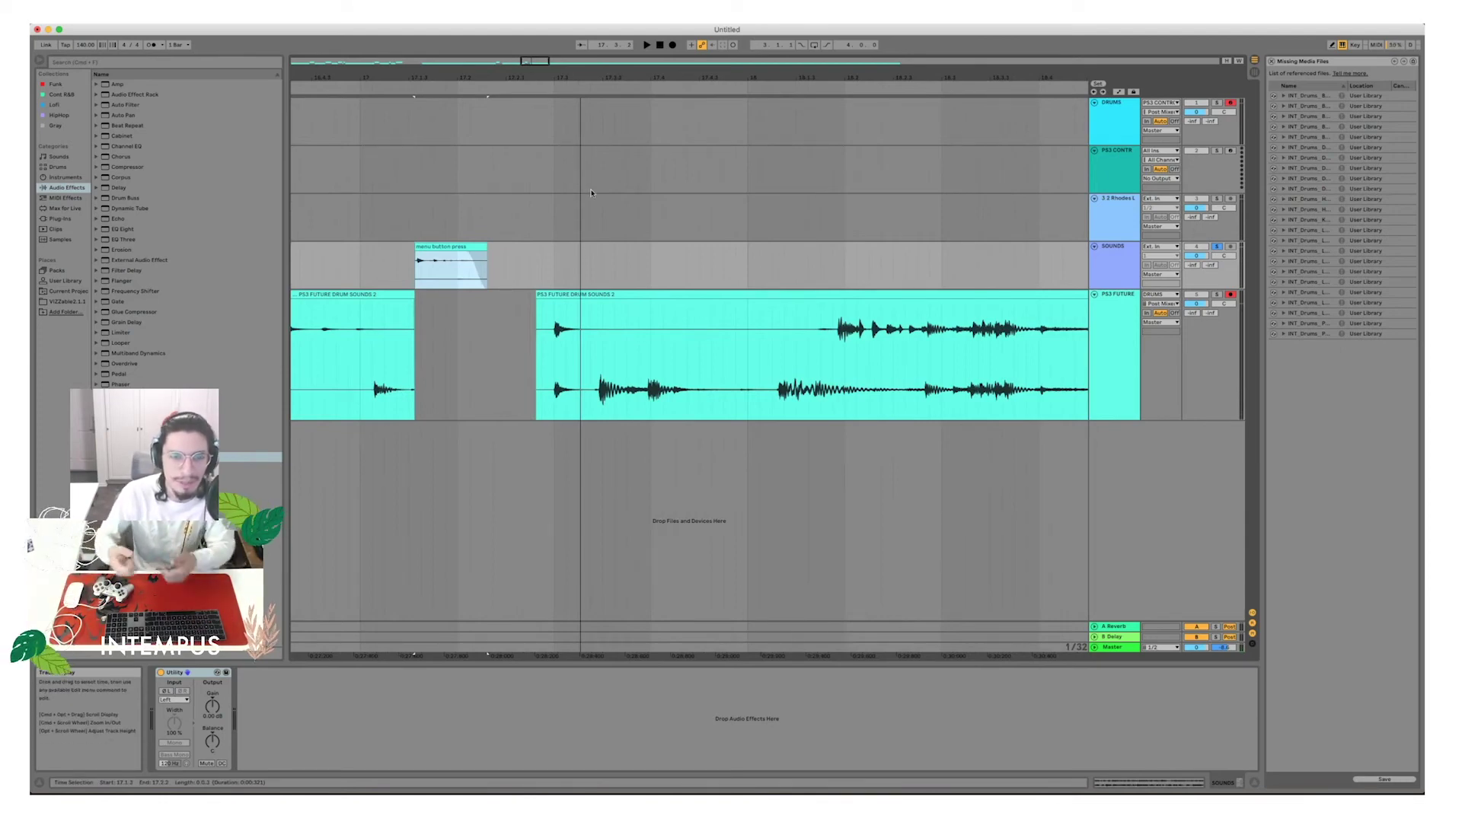
pyautogui.hscroll(4, 591, 259)
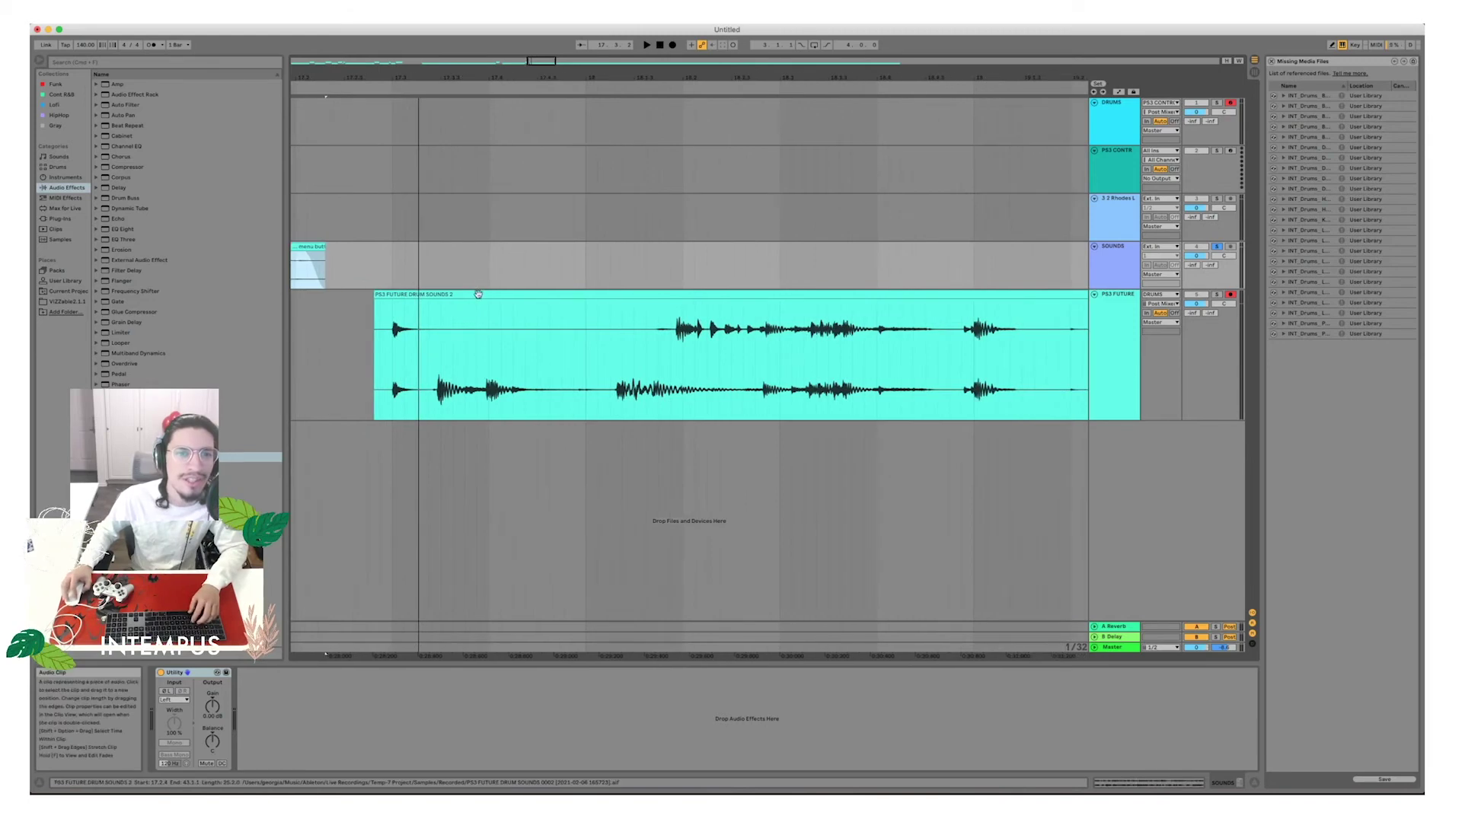
pyautogui.click(937, 303)
pyautogui.click(1217, 295)
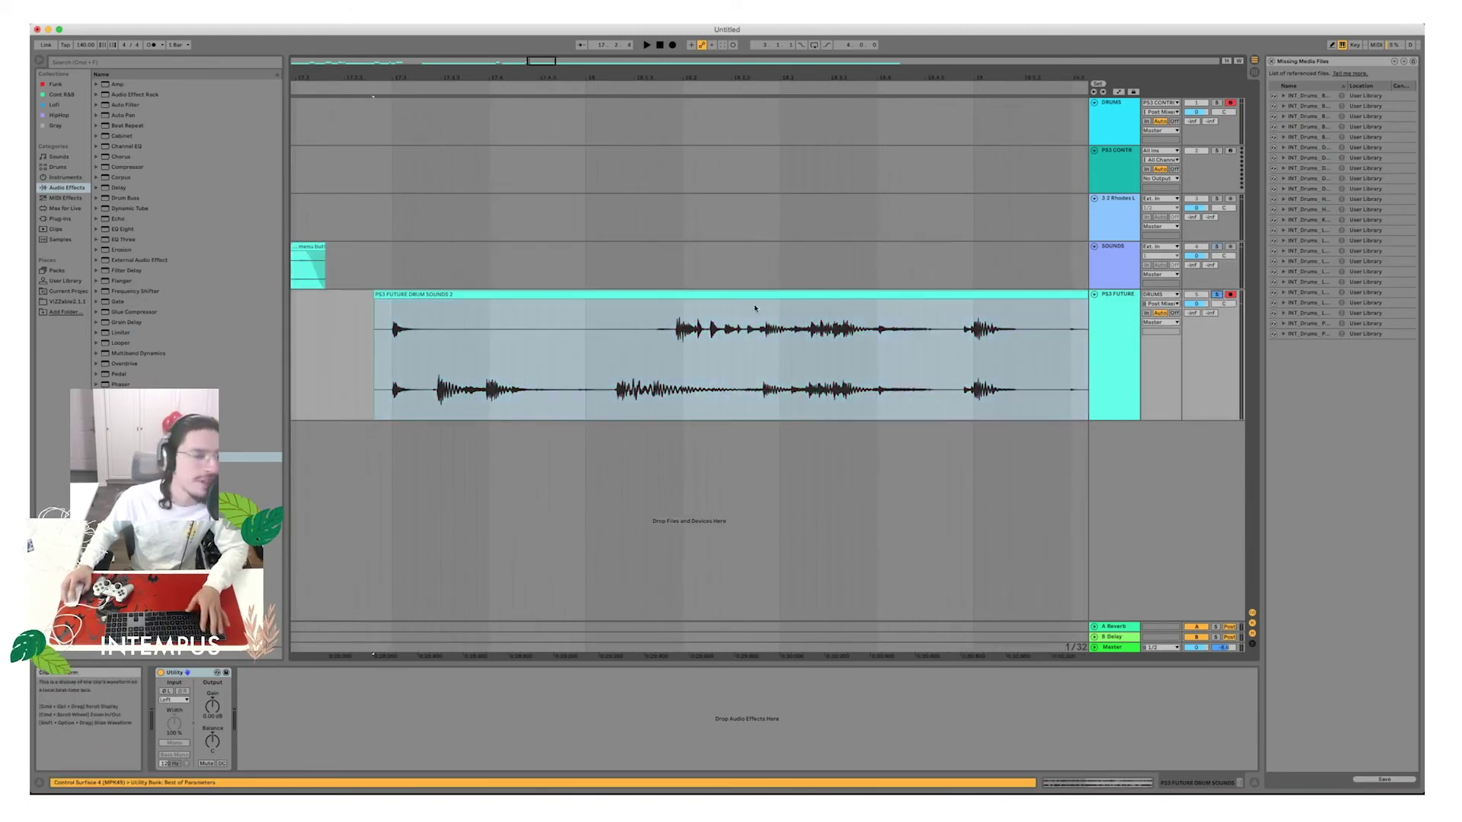
pyautogui.press('space')
pyautogui.hscroll(4, 754, 308)
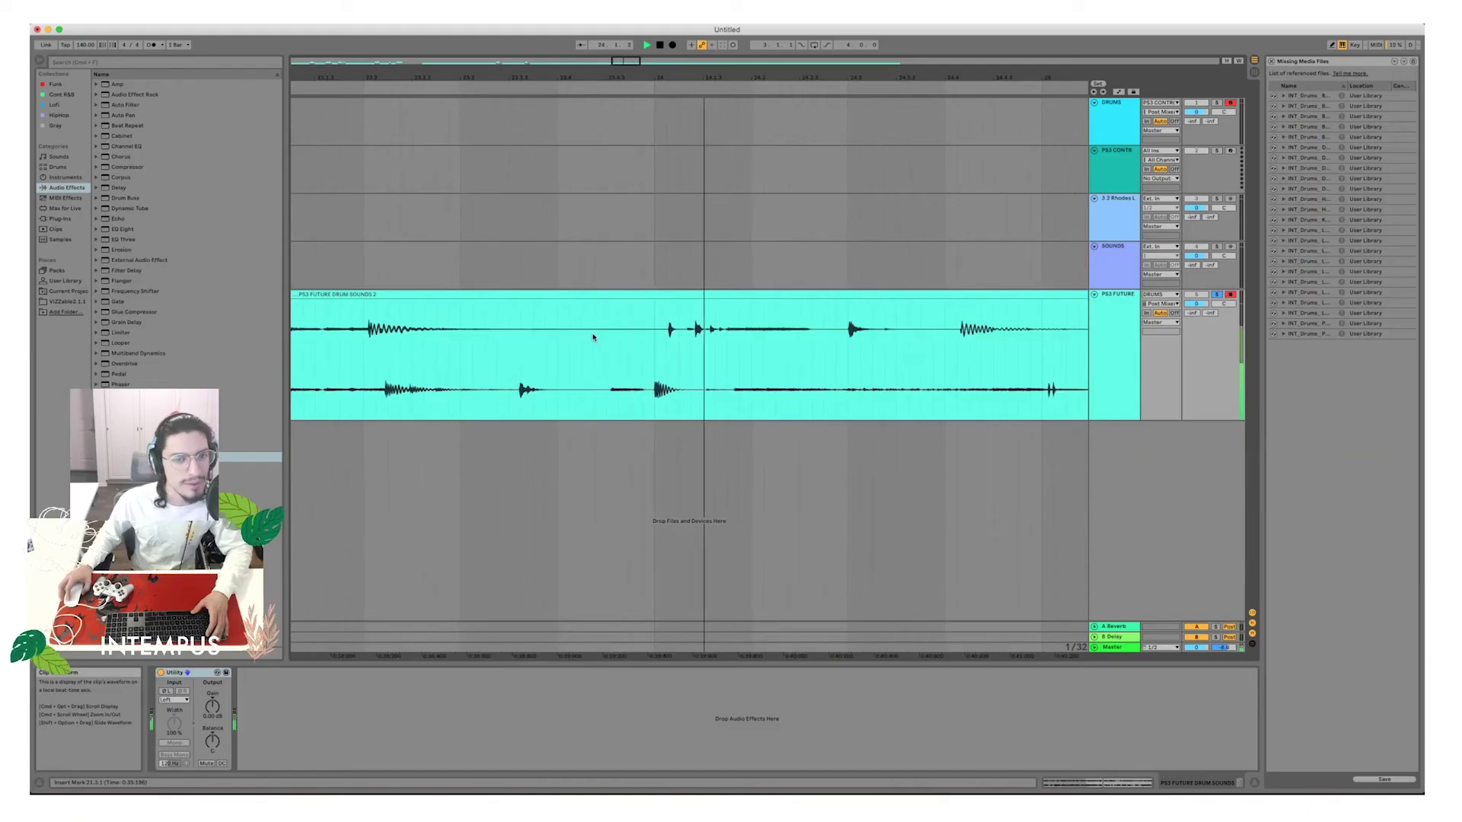
pyautogui.press('space')
pyautogui.press('space')
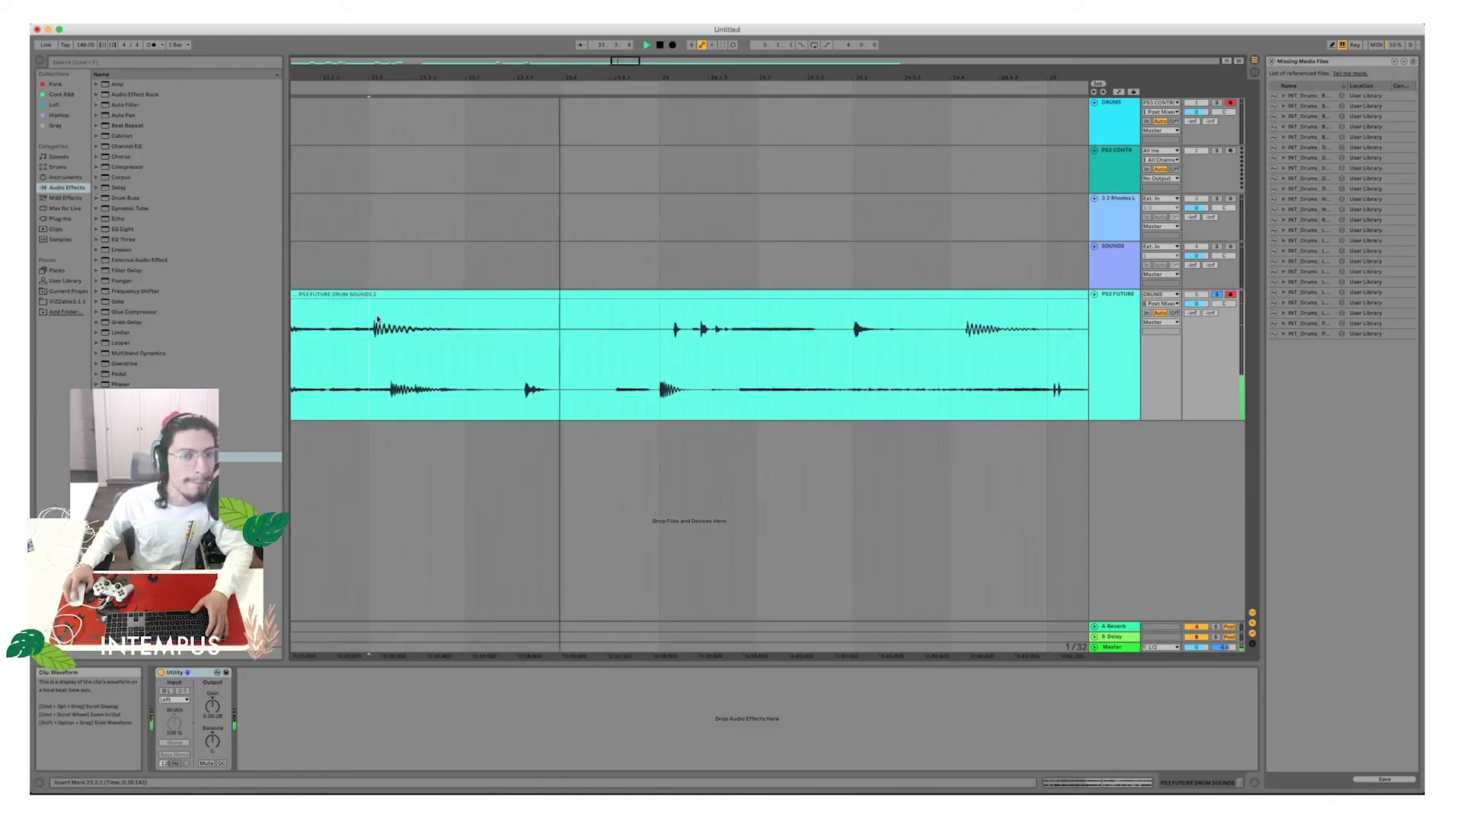
pyautogui.press('space')
# Split the recording just before the onset of the decaying hit in bar 23 and select the clip after the split.
pyautogui.moveTo(373, 78); pyautogui.dragTo(372, 182)
pyautogui.click(389, 345)
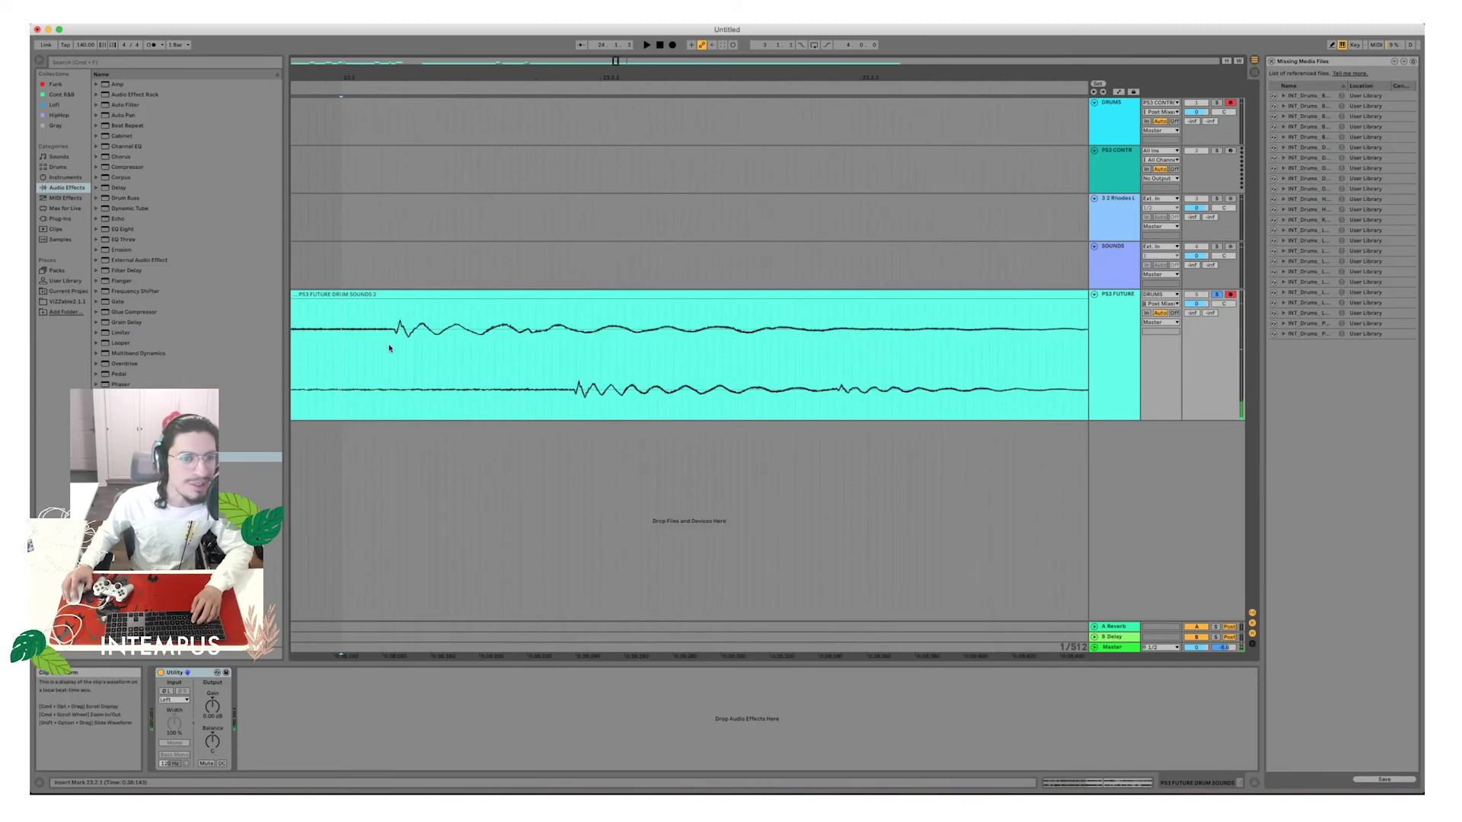
pyautogui.press('super+e')
pyautogui.click(440, 294)
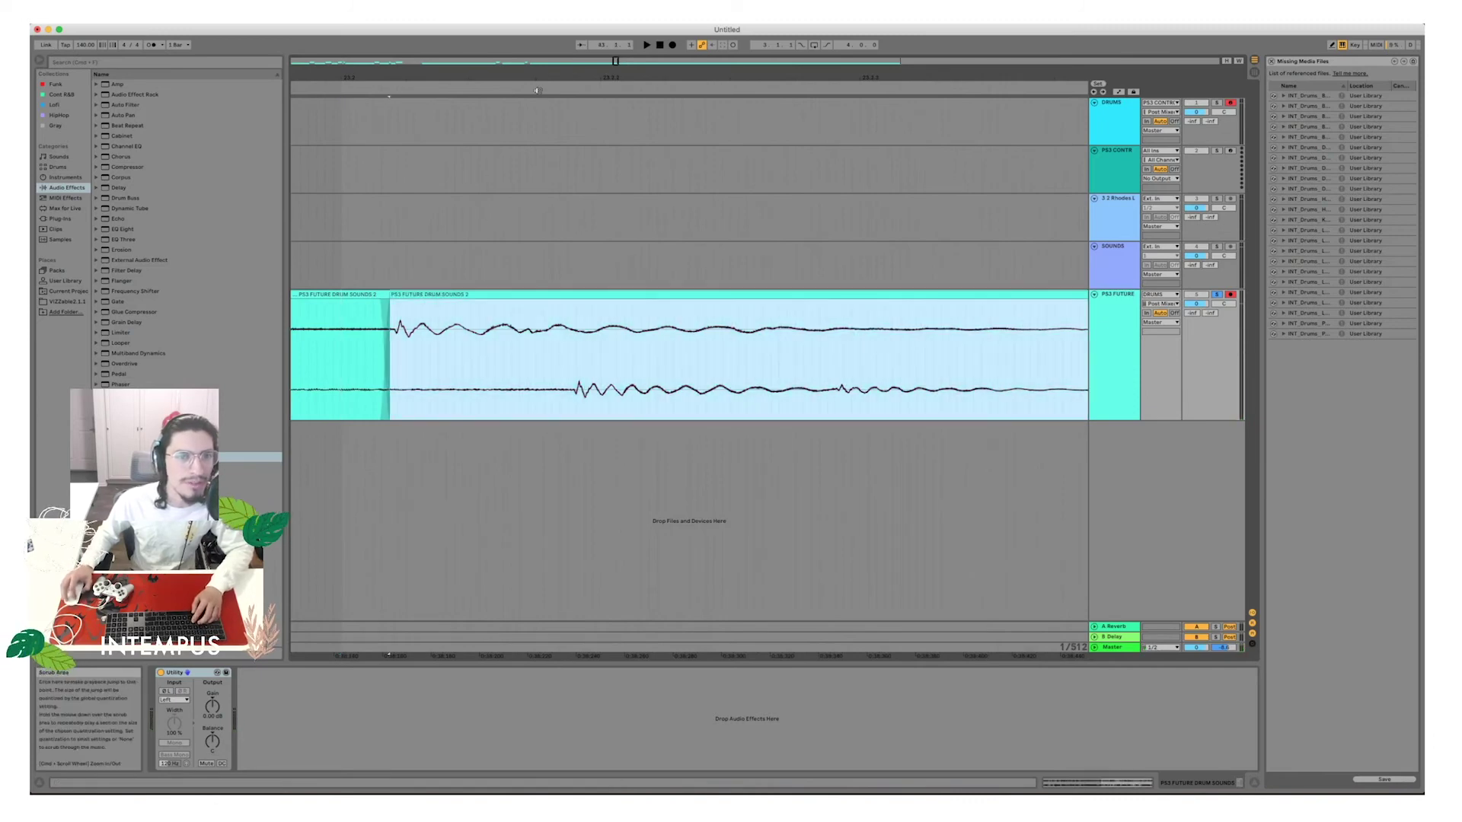
# Split the clip again after the following hits in bar 24, move that slice onto the SOUNDS track and rename it "anime".
pyautogui.moveTo(587, 77); pyautogui.dragTo(480, 75)
pyautogui.press('space')
pyautogui.hotkey('ctrl', 'Up')
pyautogui.moveTo(789, 294); pyautogui.dragTo(788, 273)
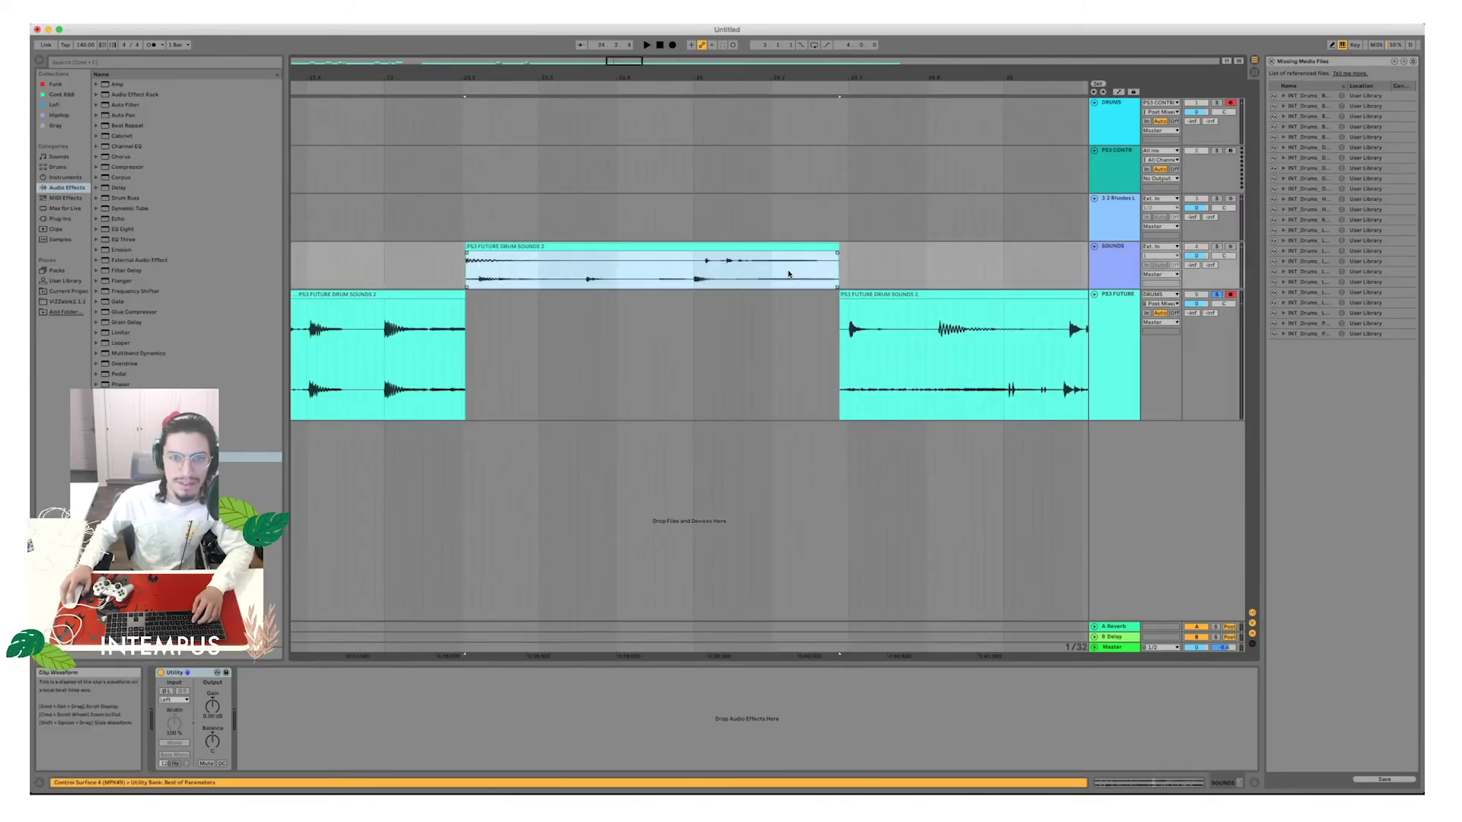
pyautogui.hscroll(3, 884, 314)
# Play the PS3 FUTURE track on from after the "anime" slice to locate the next distinctive hit around bar 28.
pyautogui.click(790, 294)
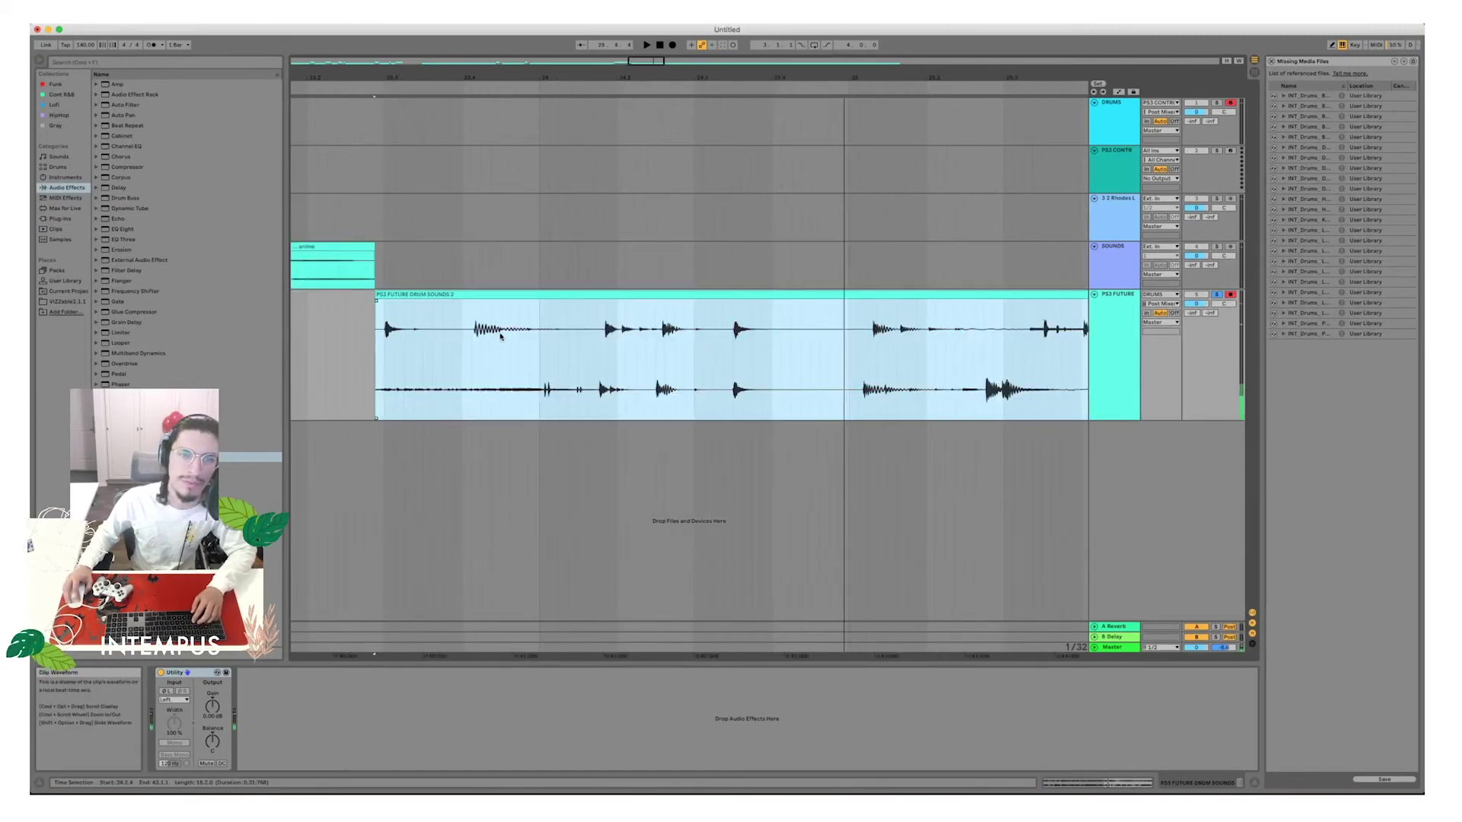
pyautogui.click(470, 343)
pyautogui.press('space')
pyautogui.press('space')
pyautogui.press('space')
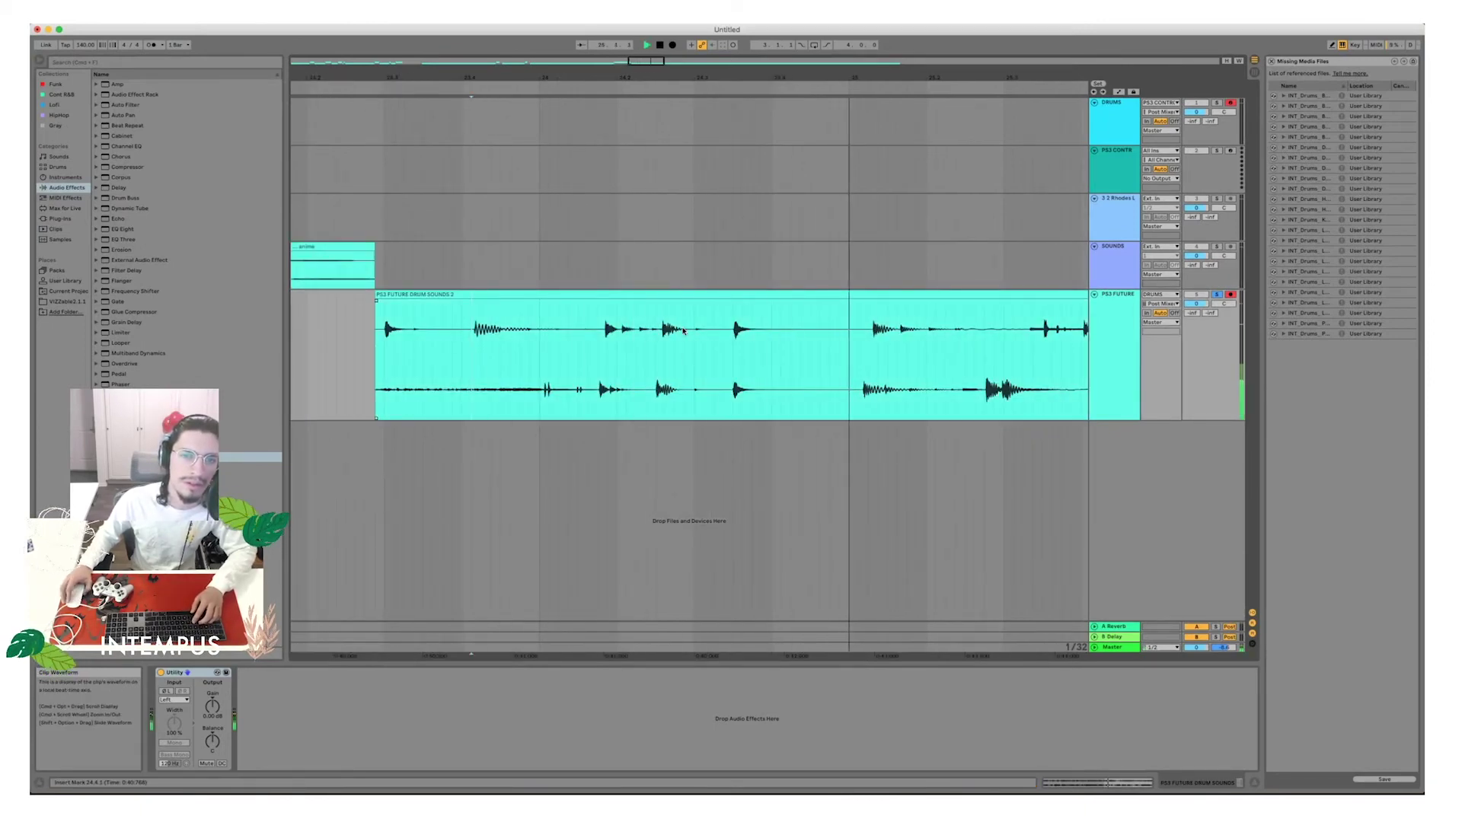
pyautogui.press('space')
pyautogui.press('space')
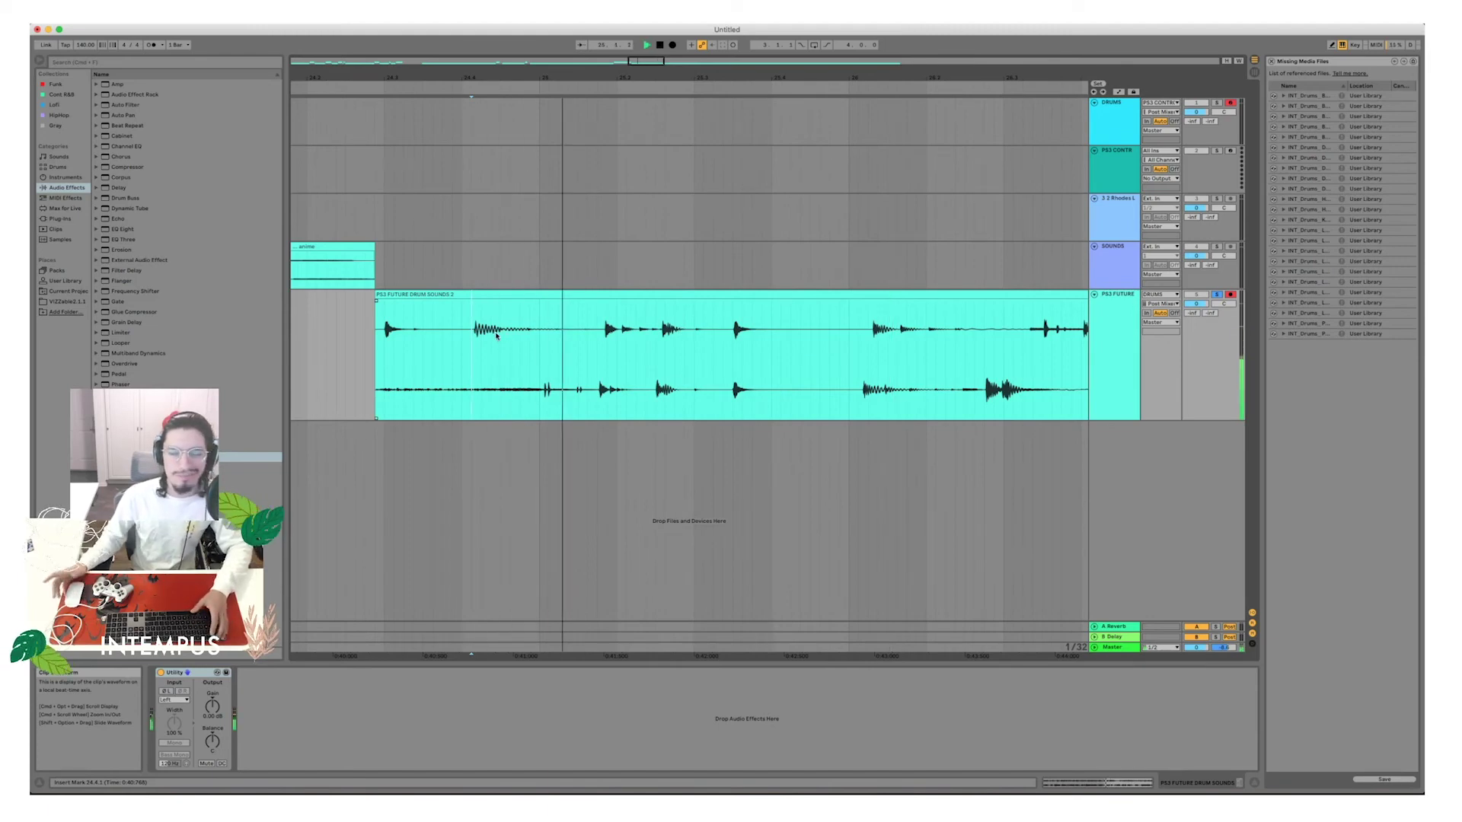
pyautogui.press('space')
pyautogui.press('space')
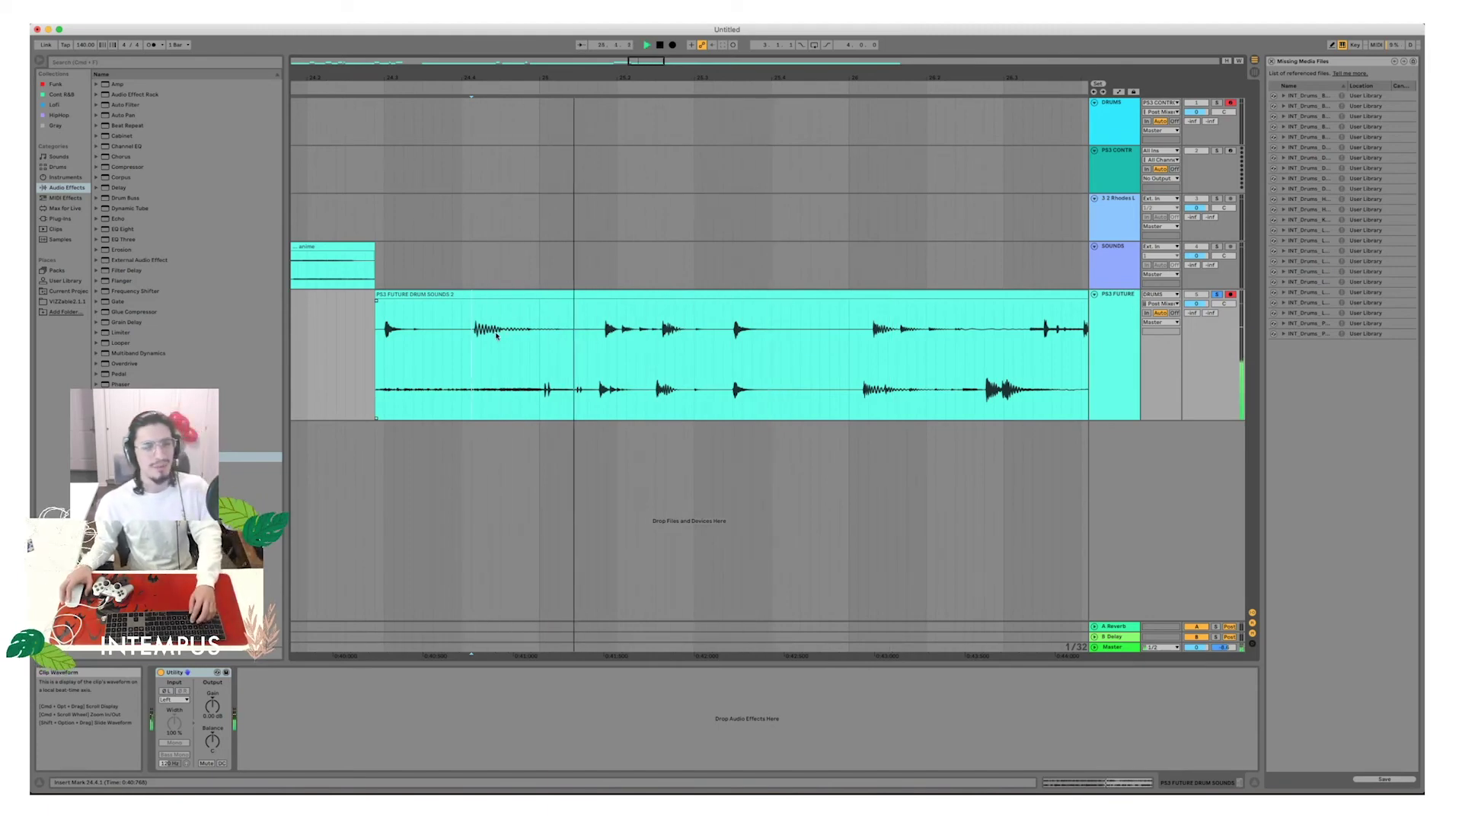
pyautogui.hscroll(3, 749, 298)
pyautogui.hscroll(3, 747, 299)
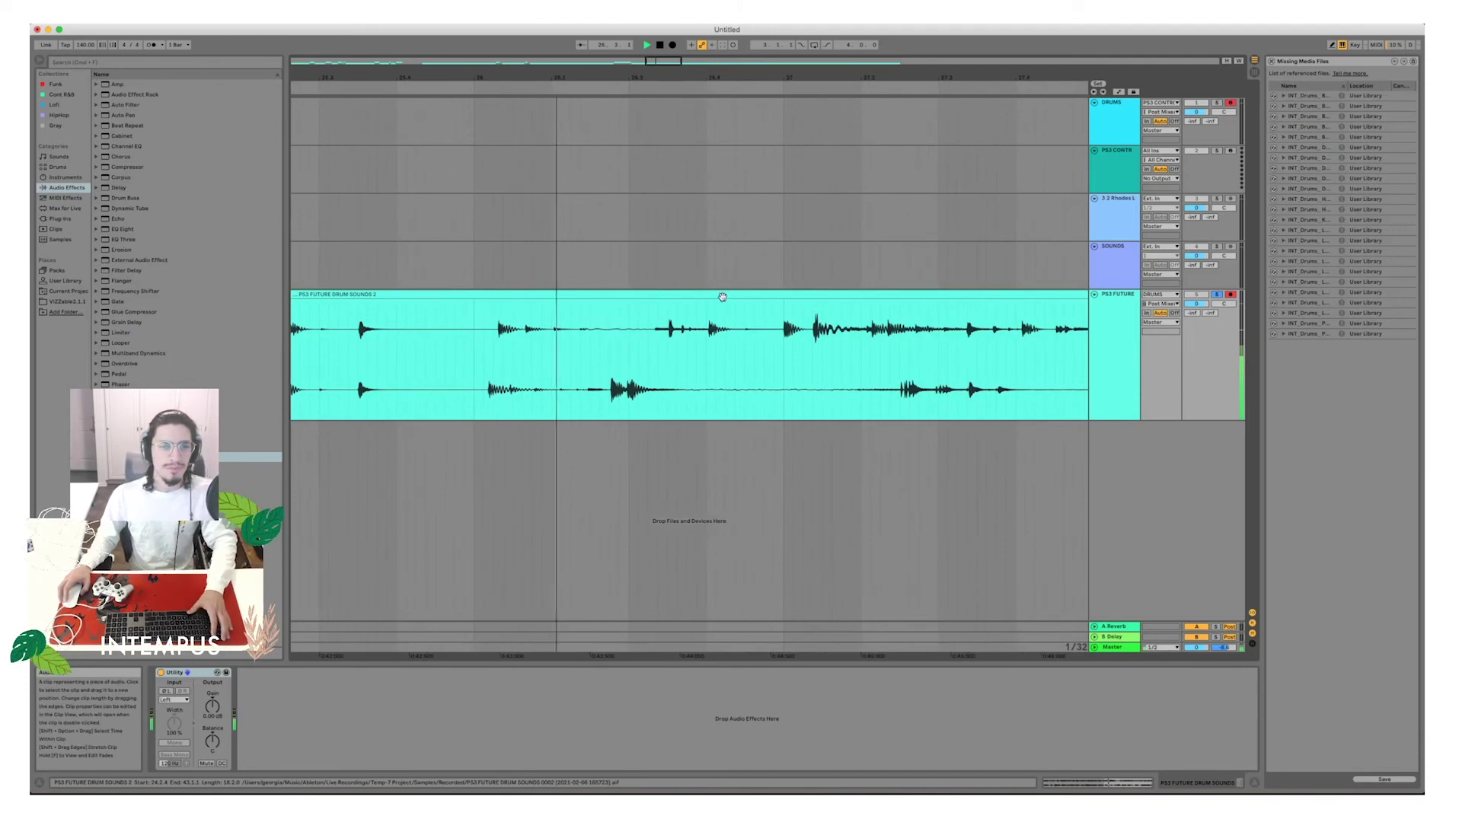
pyautogui.hscroll(2, 653, 298)
pyautogui.hscroll(2, 655, 297)
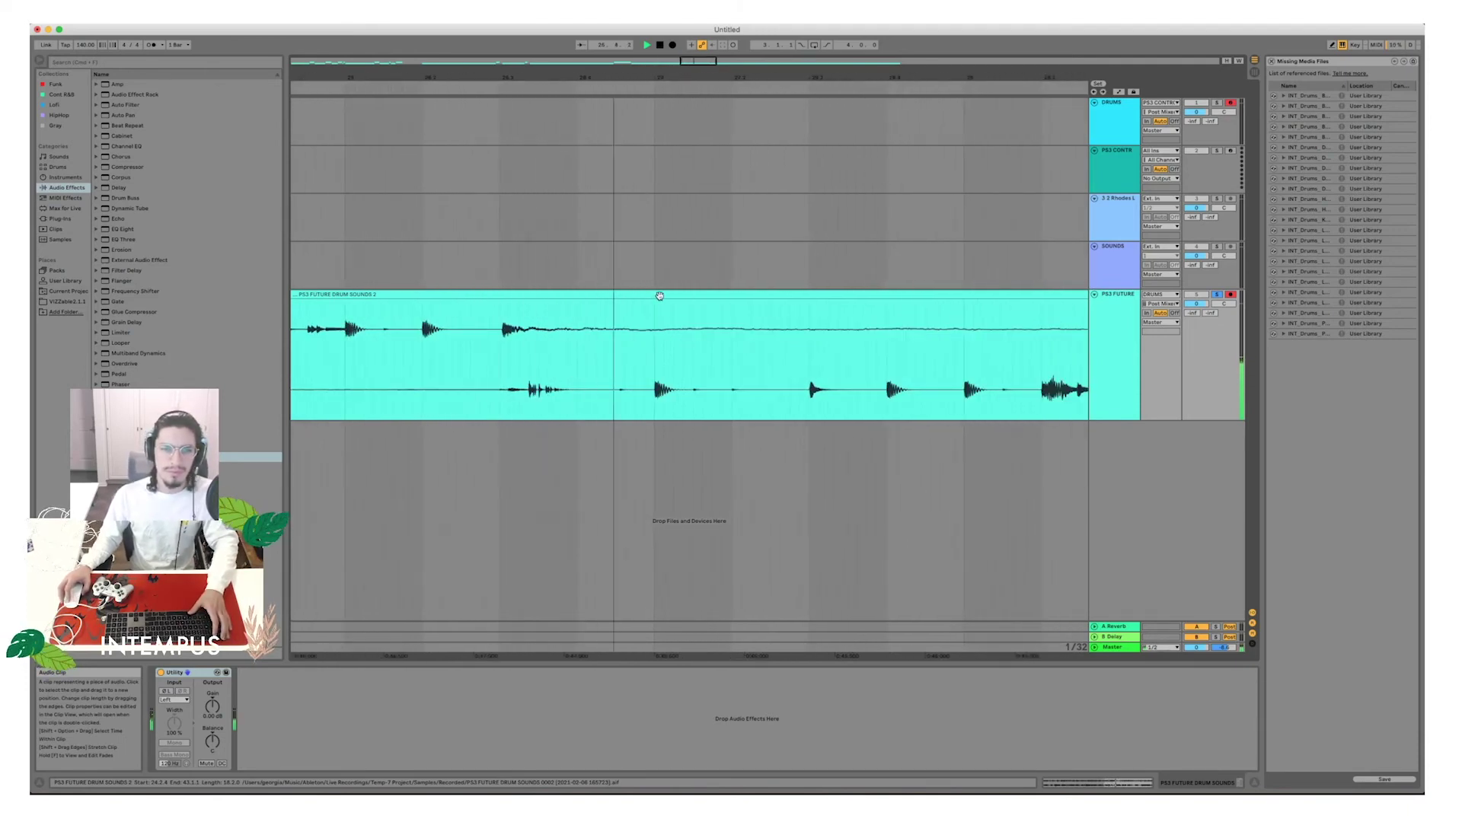
# Split the recording before the decaying hit in bar 28 and again after its tail, and move that slice onto the SOUNDS track.
pyautogui.click(500, 344)
pyautogui.press('super+e')
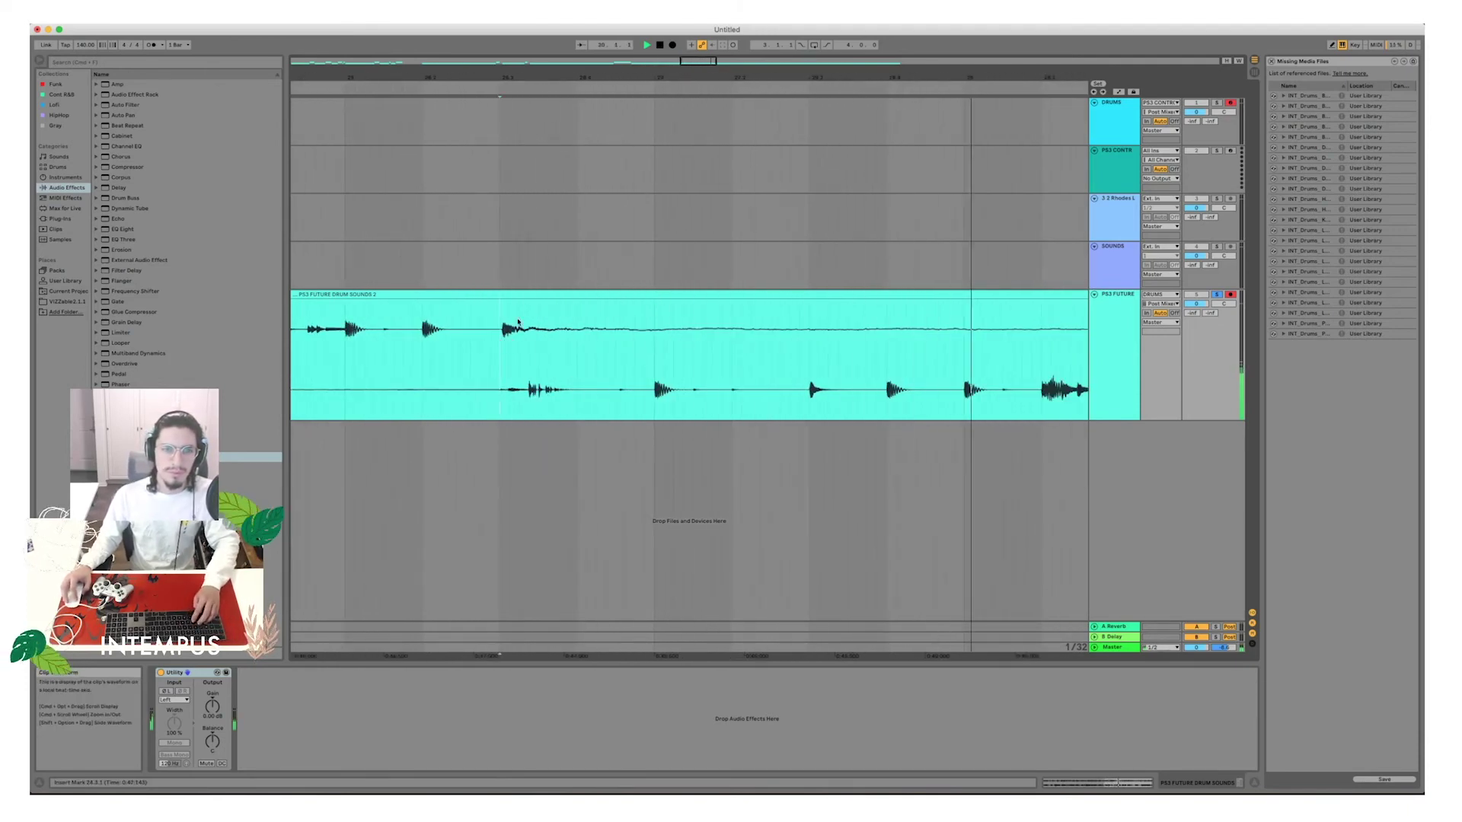
pyautogui.moveTo(725, 80); pyautogui.dragTo(538, 46)
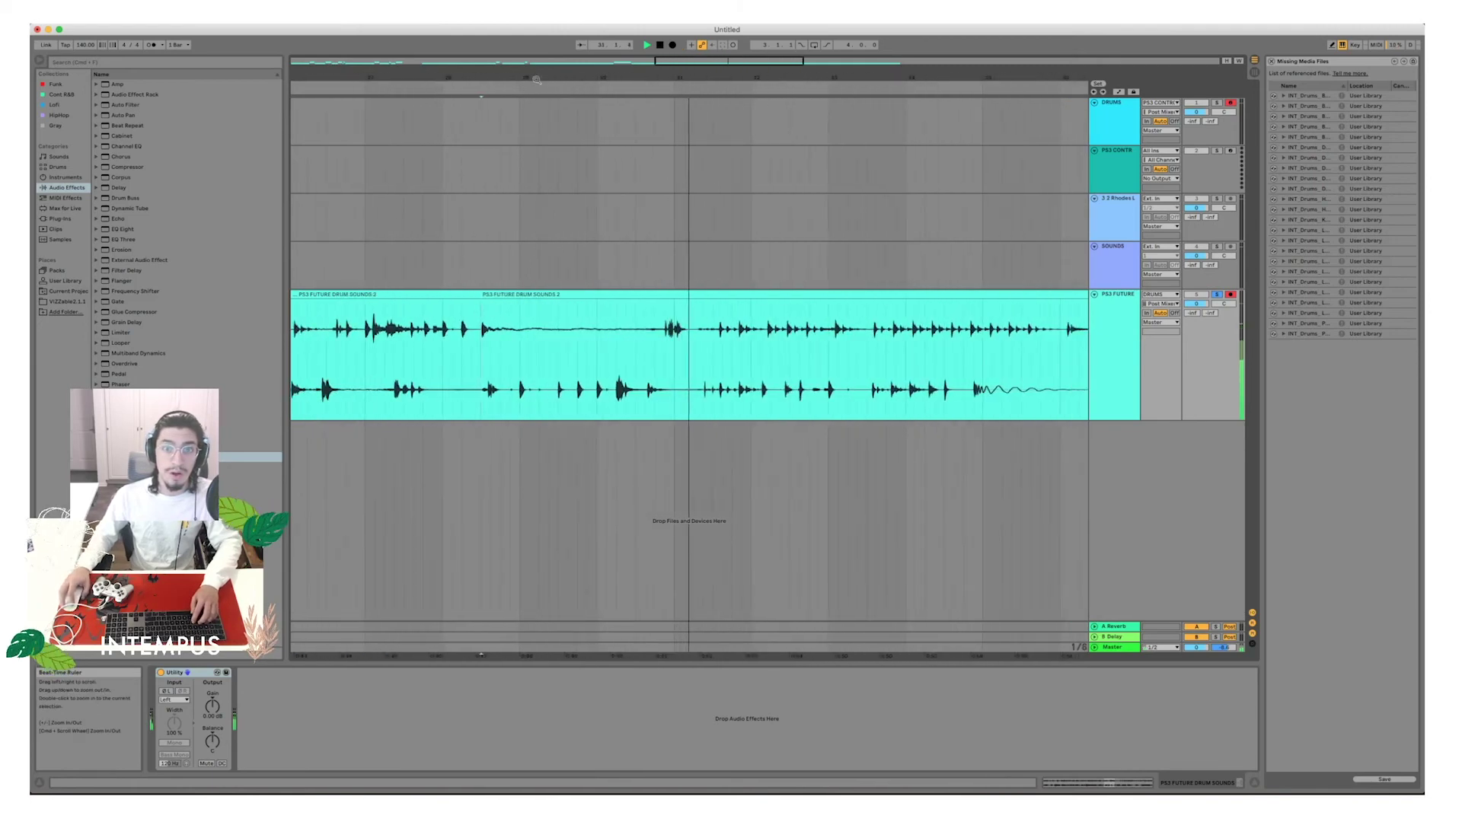
pyautogui.press('space')
pyautogui.moveTo(699, 92); pyautogui.dragTo(651, 262)
pyautogui.hscroll(-4, 651, 263)
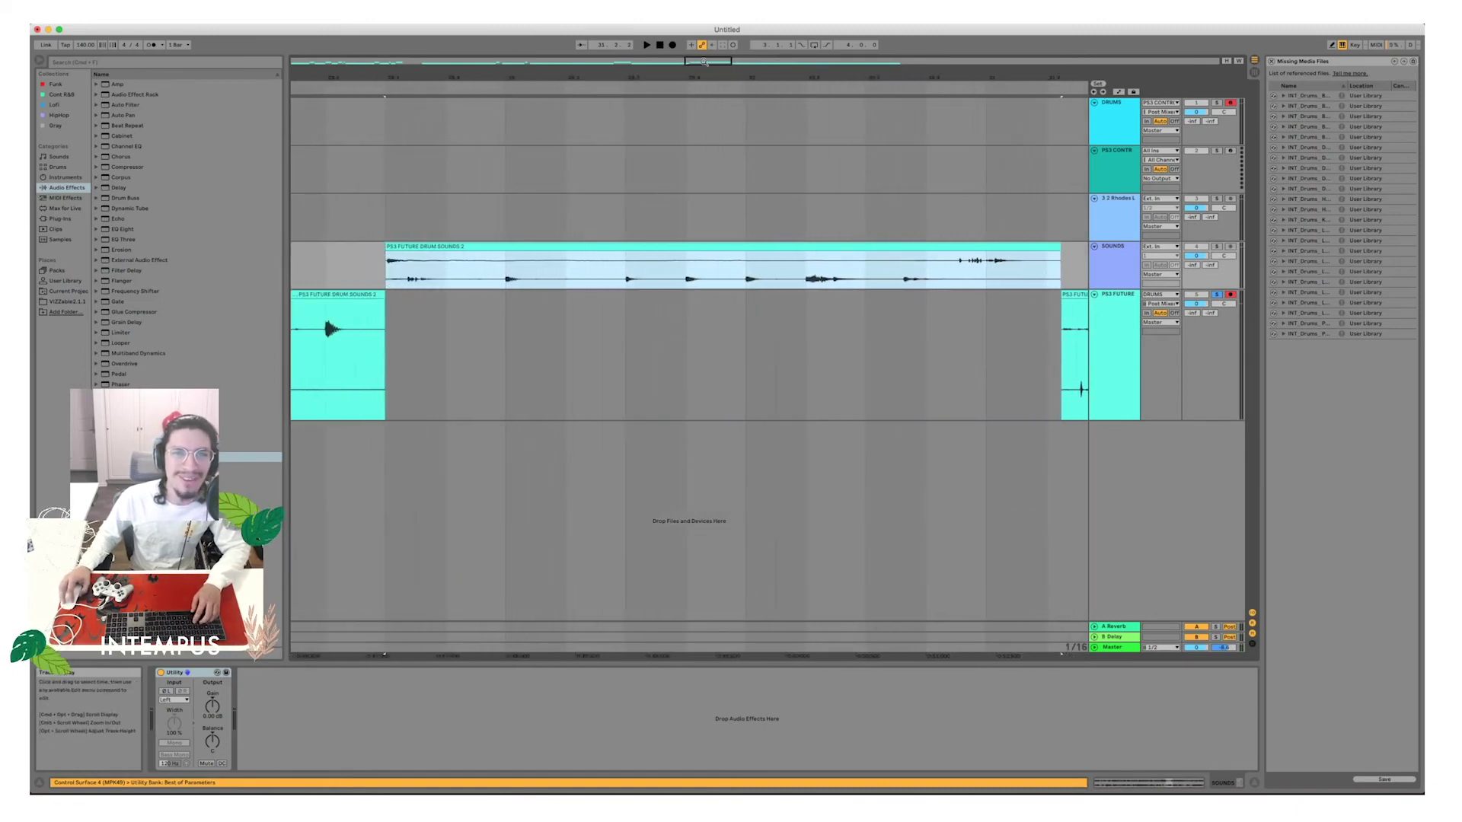
# Audition the bar 28 slice with the SOUNDS track soloed and rename it as the "skate vid sound".
pyautogui.moveTo(704, 63); pyautogui.dragTo(709, 38)
pyautogui.press('space')
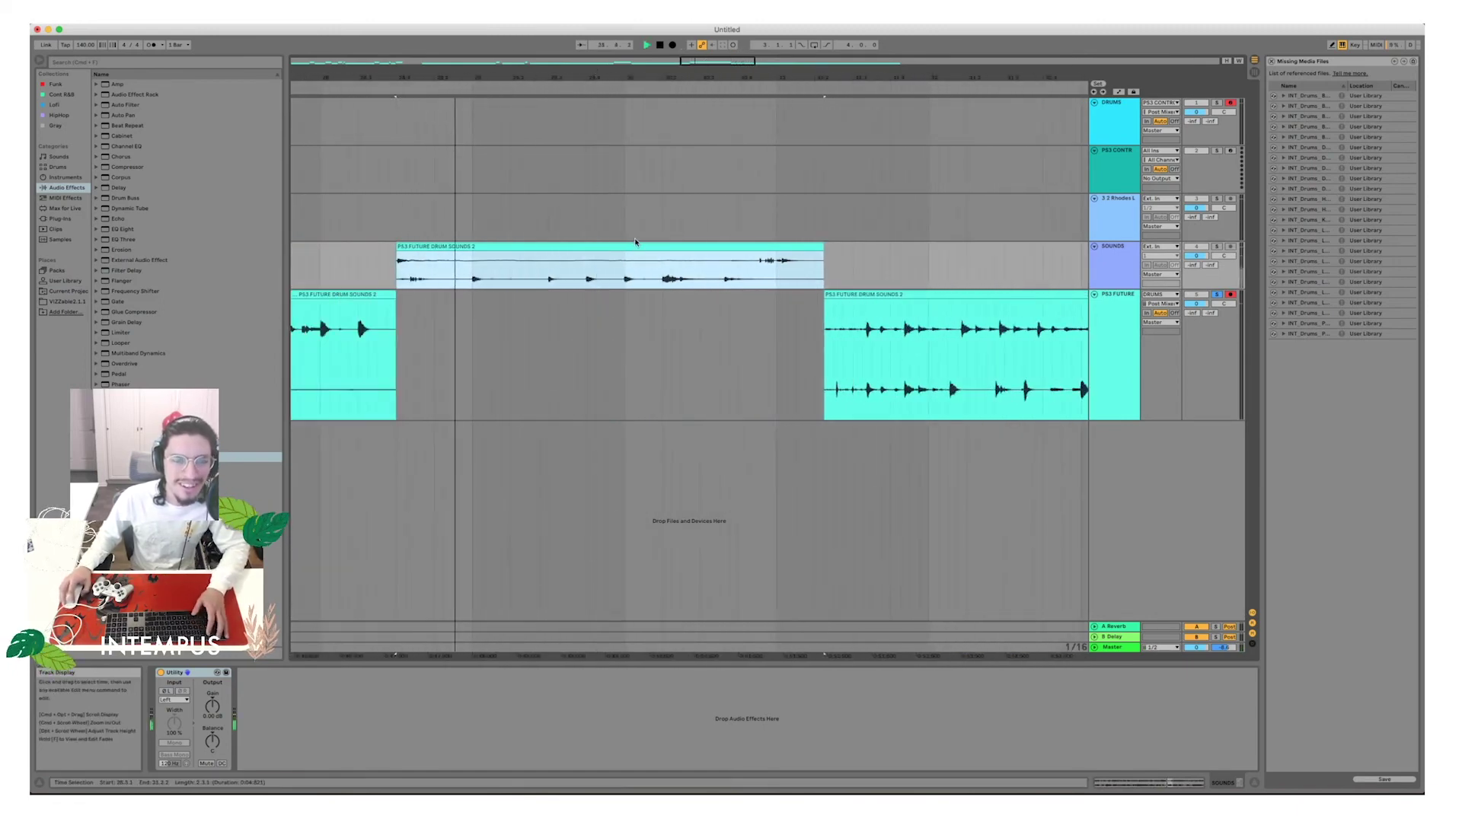
pyautogui.click(1217, 246)
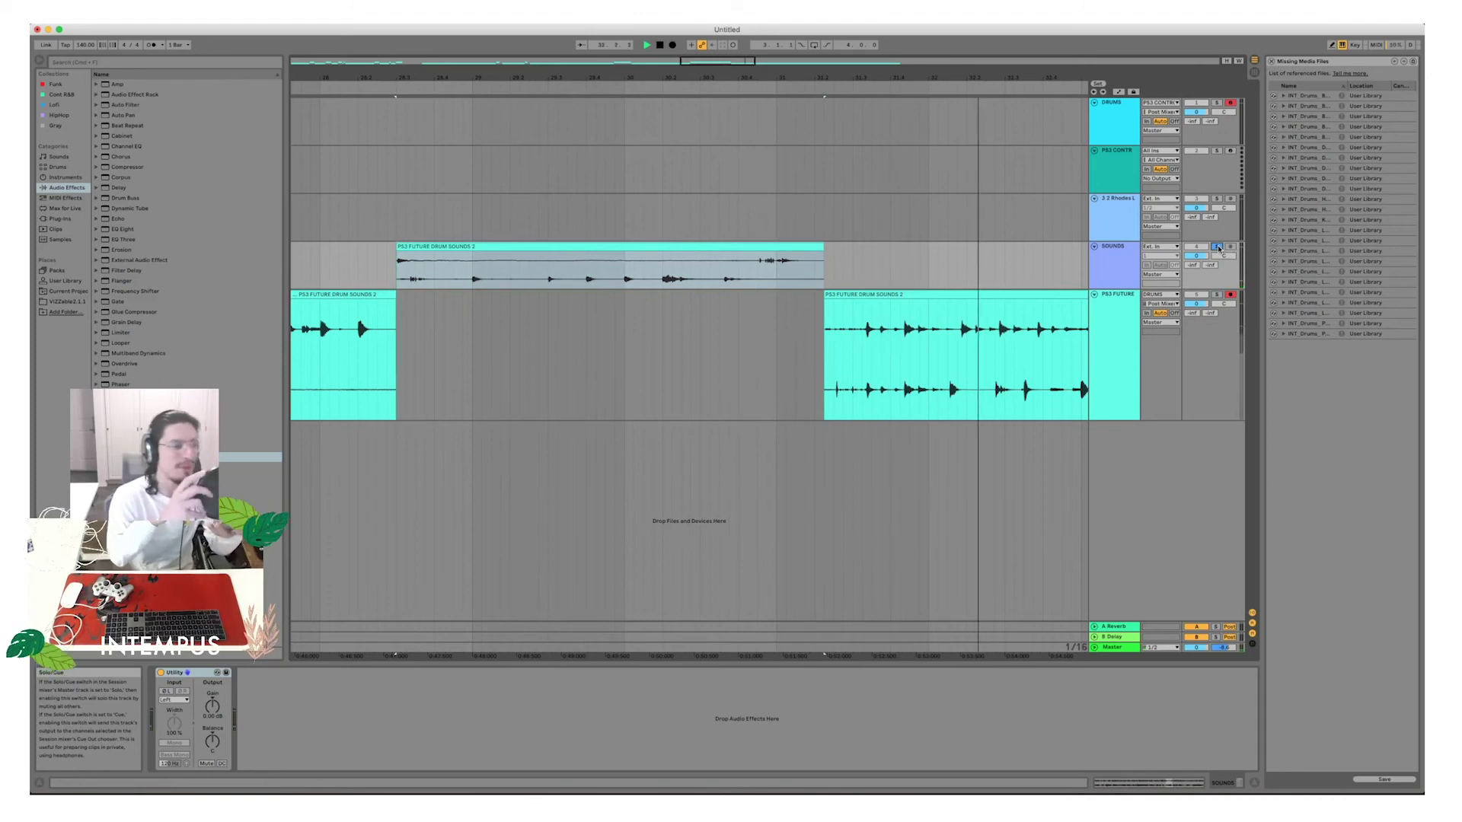
pyautogui.press('space')
pyautogui.click(542, 245)
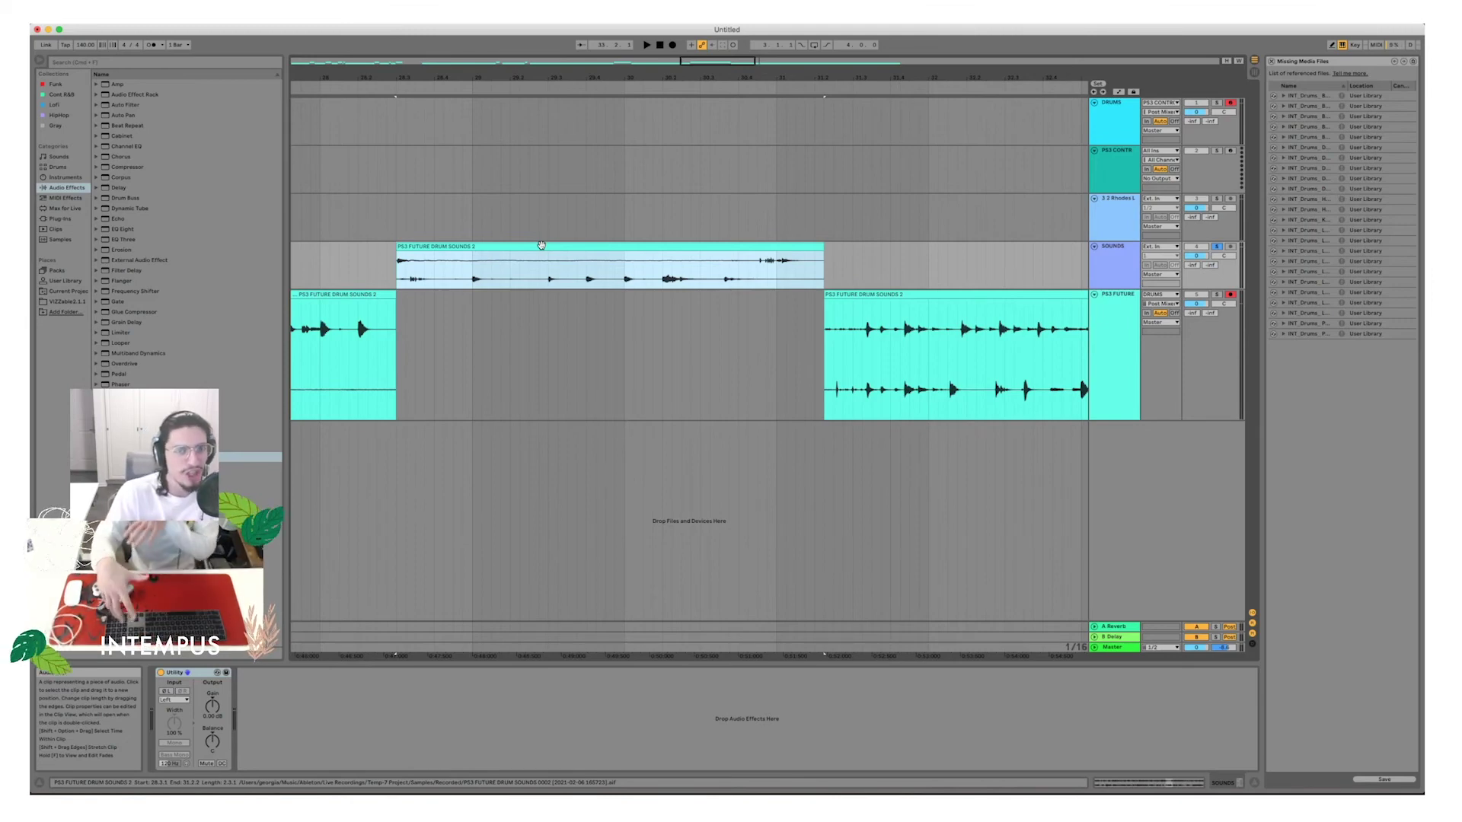
pyautogui.hscroll(3, 385, 246)
pyautogui.hscroll(-3, 388, 248)
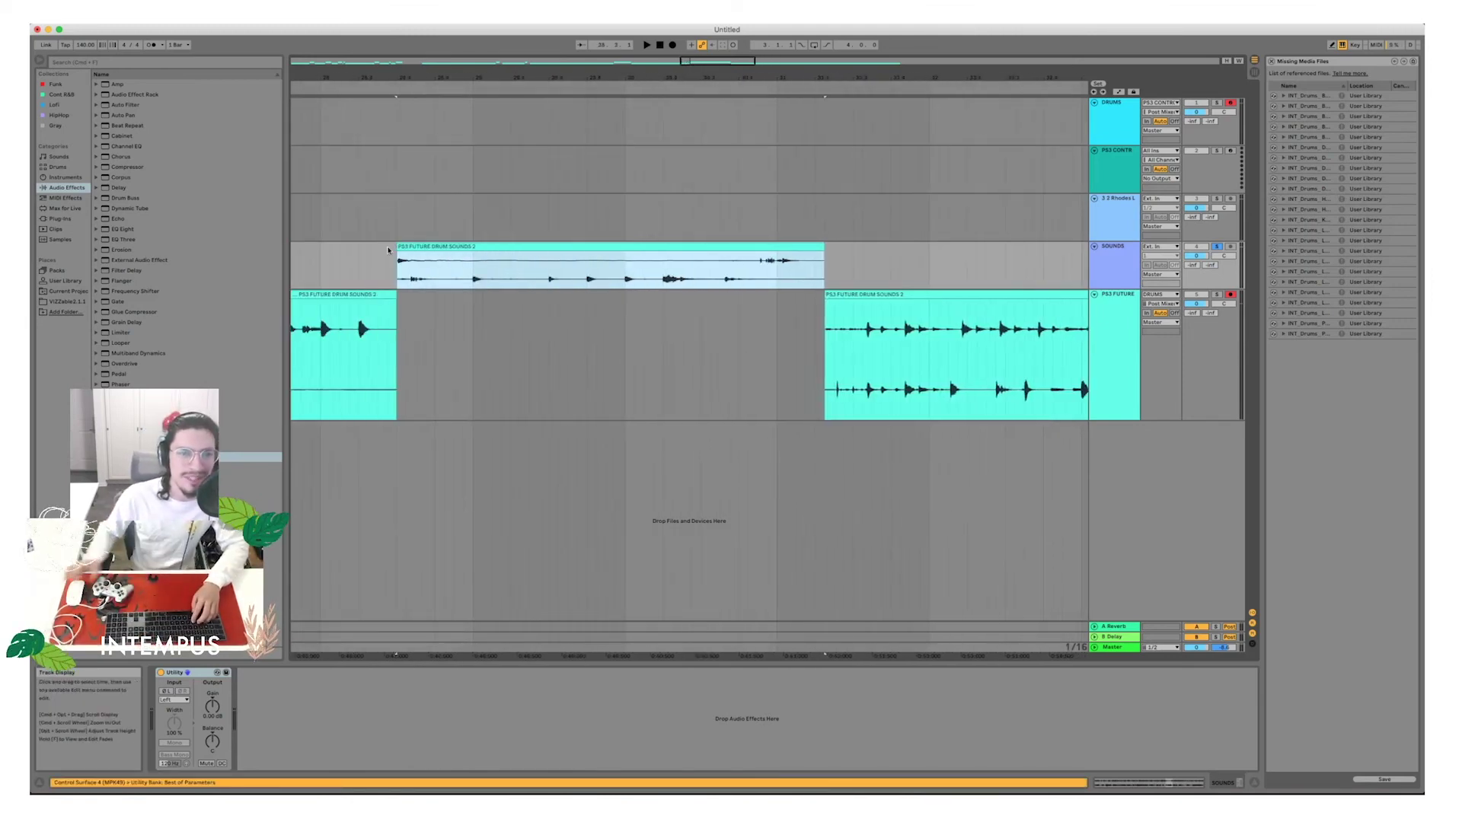
pyautogui.write('kate')
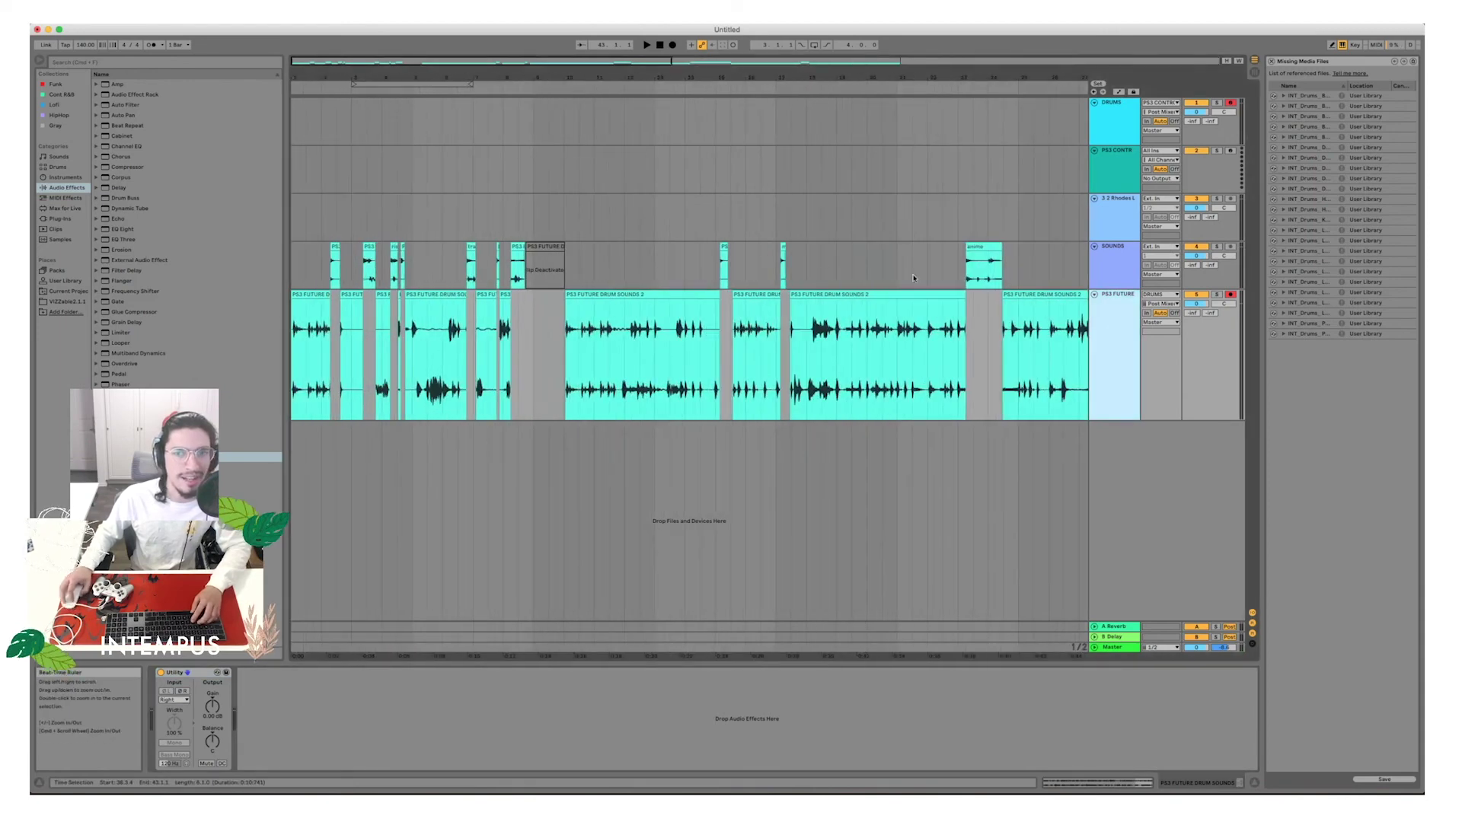
# Insert an audio track below SOUNDS, rename it "SOUNDS R" and rename the existing SOUNDS track "SOUNDS L".
pyautogui.click(917, 277)
pyautogui.press('super+t')
pyautogui.click(1126, 318)
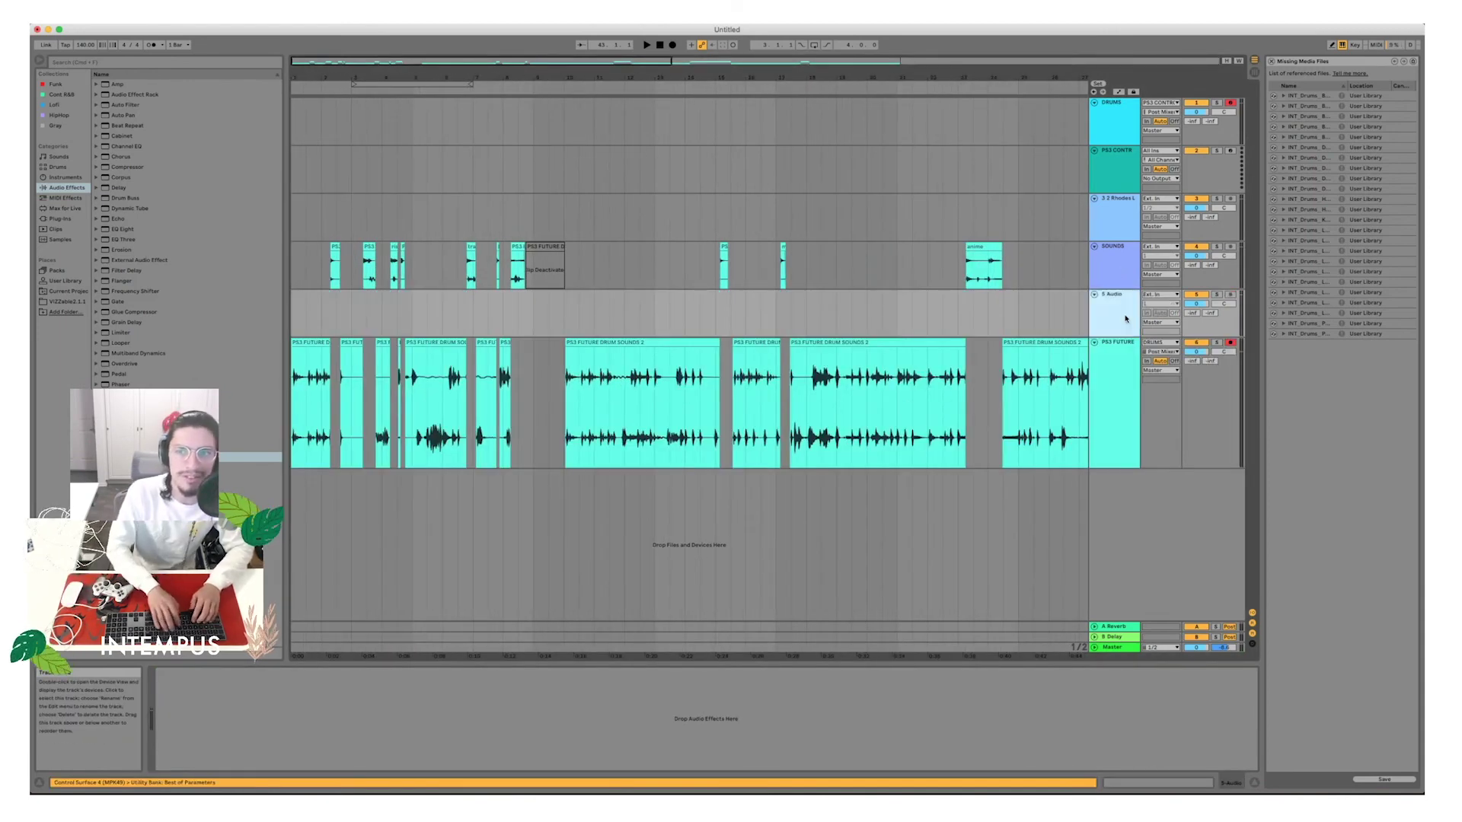
pyautogui.press('super+r')
pyautogui.write('SOU')
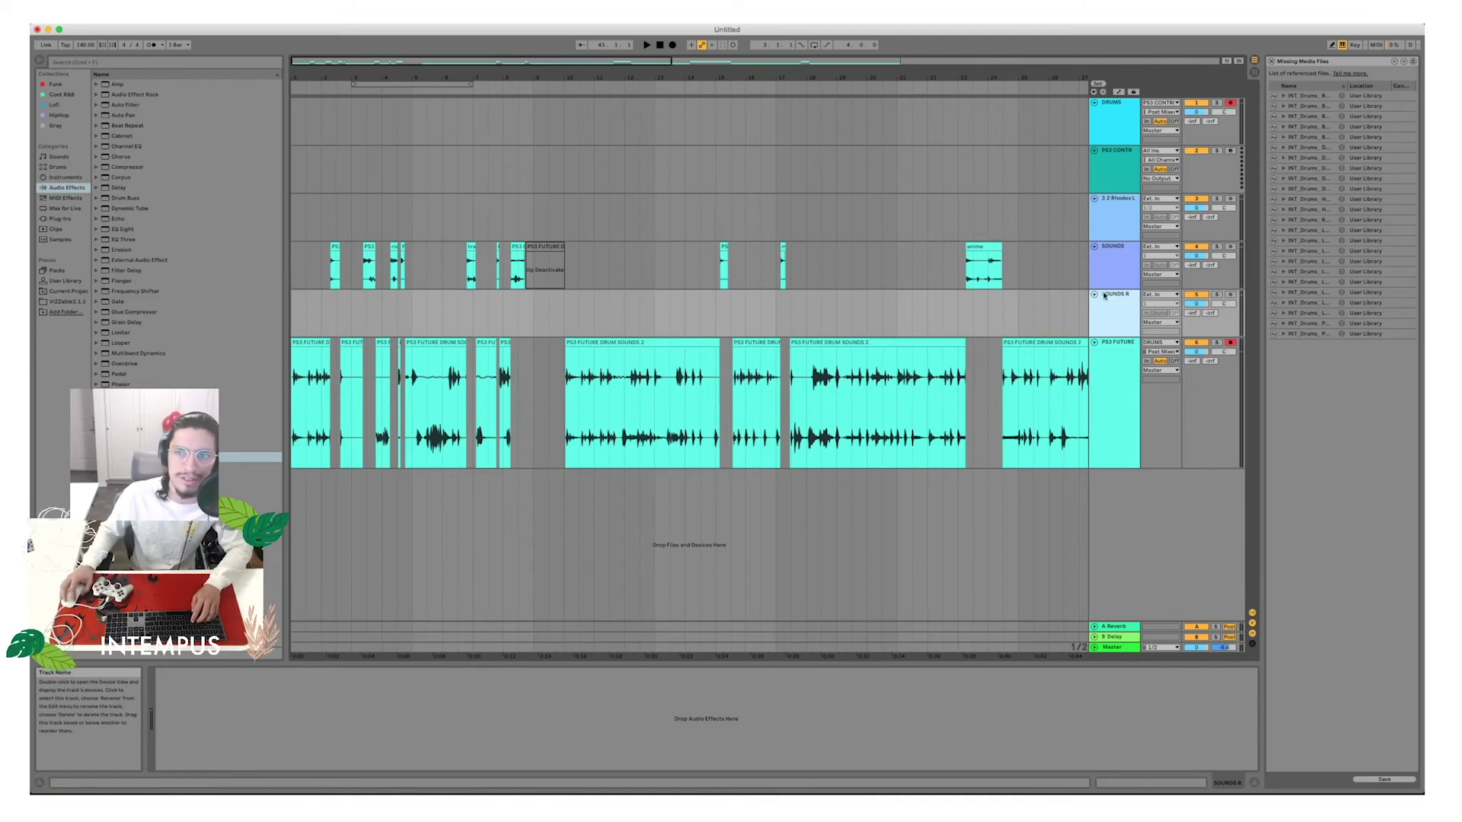
pyautogui.click(1111, 265)
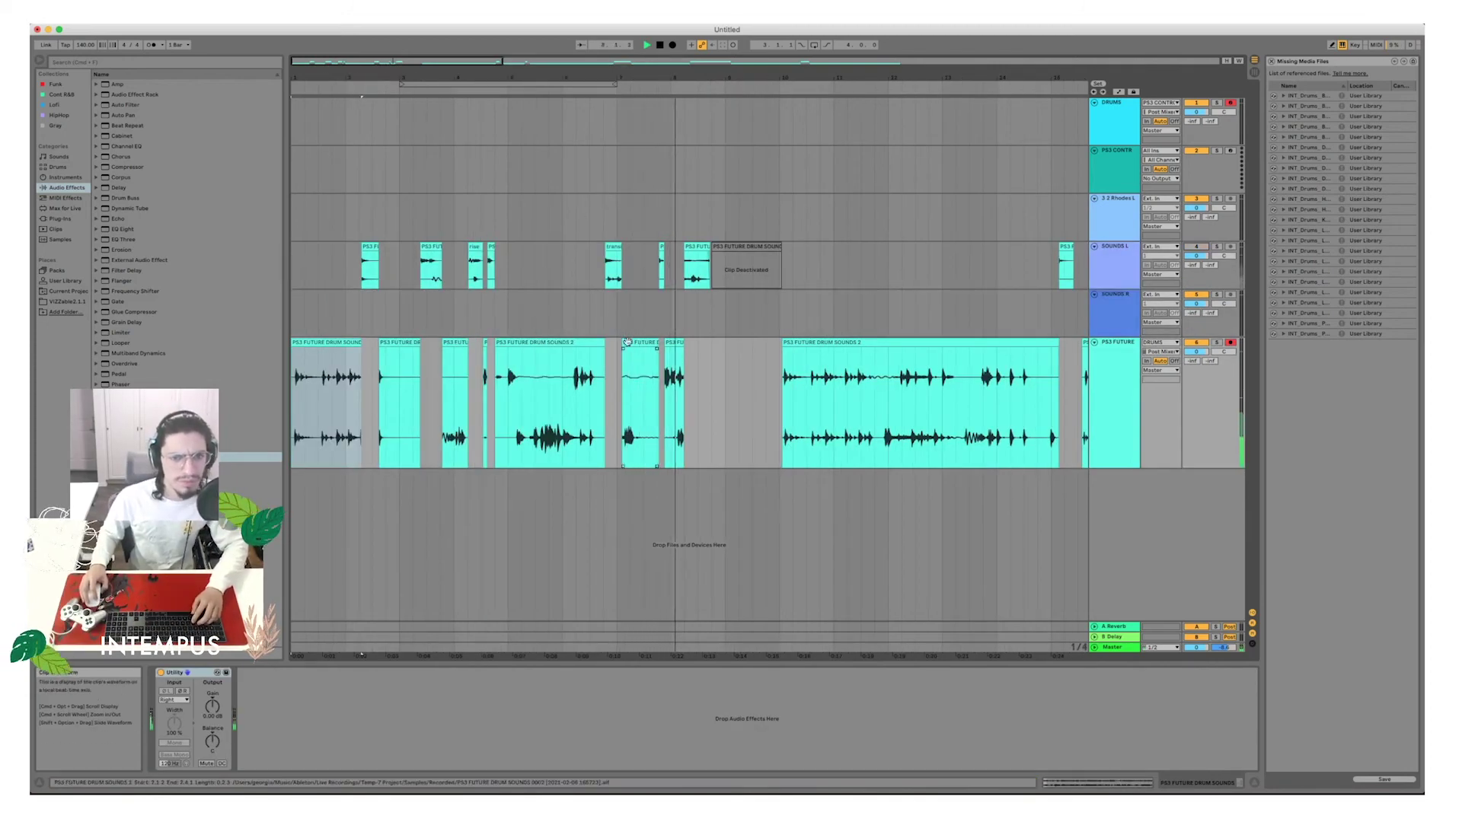
# Play the recording's right channel to find the hit in bar 21, split the clip there and move the slice onto the SOUNDS R track.
pyautogui.click(641, 342)
pyautogui.scroll(4, 652, 109)
pyautogui.hscroll(3, 597, 445)
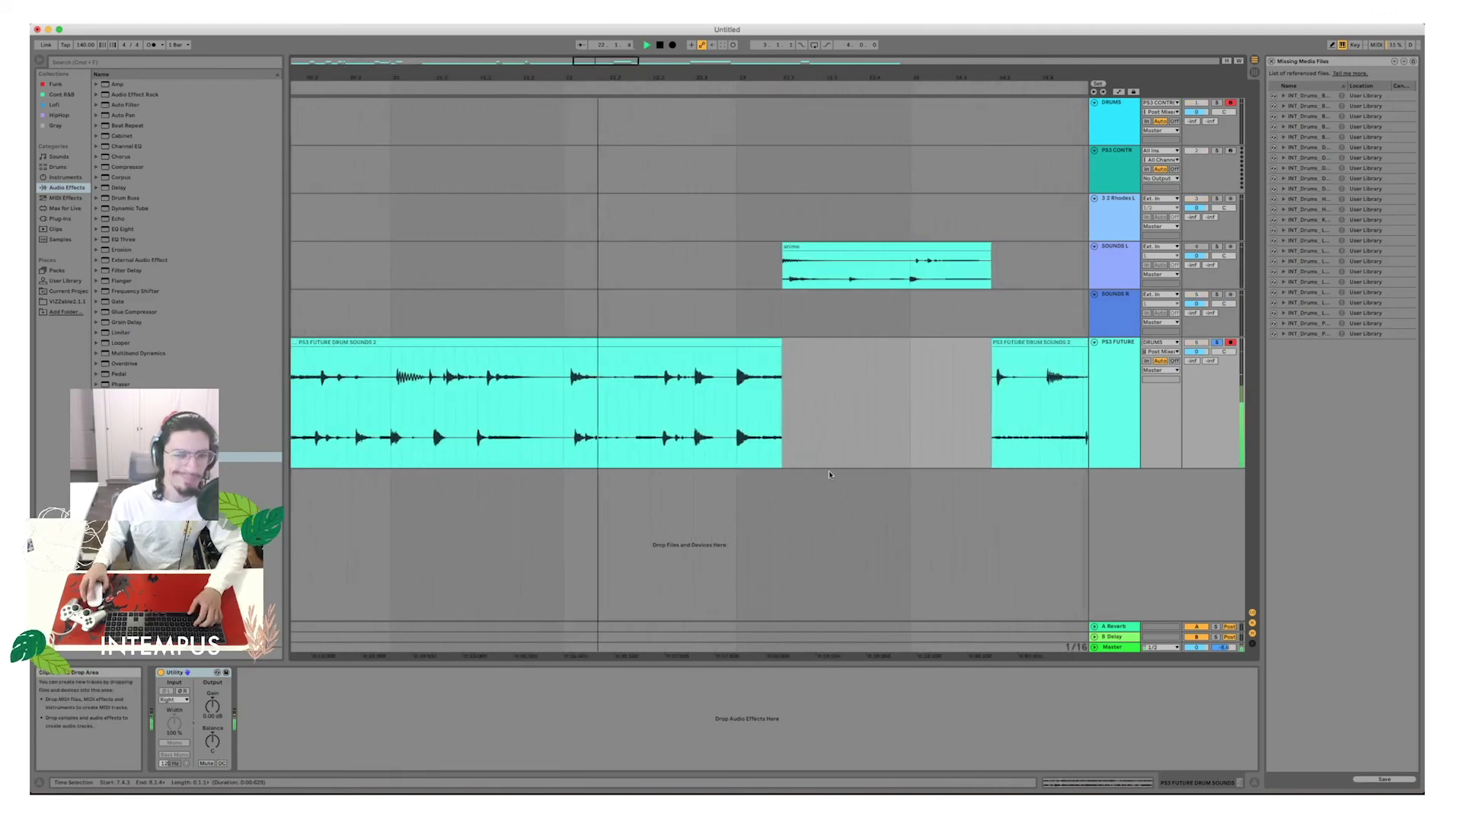
pyautogui.press('space')
pyautogui.click(454, 88)
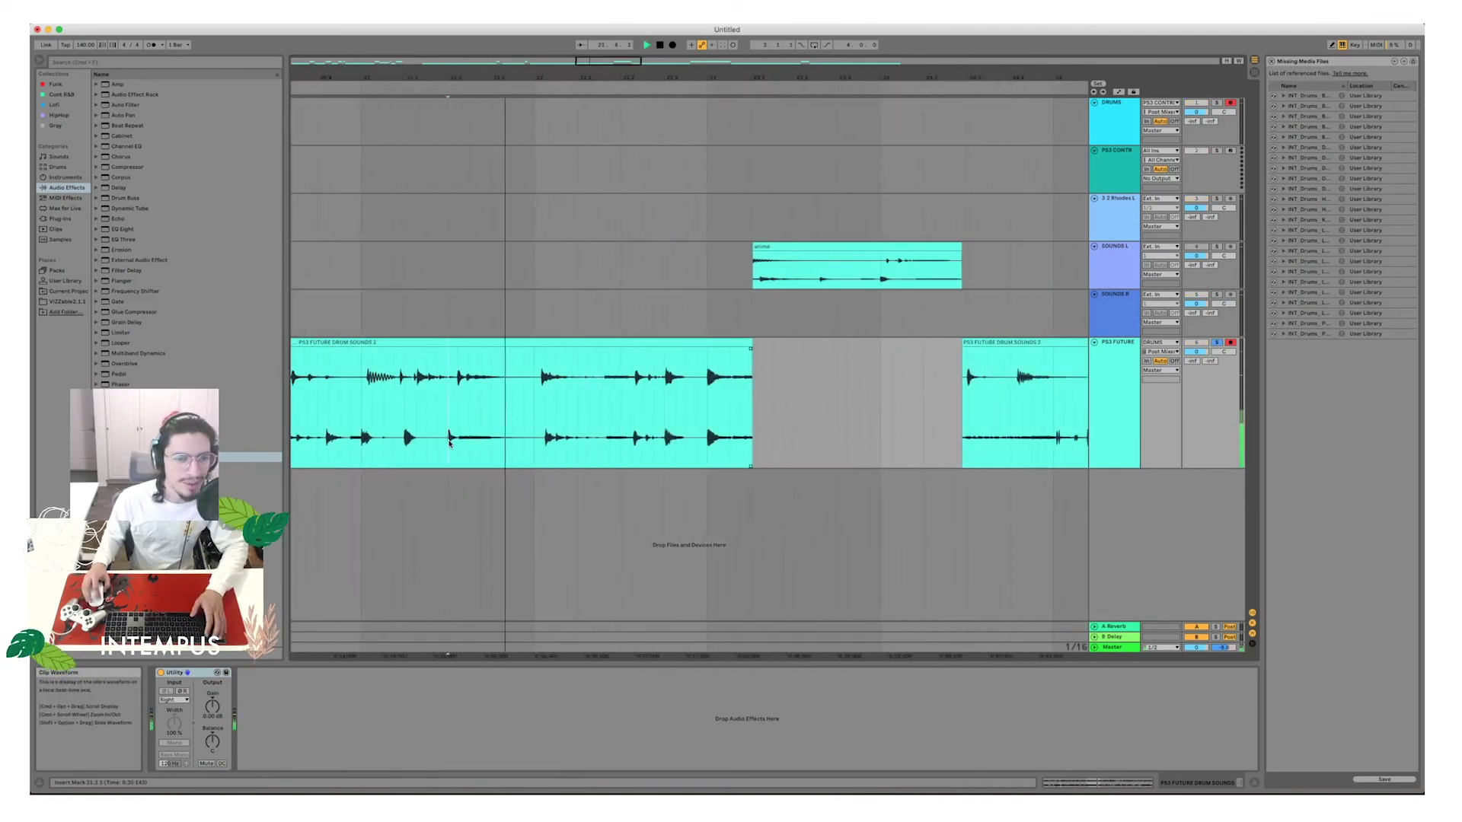
pyautogui.scroll(5, 454, 74)
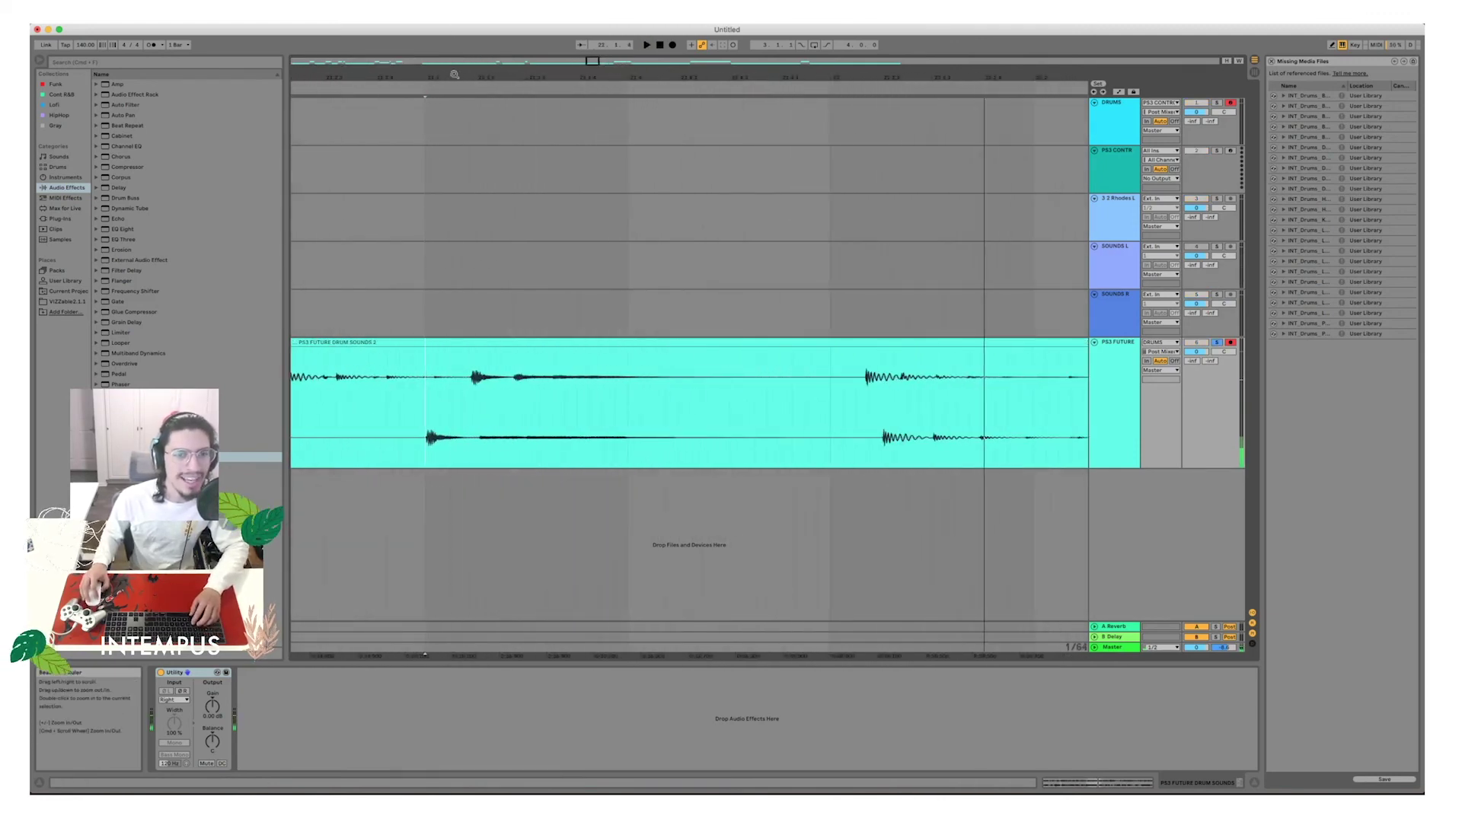
pyautogui.click(476, 448)
pyautogui.press('super+e')
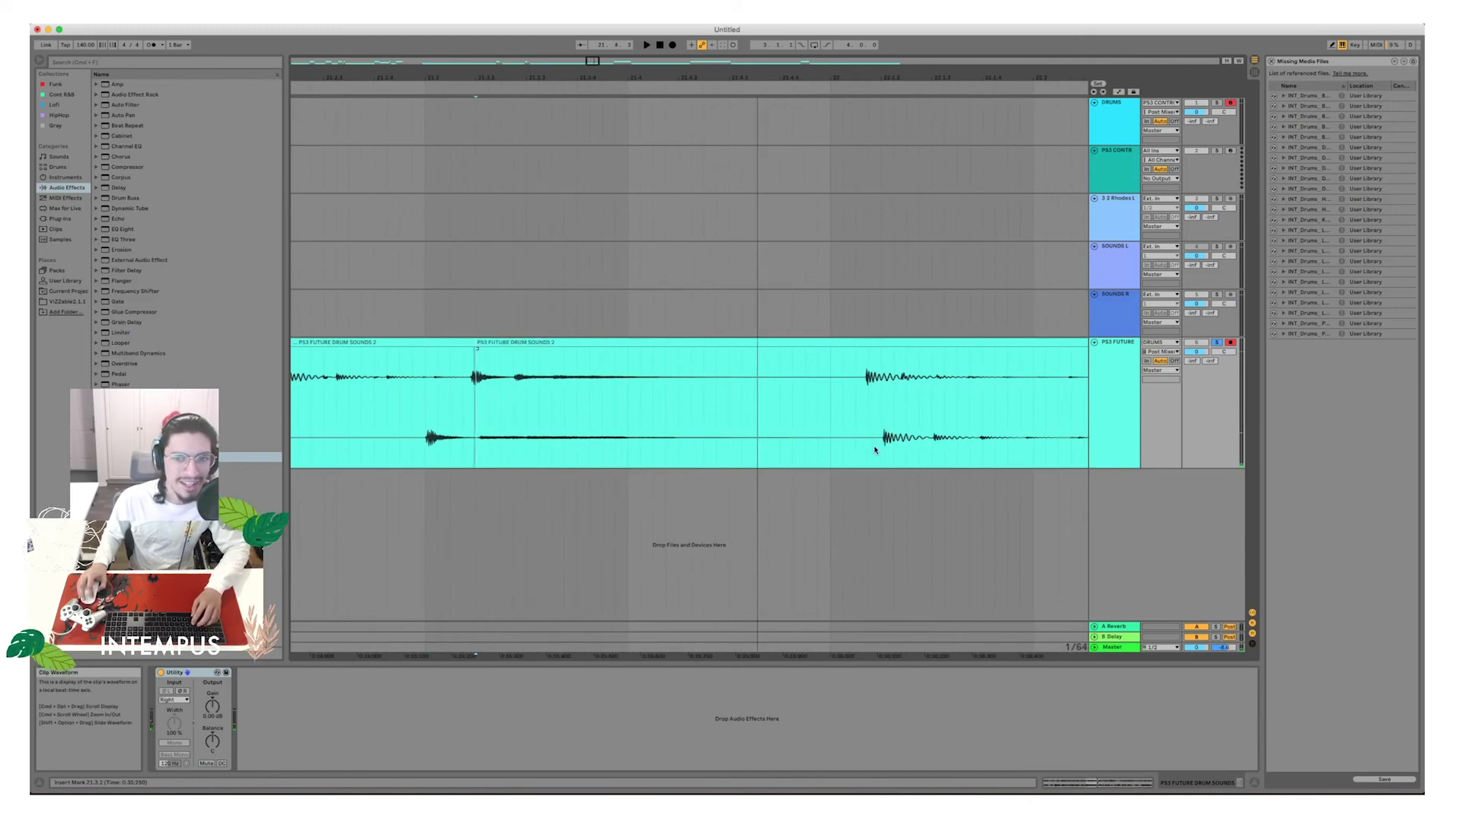
pyautogui.moveTo(619, 350); pyautogui.dragTo(613, 317)
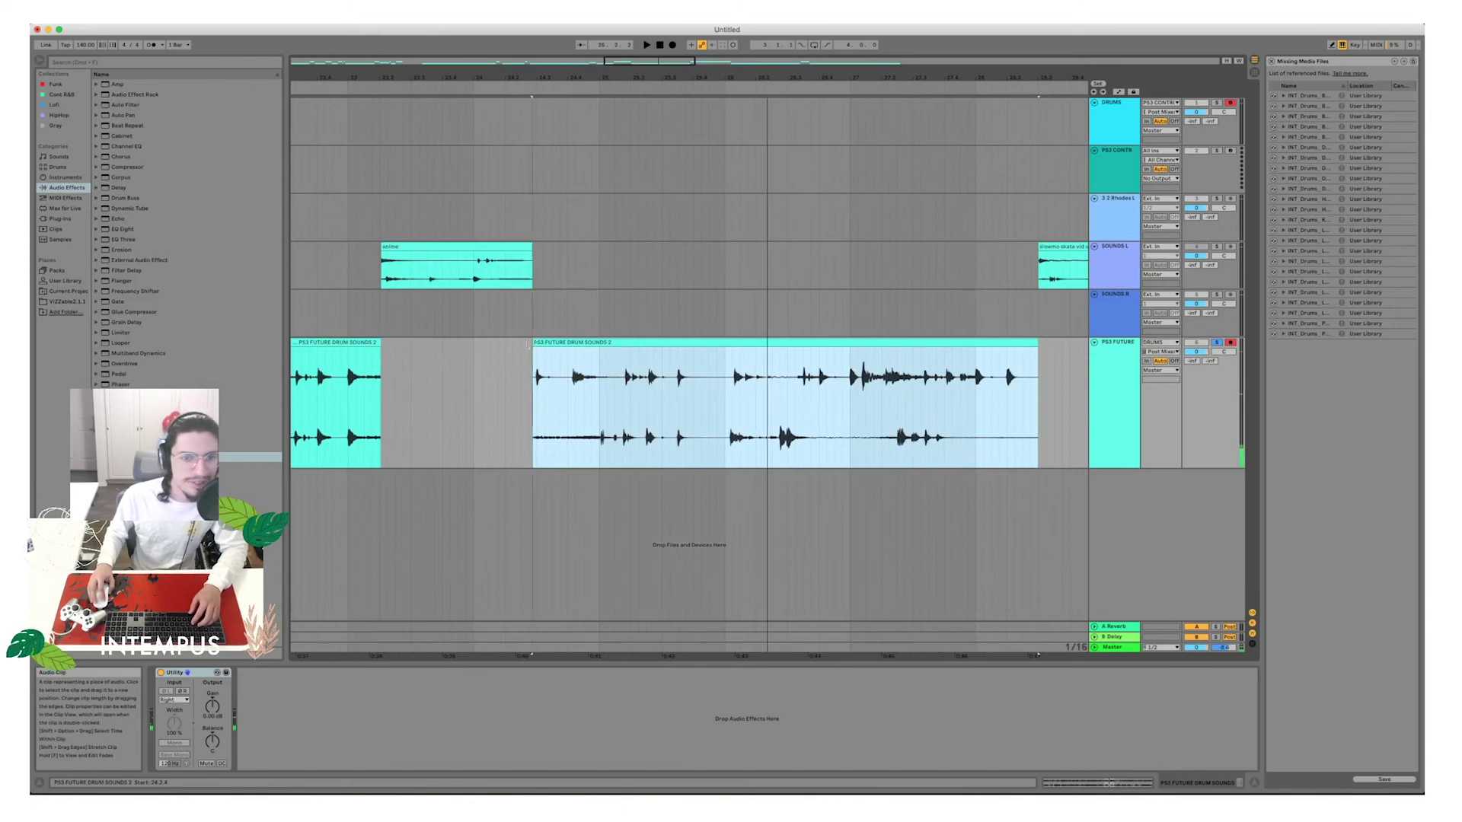
# Audition the right-channel hit in bar 26, cut it out of the recording and move the slice onto the SOUNDS R track.
pyautogui.moveTo(528, 345); pyautogui.dragTo(486, 345)
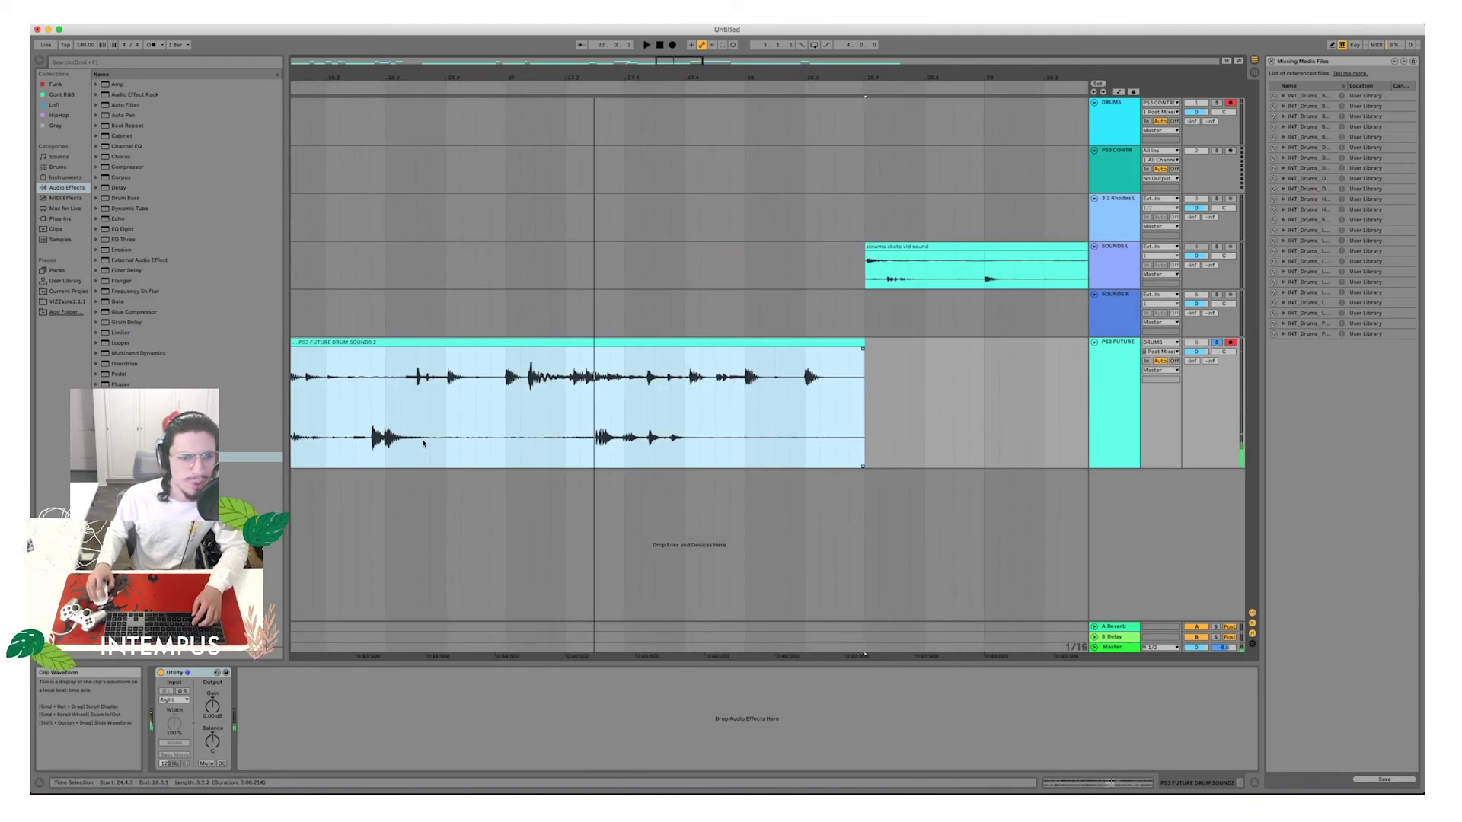
pyautogui.click(367, 442)
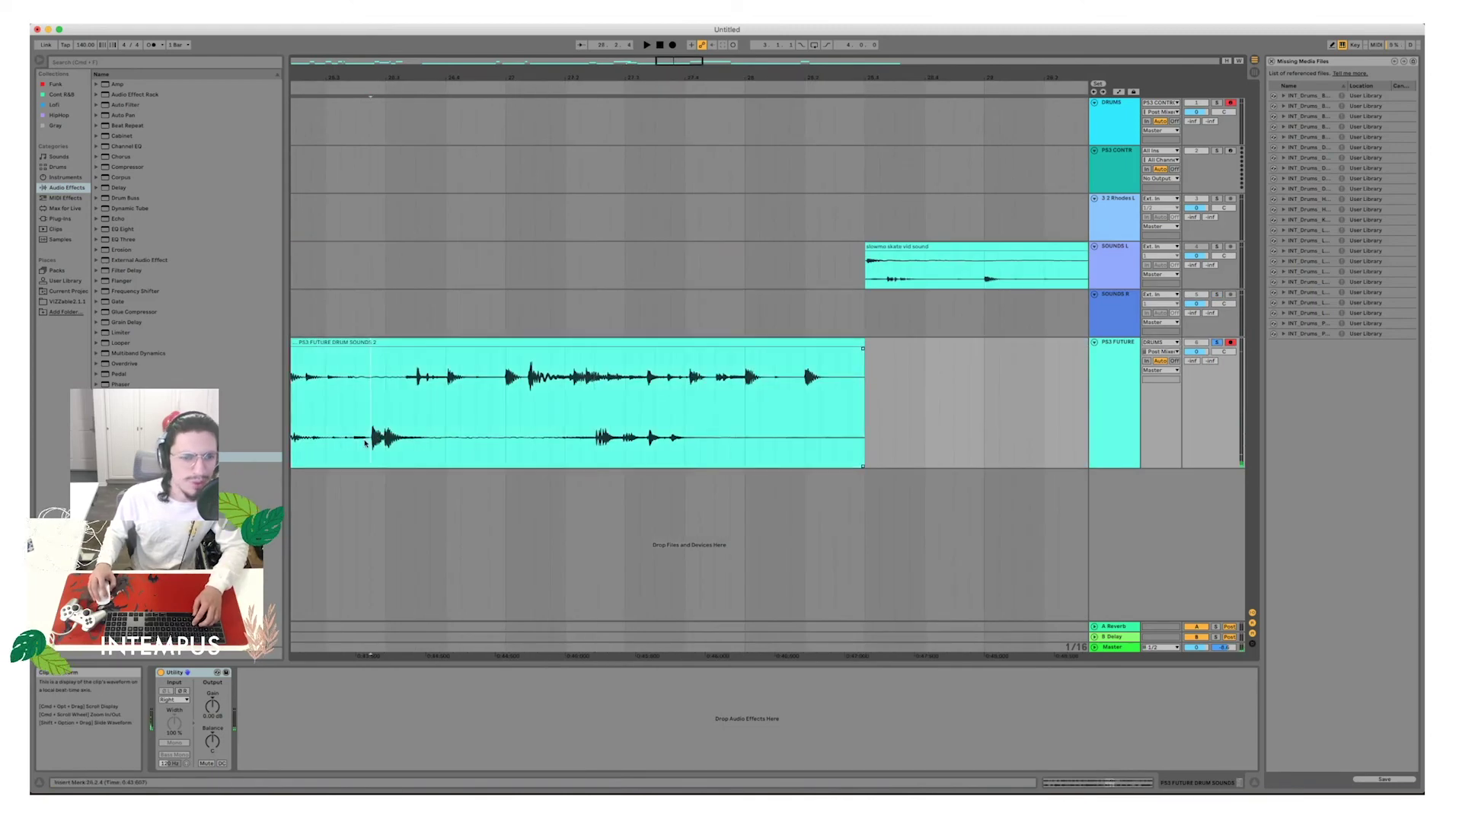
pyautogui.press('space')
pyautogui.press('space')
pyautogui.press('space')
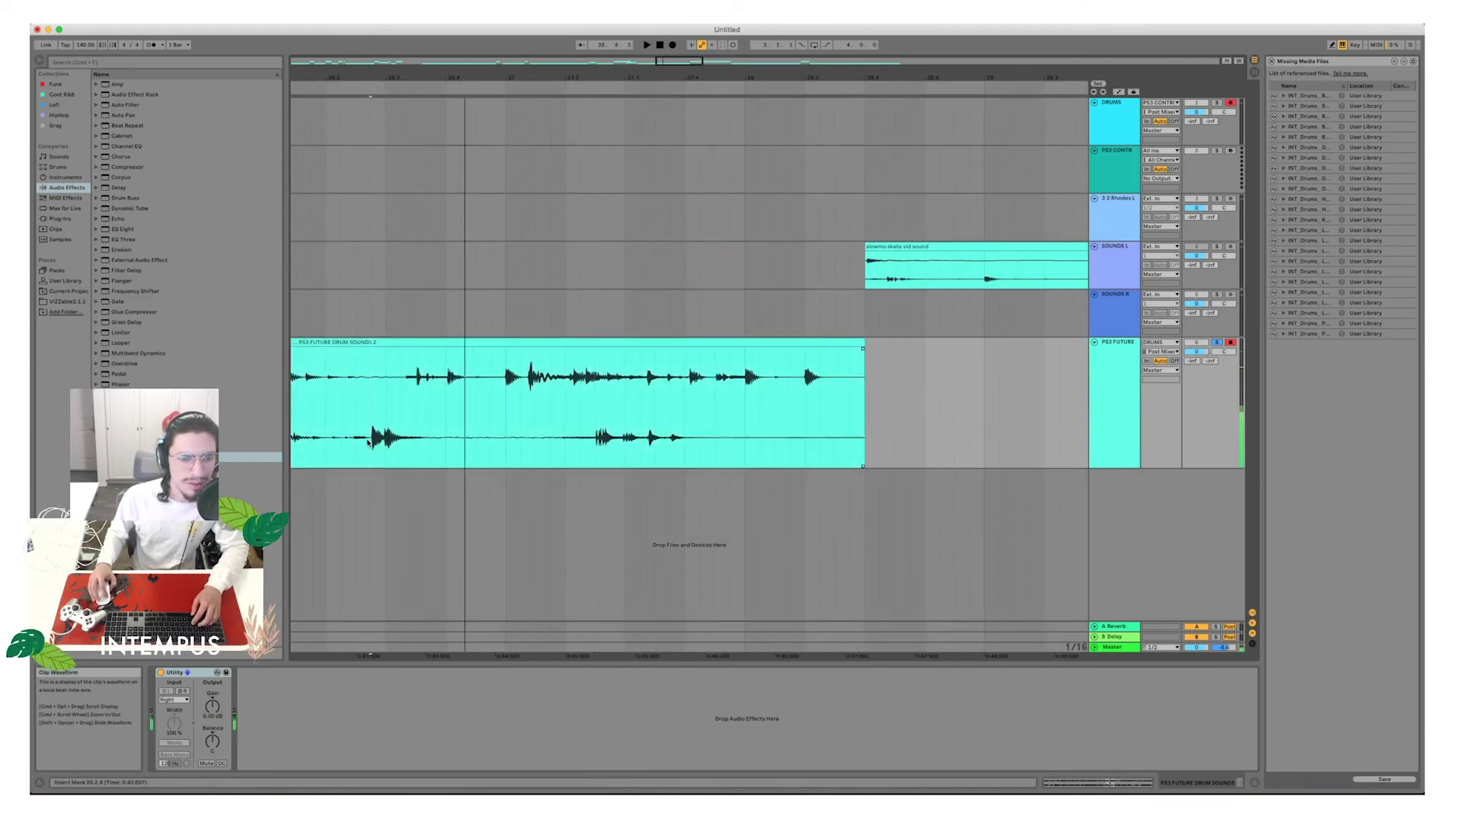
pyautogui.press('space')
pyautogui.press('space')
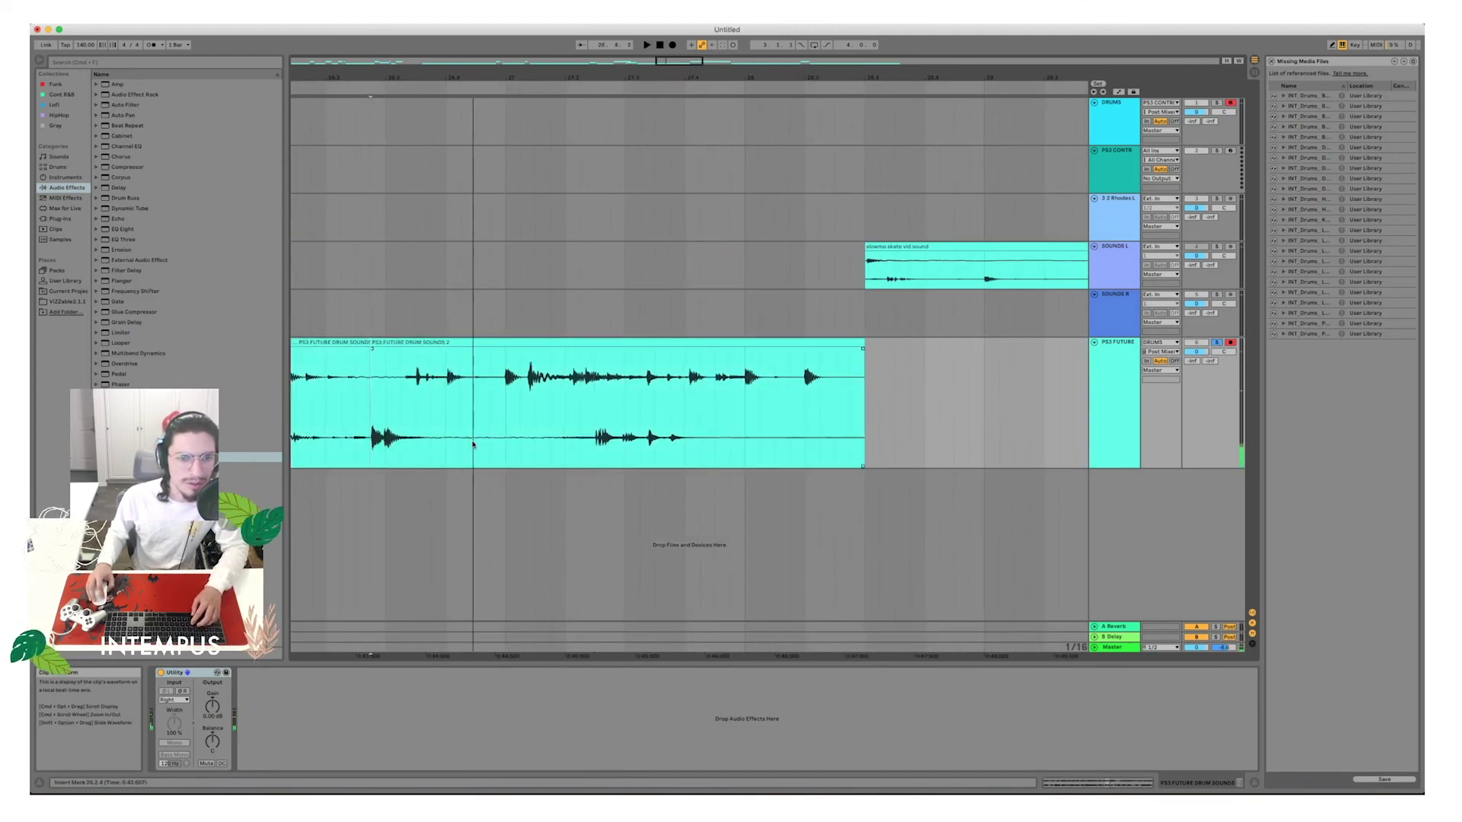
pyautogui.moveTo(405, 359); pyautogui.dragTo(408, 313)
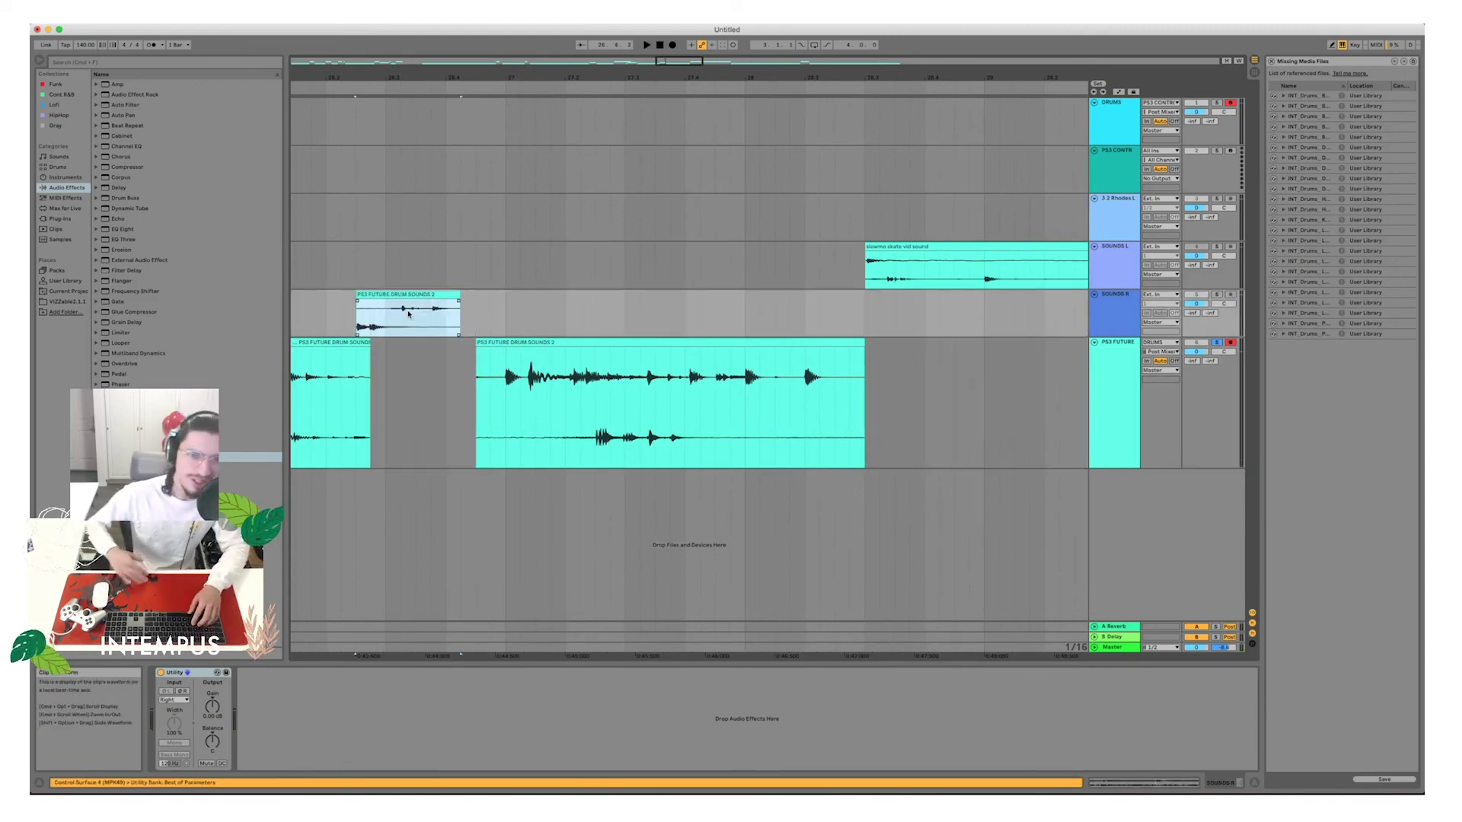
# Split the recording before and after the sustained right-channel sound starting in bar 37 and move that slice onto the SOUNDS R track.
pyautogui.press('space')
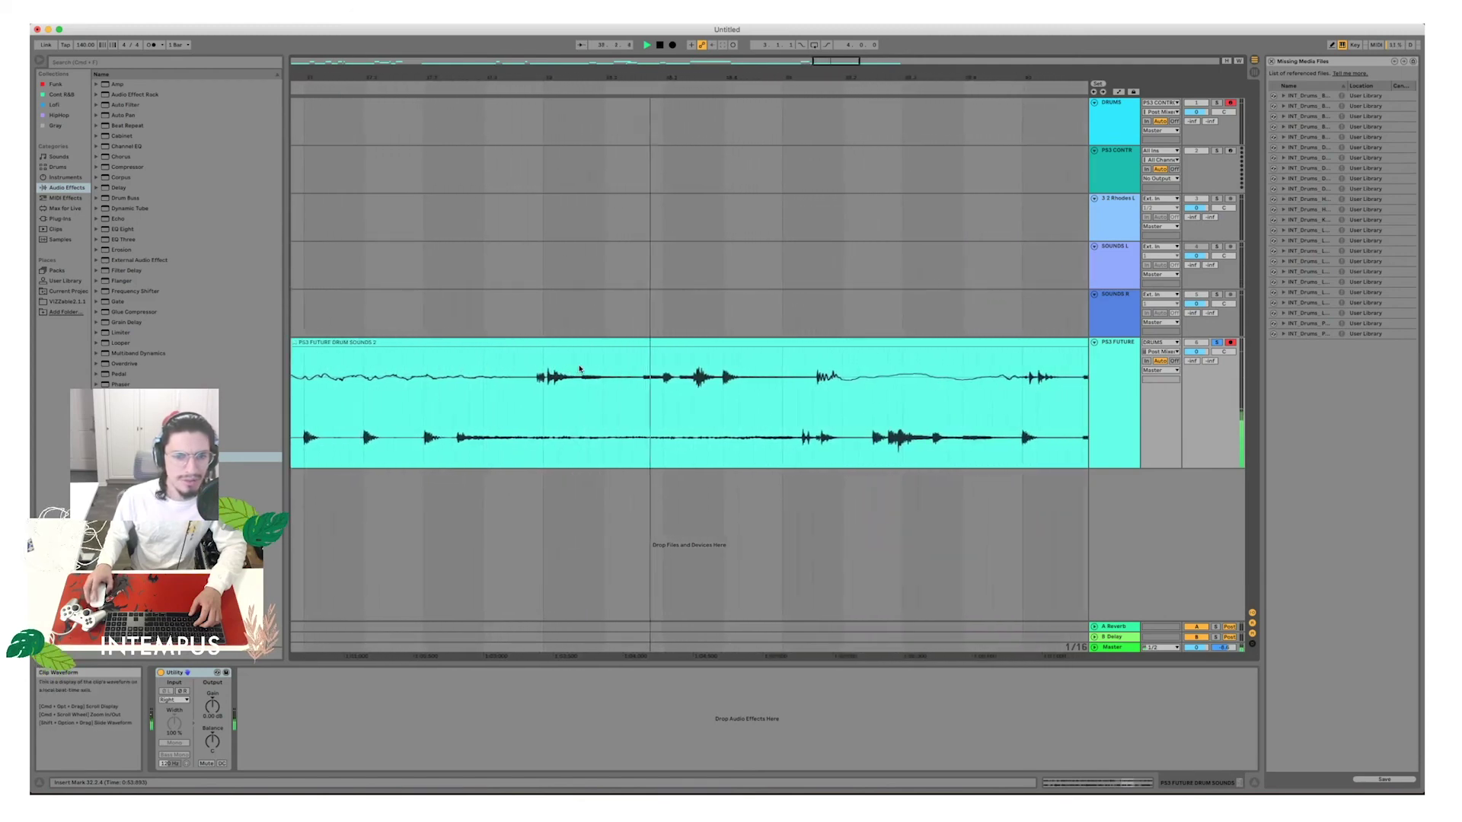
pyautogui.click(454, 431)
pyautogui.press('super+e')
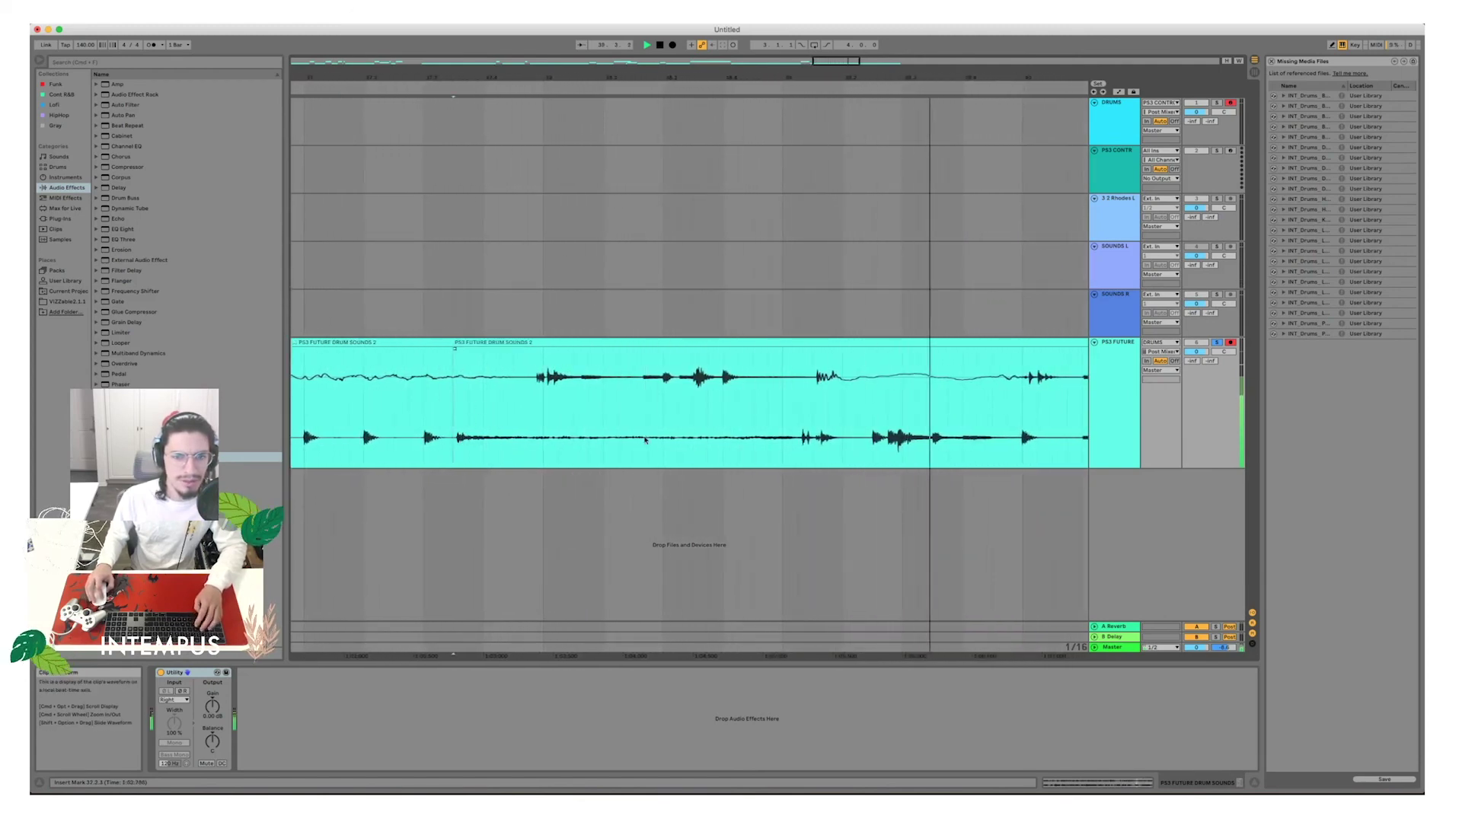
pyautogui.press('space')
pyautogui.click(795, 435)
pyautogui.press('super+e')
pyautogui.moveTo(581, 341); pyautogui.dragTo(567, 295)
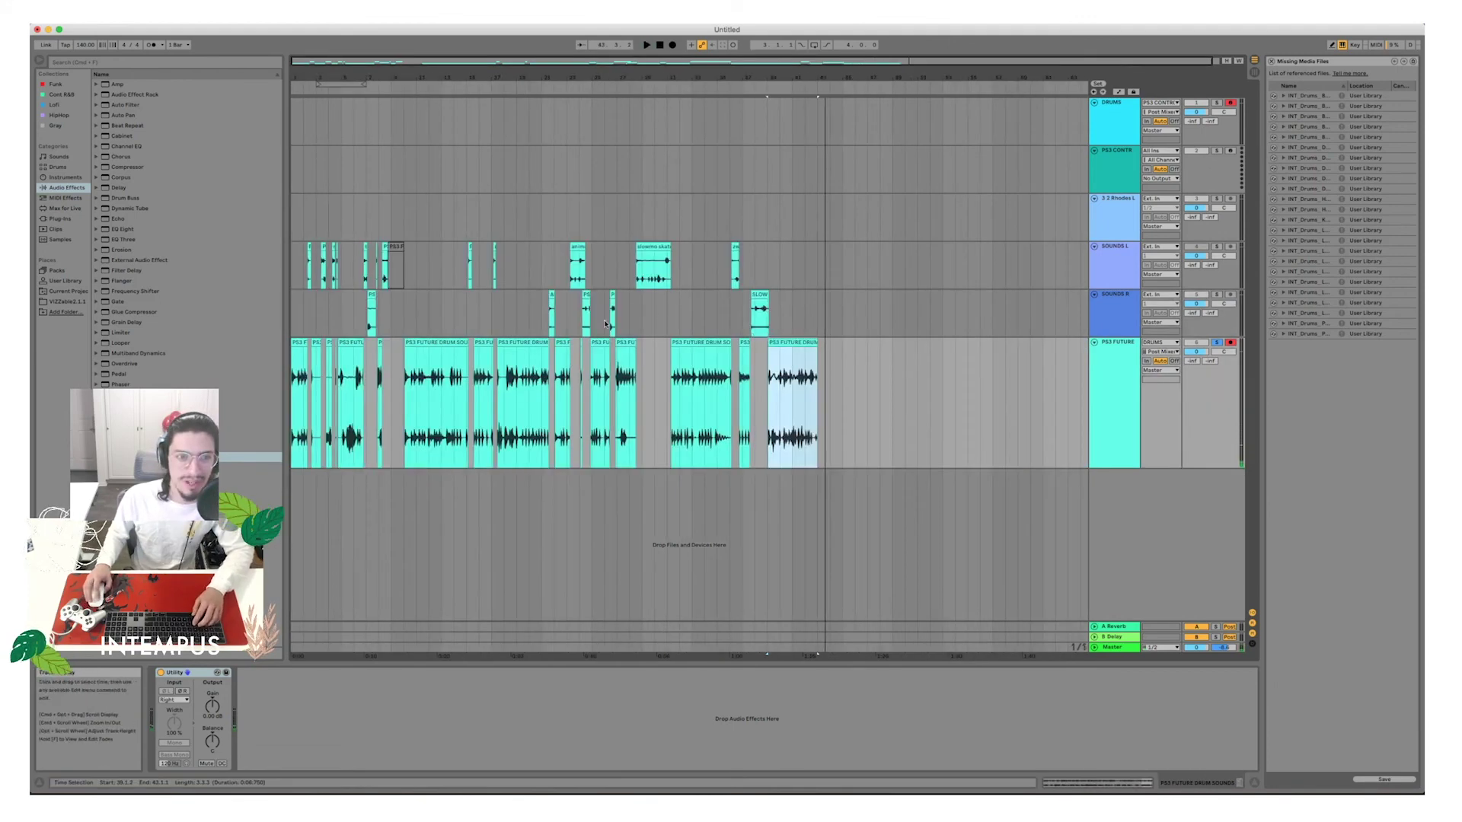
# Delete the PS3 FUTURE track with the leftover recording.
pyautogui.moveTo(299, 77)
pyautogui.mouseDown()
pyautogui.moveTo(299, 122)
pyautogui.moveTo(299, 97)
pyautogui.mouseUp()
pyautogui.click(1161, 394)
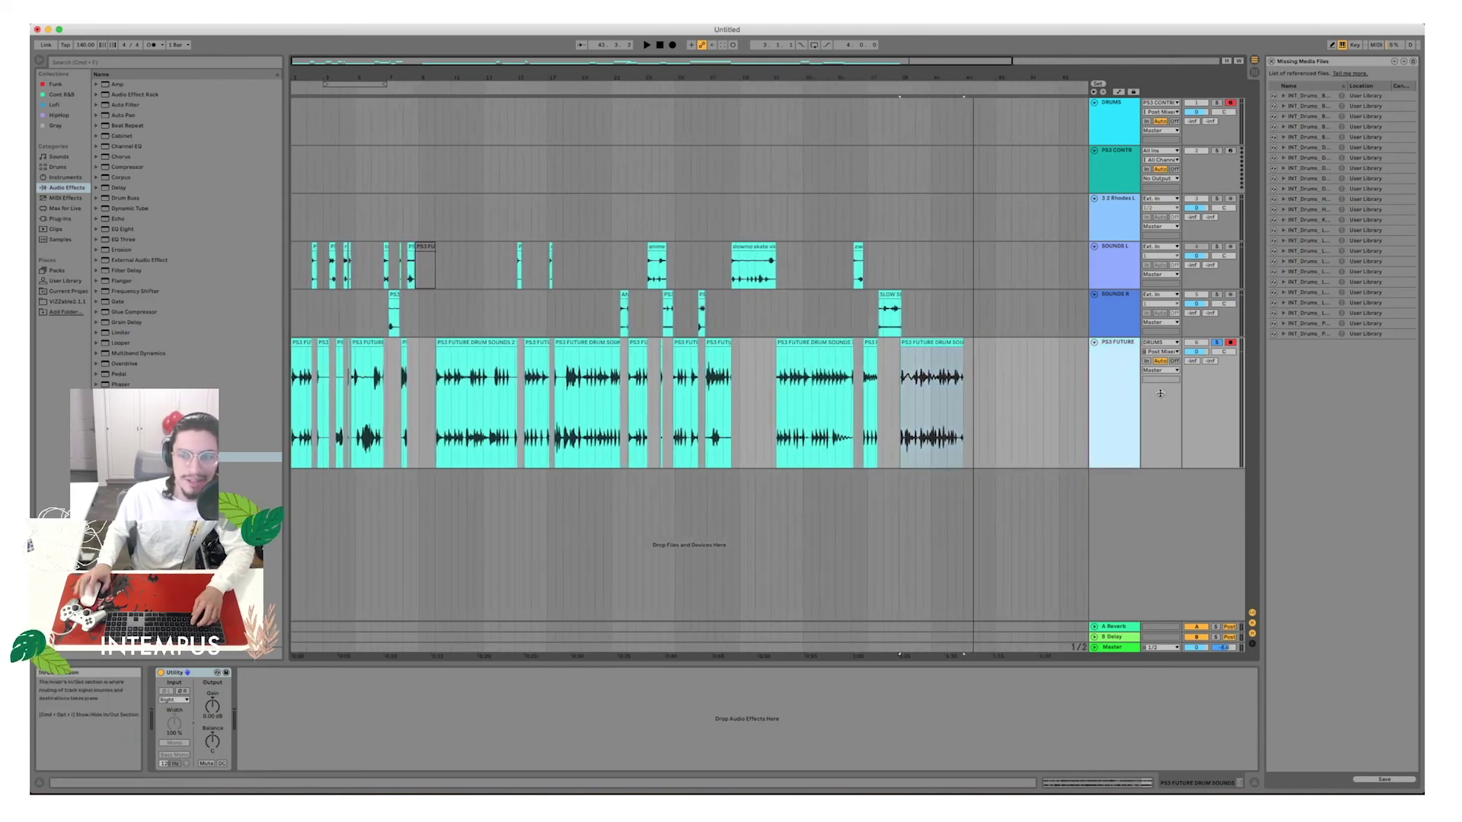
pyautogui.press('Delete')
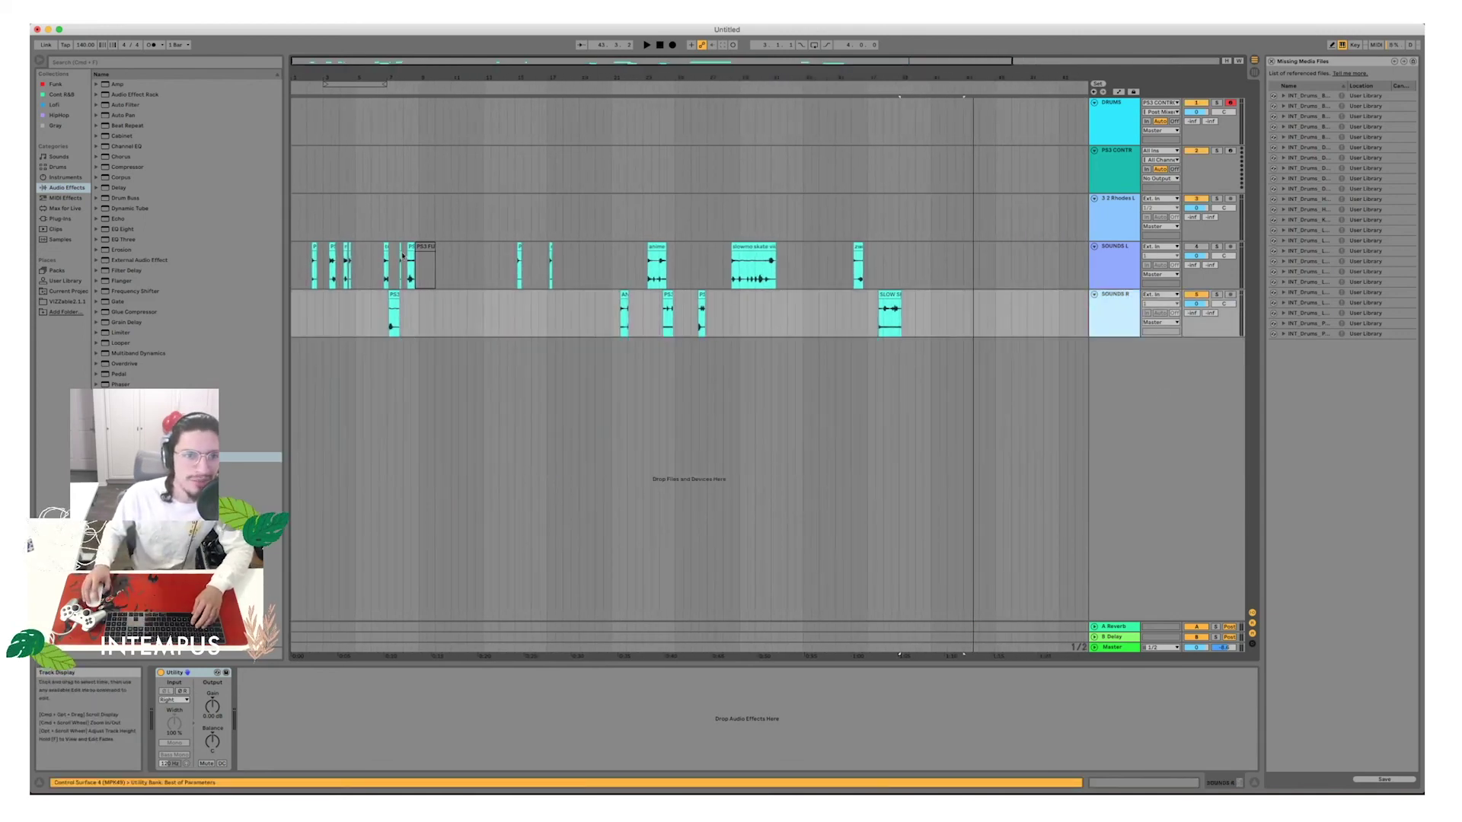
# Select both the SOUNDS L and SOUNDS R tracks and freeze them.
pyautogui.click(1121, 268)
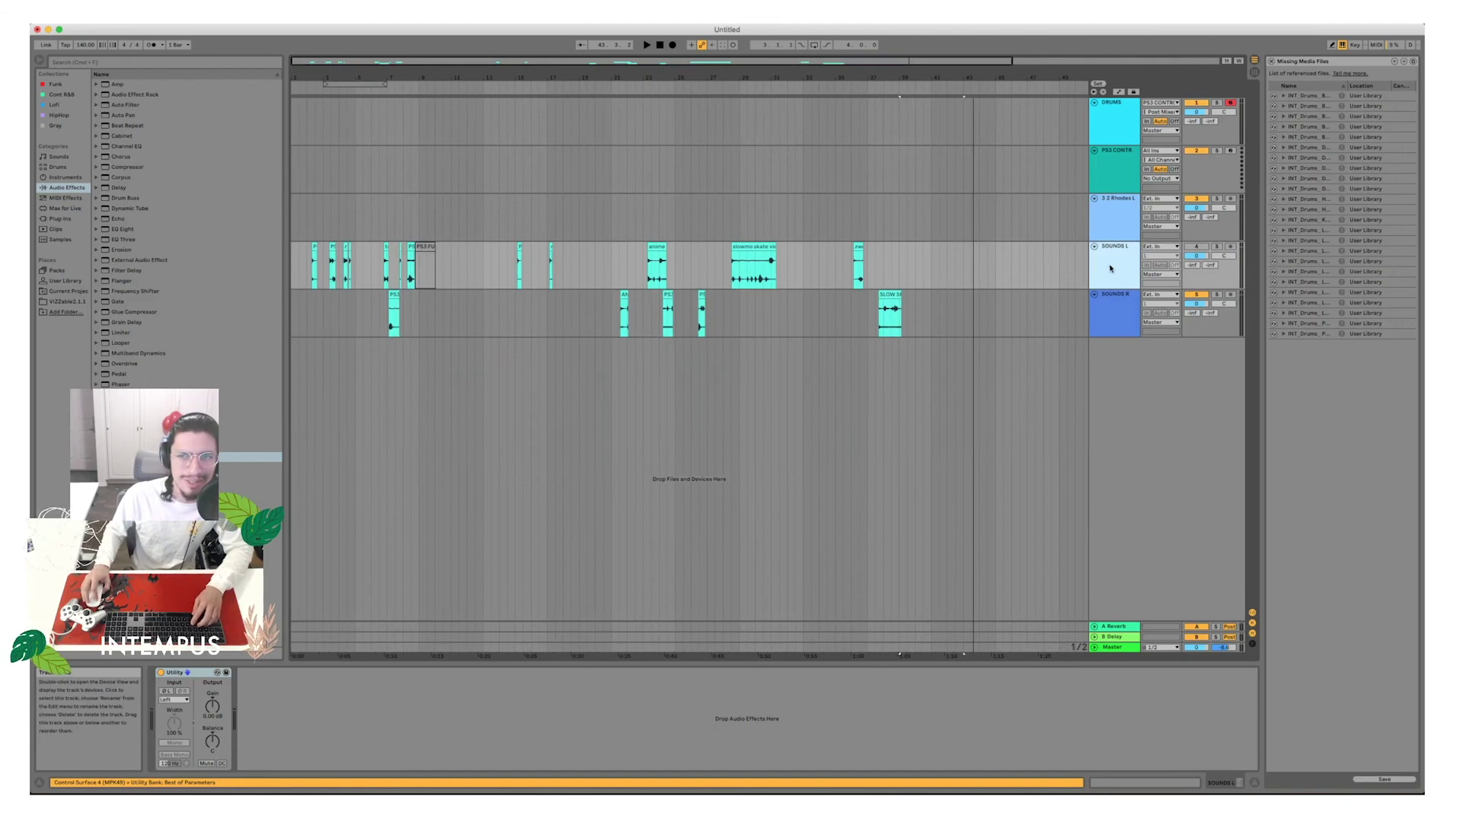
pyautogui.keyDown('shift'); pyautogui.click(1121, 304); pyautogui.keyUp('shift')
pyautogui.rightClick(1103, 263)
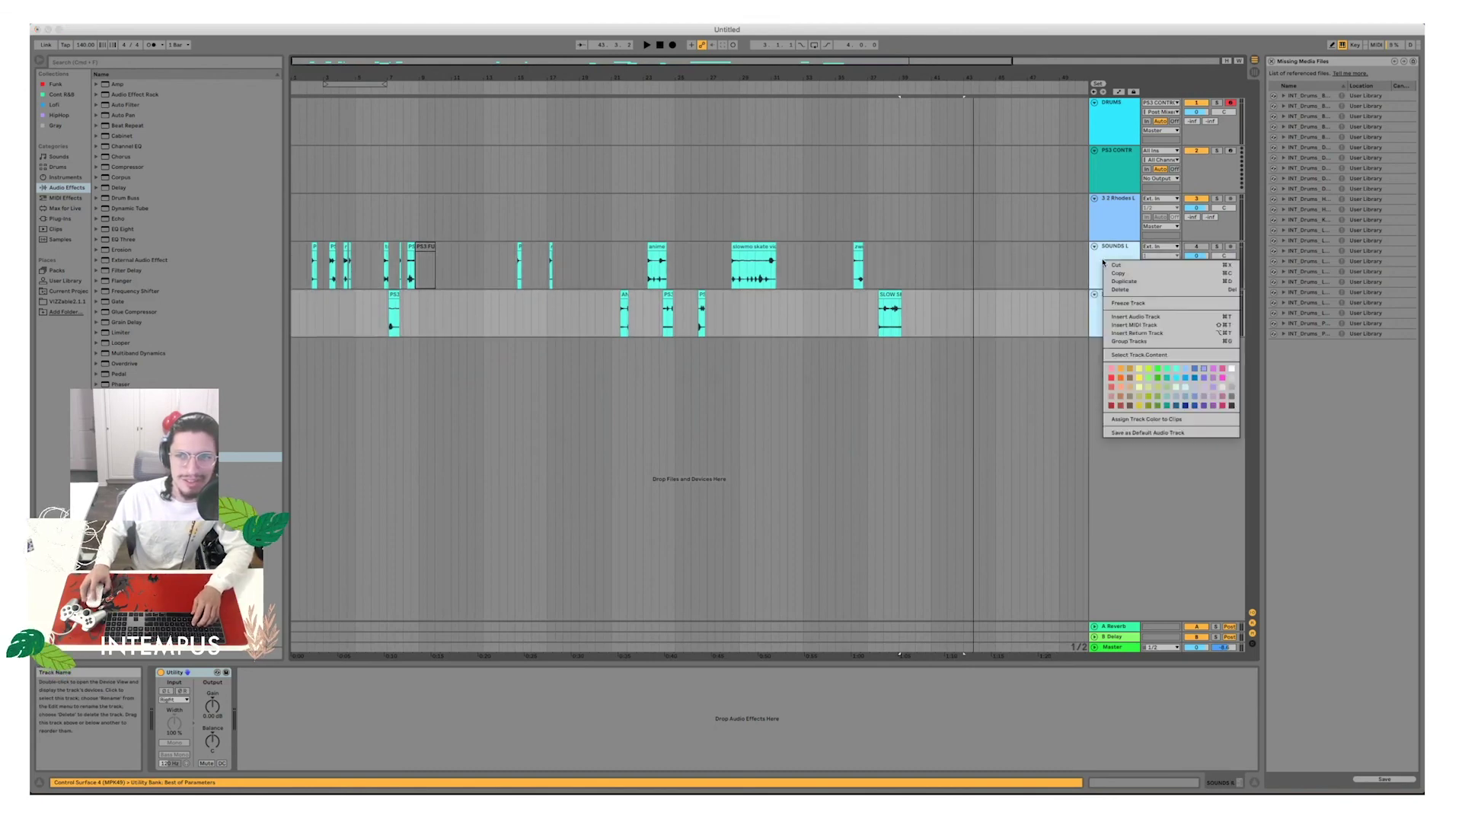
pyautogui.click(1126, 303)
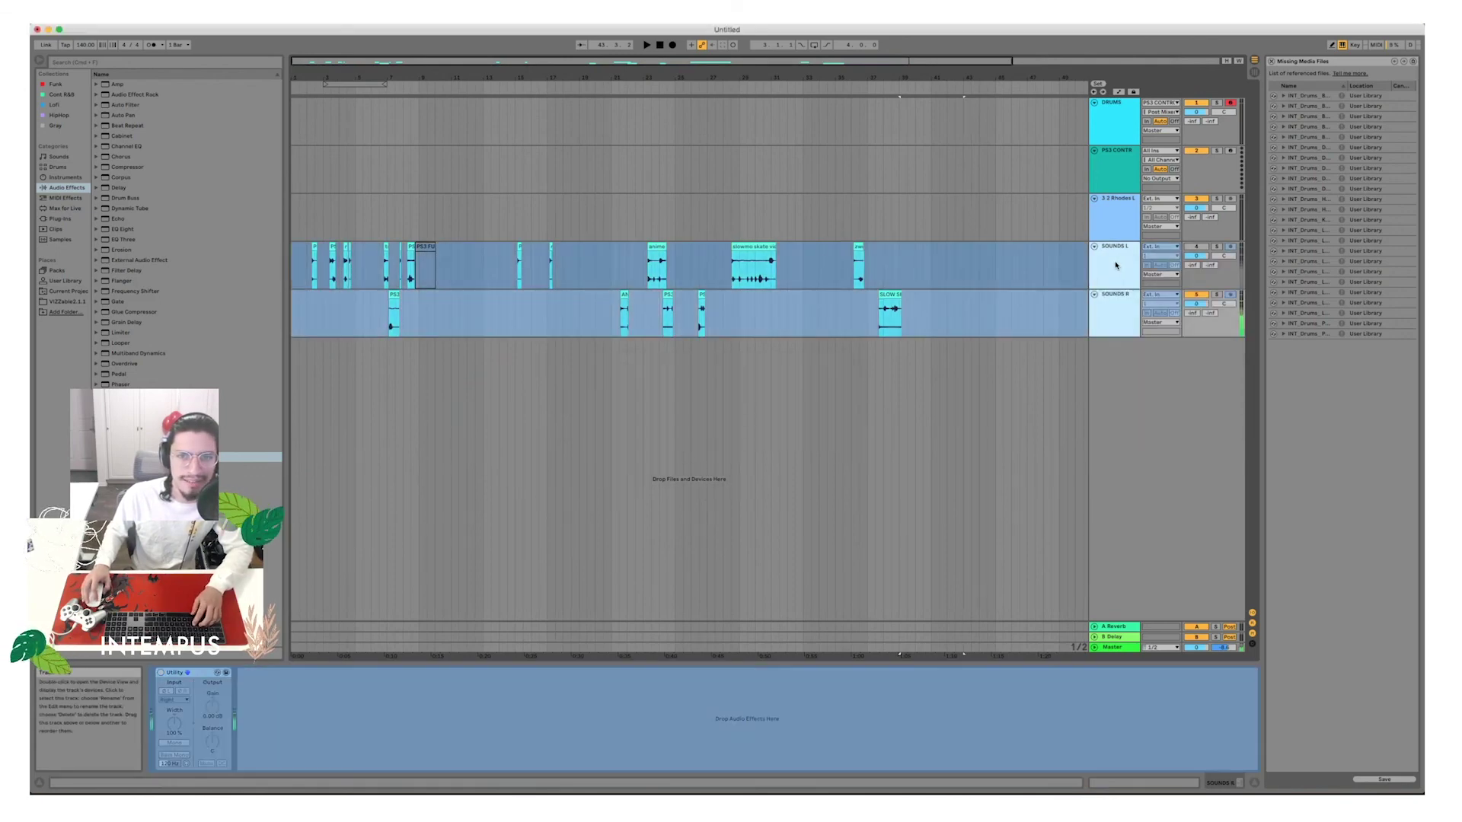
# Flatten the frozen SOUNDS L and SOUNDS R tracks into plain audio.
pyautogui.rightClick(1117, 265)
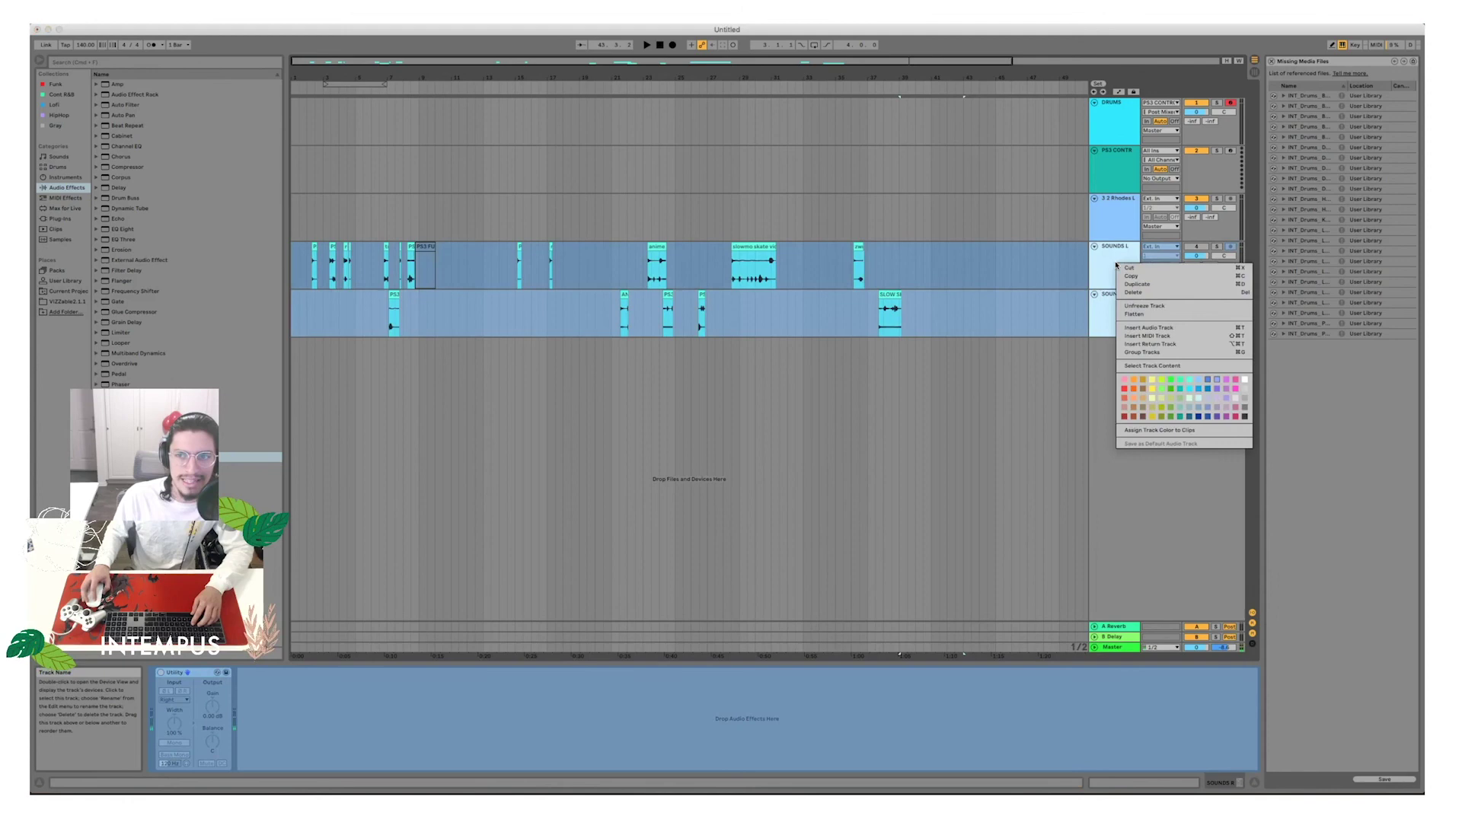
pyautogui.click(1129, 314)
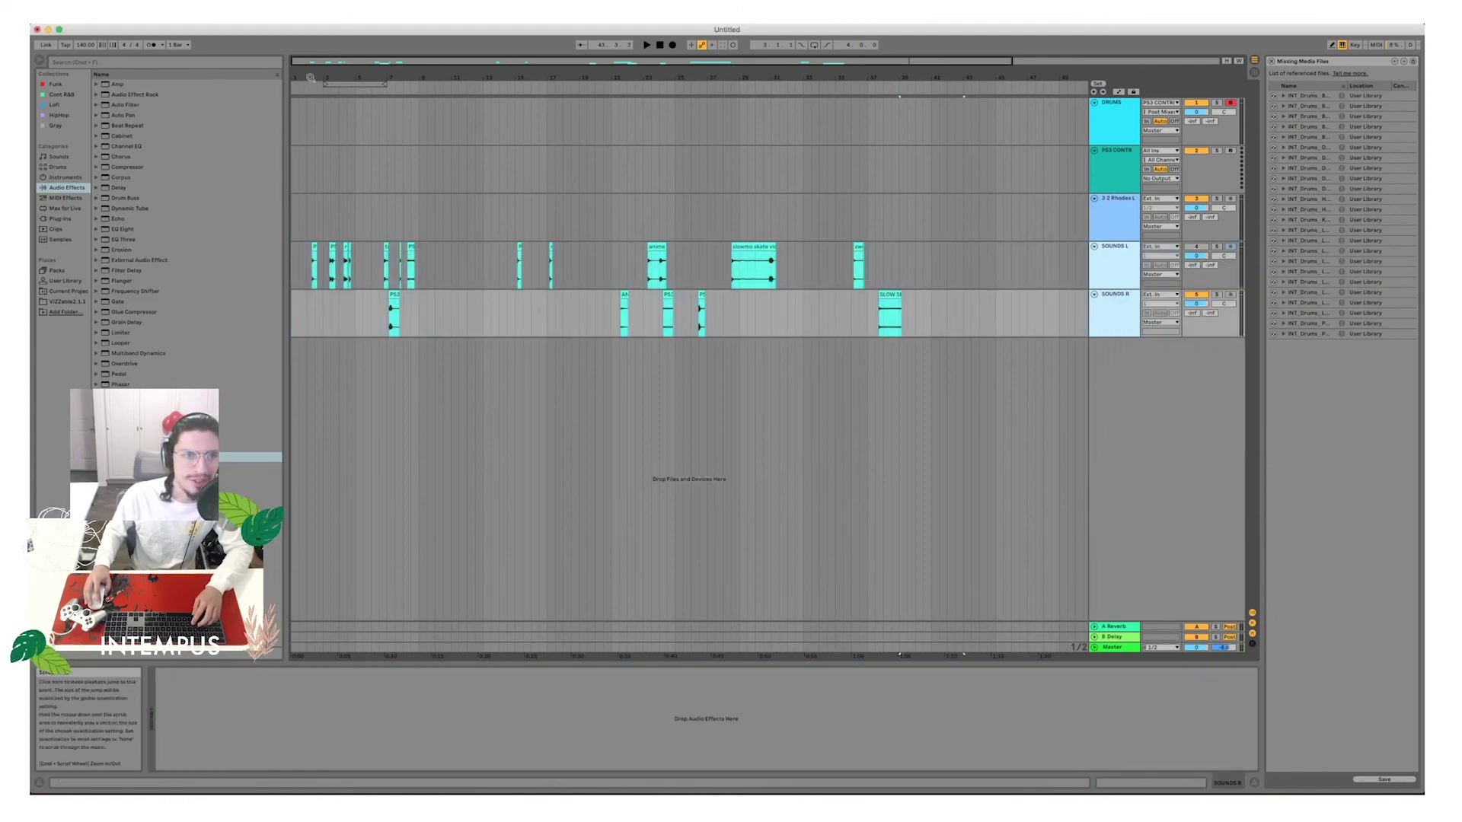
# Solo the SOUNDS L track and audition its flattened slices, starting from the first clip.
pyautogui.moveTo(311, 78); pyautogui.dragTo(311, 190)
pyautogui.click(357, 246)
pyautogui.press('space')
pyautogui.press('space')
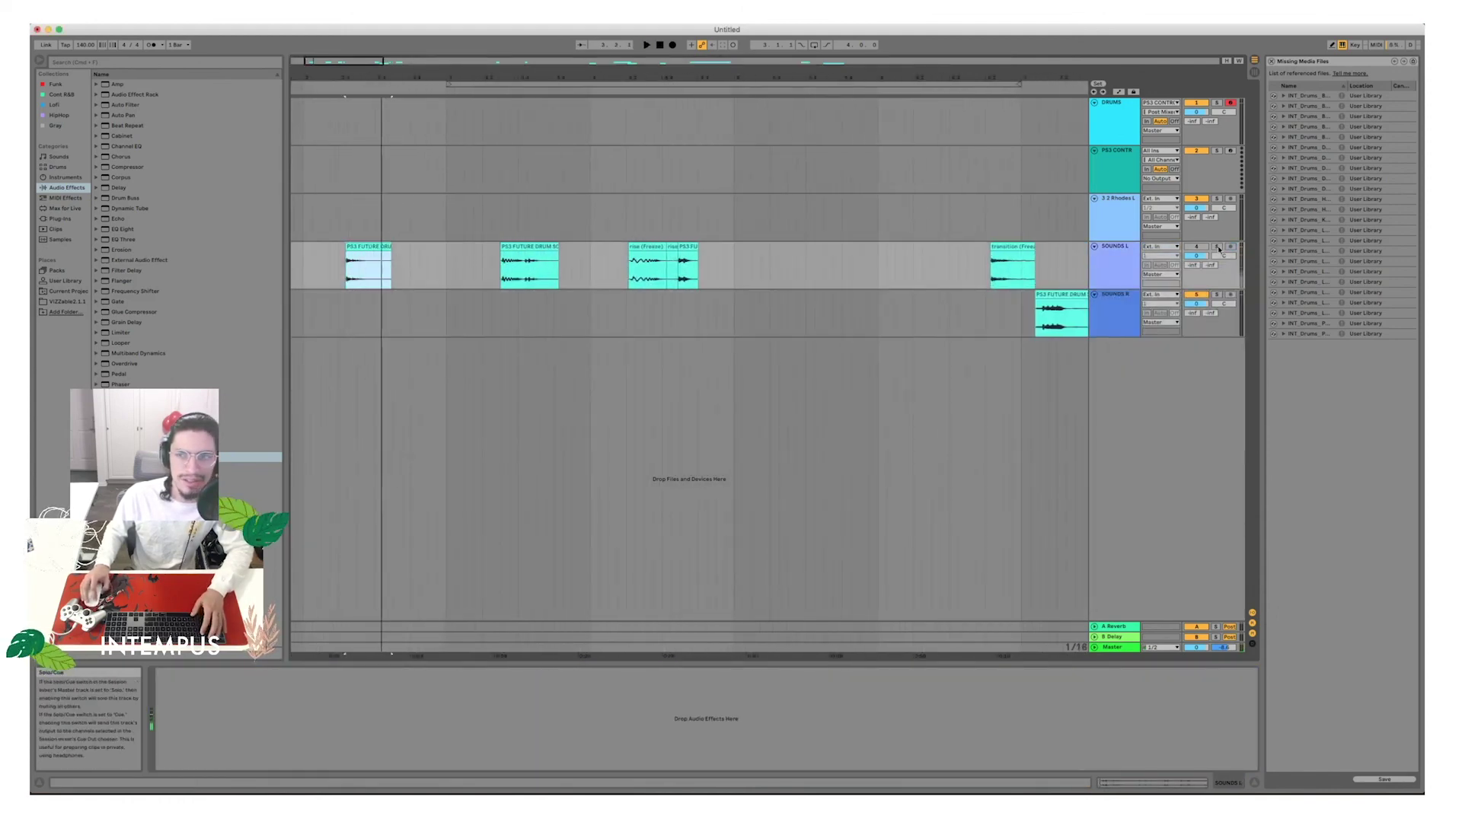
pyautogui.click(1217, 246)
pyautogui.press('space')
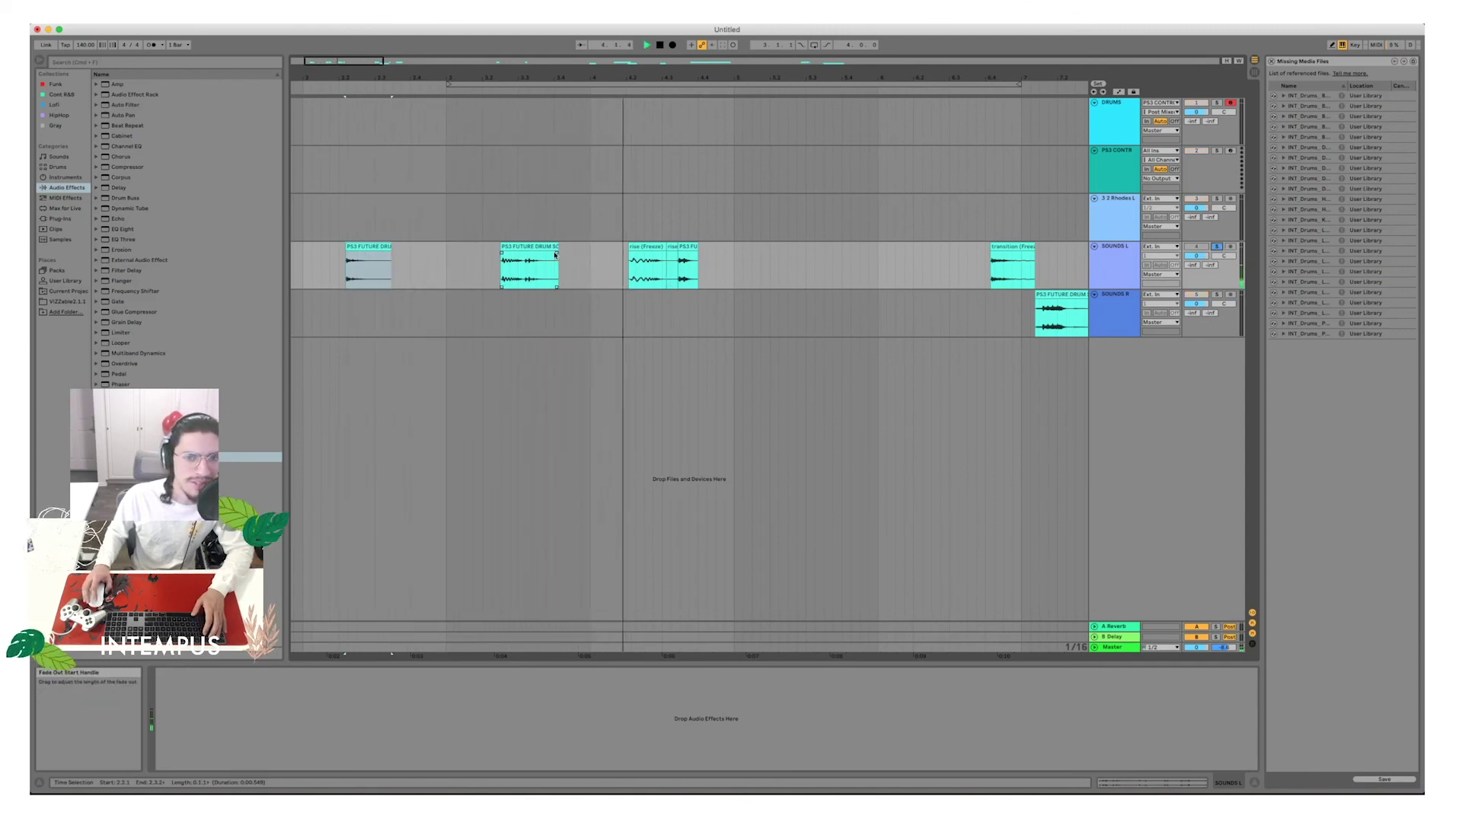
pyautogui.hscroll(2, 715, 254)
pyautogui.hscroll(2, 716, 254)
pyautogui.press('space')
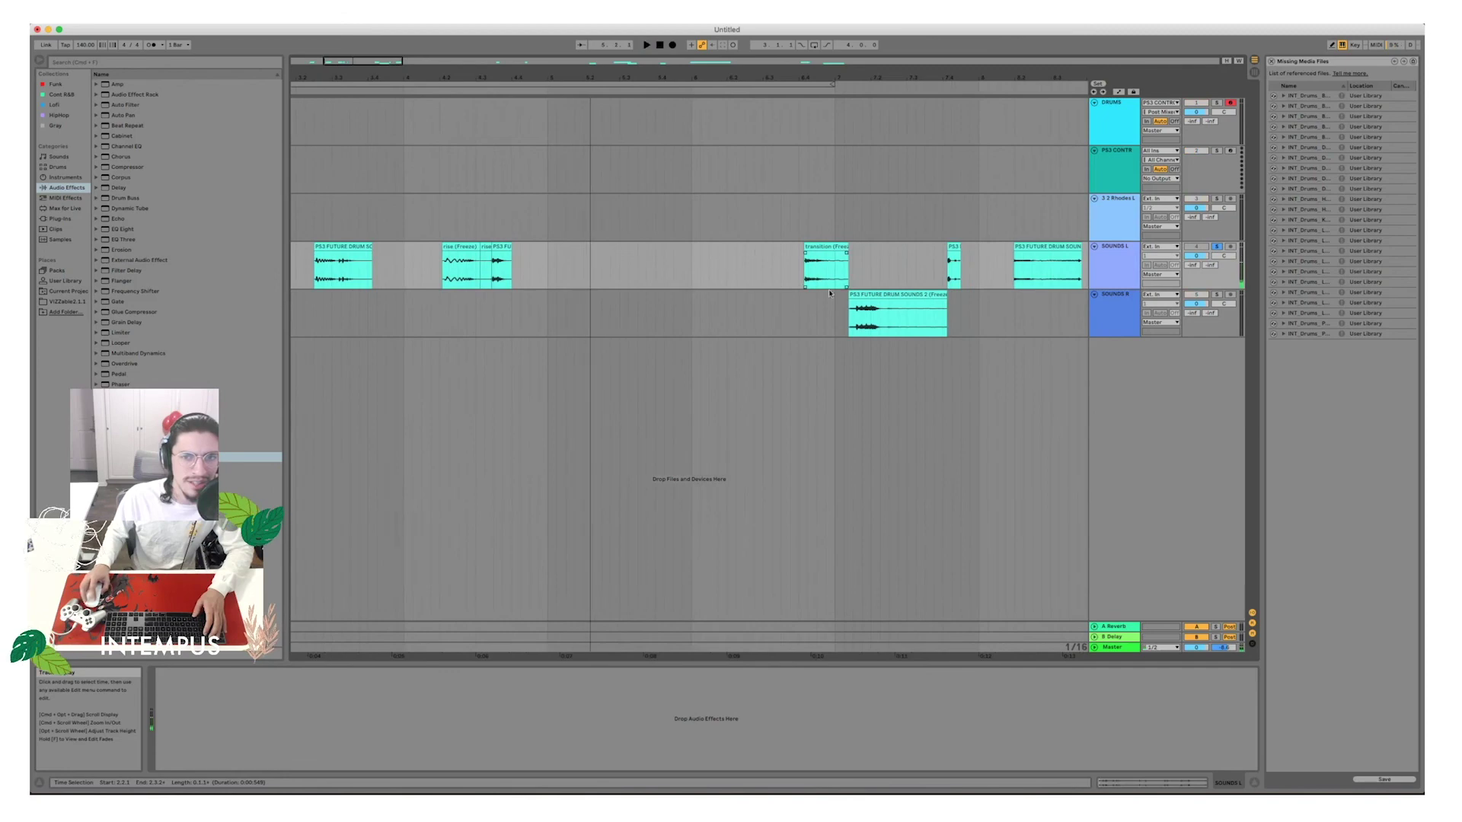
# Solo the SOUNDS R track and audition its first flattened clip.
pyautogui.click(897, 295)
pyautogui.click(1216, 295)
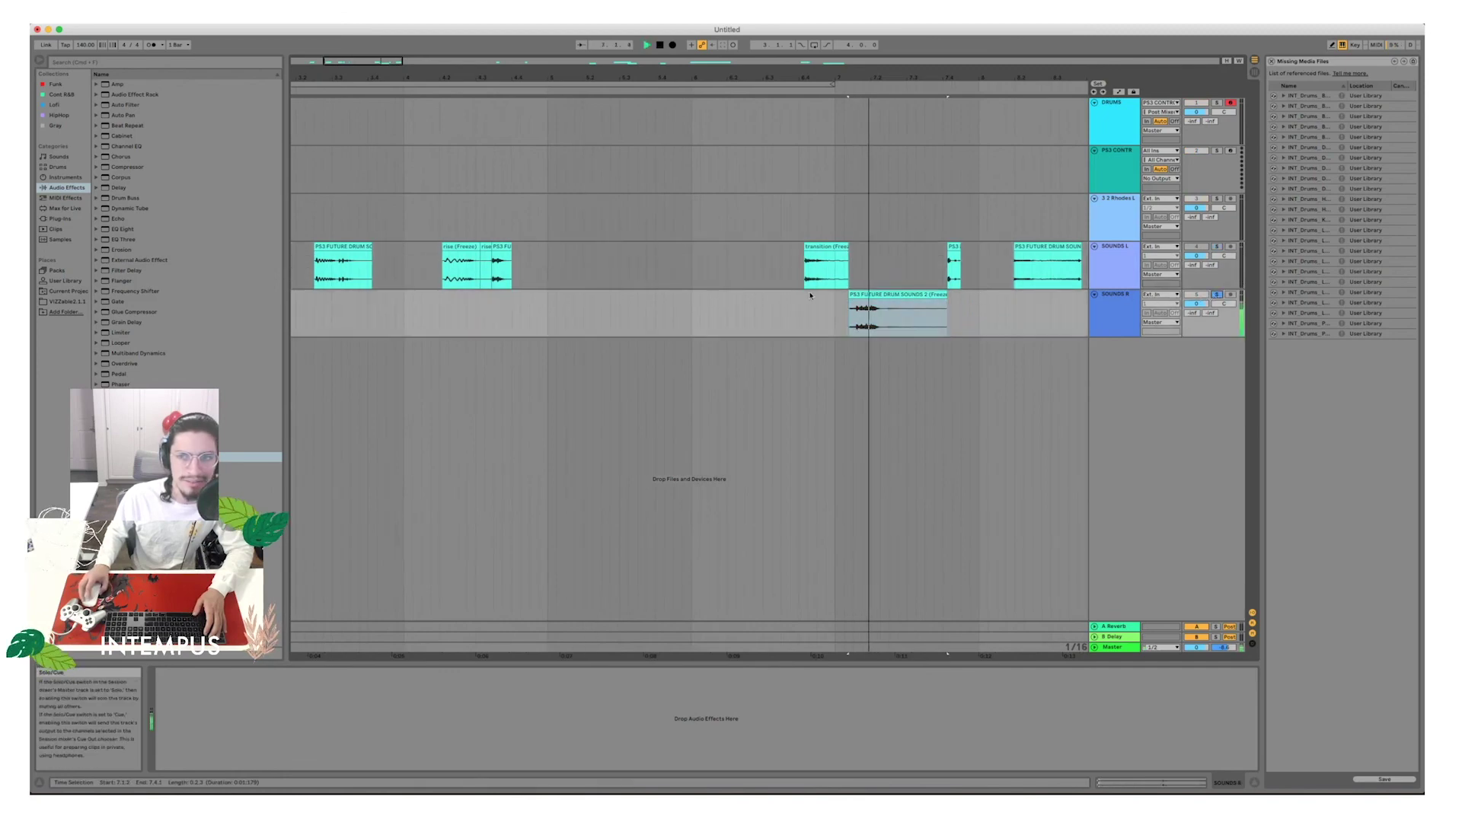
pyautogui.moveTo(523, 80); pyautogui.dragTo(338, 75)
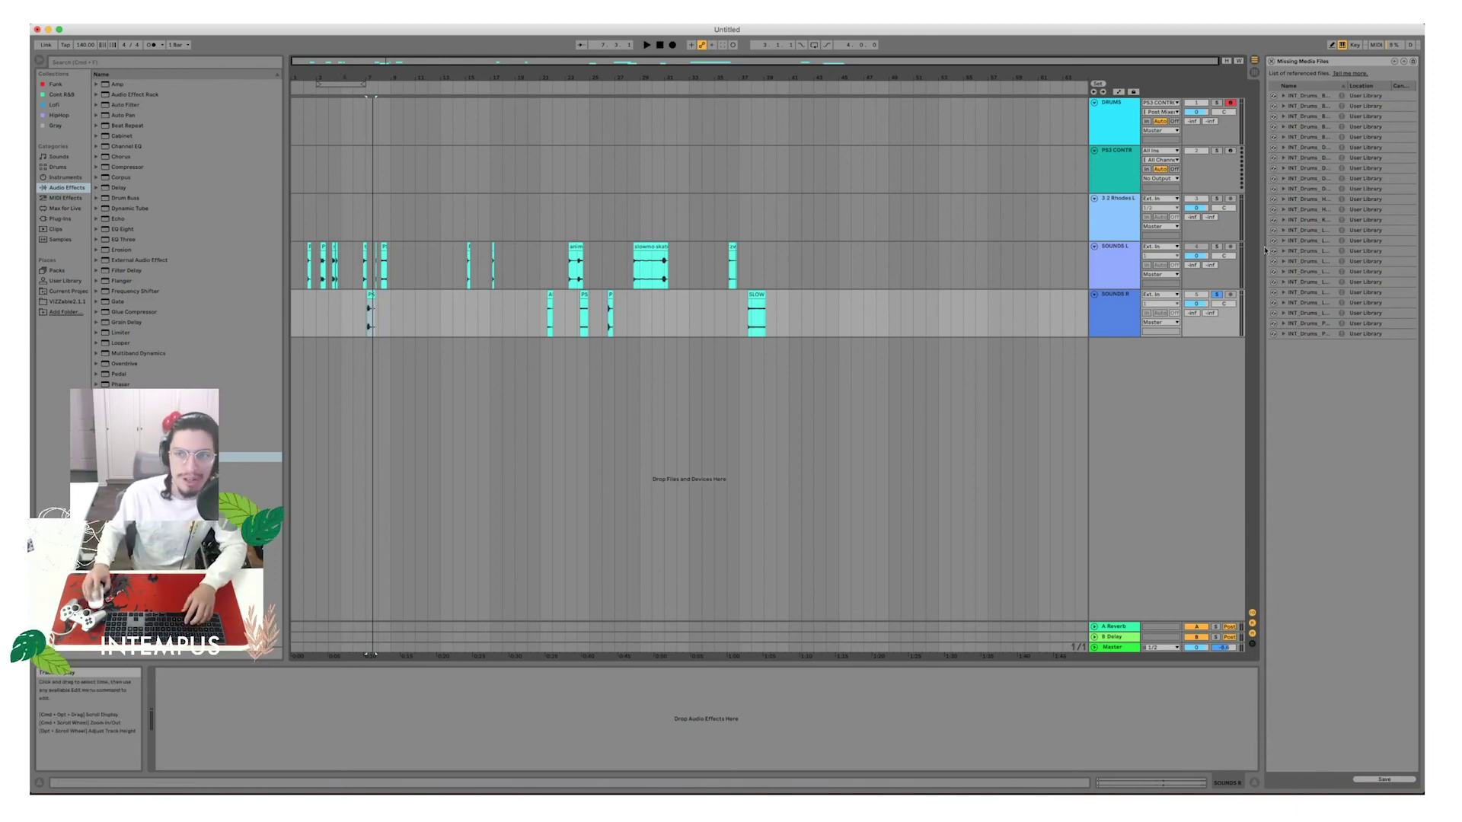
pyautogui.click(1105, 262)
pyautogui.rightClick(1110, 264)
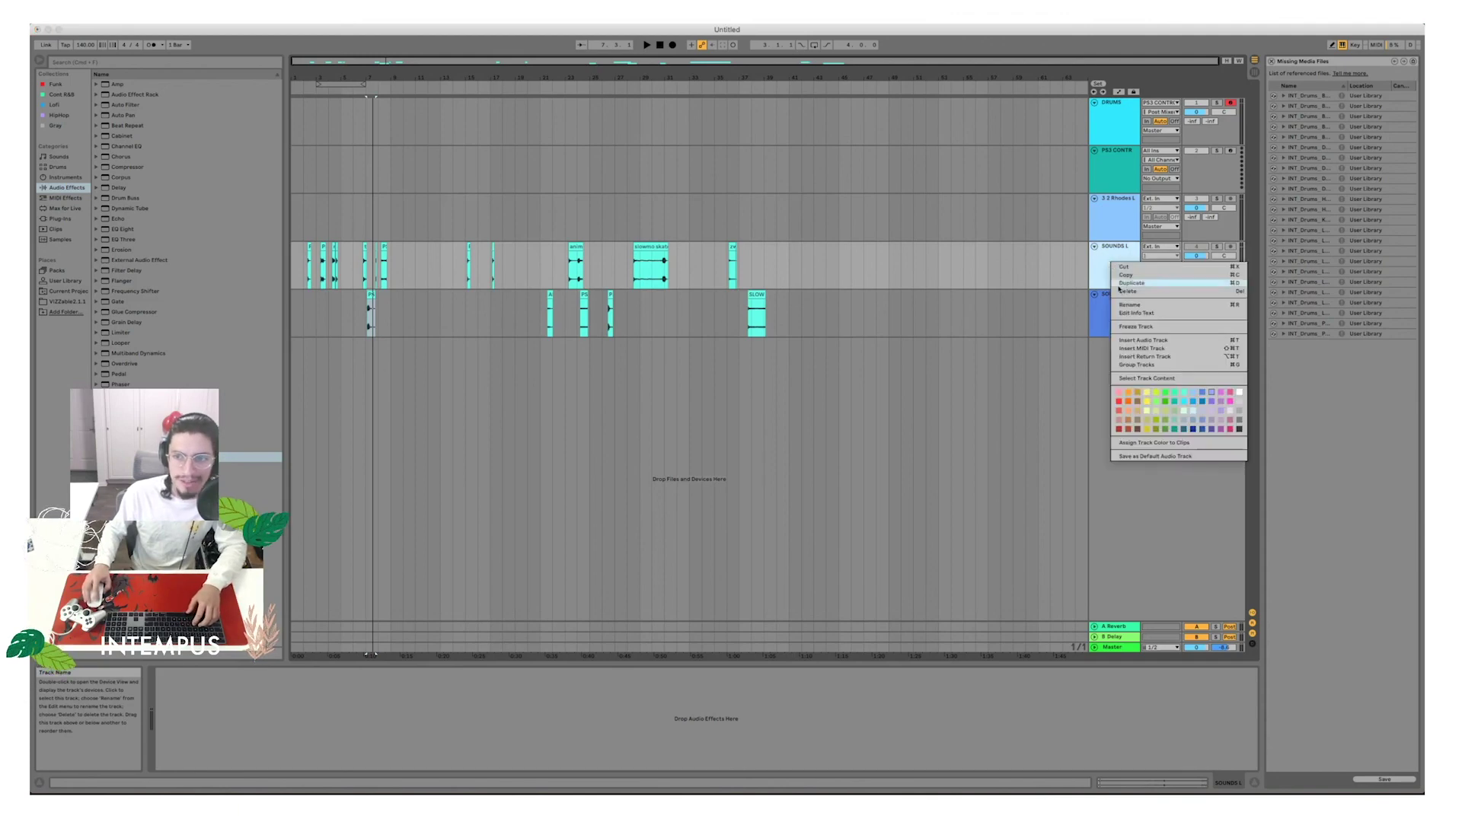
pyautogui.click(1098, 269)
pyautogui.rightClick(1106, 264)
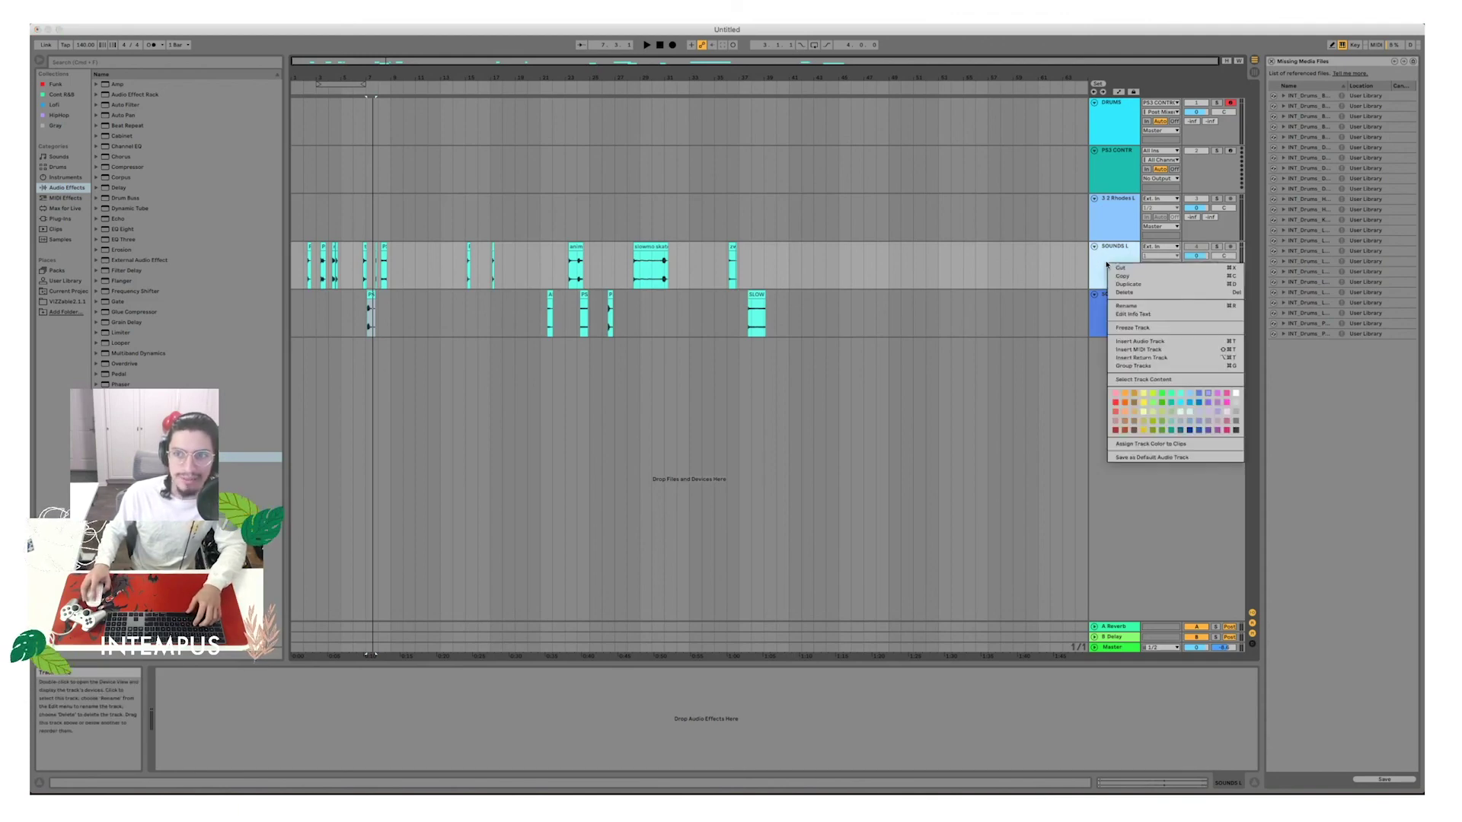
pyautogui.click(1050, 268)
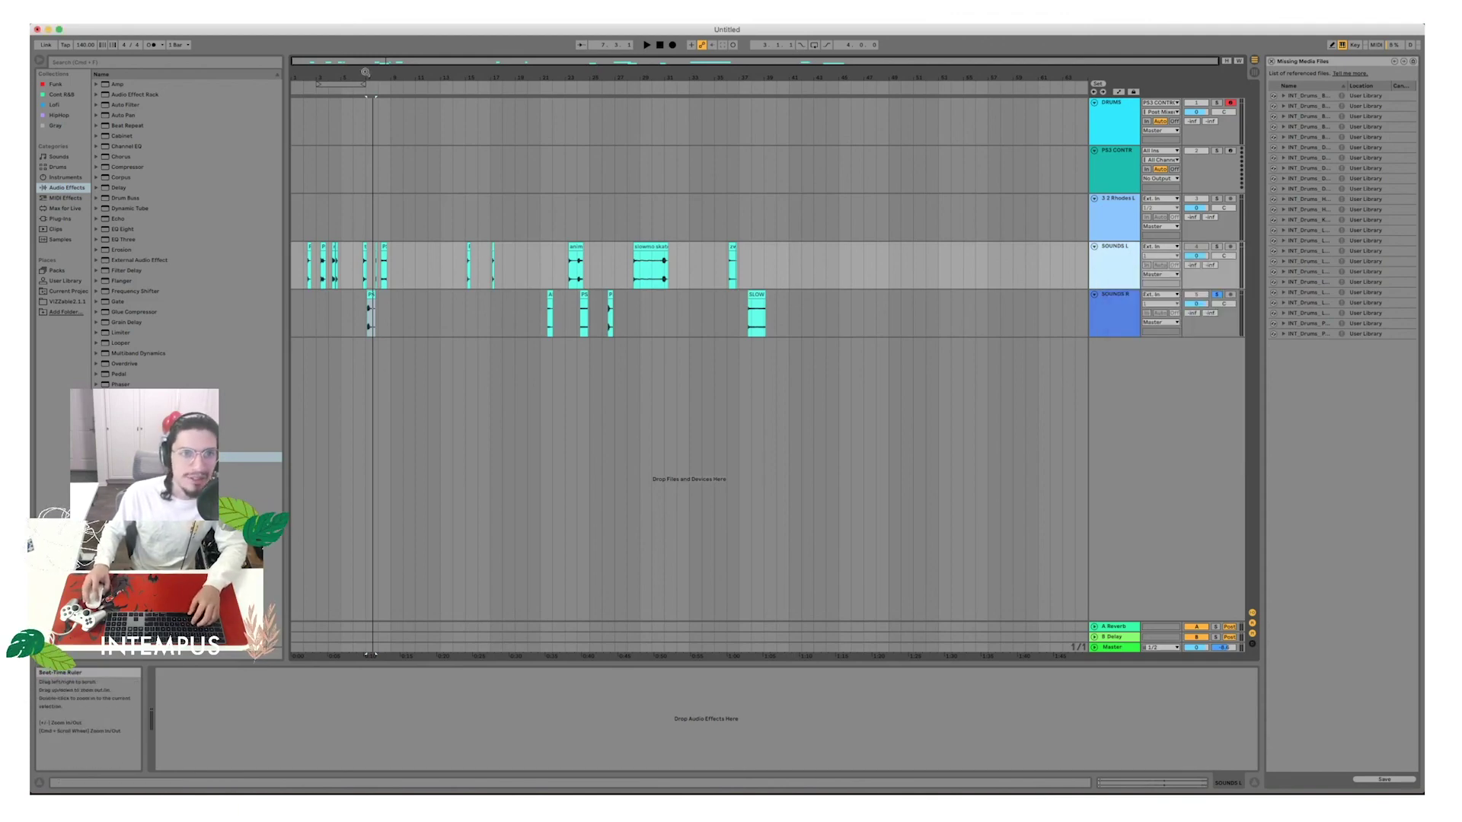
pyautogui.scroll(10, 364, 137)
pyautogui.scroll(-10, 363, 137)
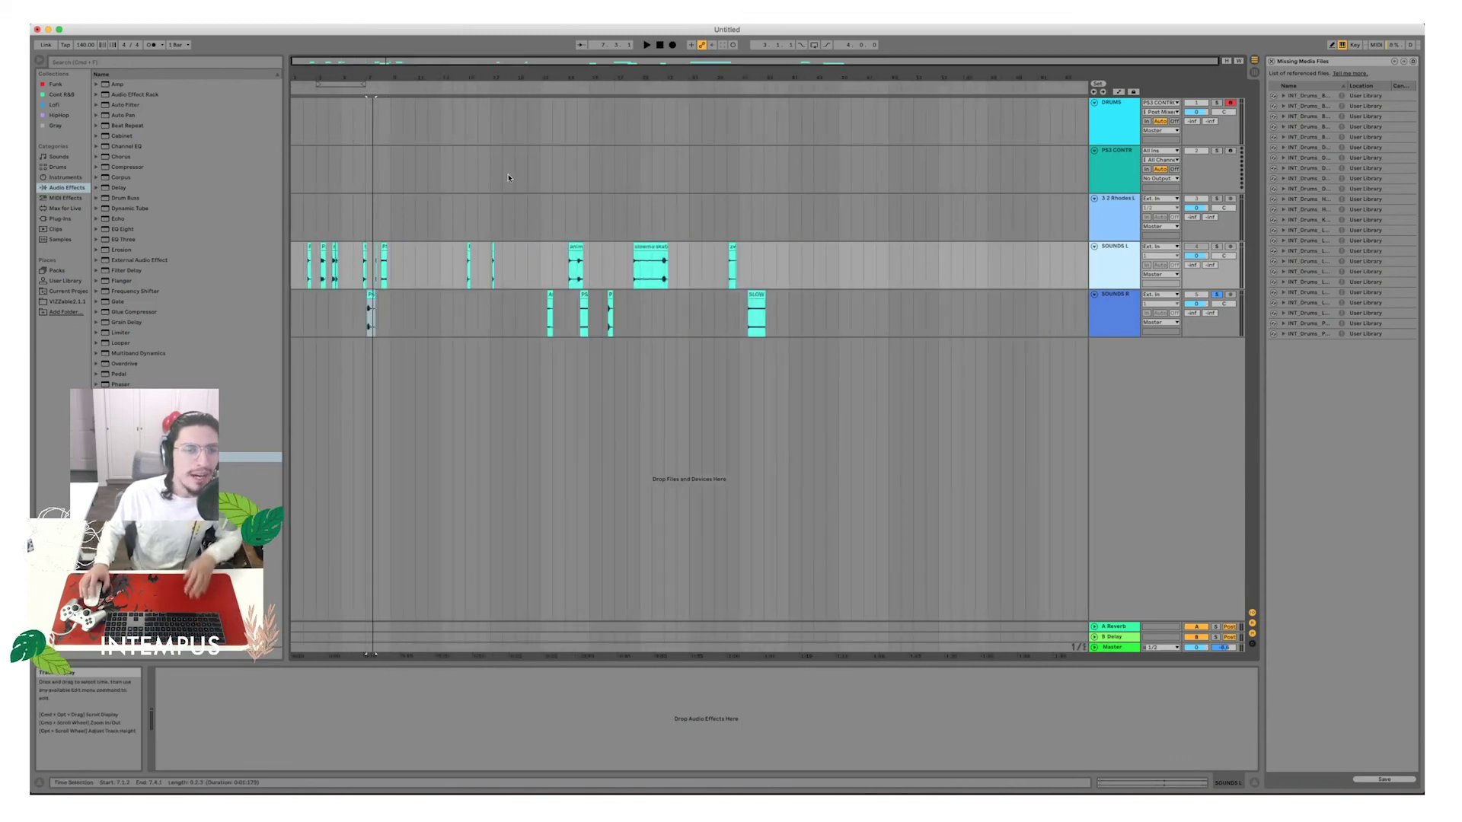